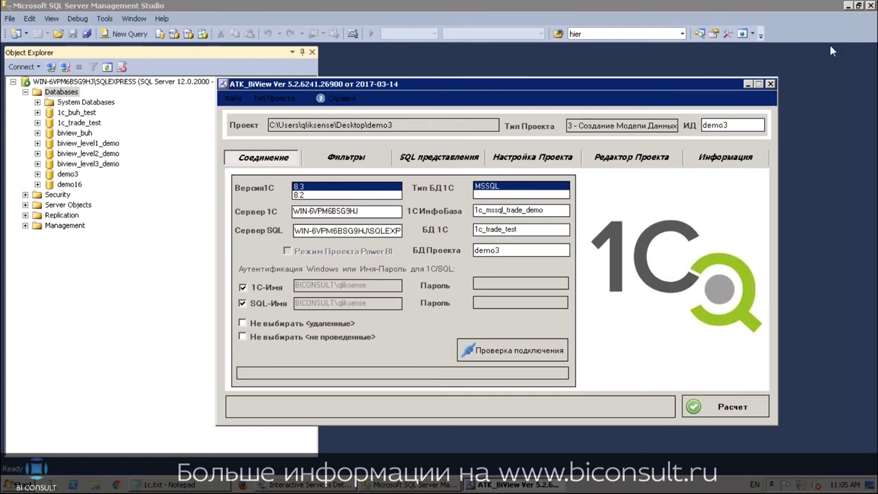
Start a new project through Открыть/Создать Проект, stored in a new Desktop folder demo16
click(234, 98)
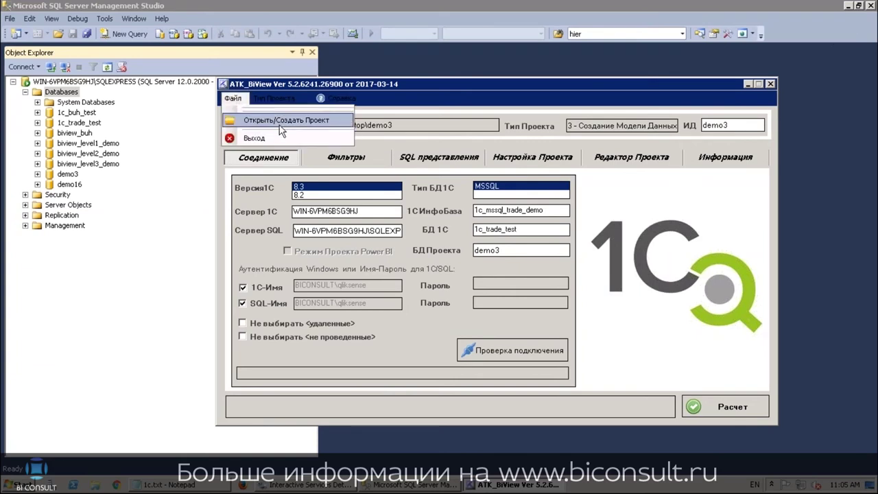
click(274, 118)
click(394, 362)
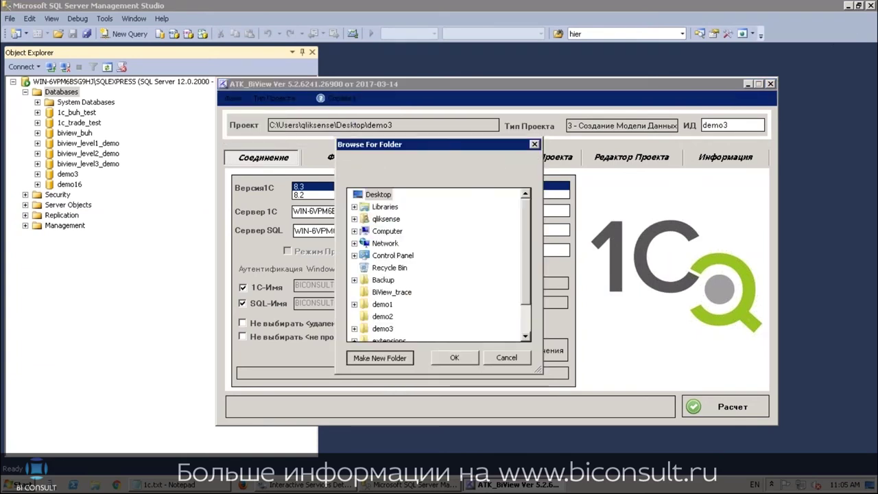
text(de)
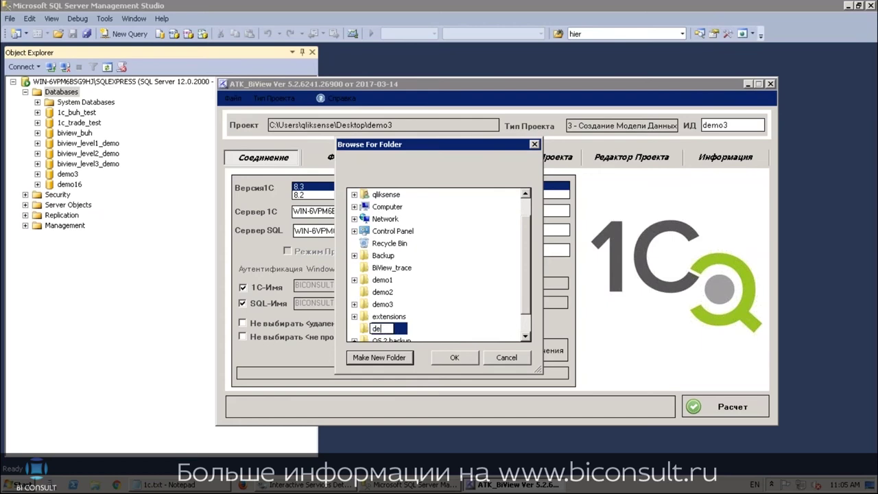
text(mo16)
click(451, 358)
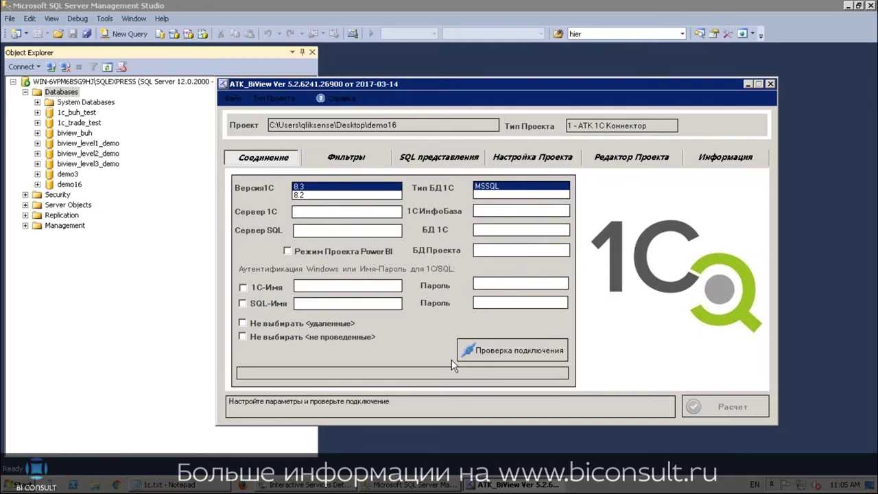
Lay out the connection notes beside the form and keep the 1C version at 8.3
click(165, 485)
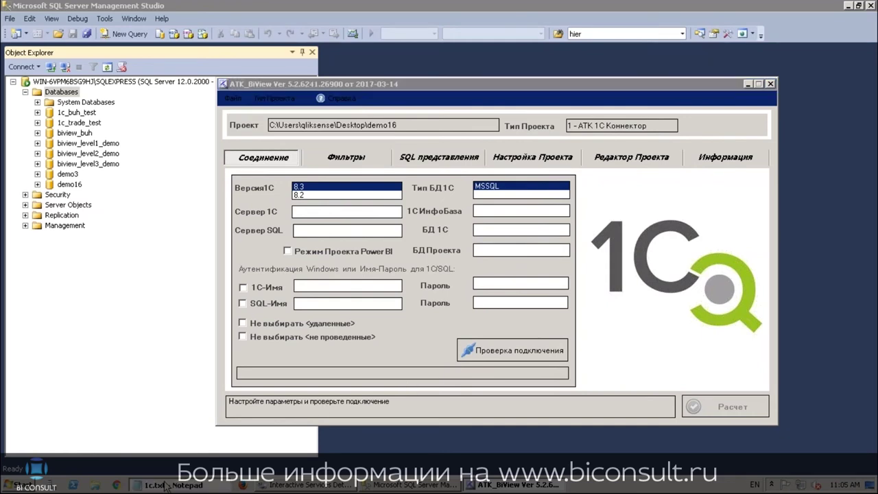
click(192, 177)
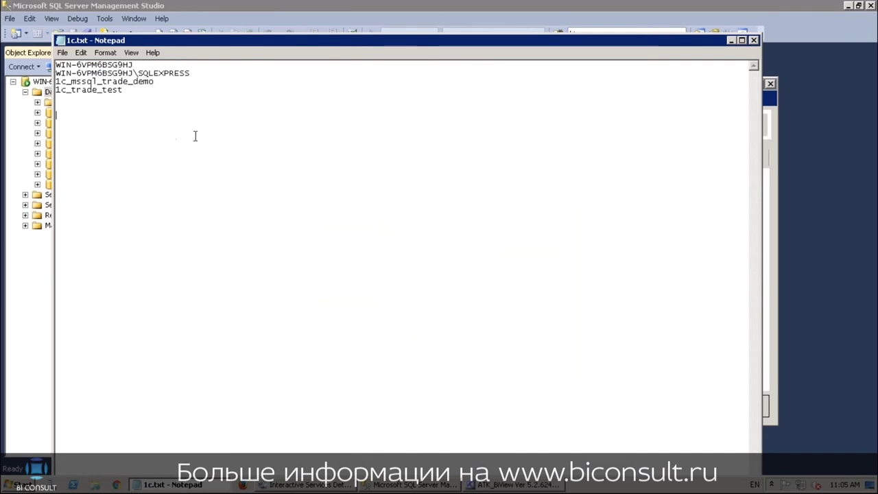
drag(278, 41, 702, 228)
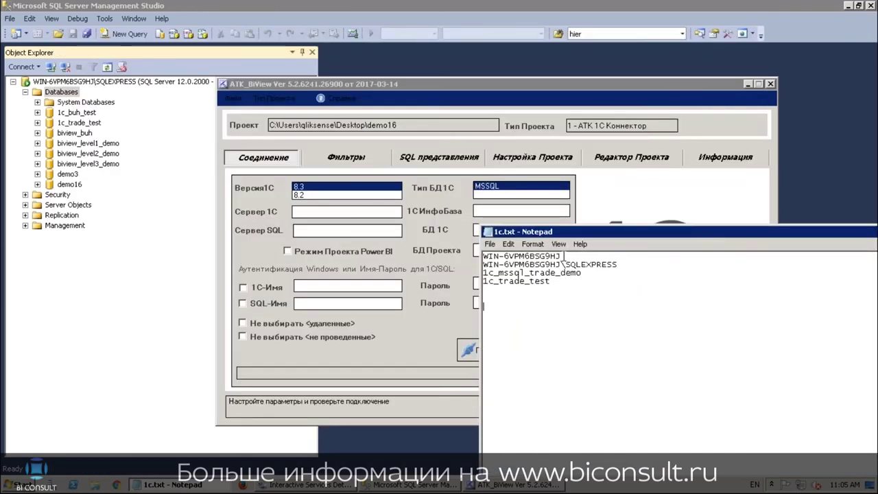
drag(564, 256, 479, 236)
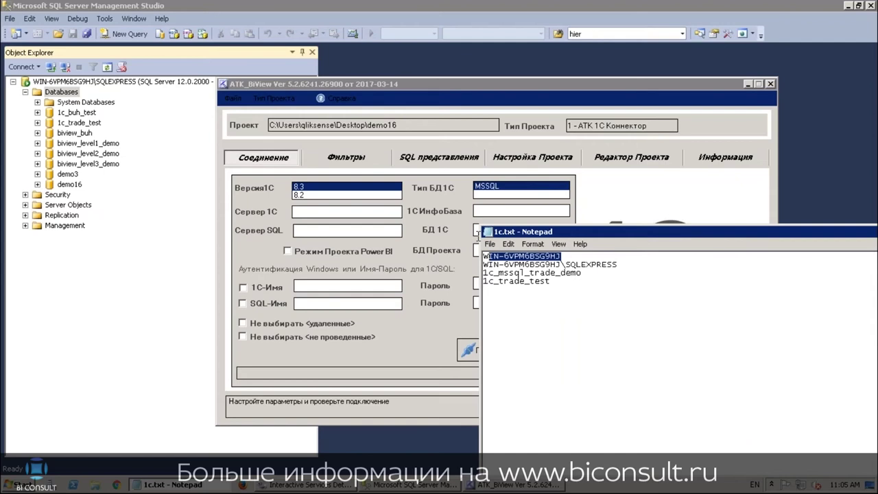
click(444, 82)
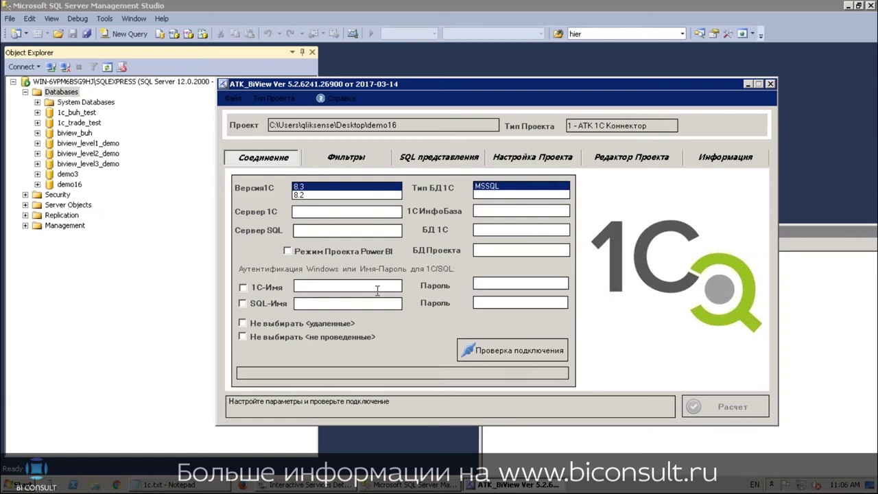
click(318, 194)
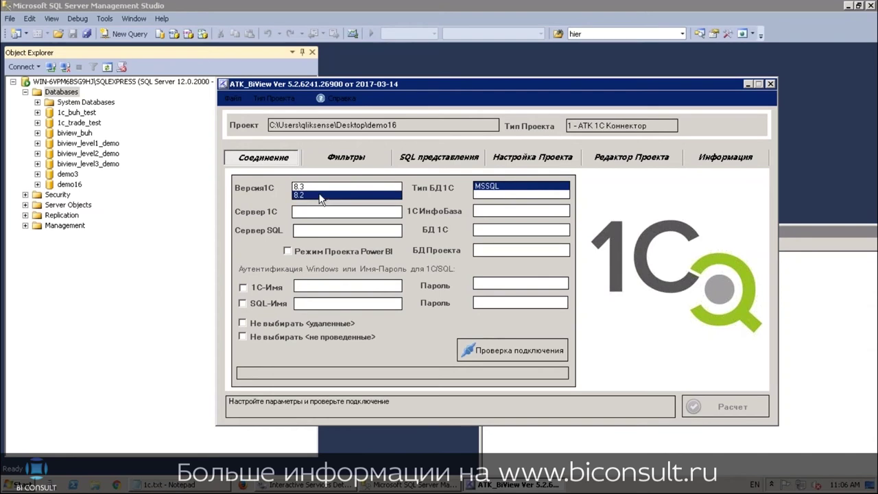
click(313, 186)
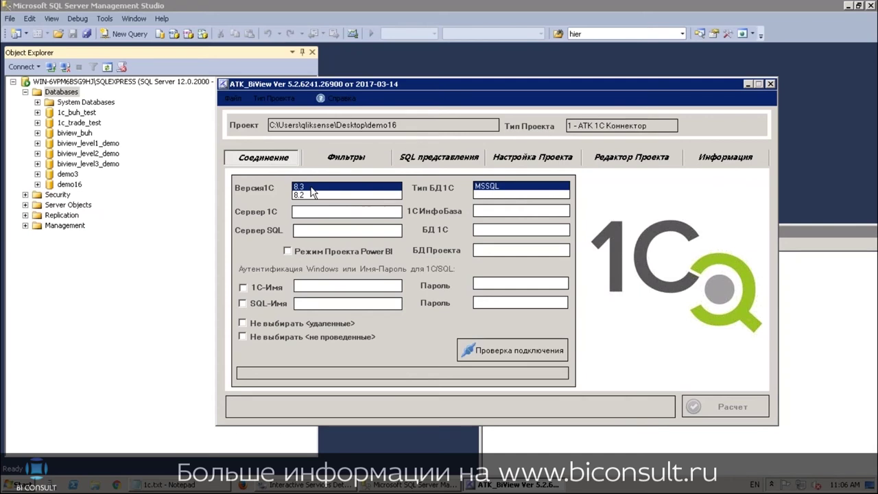
Copy the 1C server and SQL server instance names from the notes into Сервер 1С and Сервер SQL
click(206, 487)
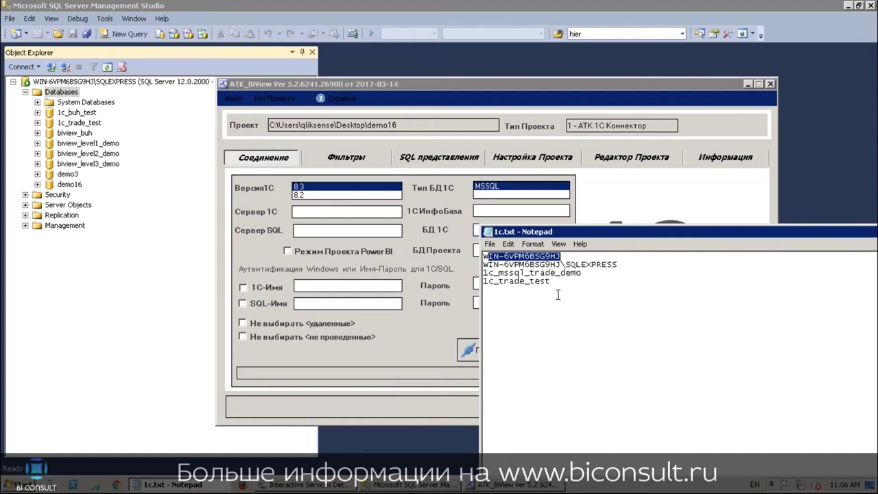
click(565, 259)
drag(565, 258, 481, 257)
key(ctrl+c)
click(311, 211)
key(ctrl+v)
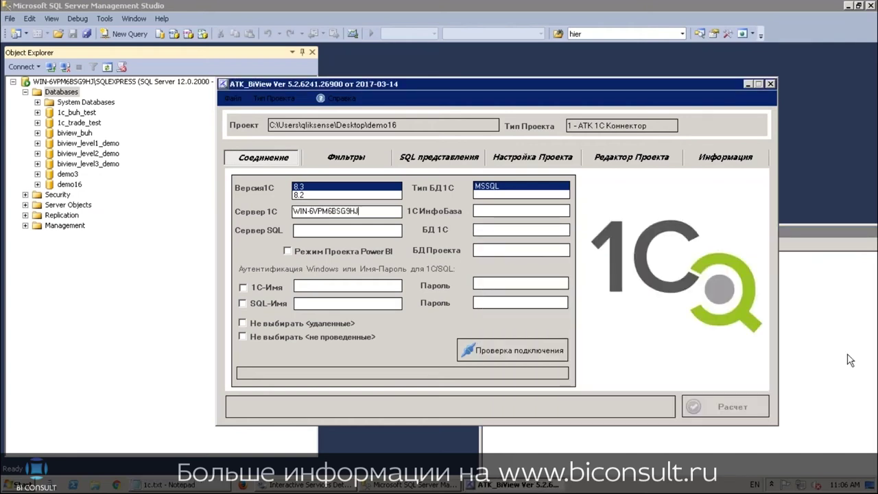
click(843, 335)
drag(617, 264, 483, 264)
key(ctrl+c)
click(374, 231)
key(ctrl+v)
Fill 1С ИнфоБаза with 1c_mssql_trade_demo and БД 1С with 1c_trade_test from the notes
click(840, 326)
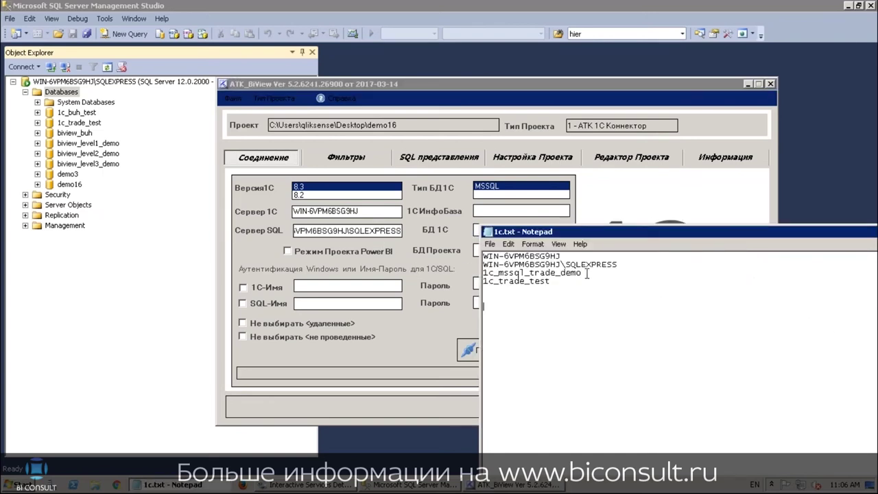
drag(588, 273, 479, 269)
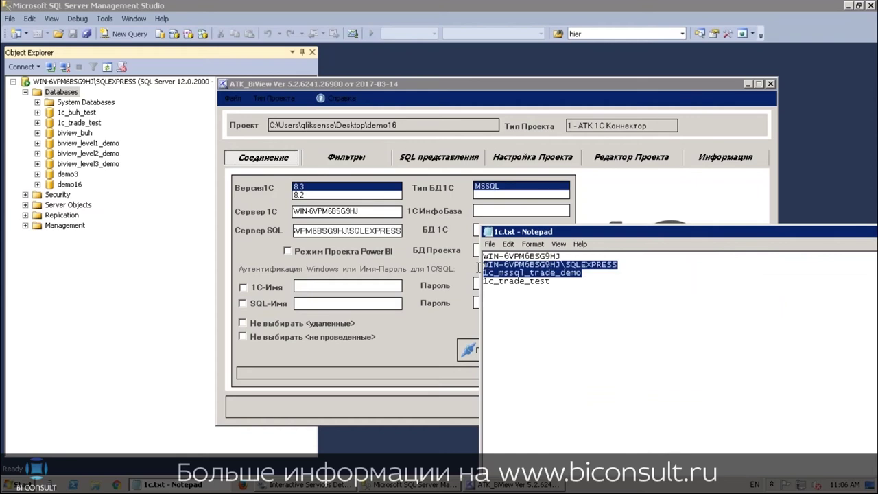
drag(586, 273, 482, 273)
key(ctrl+c)
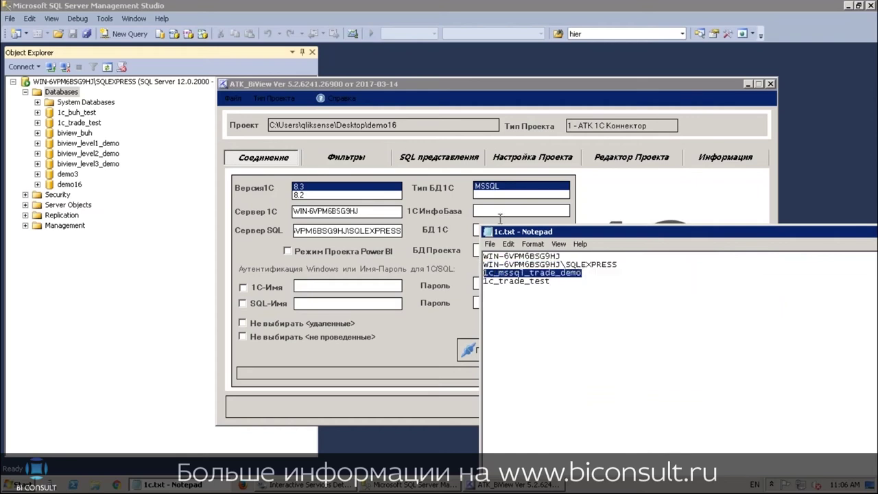
click(496, 212)
key(ctrl+v)
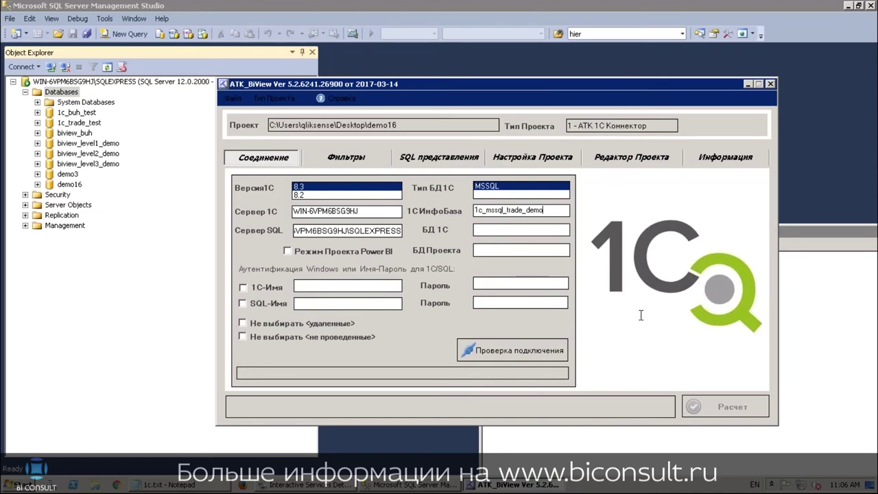
click(799, 340)
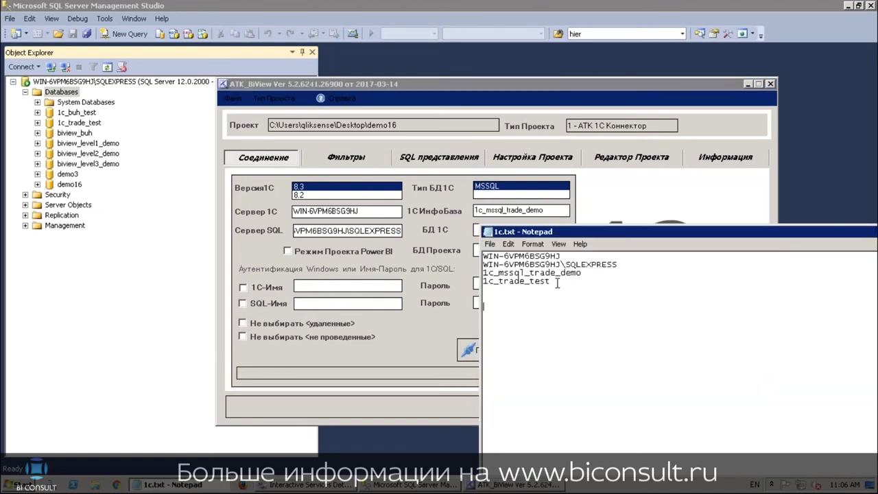
drag(558, 281, 482, 282)
key(ctrl+c)
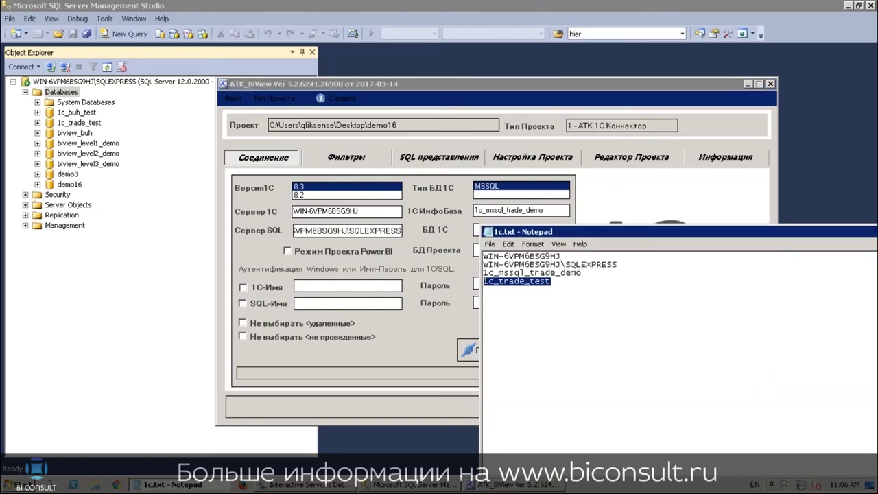
drag(876, 233, 764, 228)
click(681, 223)
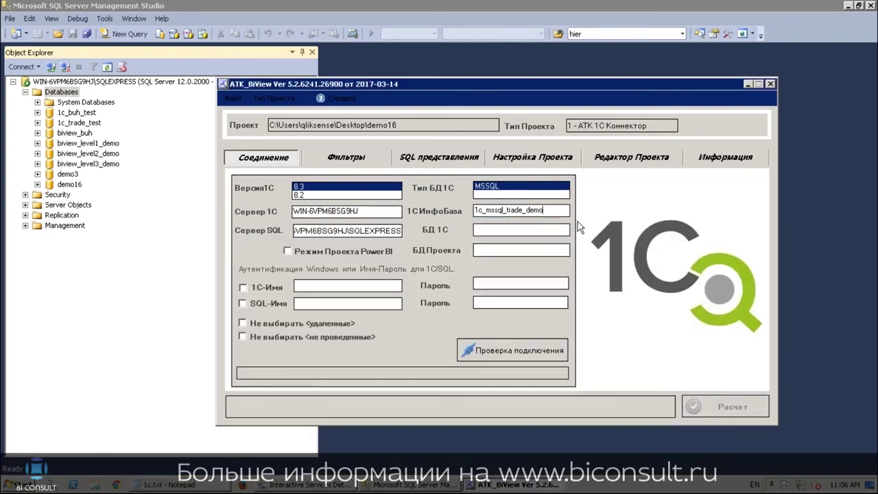
click(530, 231)
key(ctrl+v)
Enter demo16 as the project database and use Windows authentication for 1C and SQL
click(504, 250)
text(demo1)
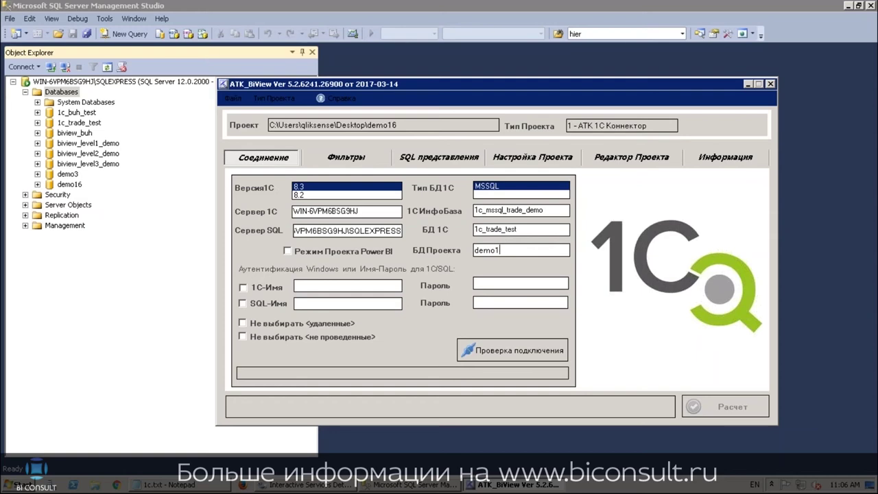
text(6)
click(243, 287)
click(243, 304)
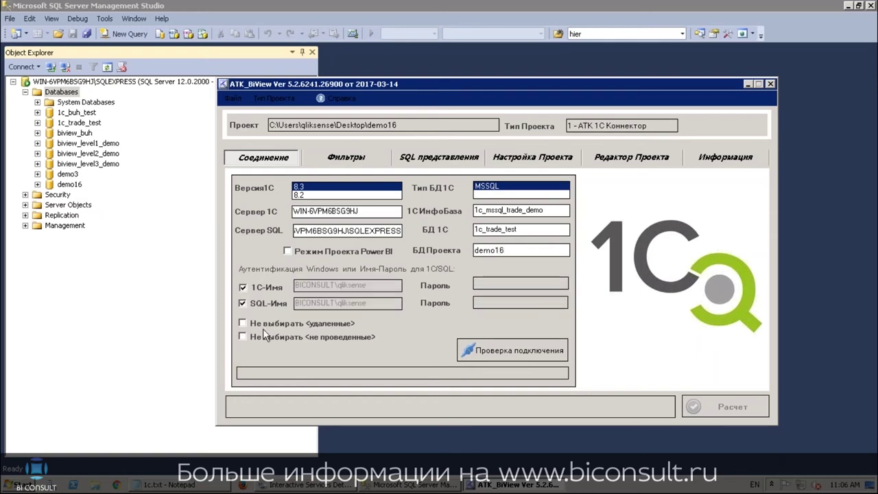
Run Проверка подключения and confirm it reports Успешное подключение
click(516, 351)
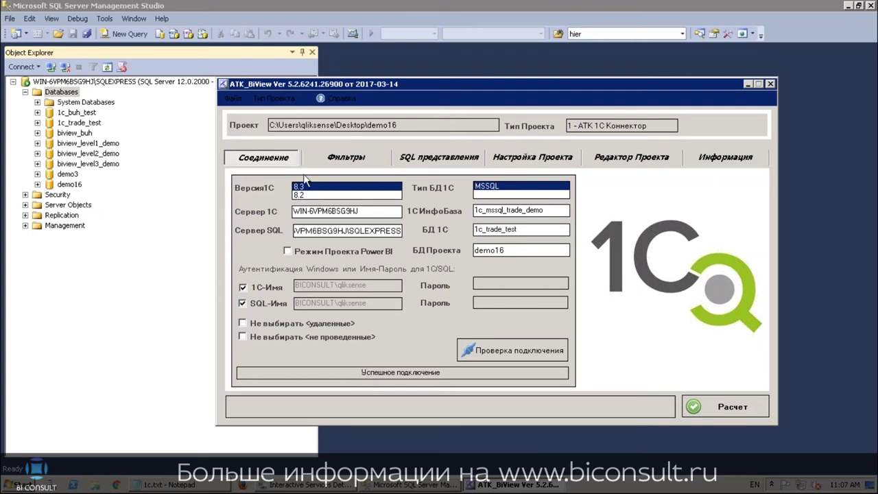
click(273, 100)
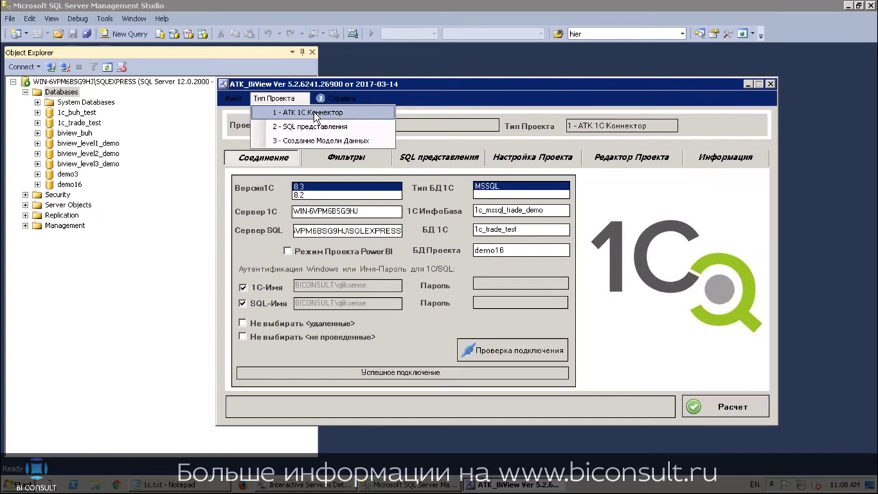
Set the project type to 2 - SQL представления and show the Фильтры tab
click(305, 126)
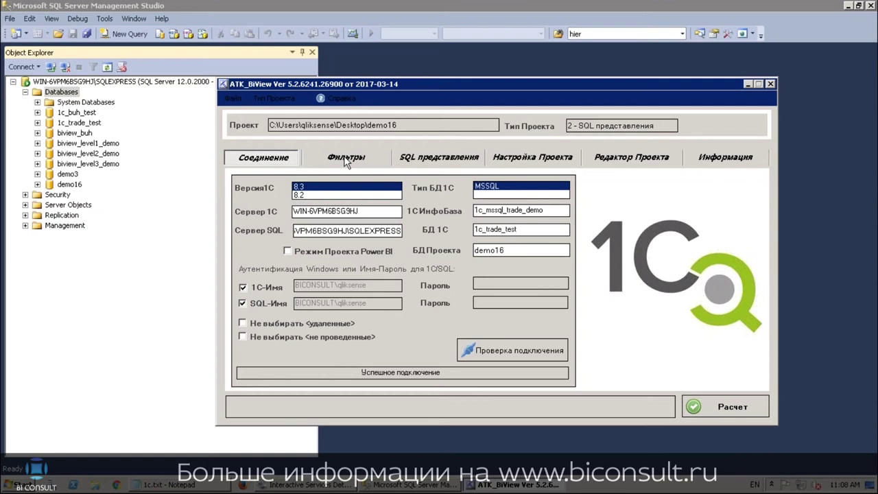
click(346, 159)
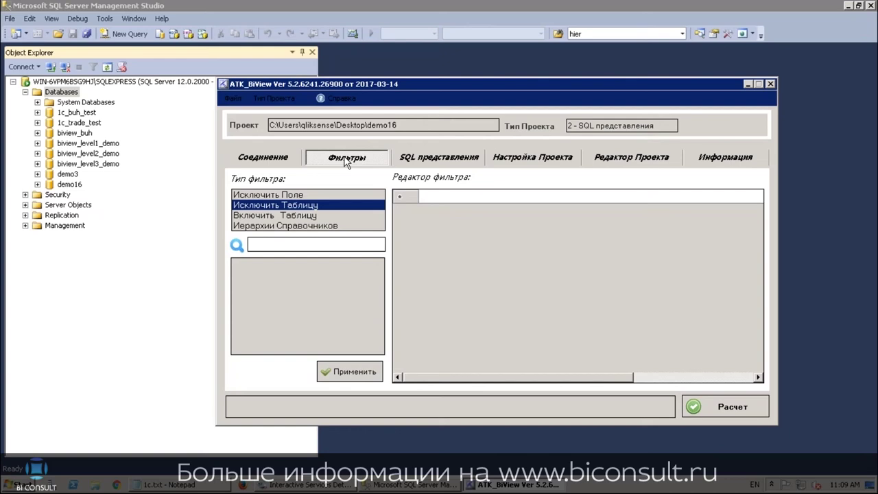
Apply an Иерархии Справочников filter for Справочники.Номенклатура, then return to the Соединение tab
click(286, 226)
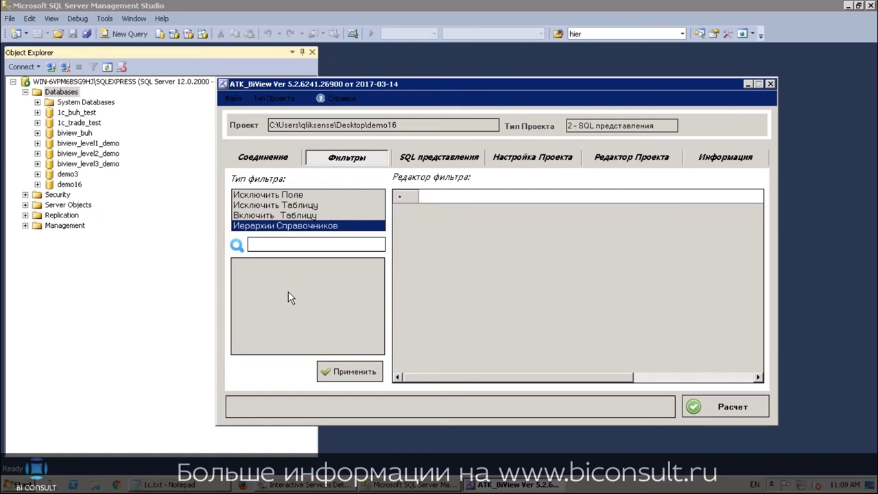
click(464, 197)
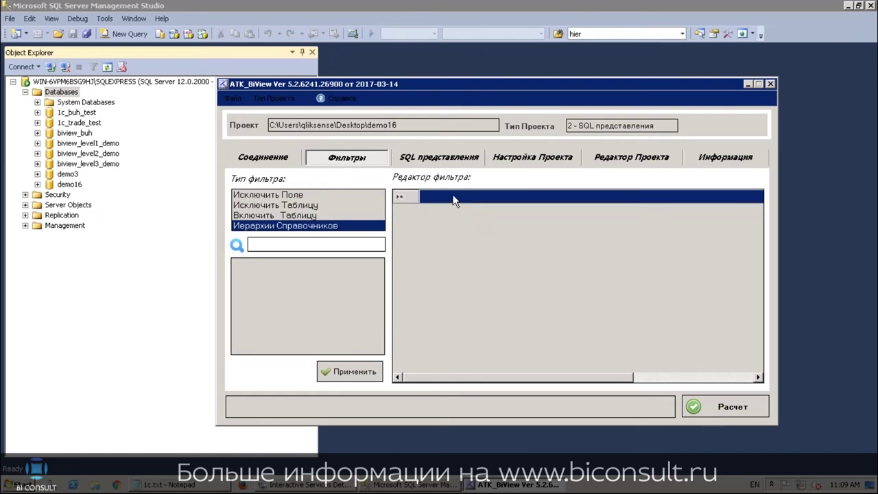
click(462, 197)
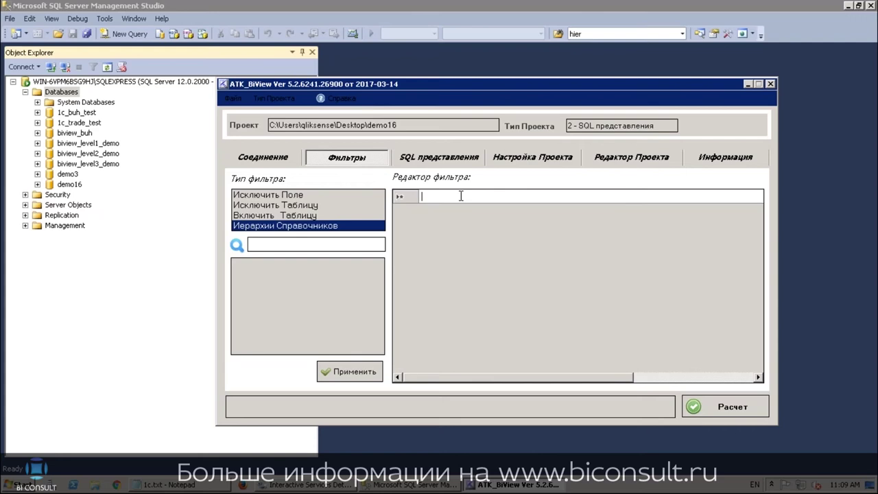
text(Cg)
key(BackSpace)
key(BackSpace)
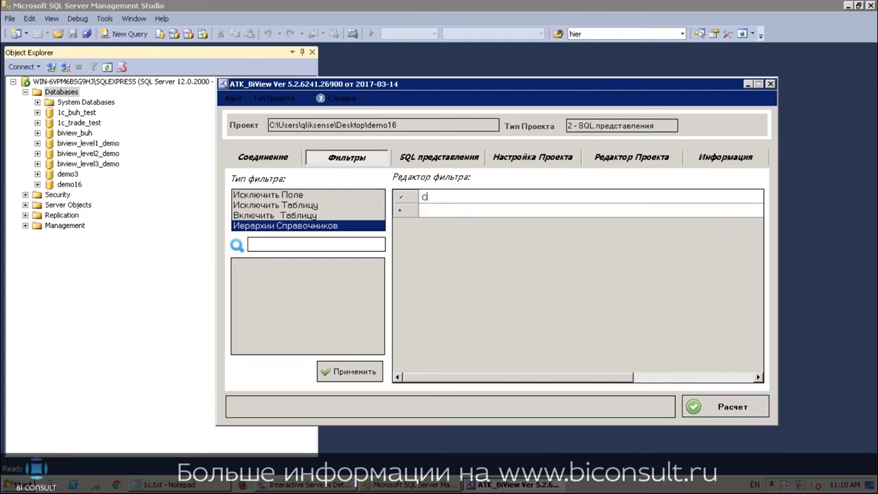
key(alt+shift)
text(Справочники.Номенклатура)
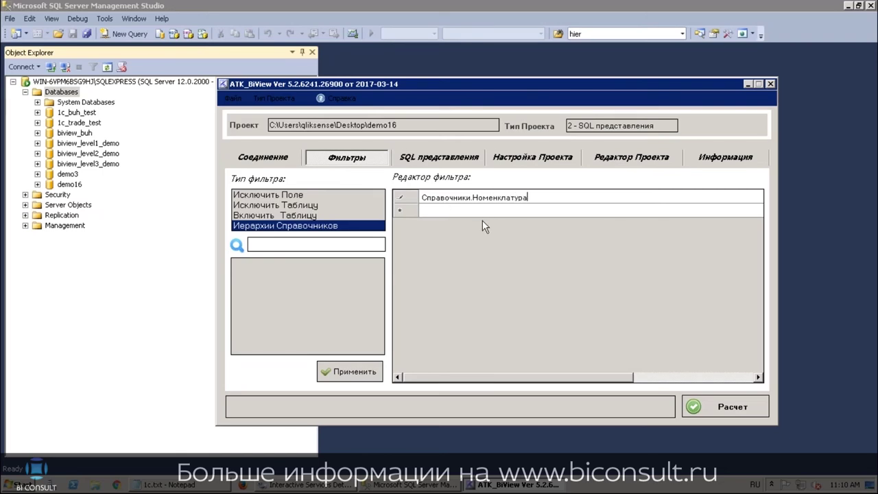
click(351, 371)
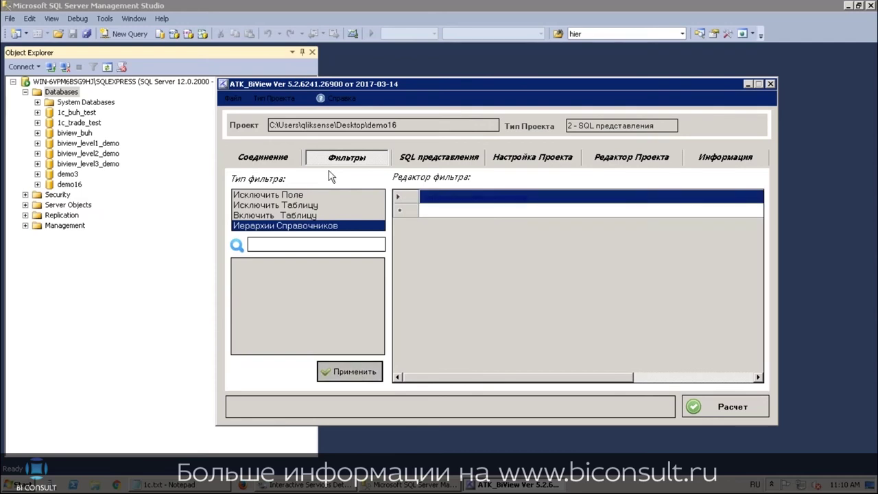
click(266, 156)
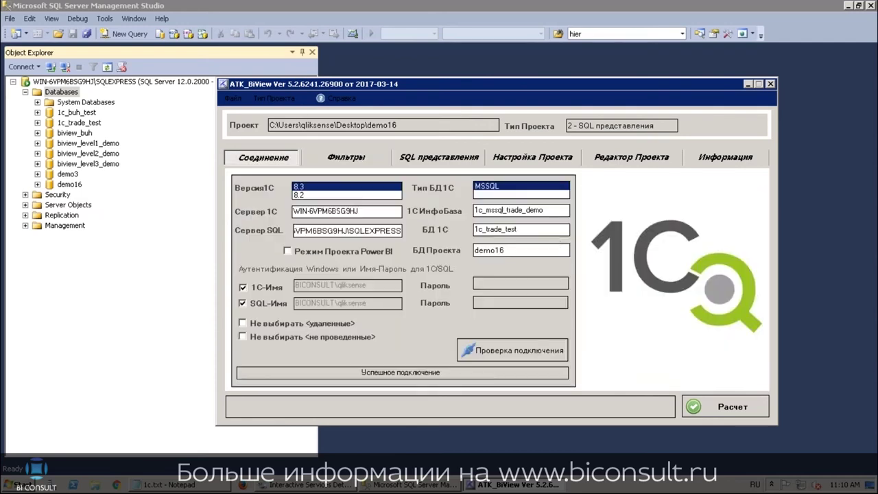
Launch the Расчет calculation for demo16 and switch to SQL Server Management Studio
click(719, 407)
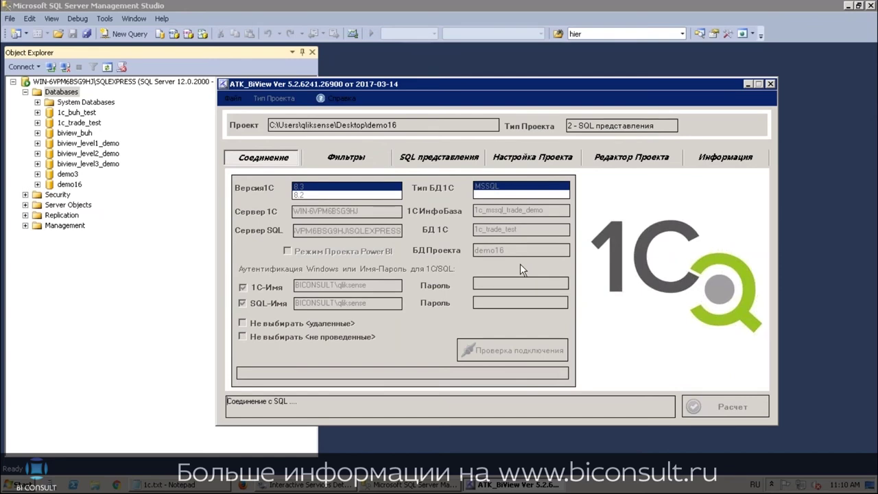
click(385, 11)
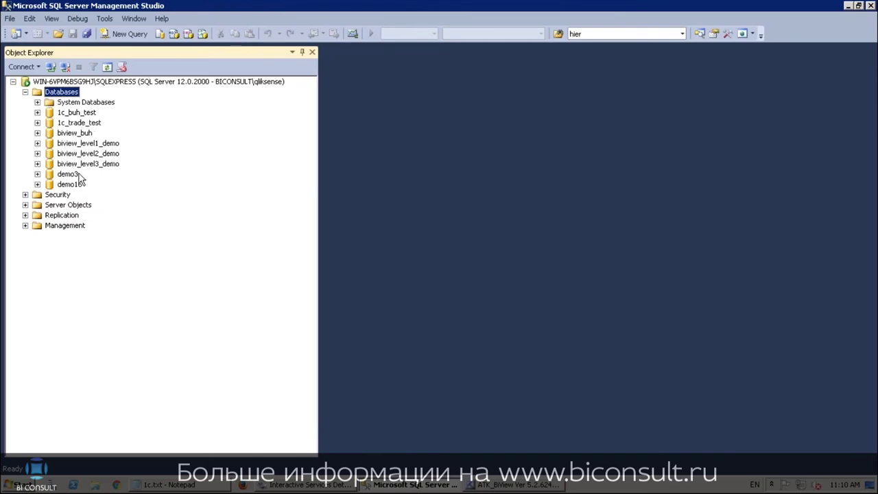
Expand biview_level1_demo's Views folder and widen Object Explorer to show full view names
click(37, 144)
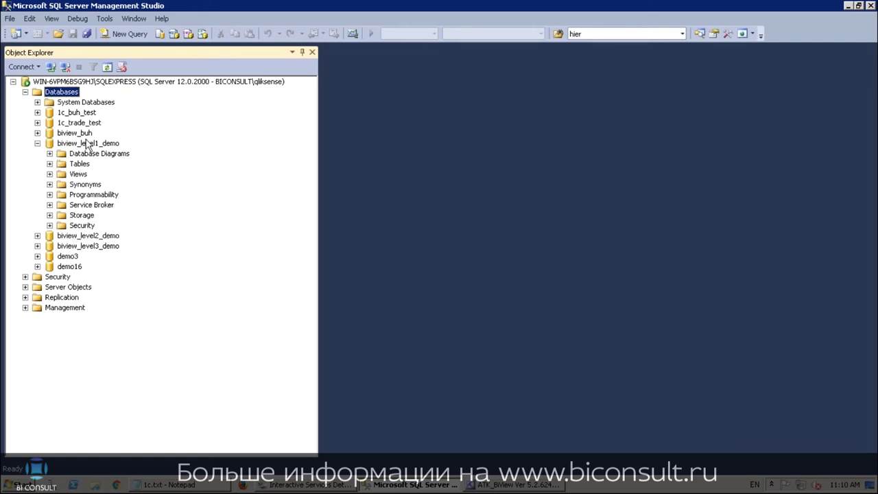
click(92, 145)
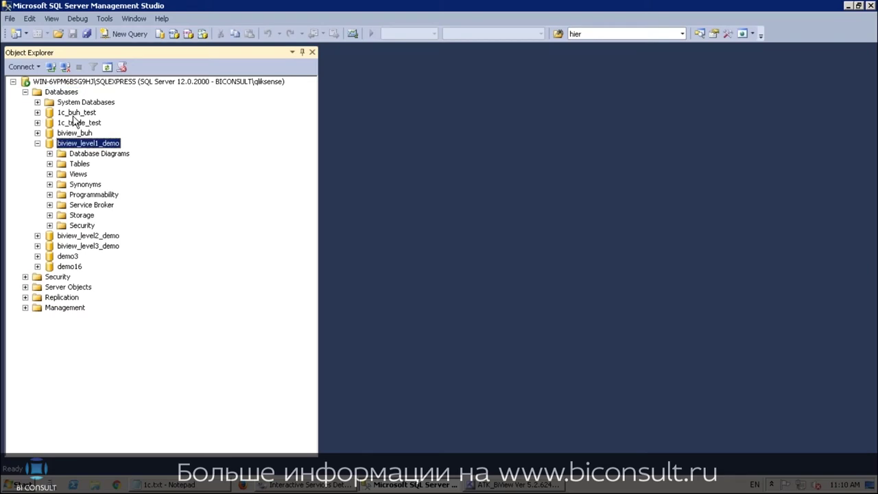
click(49, 174)
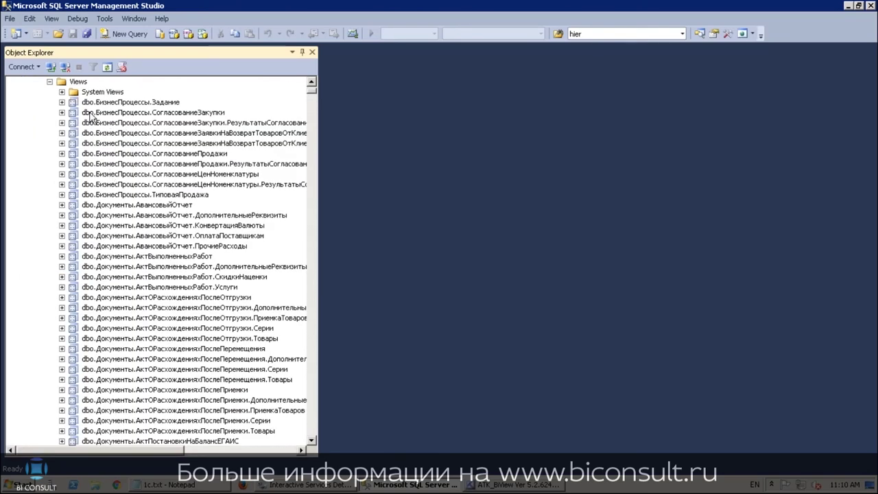
scroll(90, 118, up, 3)
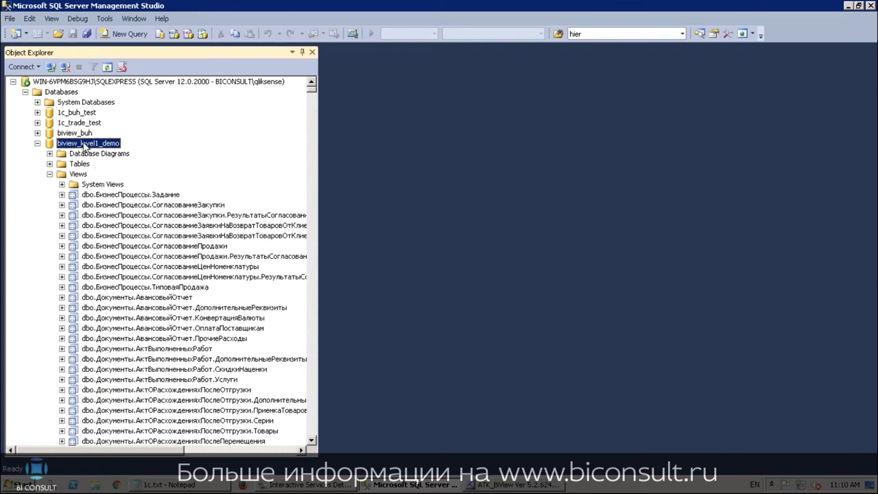
scroll(106, 192, down, 2)
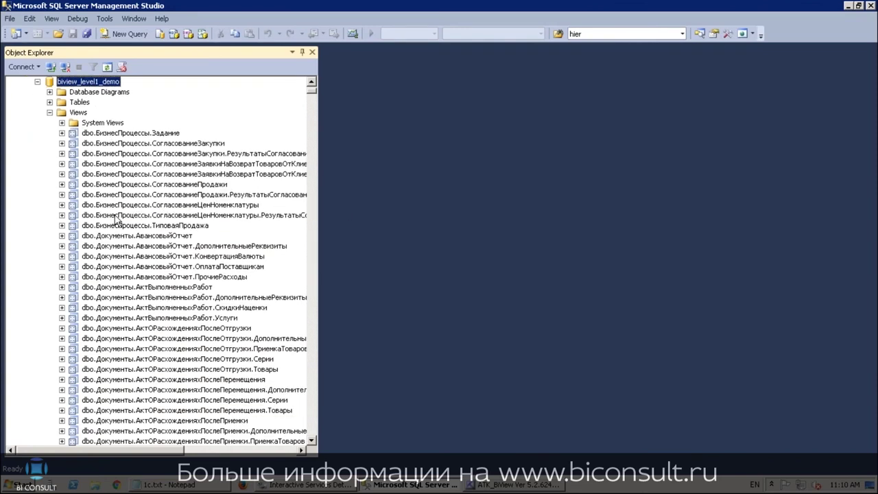
scroll(125, 182, down, 2)
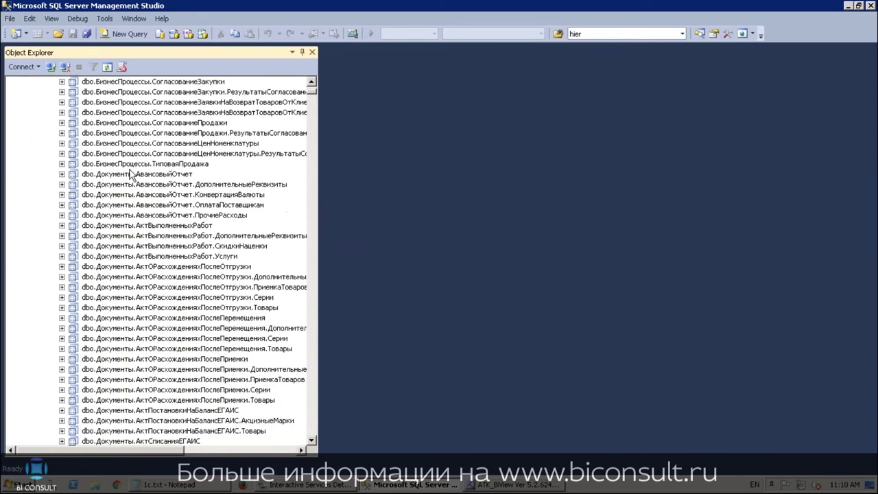
scroll(130, 175, down, 3)
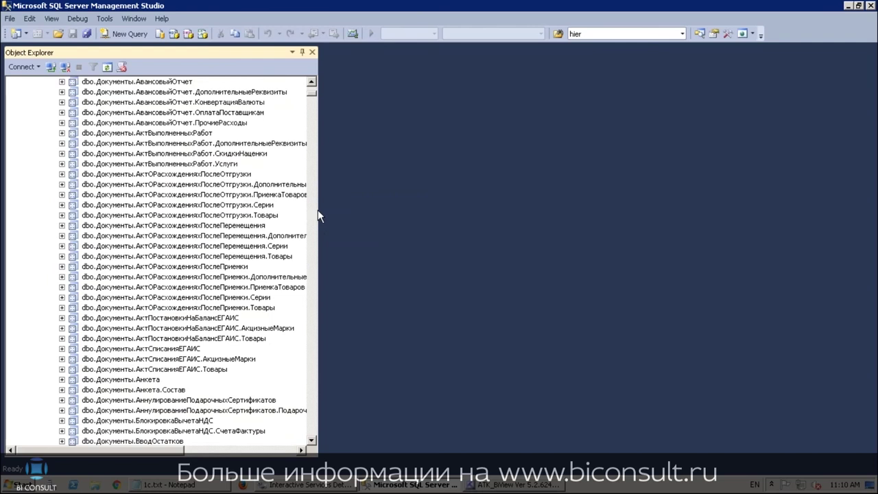
drag(319, 210, 384, 210)
Scroll down the view list and select dbo.Справочники.Номенклатура
scroll(173, 191, down, 1)
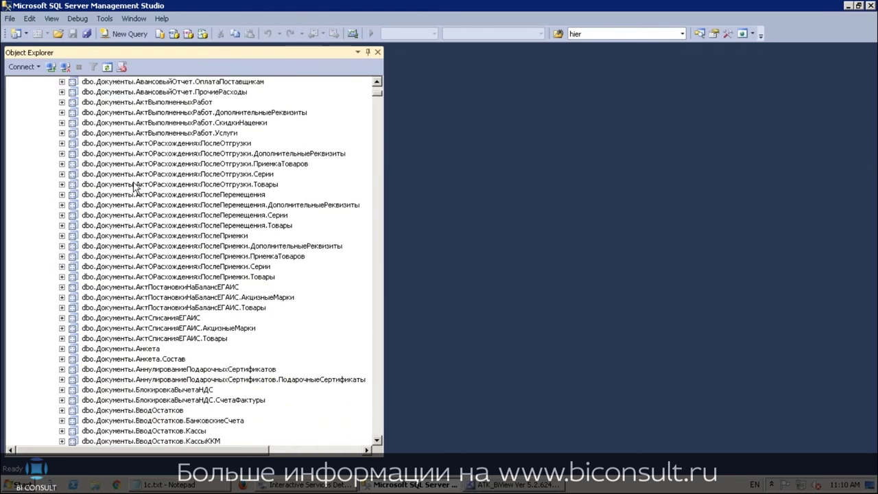
scroll(140, 185, up, 5)
scroll(140, 185, up, 2)
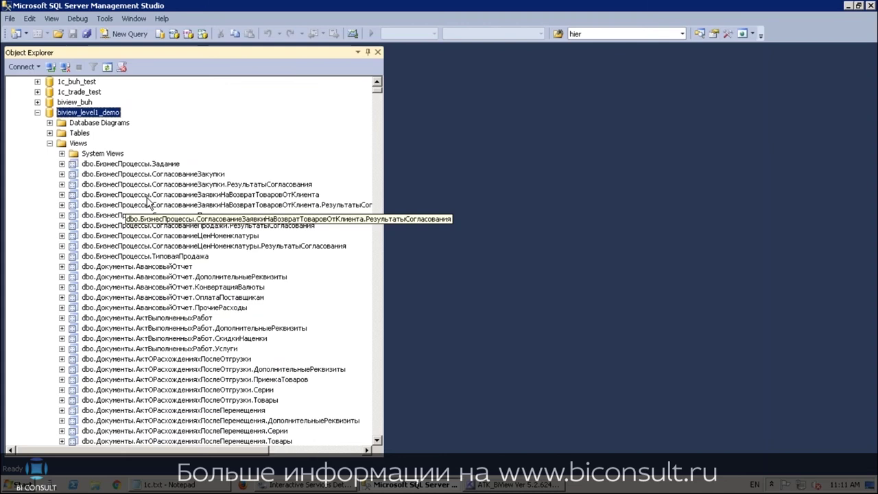
scroll(167, 208, down, 3)
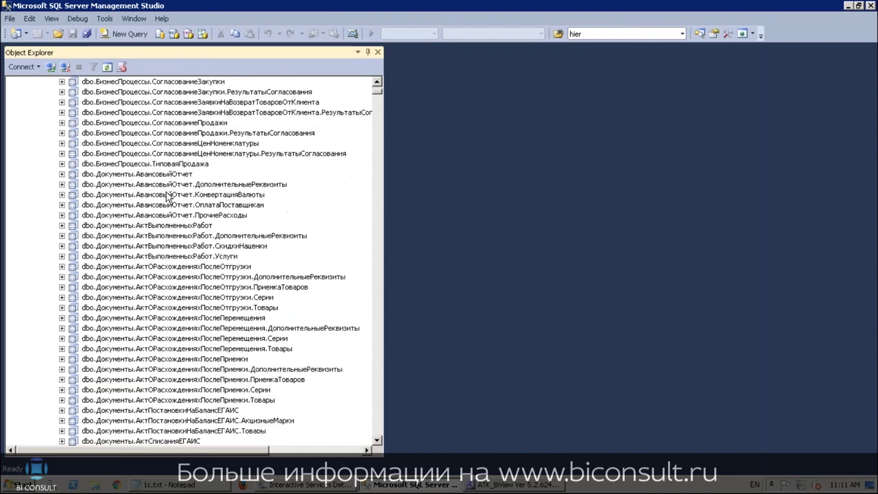
scroll(145, 206, down, 5)
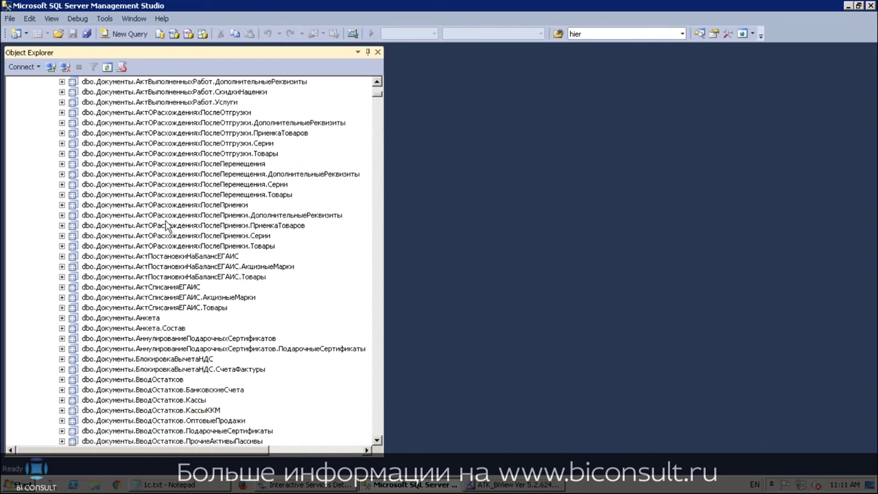
scroll(164, 199, down, 2)
scroll(167, 198, down, 4)
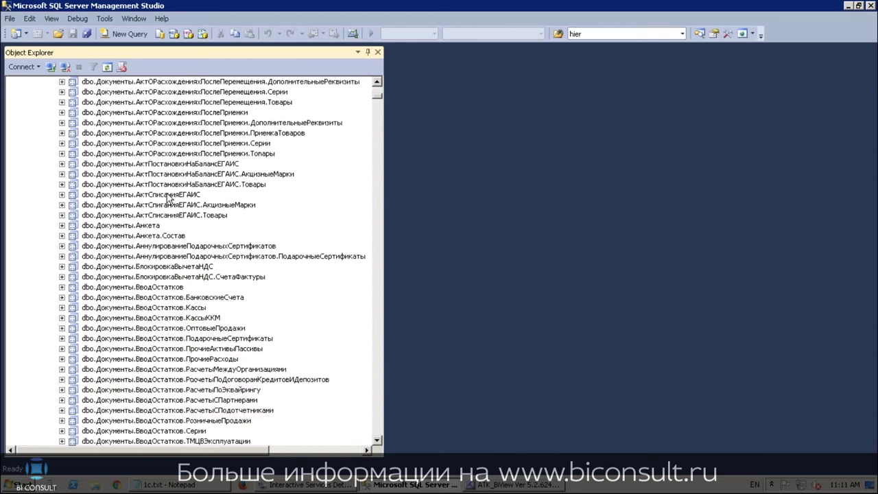
scroll(167, 198, down, 16)
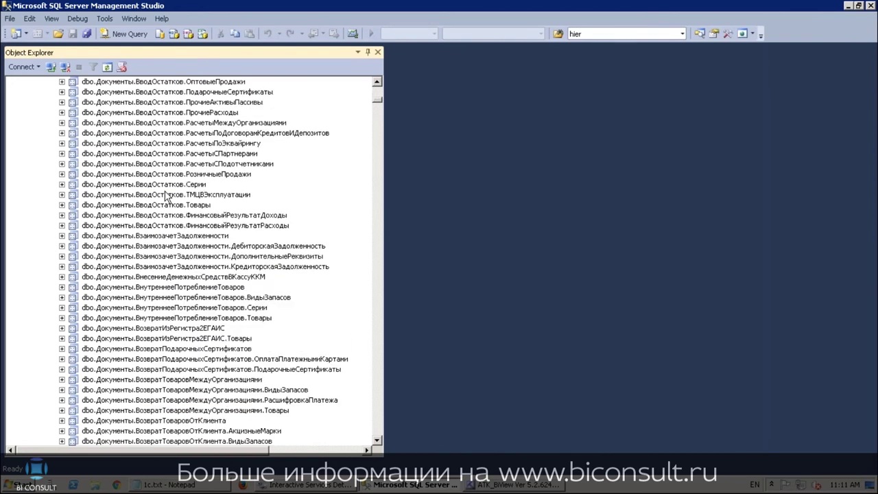
scroll(168, 199, down, 20)
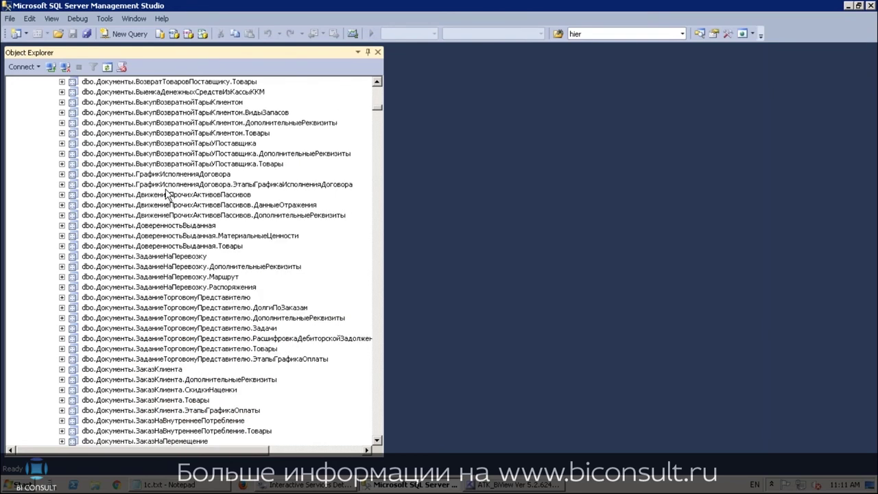
scroll(167, 198, down, 1)
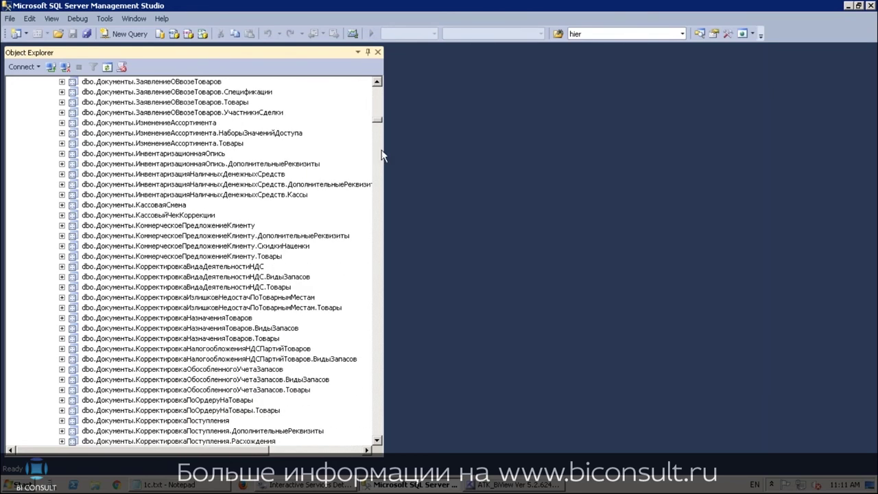
scroll(379, 145, down, 4)
drag(379, 145, 381, 371)
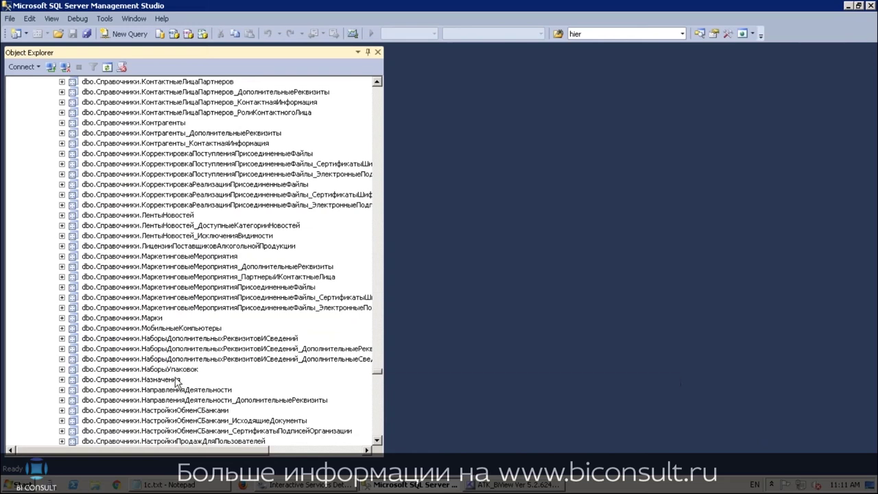
scroll(154, 285, down, 2)
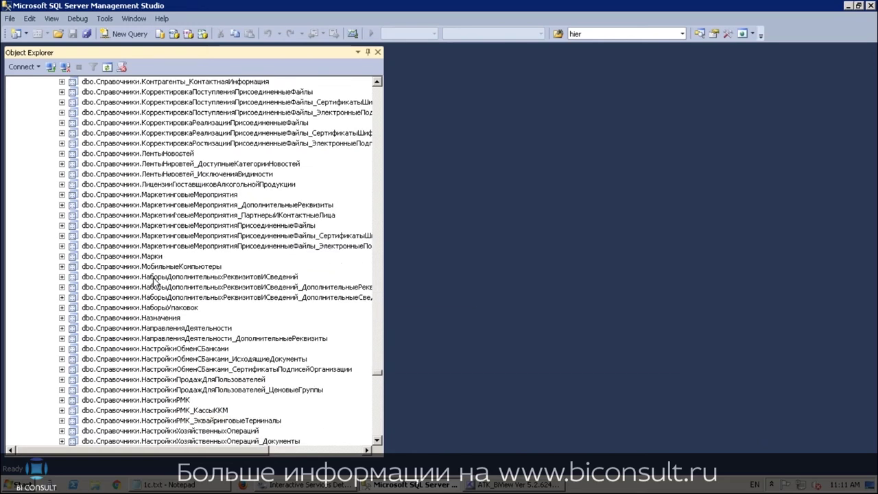
scroll(156, 283, down, 2)
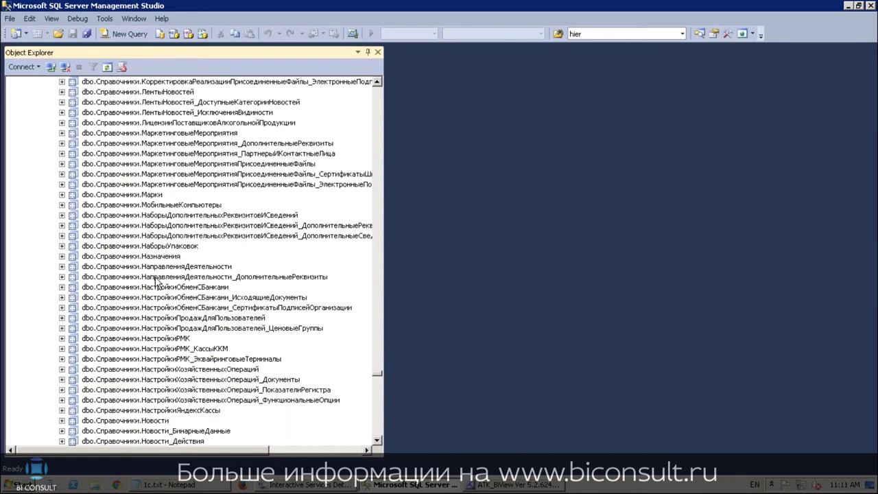
scroll(156, 283, down, 1)
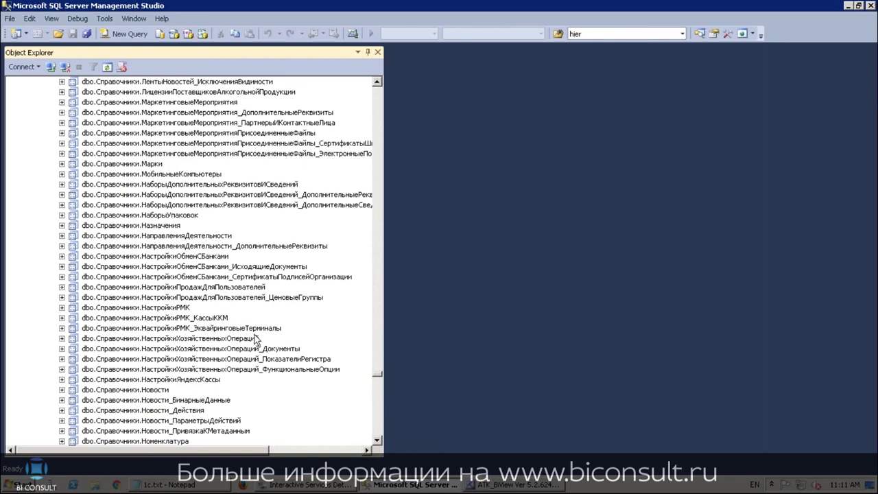
drag(381, 379, 380, 382)
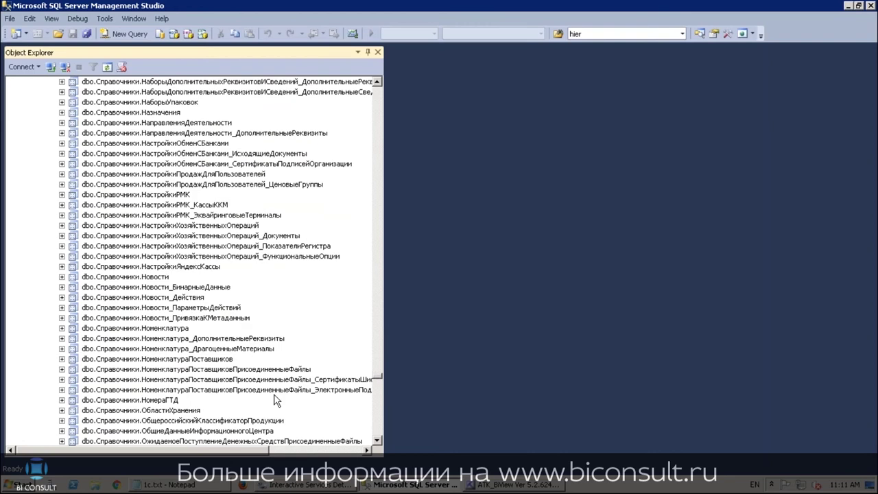
click(161, 329)
right_click(161, 334)
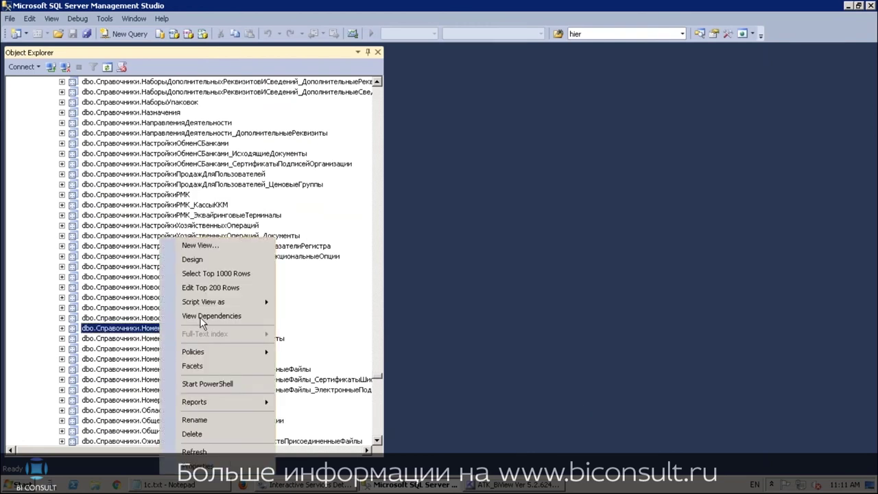
mouse_move(237, 302)
mouse_move(310, 305)
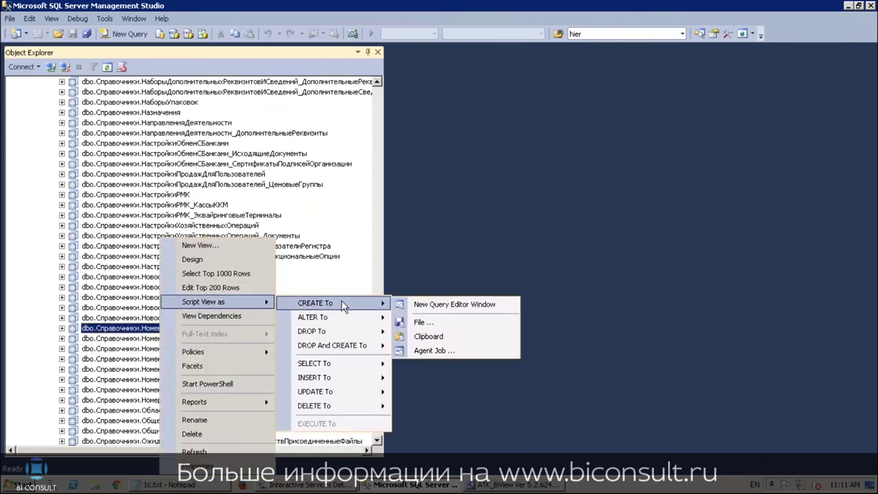
click(439, 306)
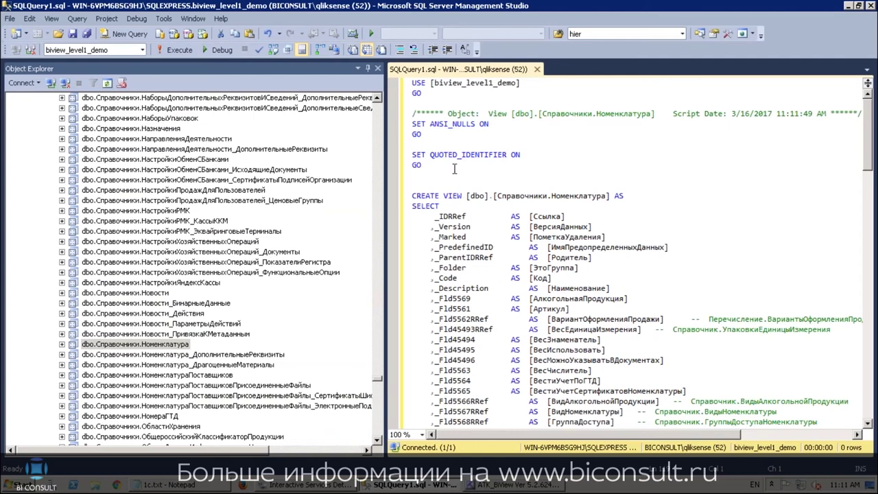
drag(438, 216, 447, 237)
drag(458, 291, 457, 298)
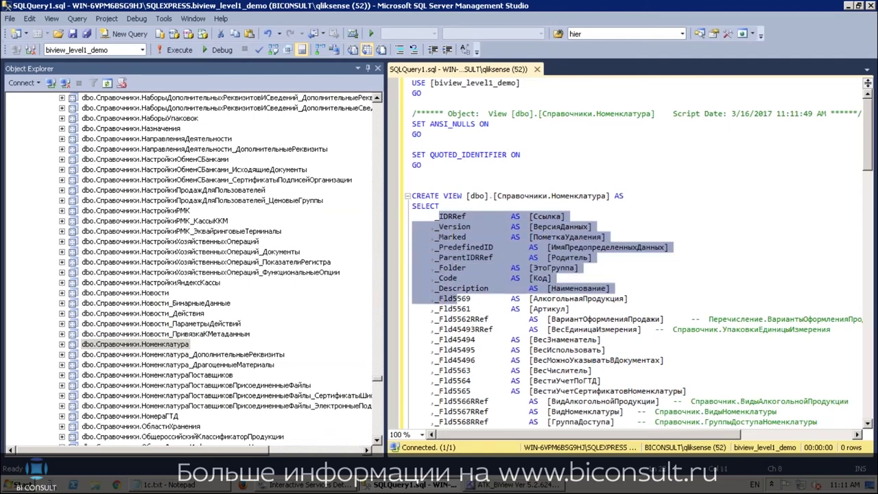
scroll(464, 310, down, 3)
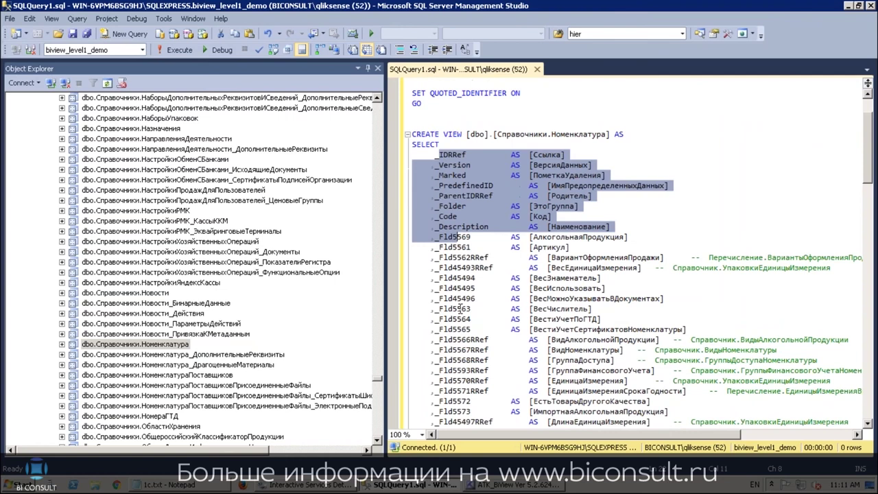
scroll(463, 310, down, 3)
scroll(456, 278, up, 5)
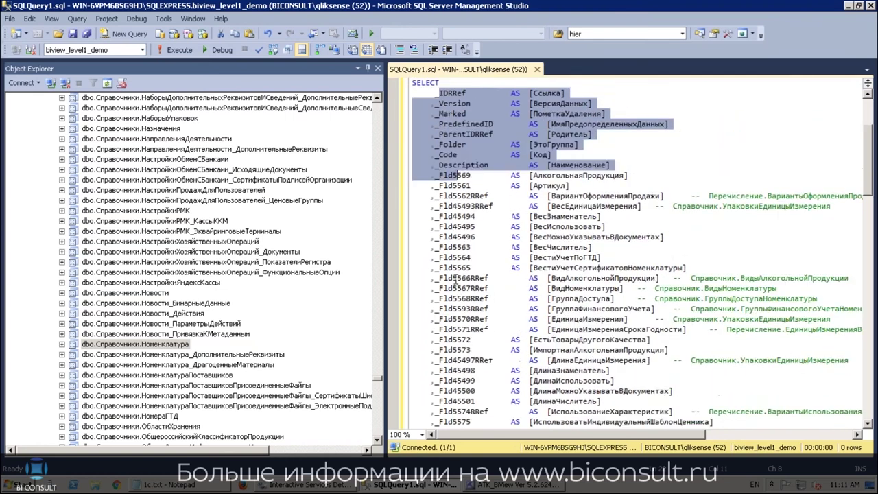
click(538, 186)
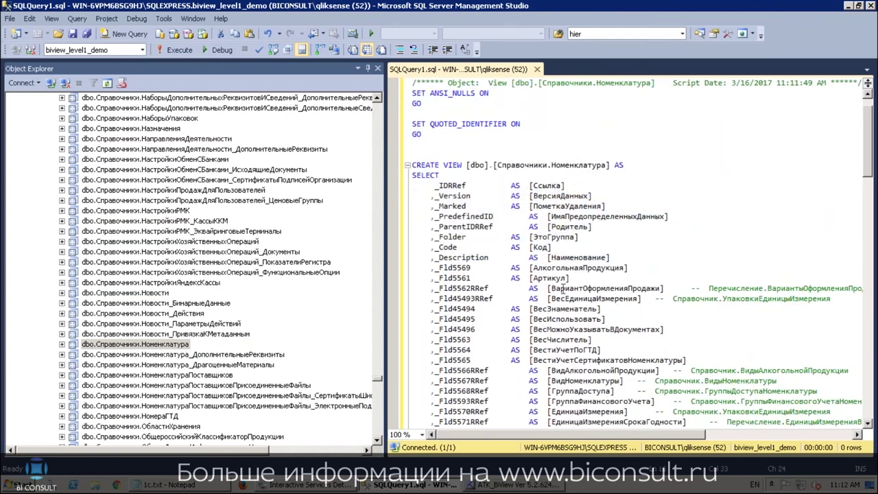
scroll(580, 287, down, 3)
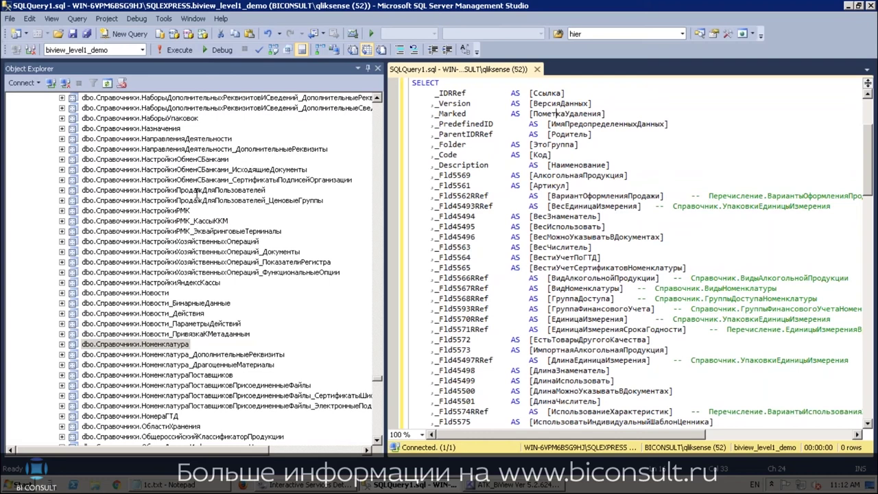
click(162, 346)
Run Select Top 1000 Rows on dbo.Справочники.Номенклатура and inspect the 215 returned rows
right_click(162, 347)
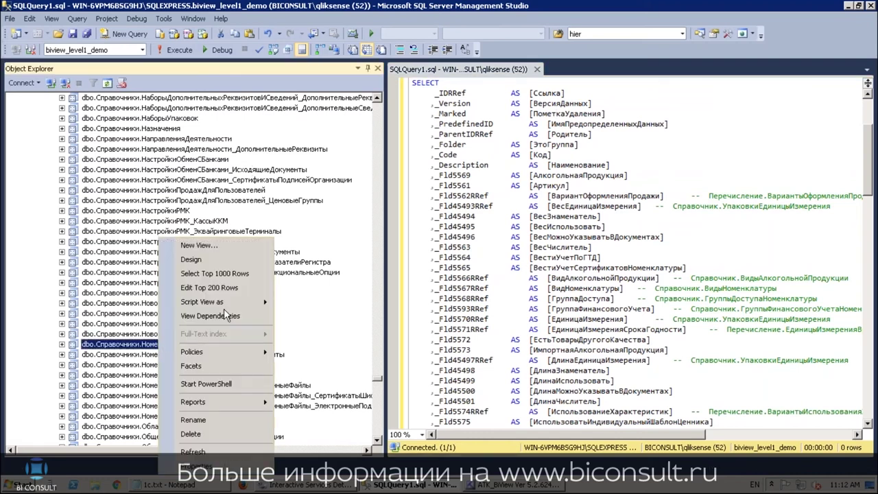
click(232, 274)
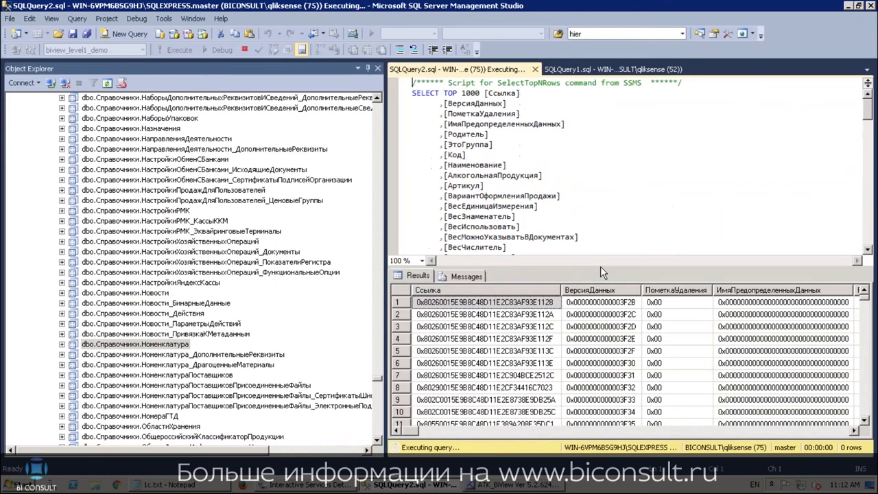
click(475, 328)
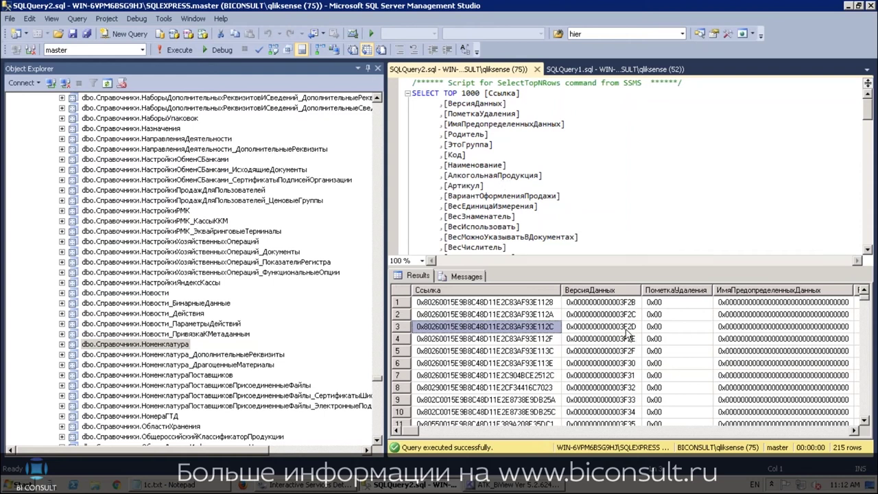
click(616, 332)
key(Left)
key(Right)
key(Right)
key(Right)
key(Right)
key(Right)
key(Right)
key(Right)
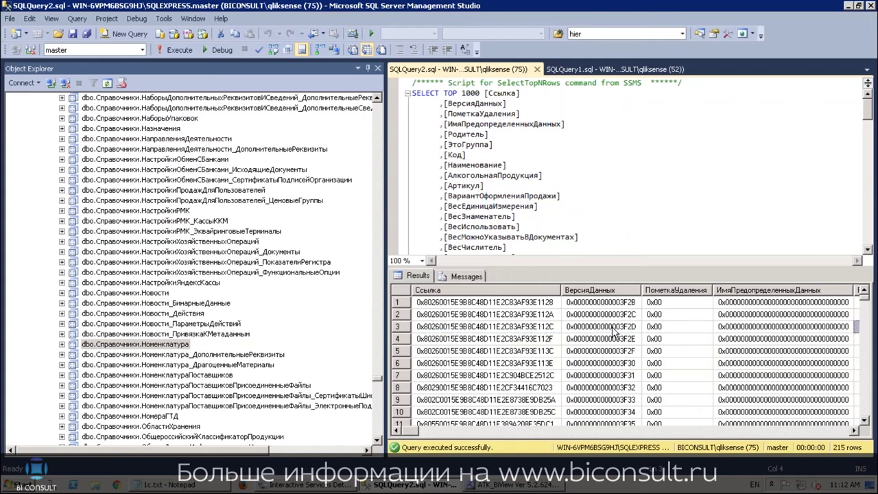
key(Left)
key(Left)
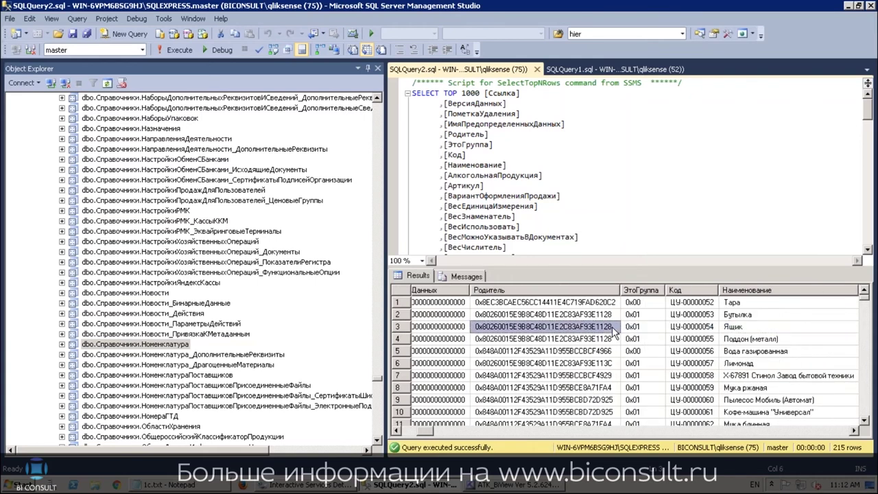
key(Right)
key(Right)
key(Right)
key(Right)
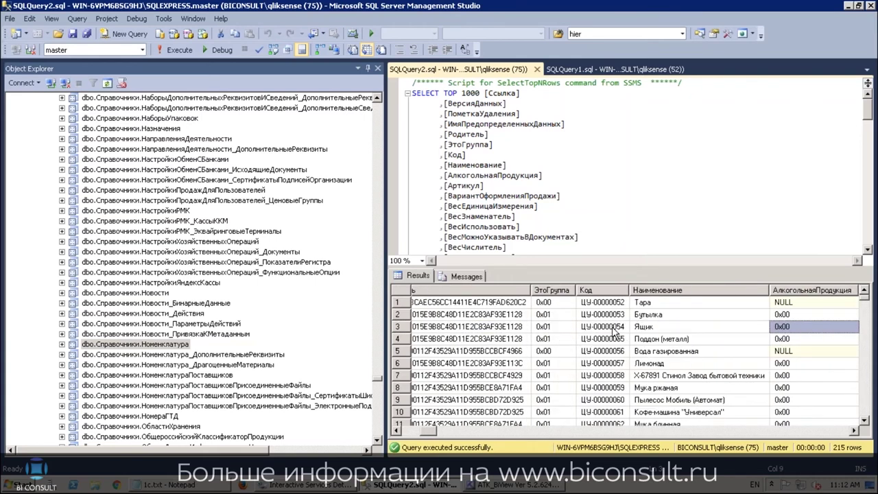
key(Left)
key(Down)
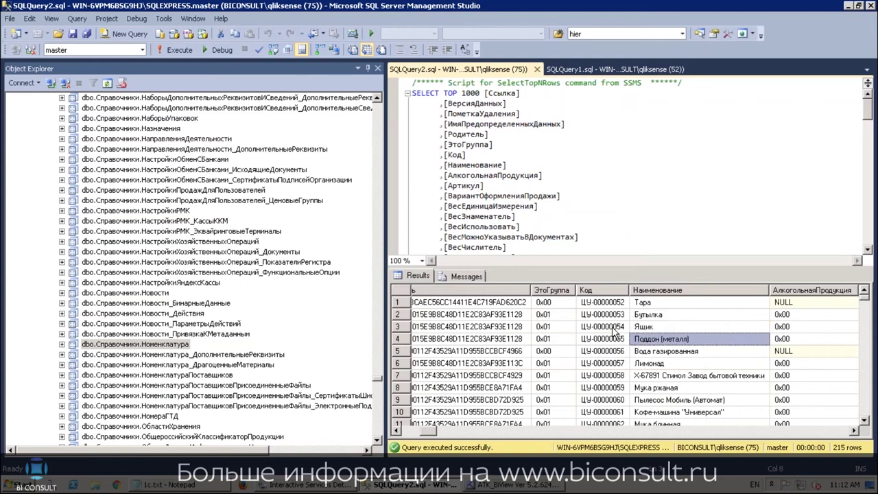
key(Down)
key(Down)
key(Down)
key(Down)
key(Up)
key(Up)
key(Up)
key(Up)
key(Up)
key(Up)
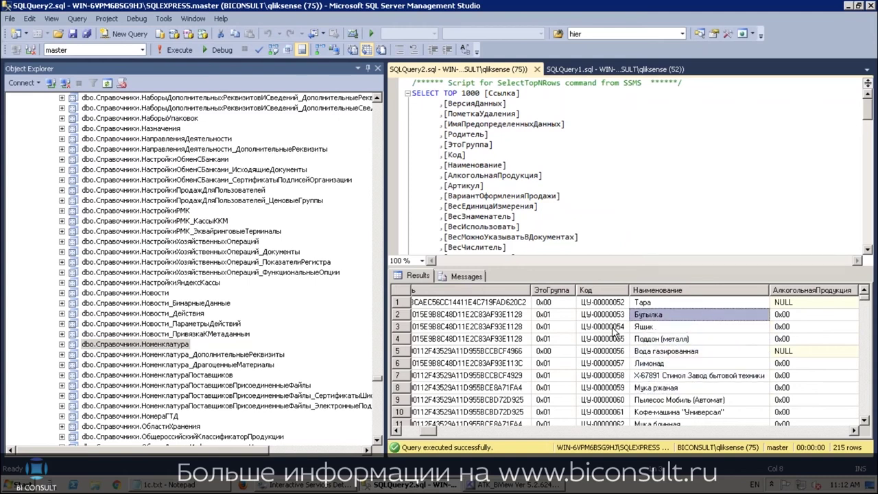
key(Down)
key(Down)
key(Down)
key(Down)
key(Down)
key(Down)
key(Up)
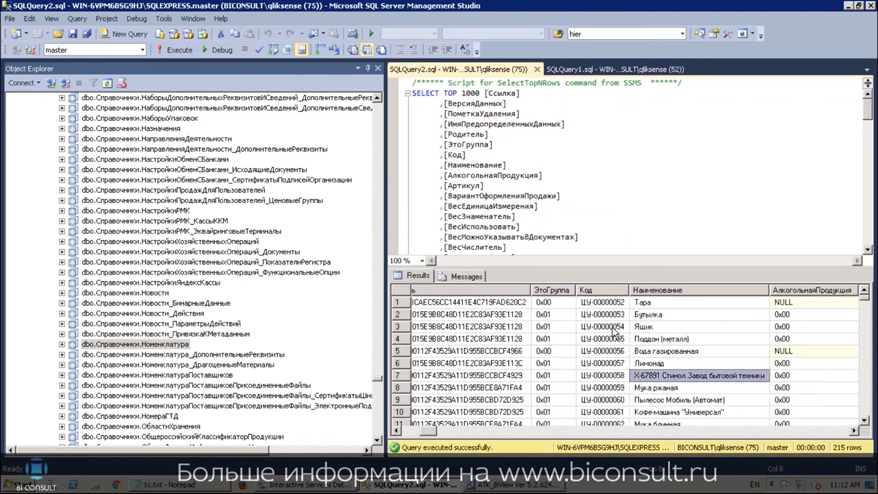
key(Up)
key(Up)
key(Right)
key(Right)
key(Right)
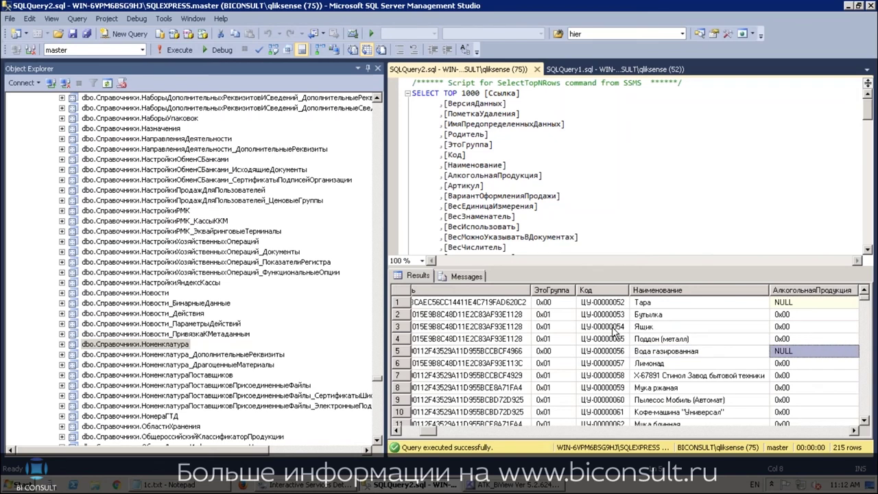
key(Right)
key(Right)
key(Right)
key(Right)
key(Right)
key(Right)
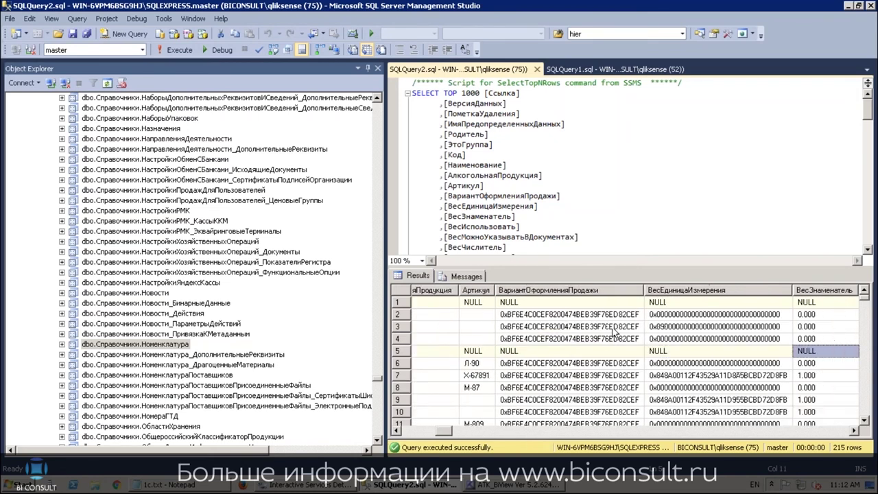
key(Right)
key(Right)
key(Right)
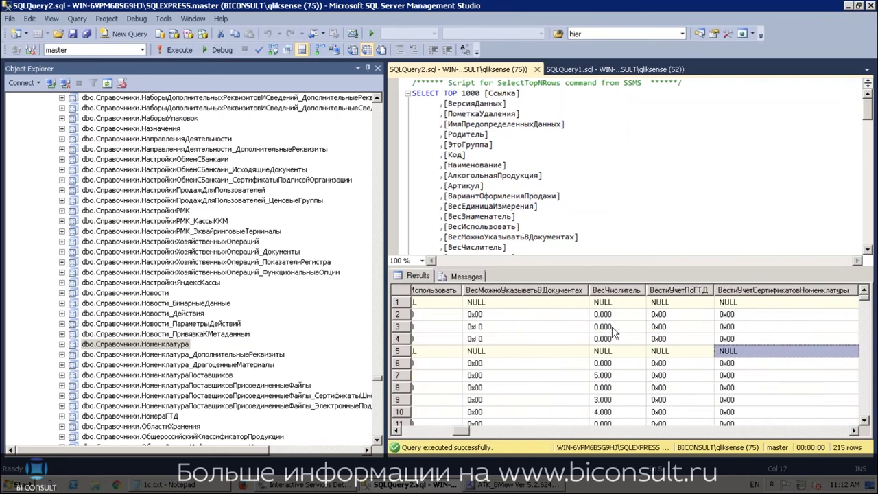
key(Right)
key(Right)
key(Right)
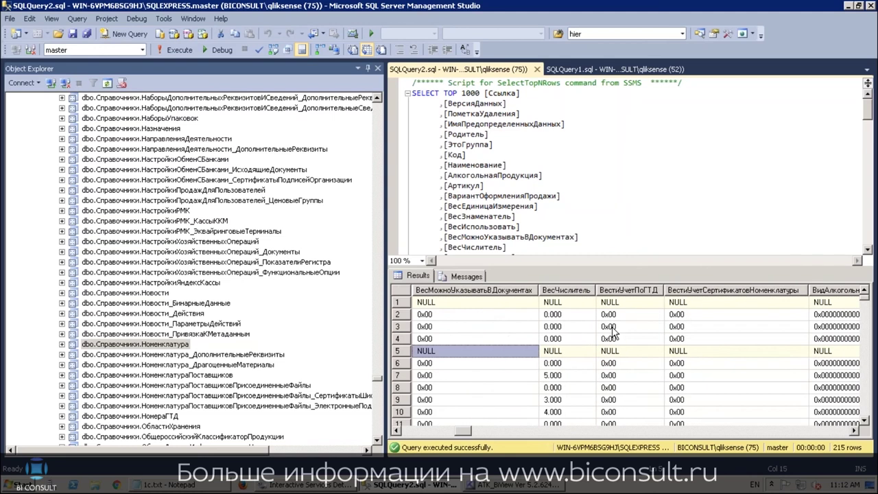
key(Down)
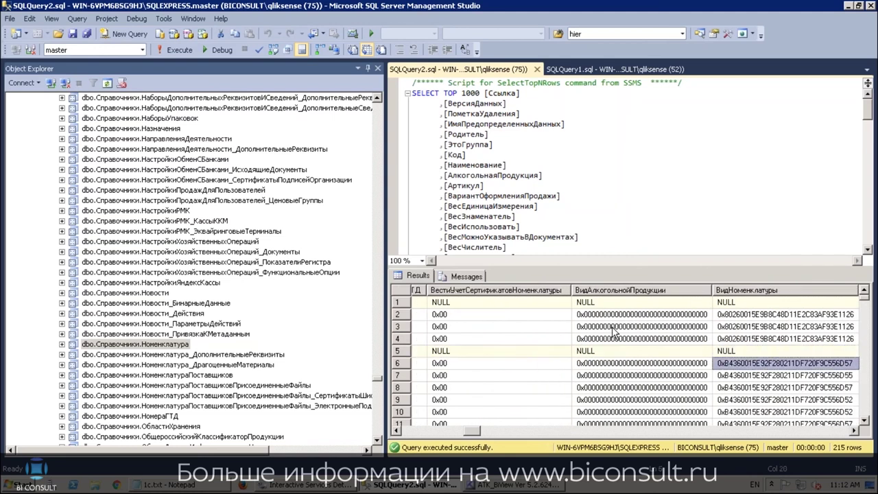
key(Left)
key(Left)
key(Left)
key(Left)
key(Down)
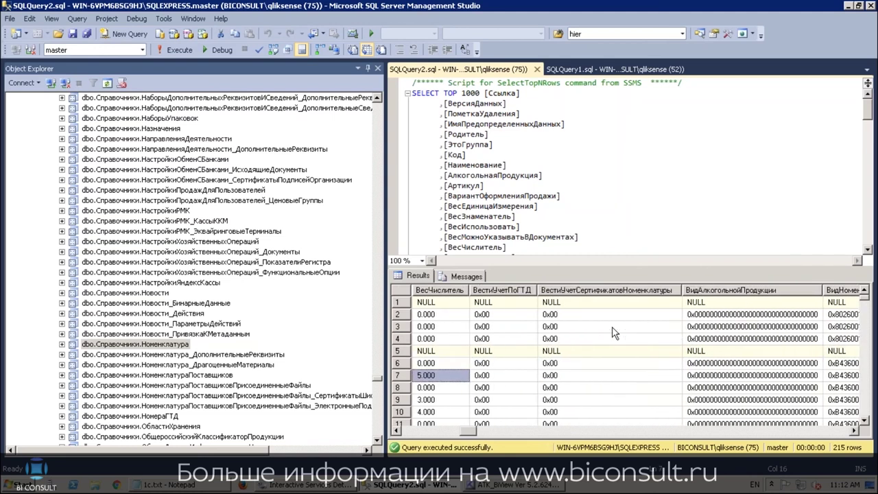
key(Right)
key(Right)
key(Right)
key(Right)
key(Right)
key(Right)
key(Right)
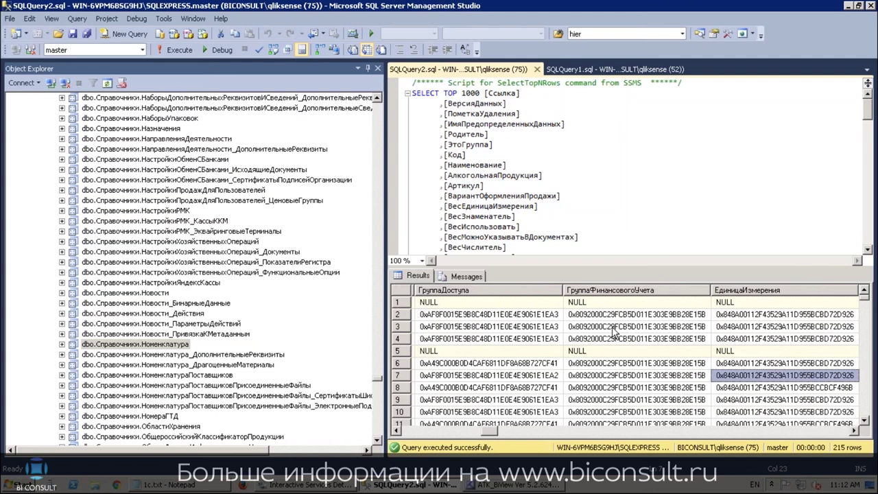
key(Right)
key(Right)
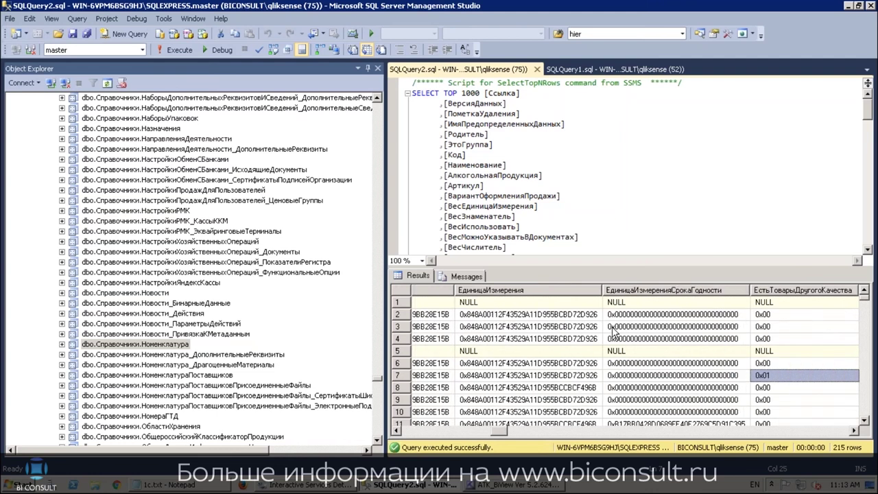
key(Right)
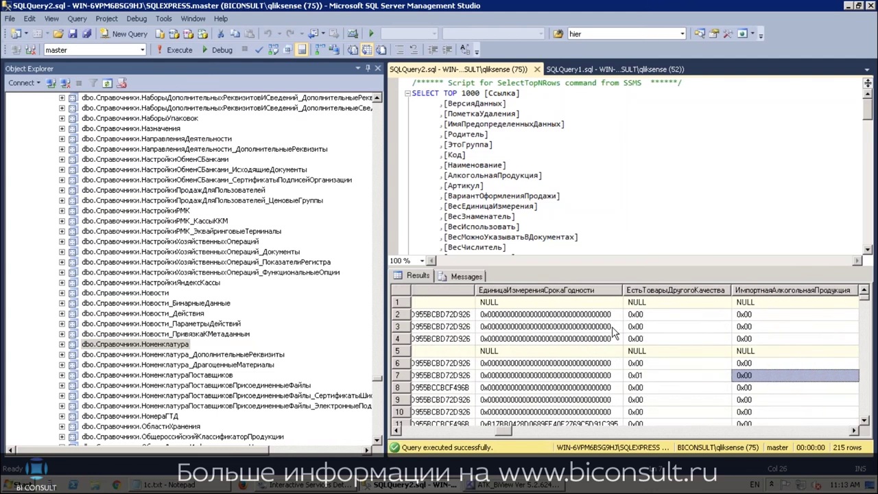
key(Left)
key(Left)
key(Left)
key(Left)
key(Left)
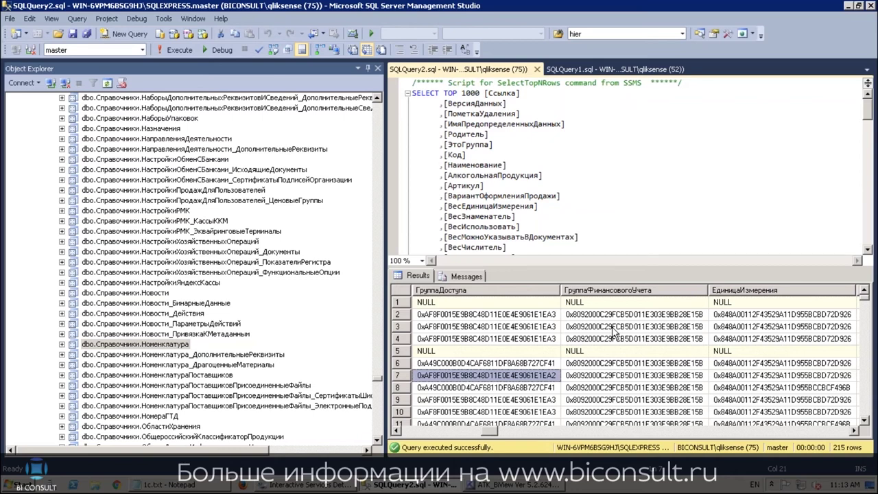
key(Left)
key(Left)
key(Left)
key(Left)
key(Left)
key(Left)
key(Left)
key(Left)
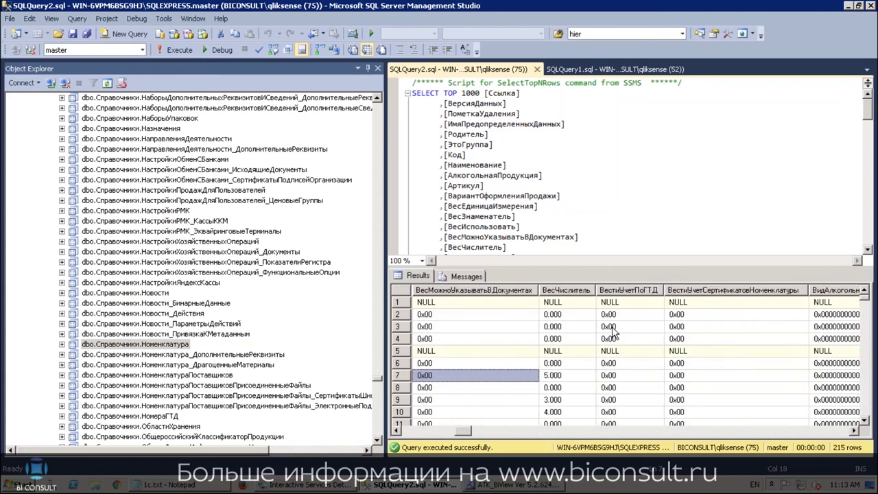
key(Left)
key(Left)
key(Left)
key(Left)
key(Right)
key(Right)
key(Right)
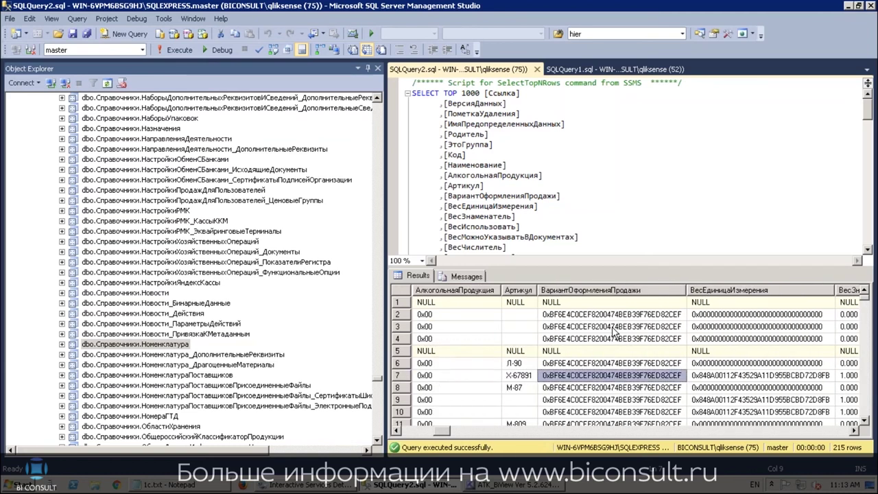
key(Right)
key(Right)
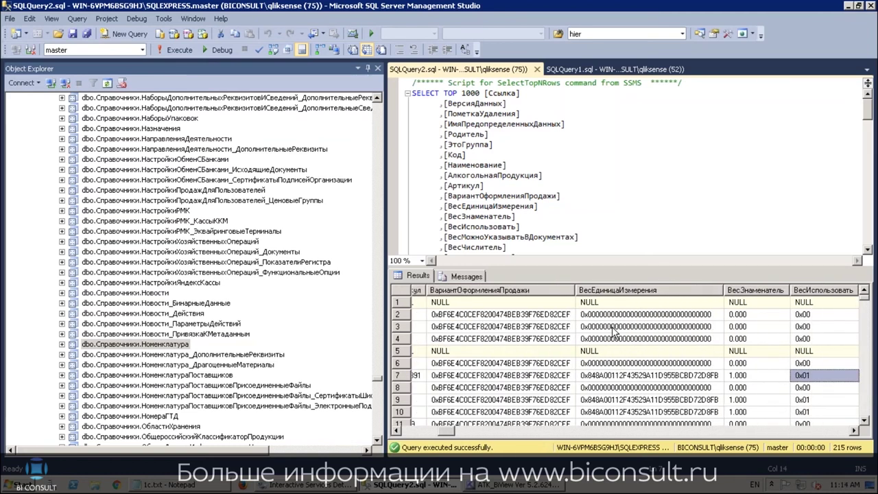
key(Right)
key(Right)
key(Right)
key(Right)
key(Right)
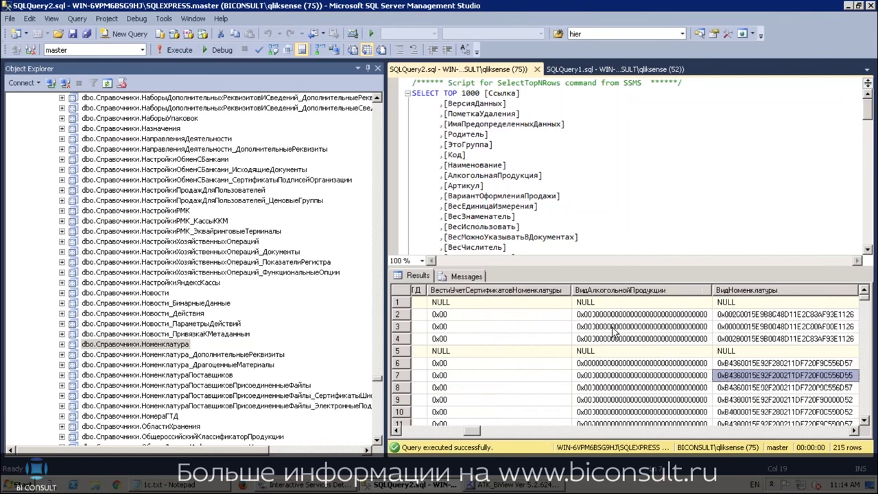
key(Right)
key(Right)
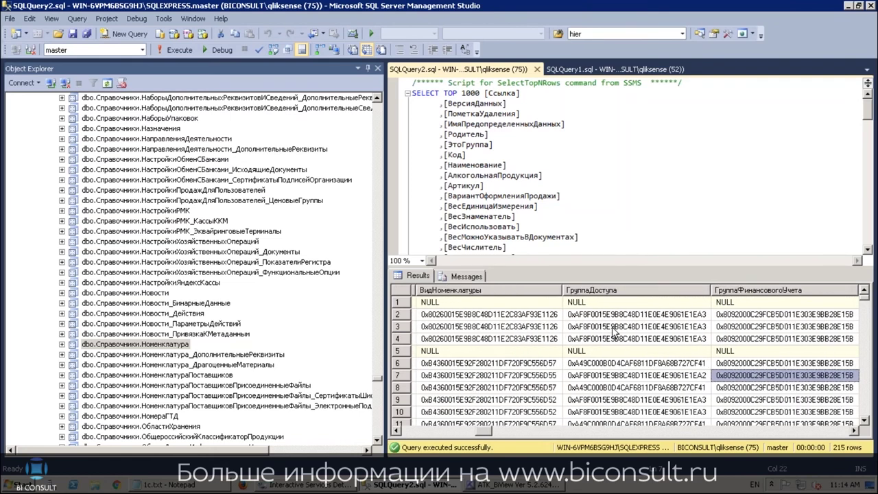
key(Right)
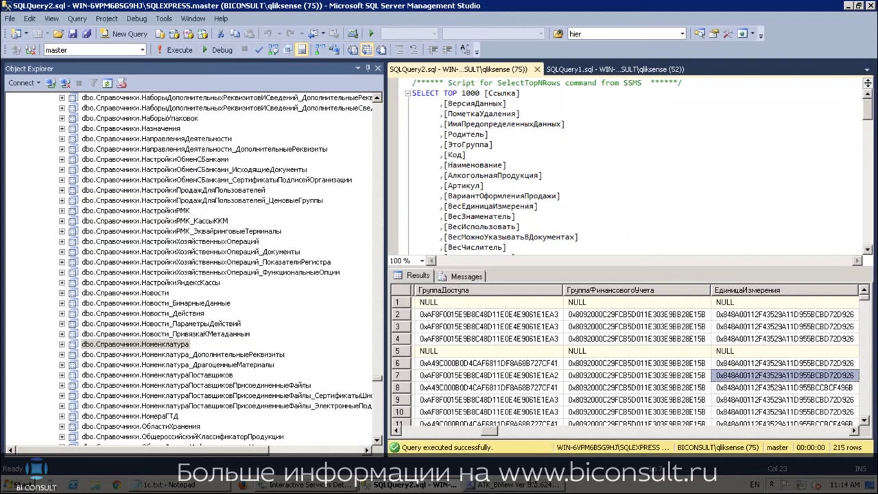
click(526, 485)
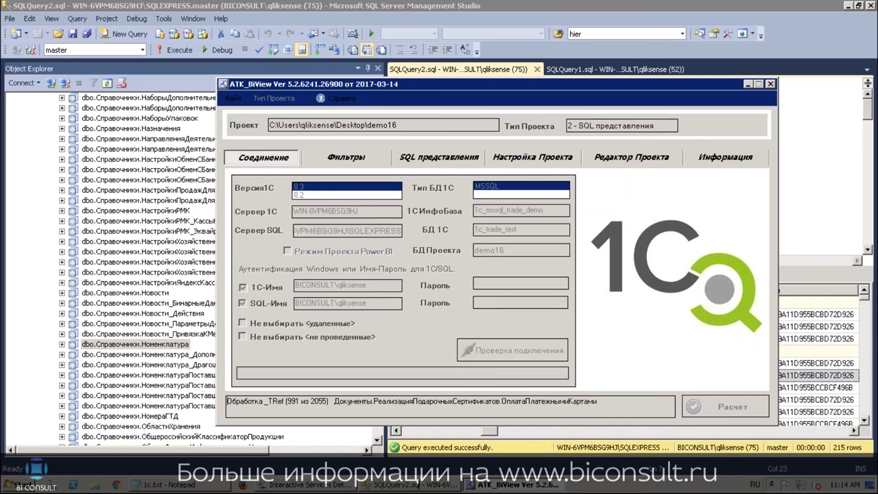
key(alt+Tab)
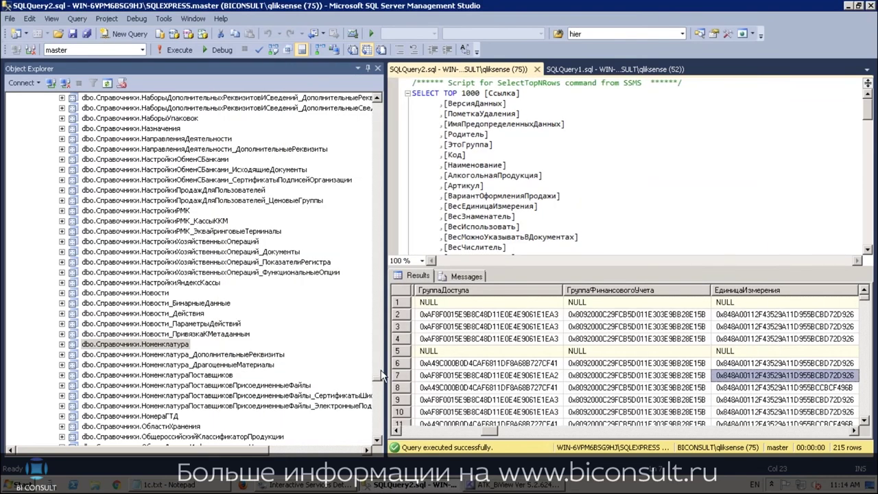
Re-expand biview_level1_demo's views after checking demo16, and scroll through the list
click(380, 323)
drag(380, 323, 376, 98)
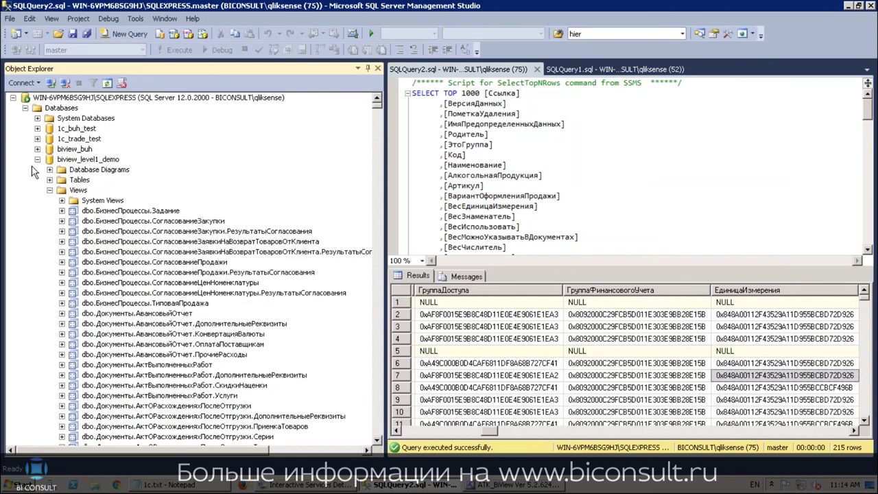
click(37, 159)
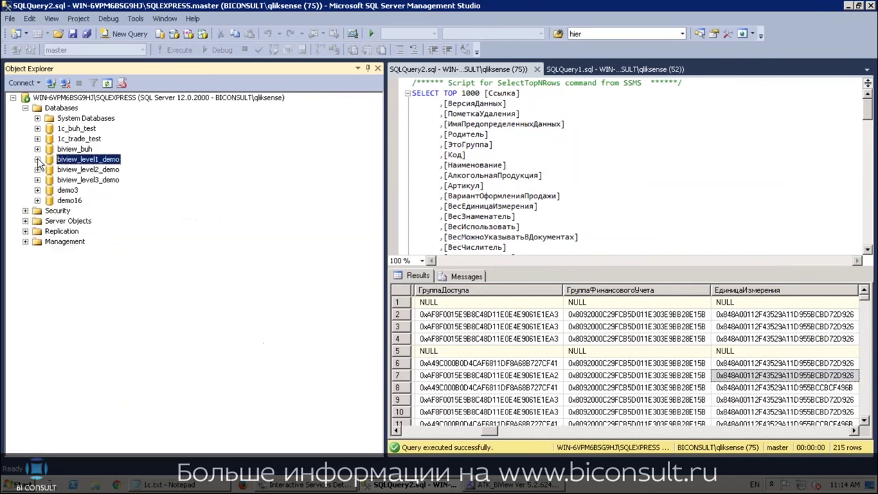
click(37, 201)
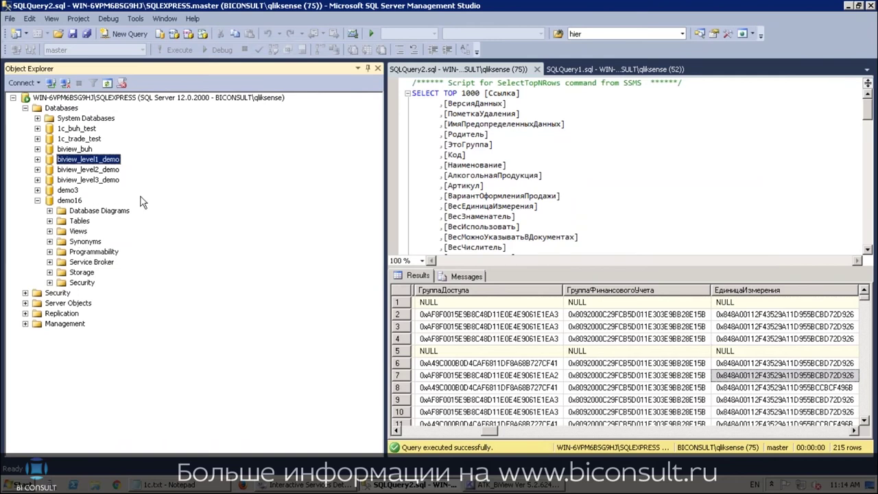
click(37, 159)
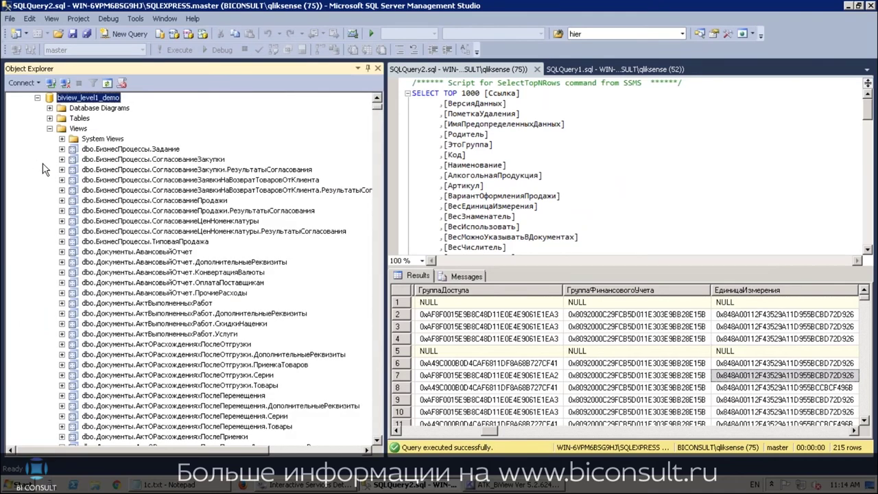
scroll(152, 227, down, 5)
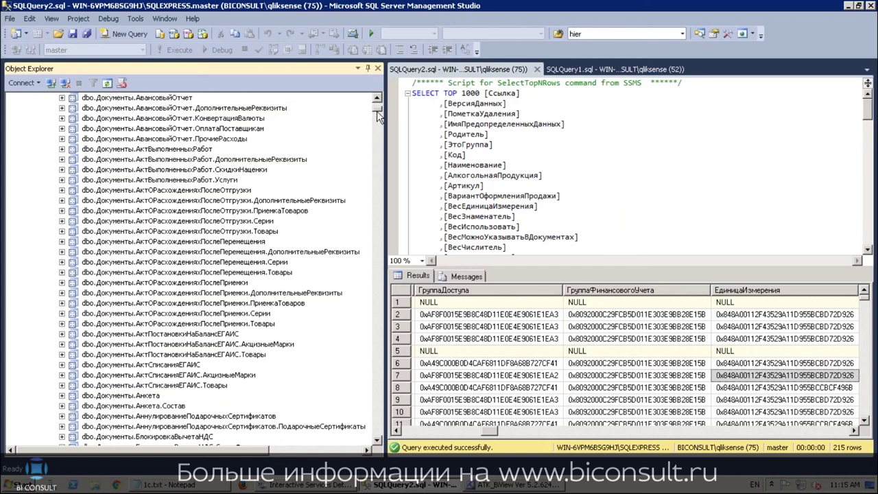
drag(377, 112, 377, 103)
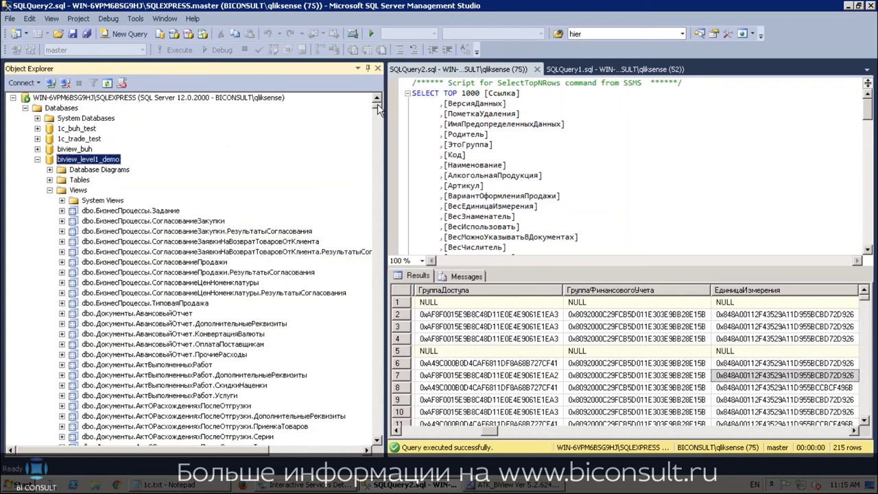
Collapse the 1c_trade_test tables and expand the biview_buh database's Views folder
click(38, 139)
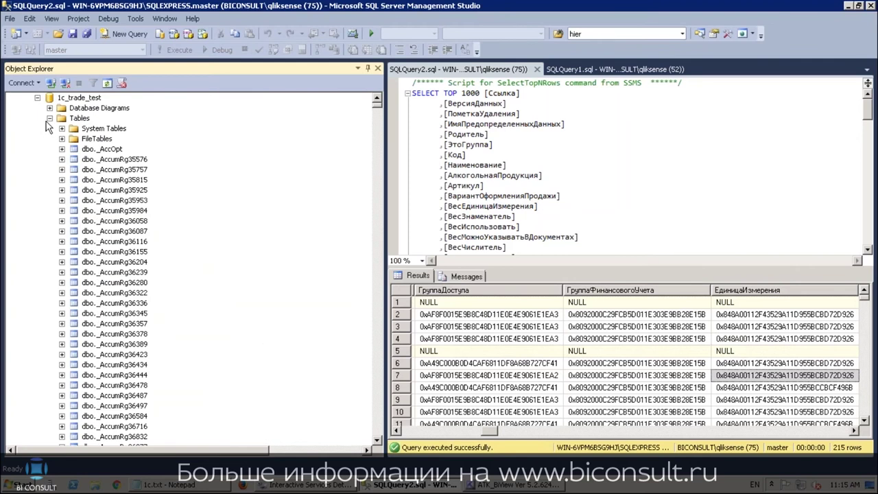
click(49, 118)
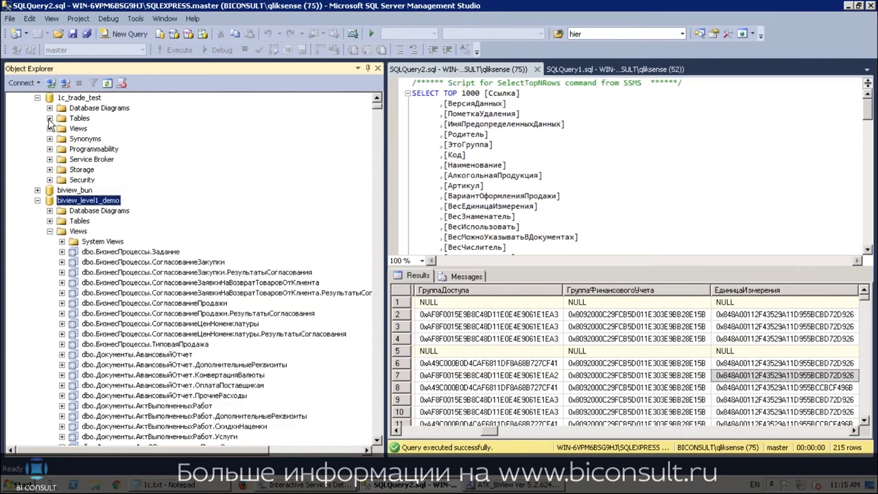
click(37, 190)
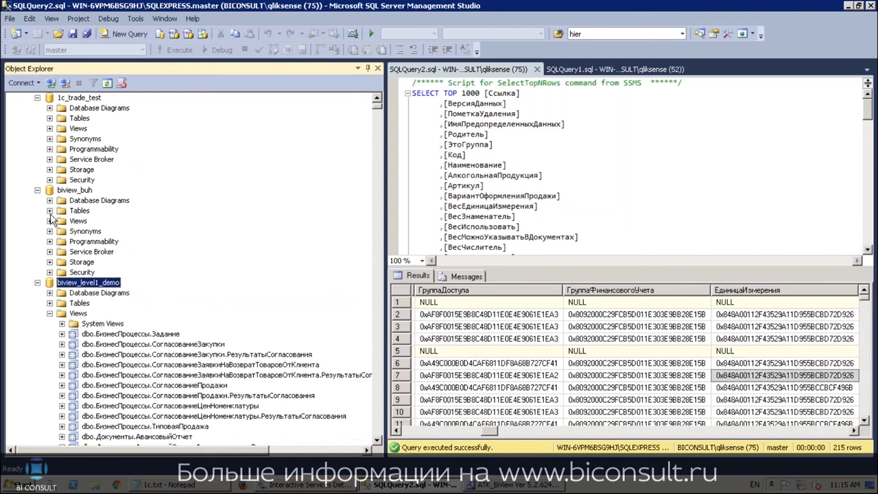
click(49, 221)
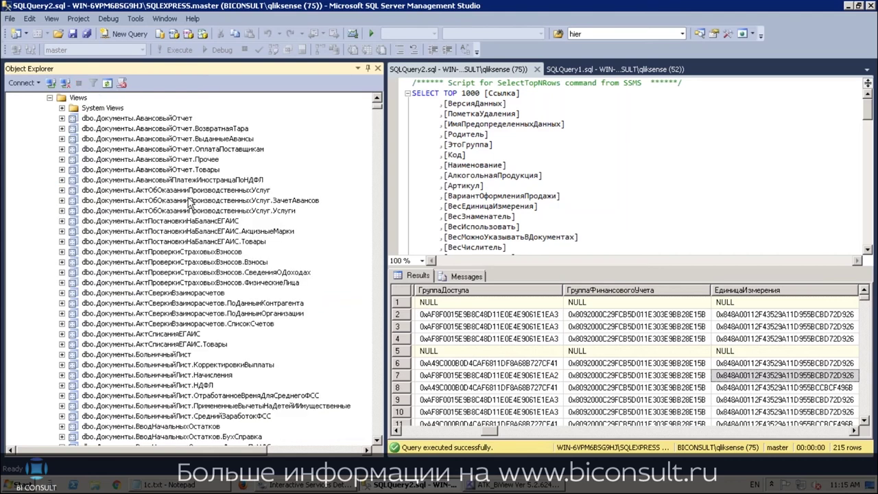
Scroll the biview_buh views down to the РегистрыБухгалтерии and РегистрыНакопления views
scroll(190, 197, down, 8)
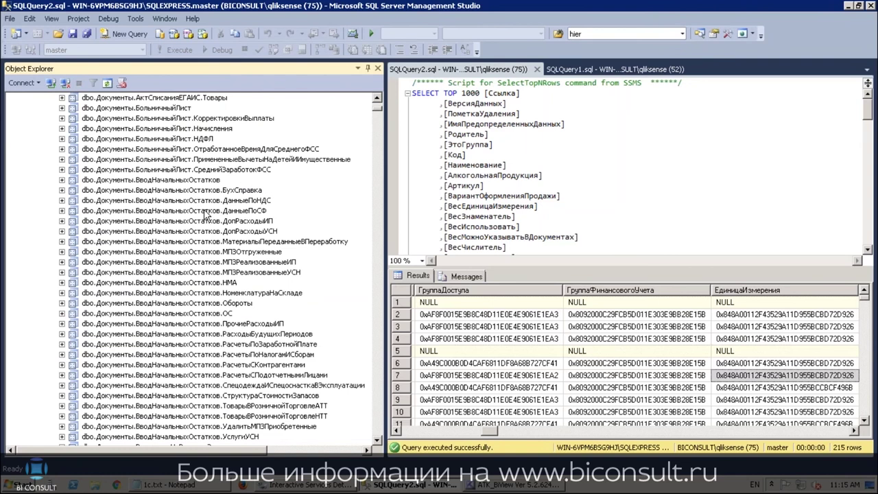
scroll(205, 206, down, 1)
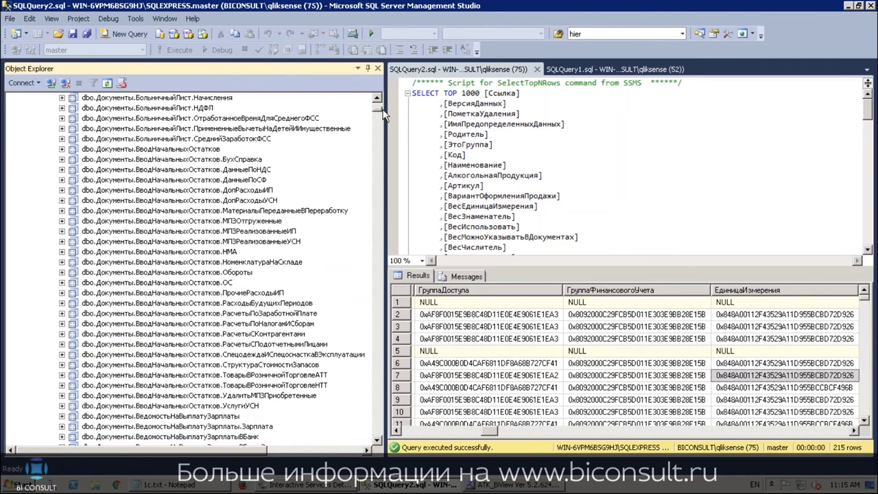
drag(378, 114, 357, 152)
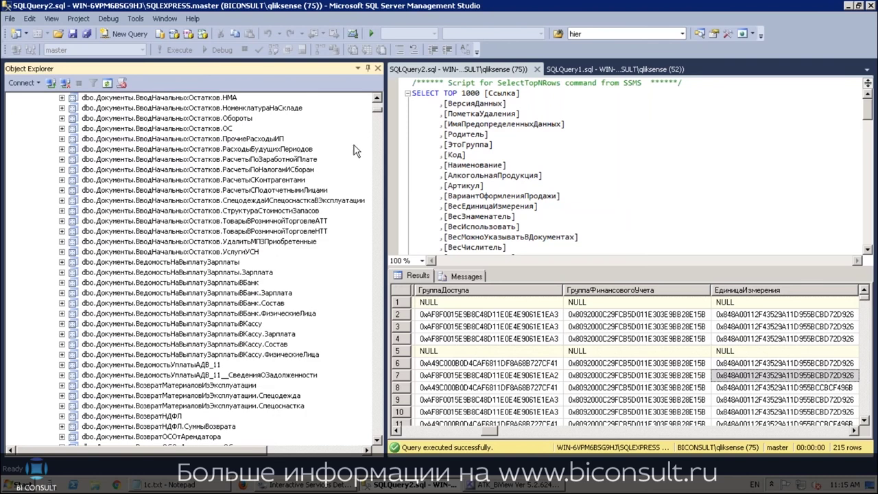
drag(379, 116, 378, 209)
scroll(199, 218, up, 15)
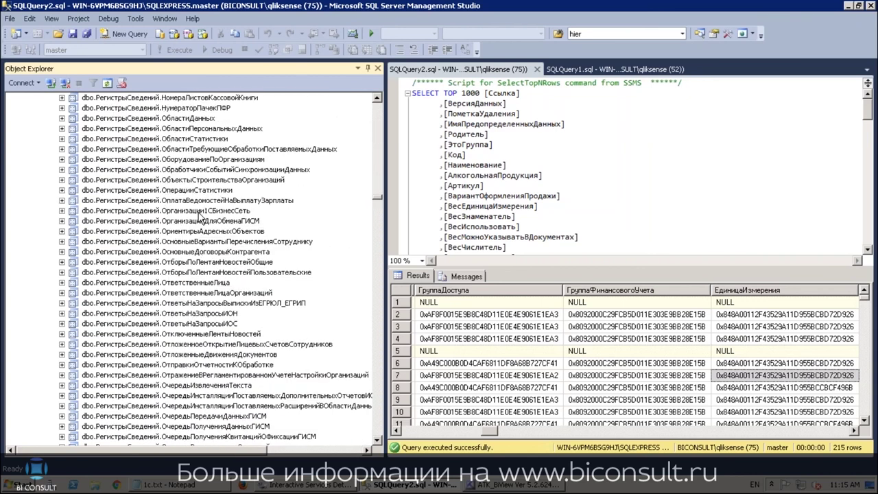
scroll(199, 216, up, 20)
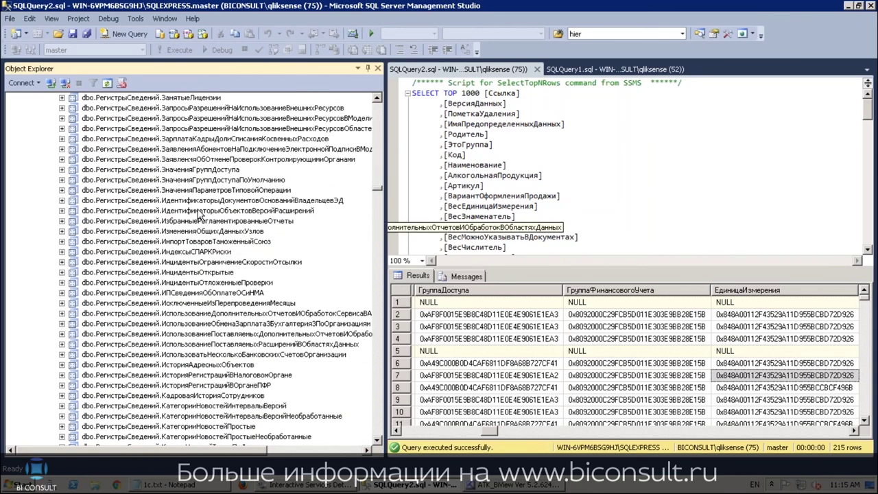
scroll(200, 212, up, 20)
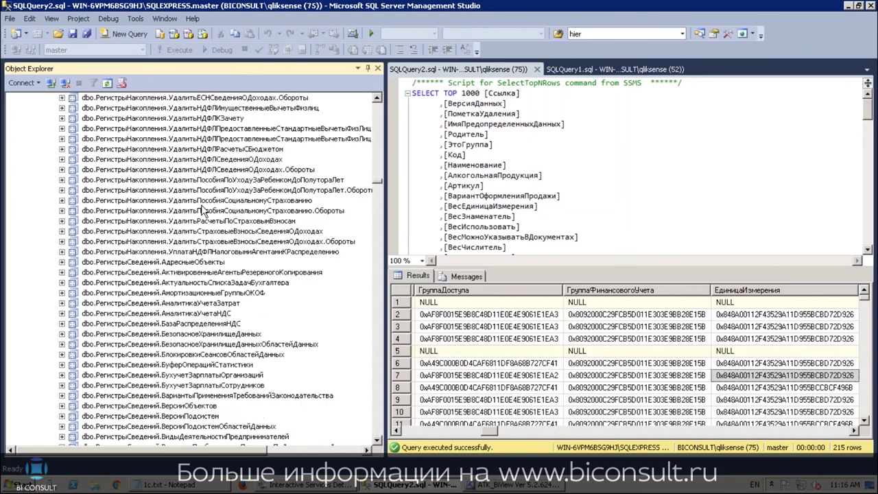
scroll(203, 206, up, 20)
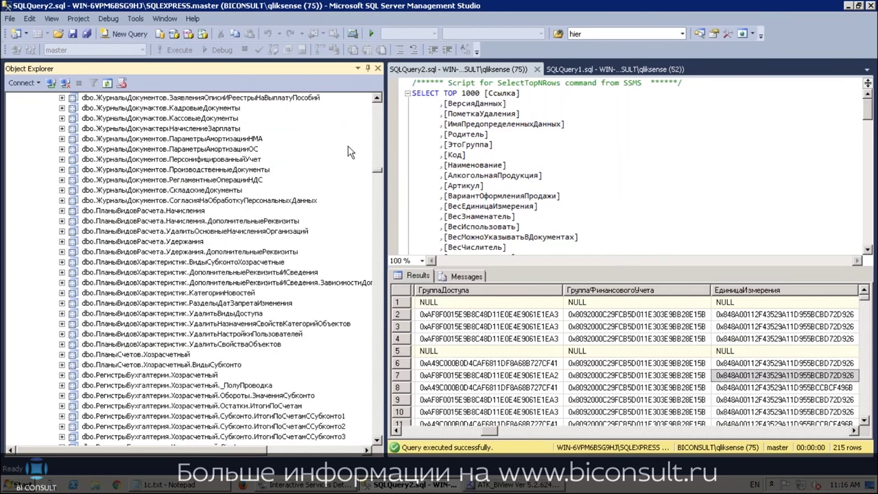
click(381, 149)
click(379, 141)
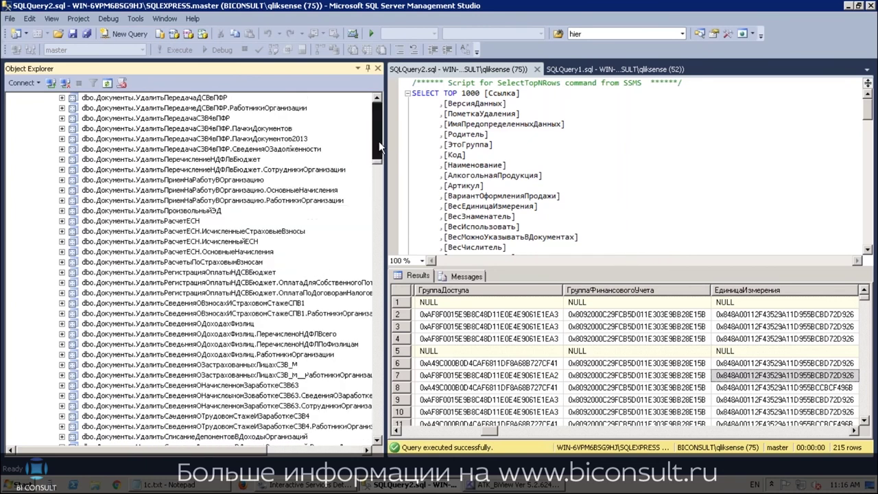
scroll(298, 209, down, 20)
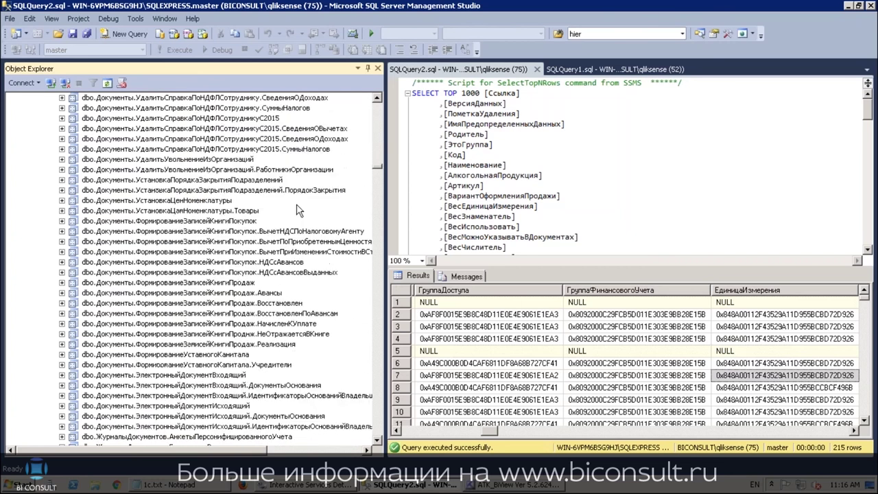
scroll(293, 208, down, 8)
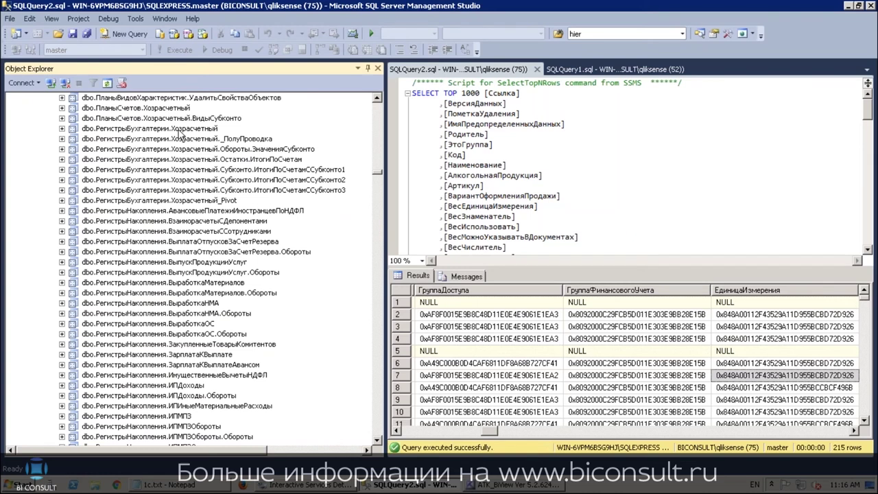
Script the Хозрасчетный_Pivot view as CREATE into a new query editor window
right_click(185, 201)
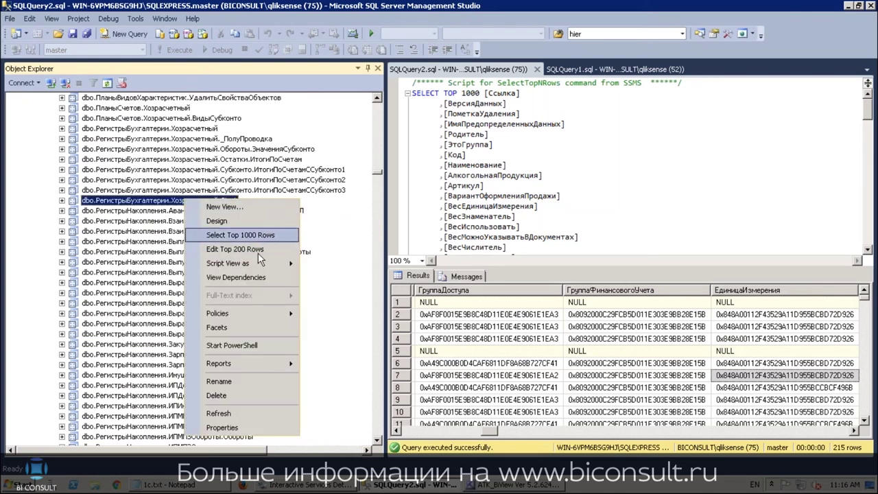
mouse_move(262, 263)
mouse_move(343, 265)
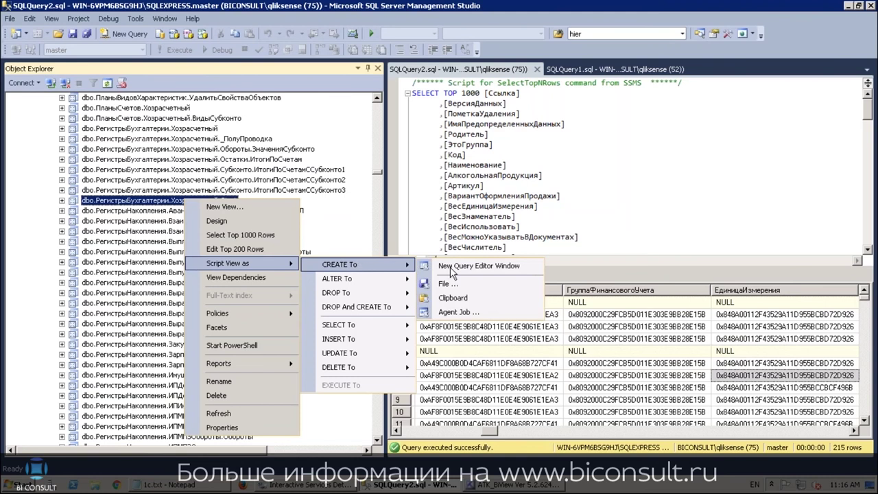
click(451, 267)
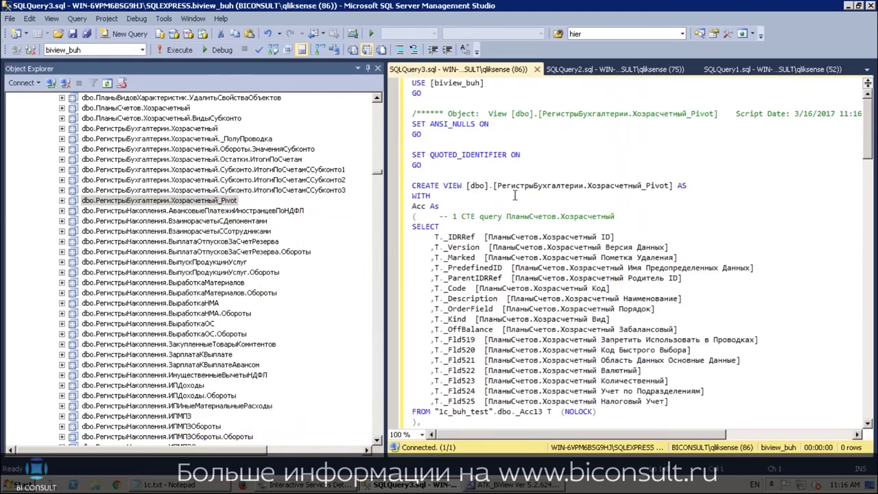
Scroll through the Pivot script's AllTrans join and Subconto CTE, then reopen the view's menu
scroll(512, 193, down, 1)
scroll(512, 193, down, 1)
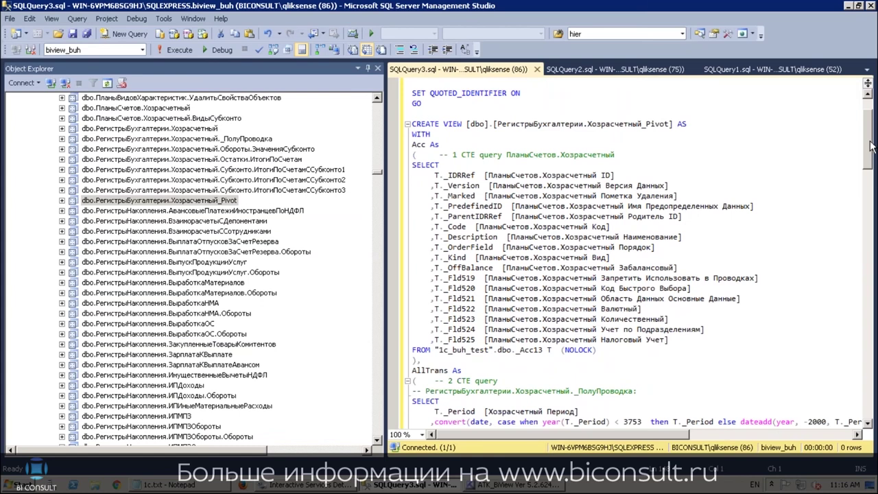
scroll(870, 150, down, 2)
drag(870, 149, 863, 250)
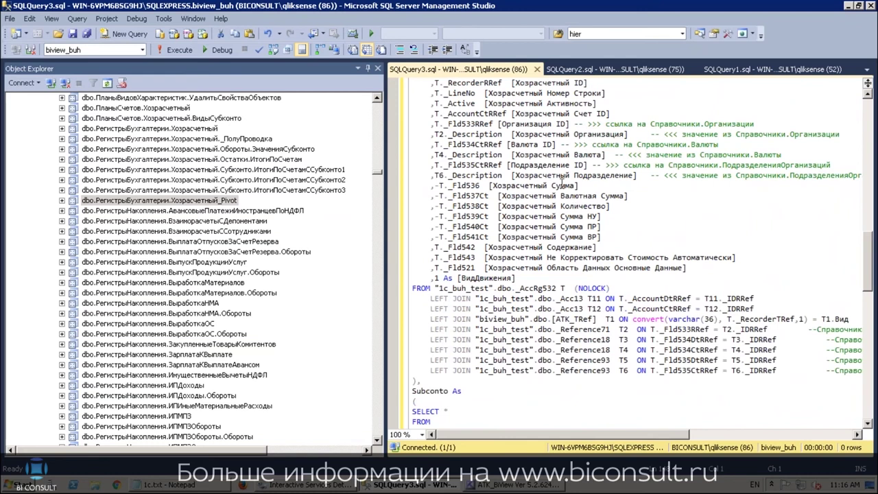
scroll(560, 184, down, 2)
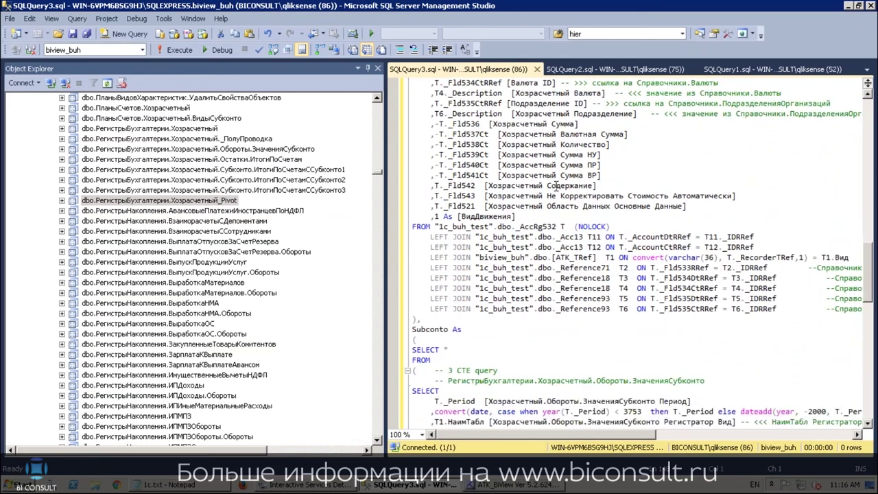
scroll(555, 186, down, 1)
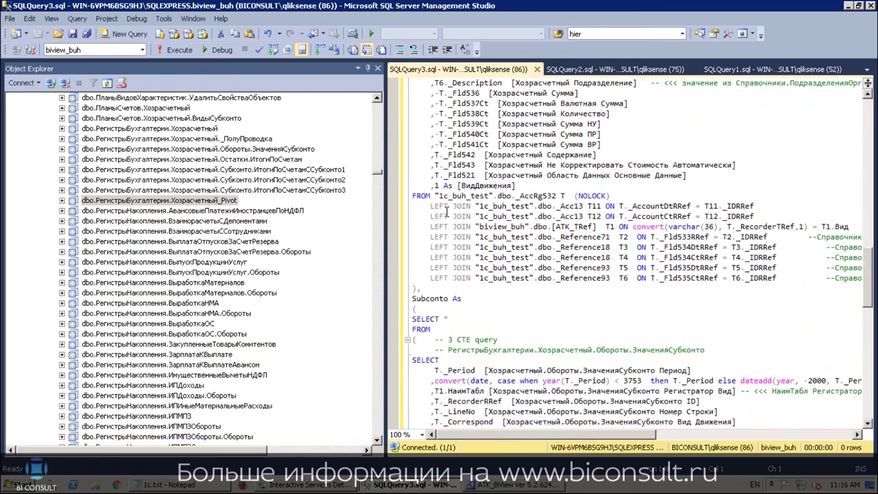
scroll(446, 213, down, 3)
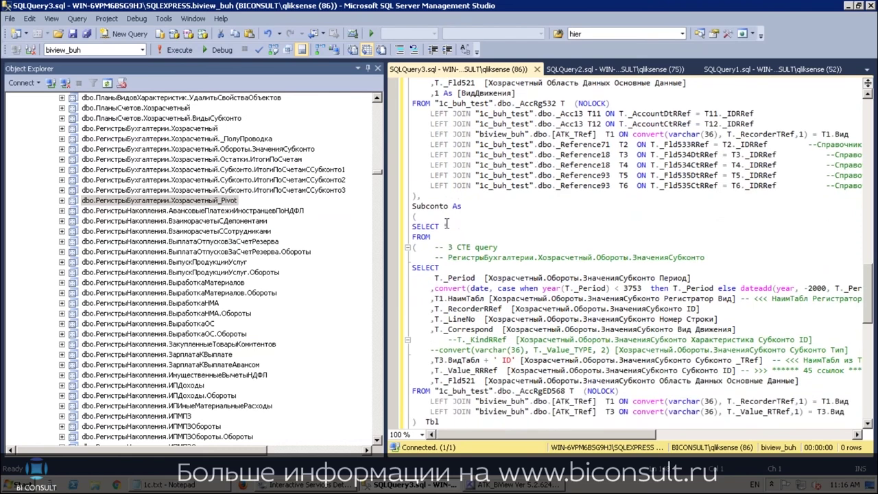
scroll(447, 224, down, 6)
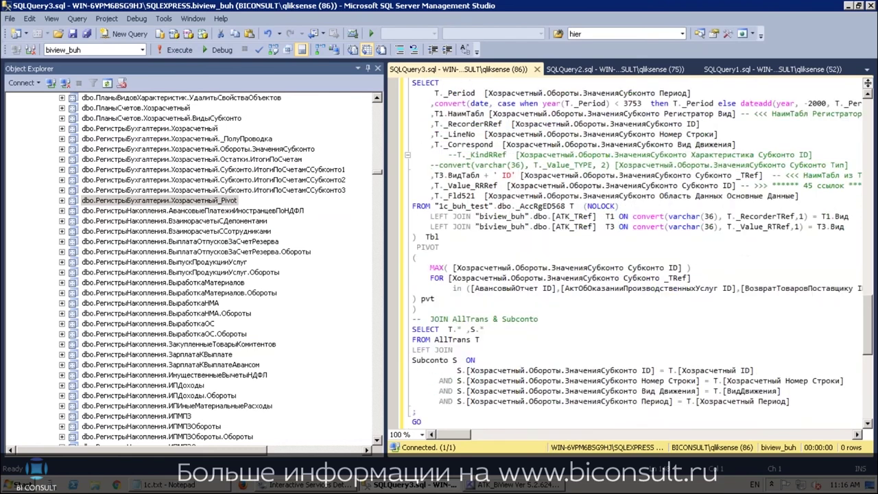
right_click(203, 203)
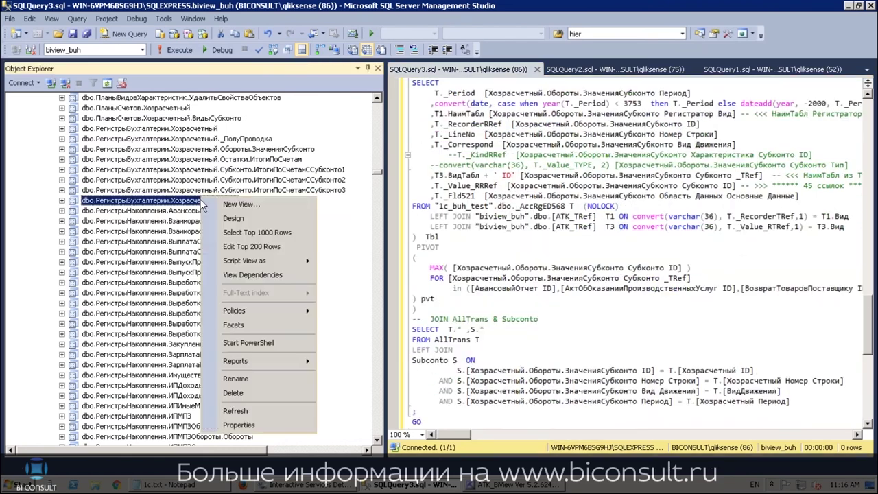
Select the top 1000 rows of Хозрасчетный_Pivot and look over the results
click(261, 232)
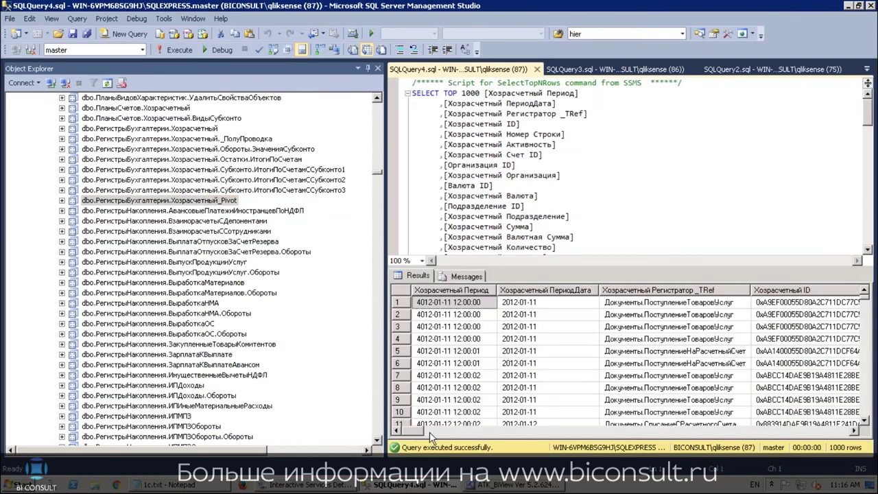
drag(430, 432, 482, 439)
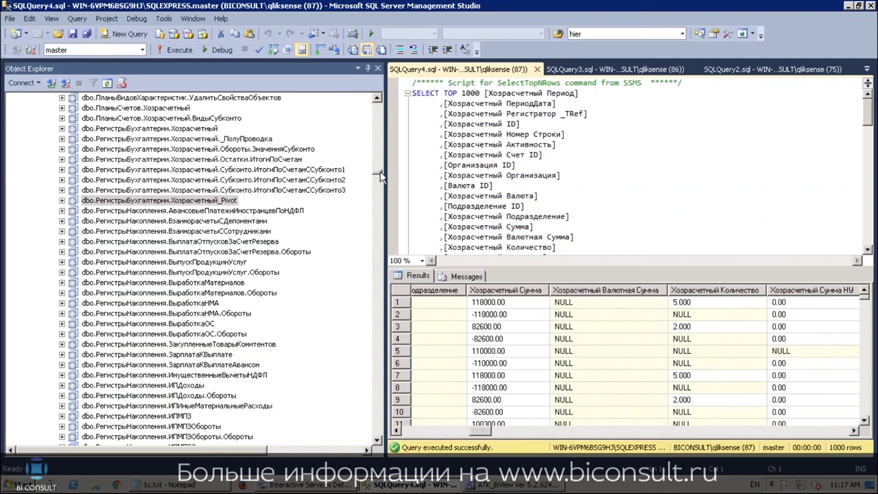
drag(377, 173, 352, 103)
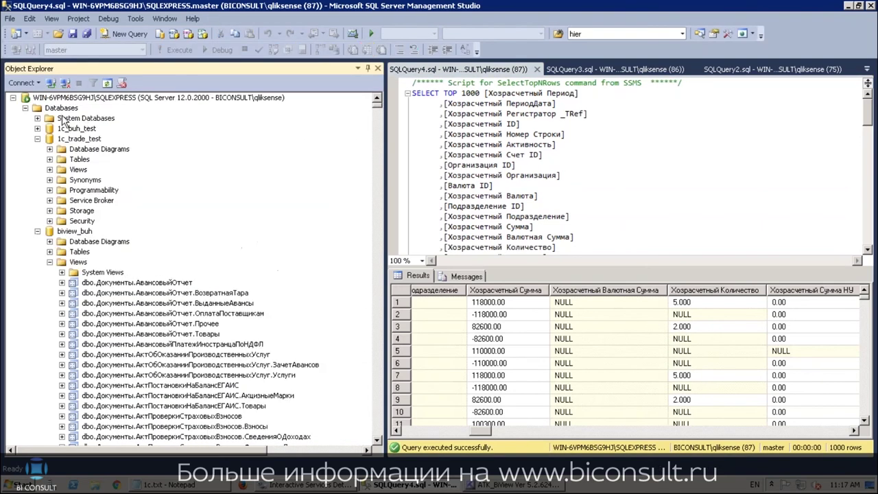
Collapse biview_buh and the biview_level1_demo views, then bring ATK BiView forward
click(37, 231)
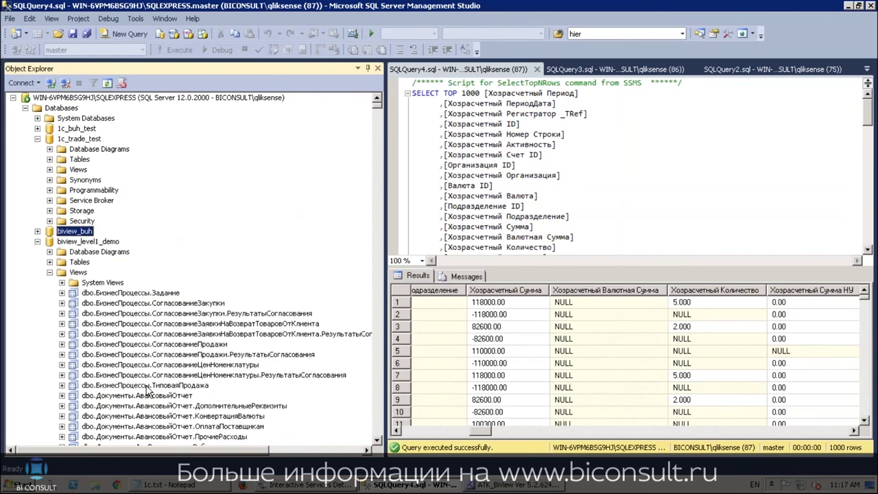
click(50, 272)
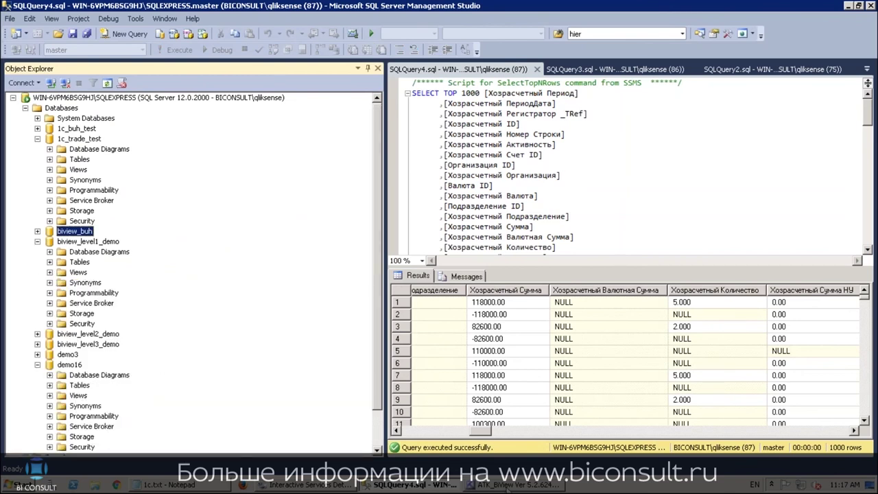
click(508, 485)
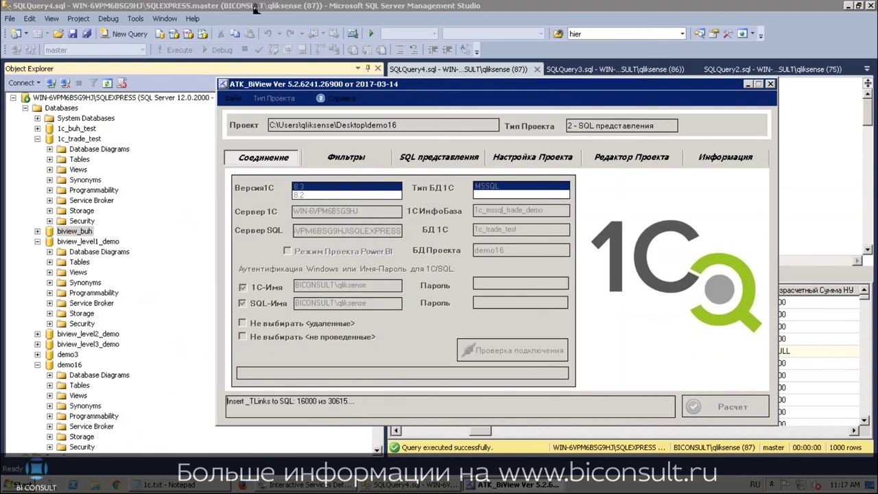
Alternate between Management Studio and ATK BiView until demo16 reports Расчет завершен
click(277, 9)
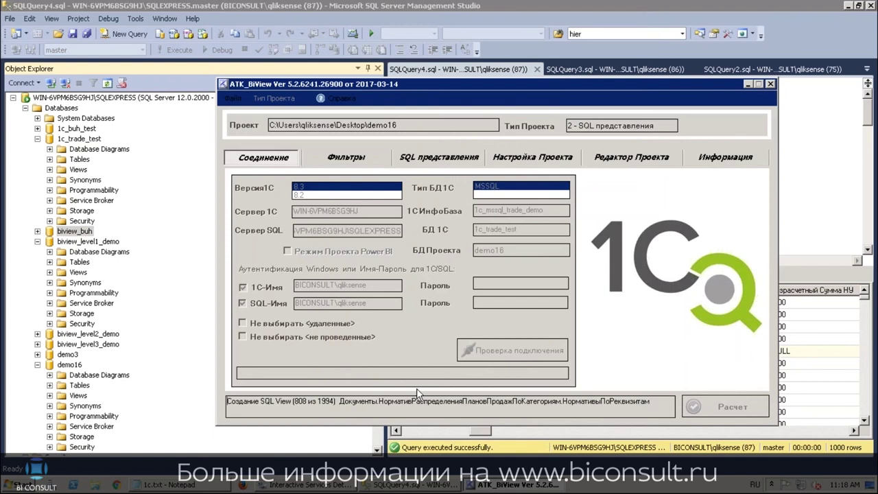
mouse_move(275, 6)
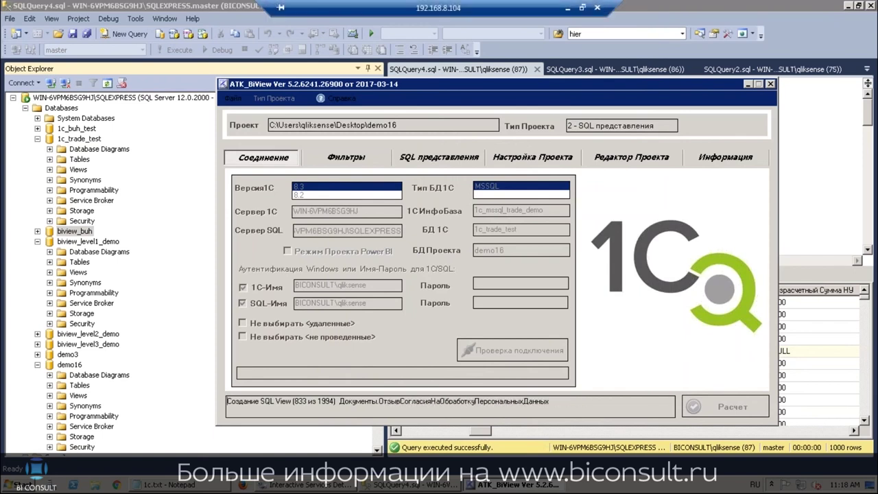
click(234, 10)
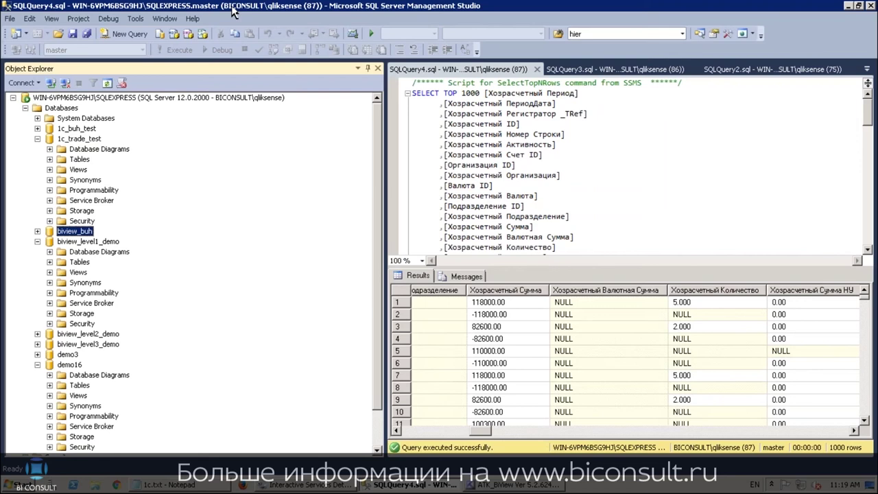
click(499, 484)
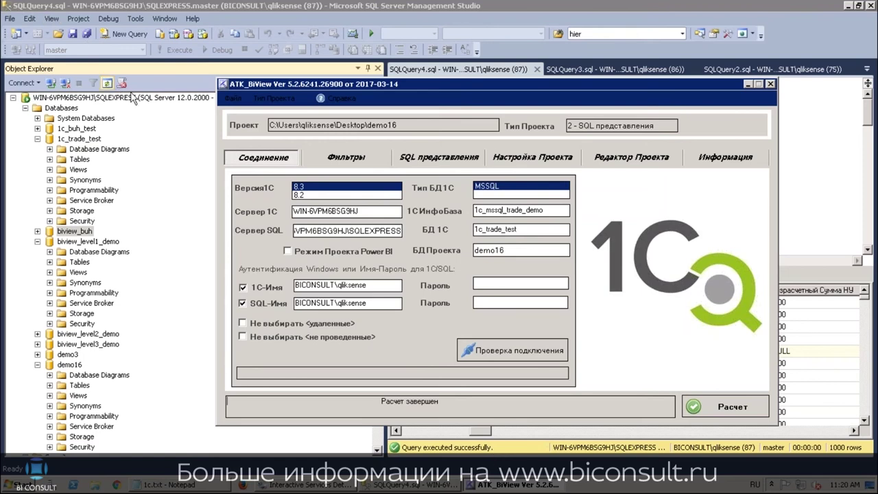
click(202, 21)
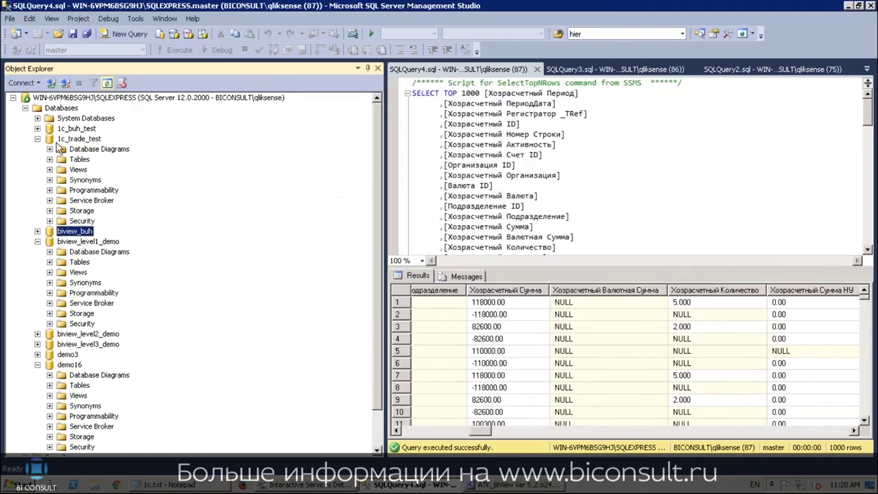
Collapse biview_level1_demo and refresh the Views folder of demo16
click(38, 242)
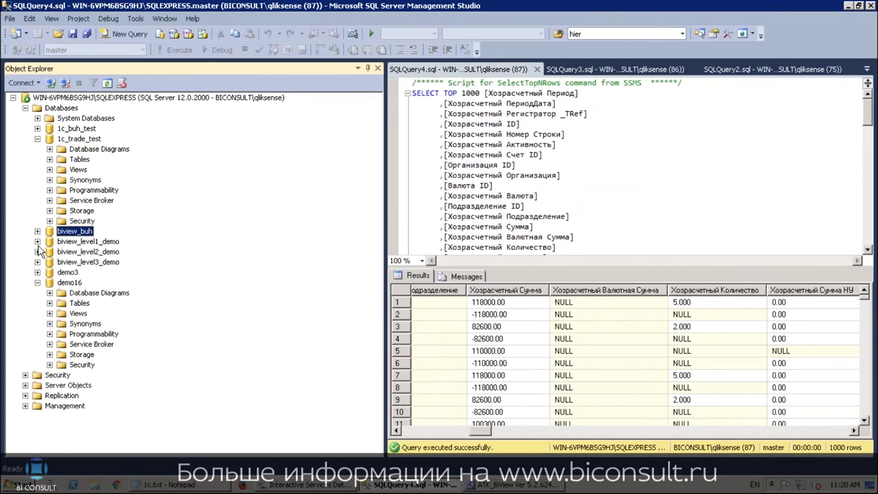
click(37, 282)
click(37, 282)
right_click(72, 314)
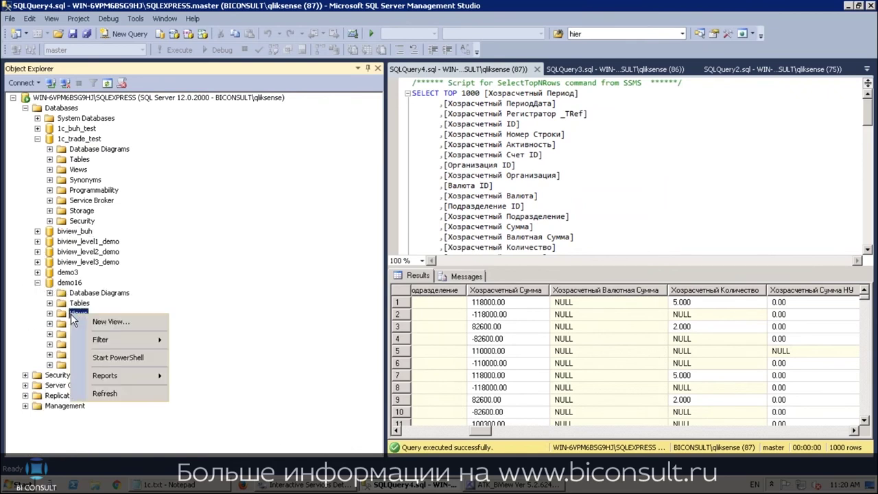
click(117, 396)
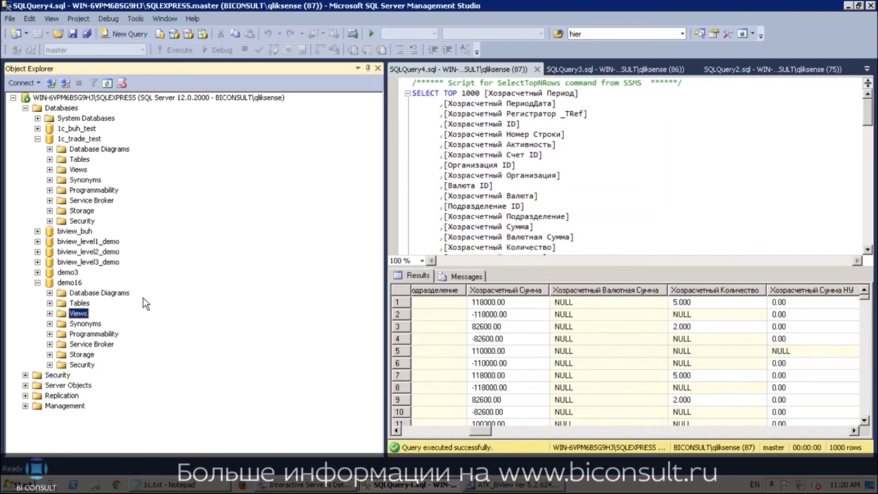
Expand demo16's views and scroll down to Справочники.Номенклатура_Hierarch
click(50, 314)
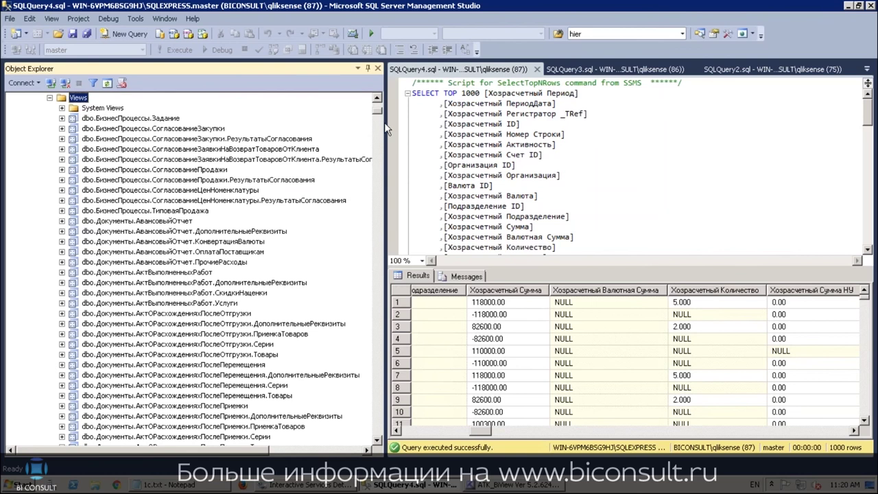
drag(381, 127, 389, 209)
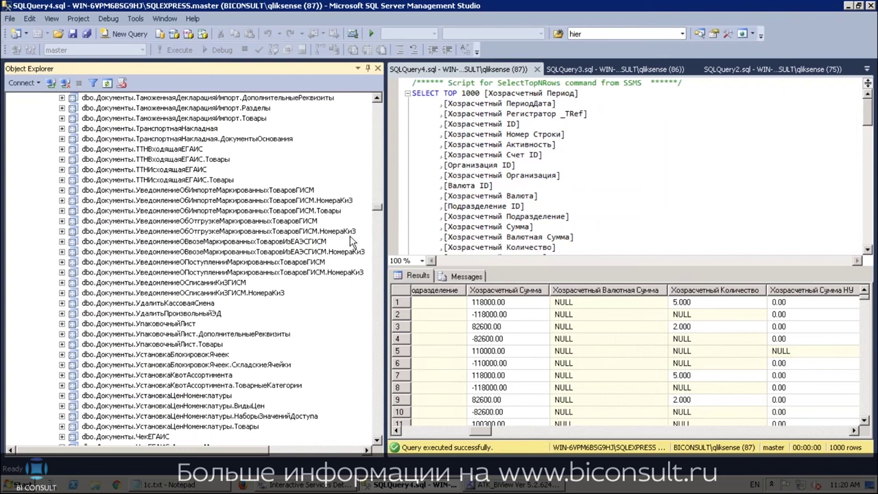
drag(378, 208, 382, 371)
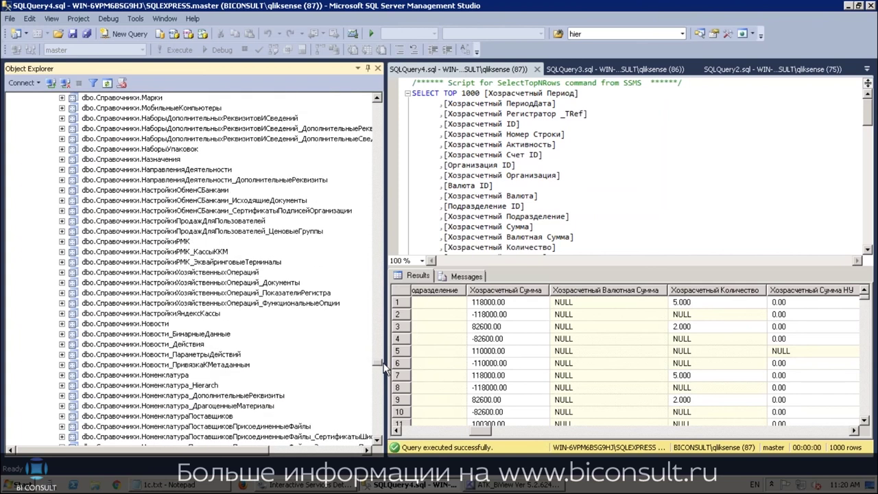
Script the dbo.Справочники.Номенклатура view as CREATE into a new query window
right_click(162, 376)
mouse_move(251, 301)
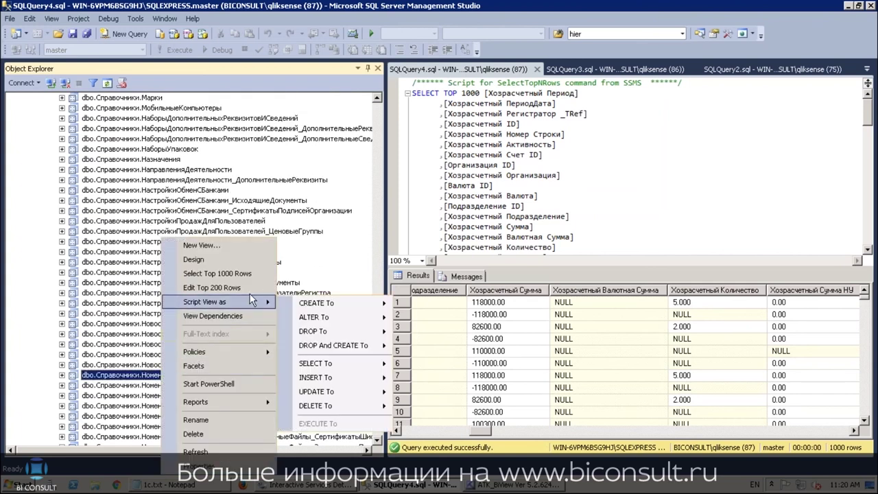
mouse_move(356, 303)
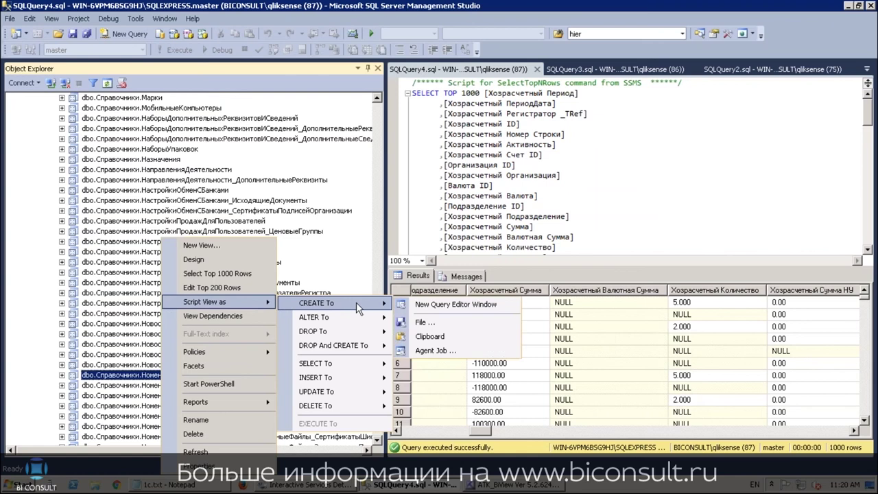
click(425, 306)
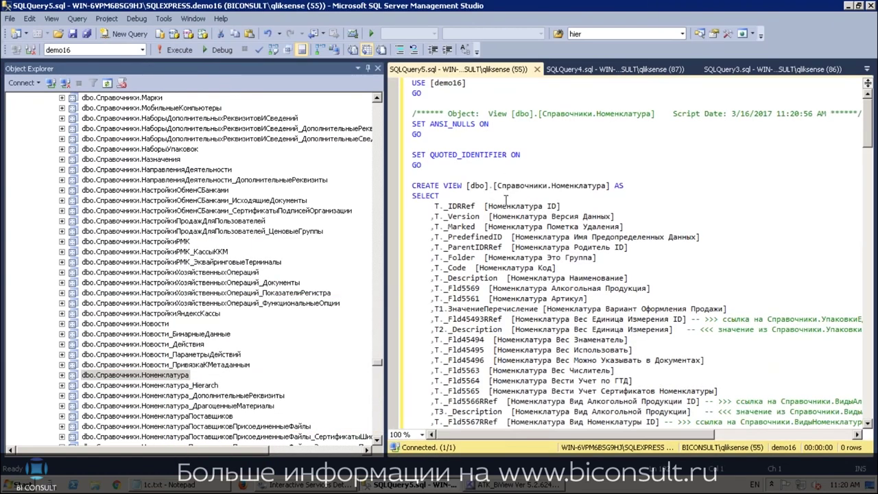
Highlight the Fld45493RRef and T1 ЗначениеПеречисление lines and scroll through the LEFT JOINs
scroll(503, 200, down, 1)
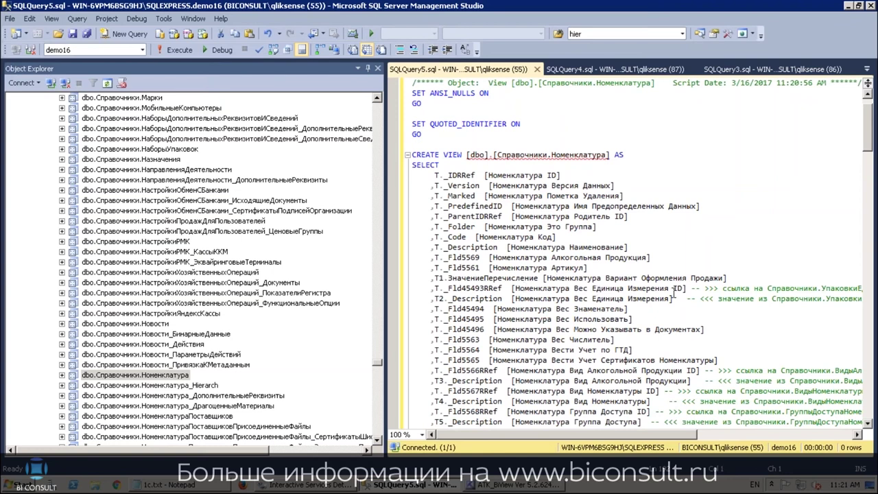
drag(687, 288, 436, 287)
drag(726, 278, 419, 278)
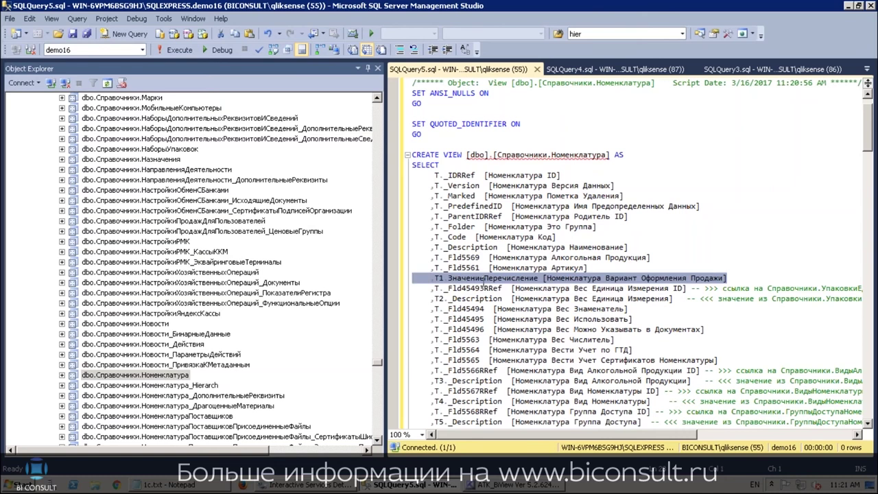
scroll(520, 278, down, 1)
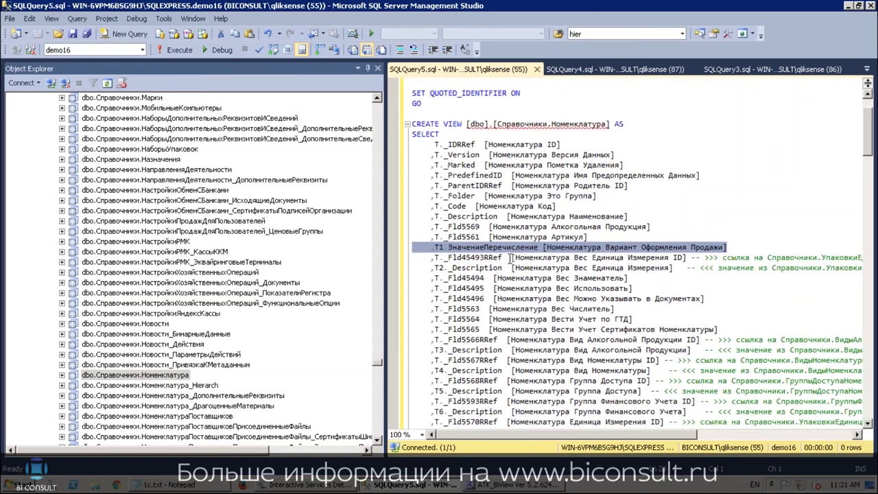
scroll(511, 253, down, 15)
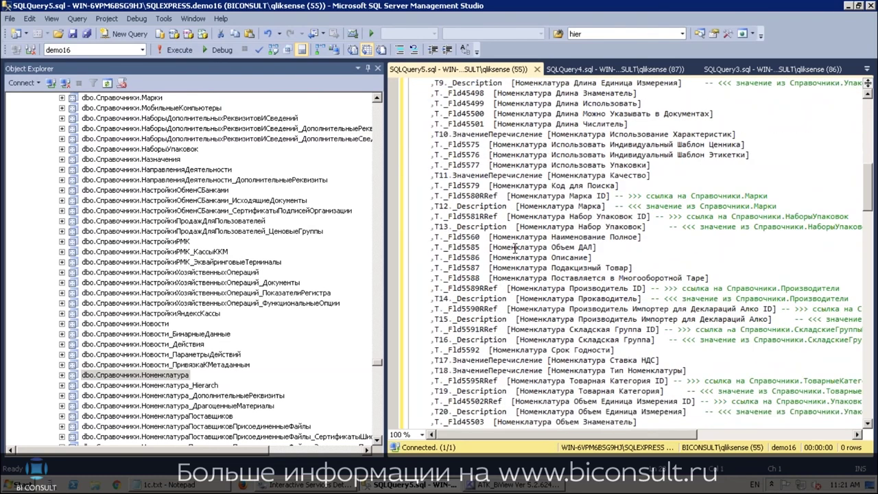
scroll(514, 249, down, 20)
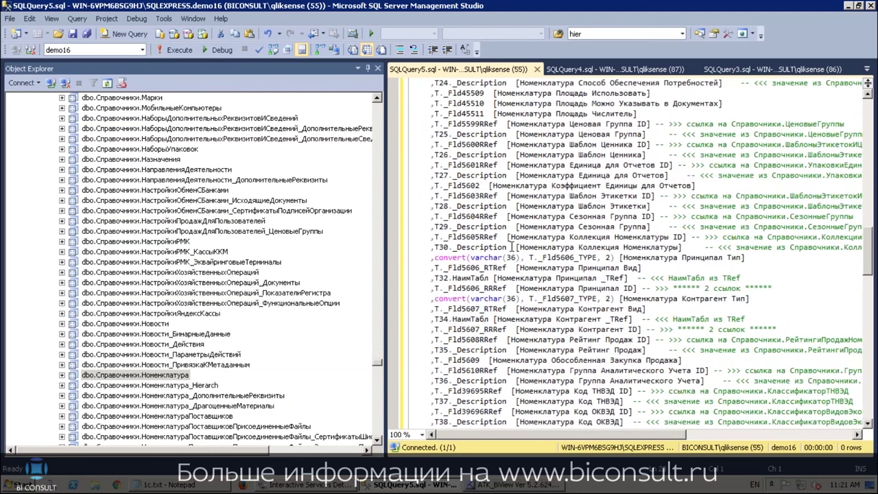
scroll(511, 247, down, 8)
scroll(513, 247, down, 6)
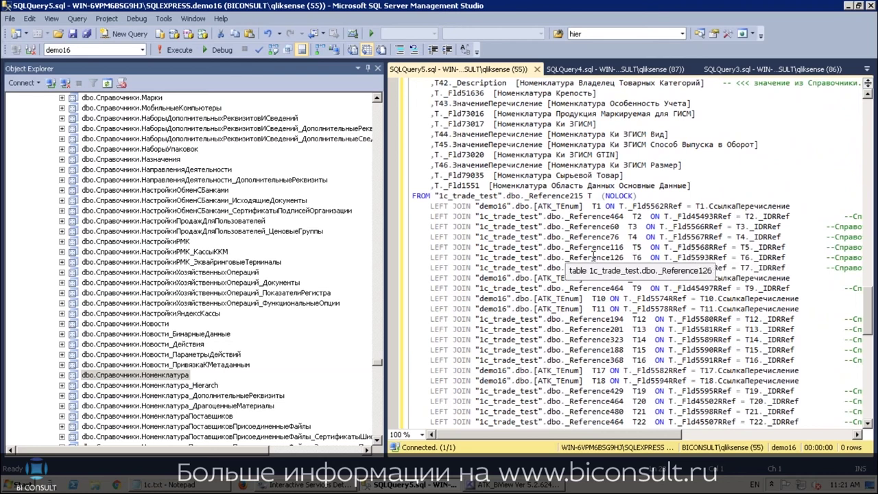
Preview Номенклатура's first 1000 rows, select row 4 values, and narrow Object Explorer
right_click(168, 376)
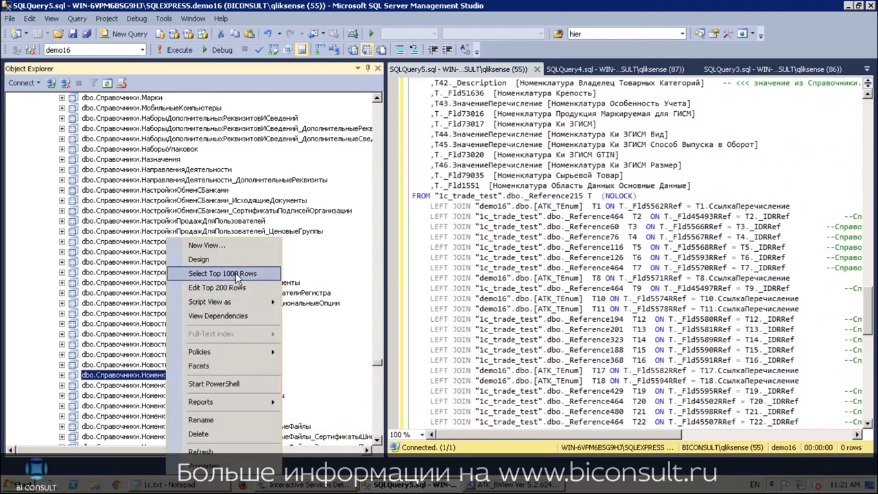
click(236, 272)
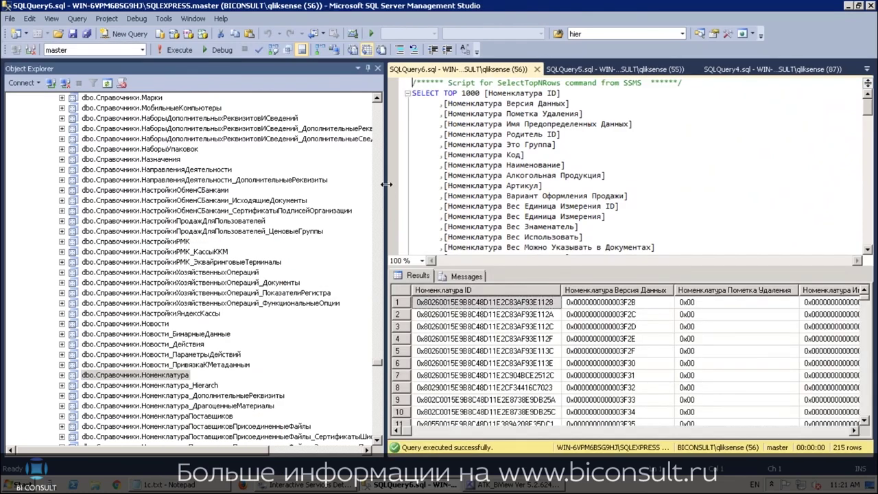
click(519, 330)
click(500, 315)
click(523, 339)
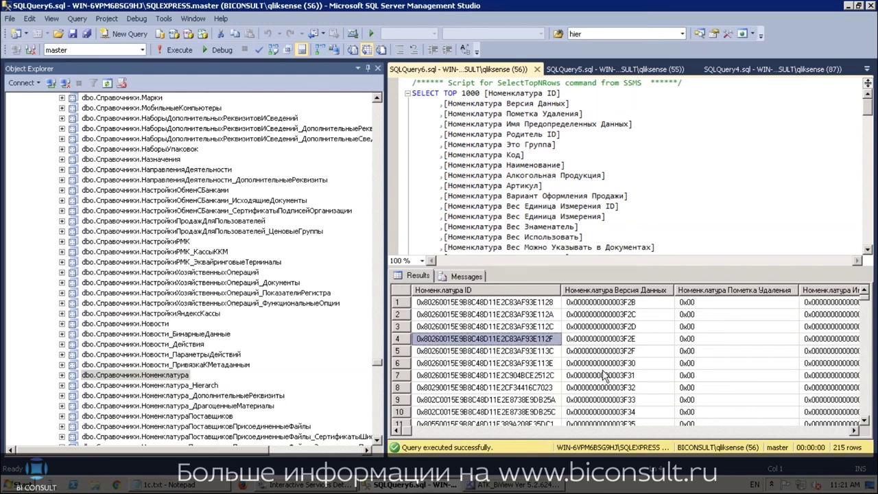
key(Right)
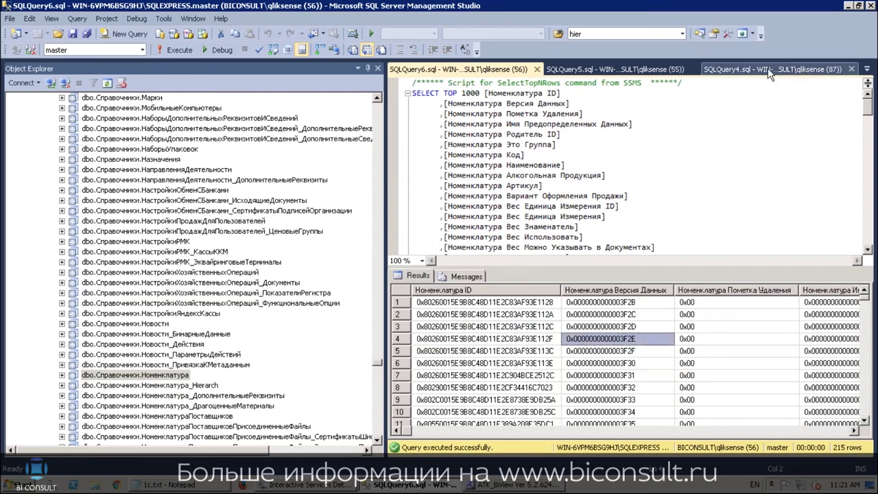
drag(386, 110, 300, 115)
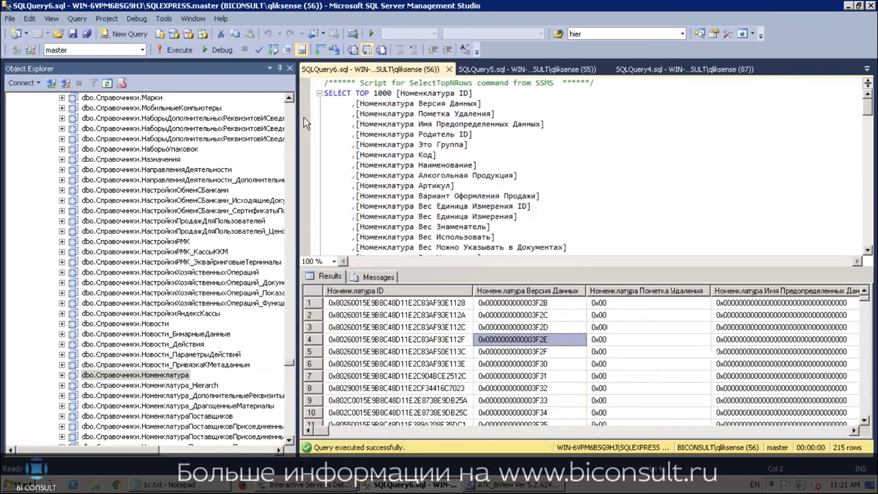
Close SQLQuery4, flip through SQLQuery3 and SQLQuery5, and end on SQLQuery6's results
click(664, 72)
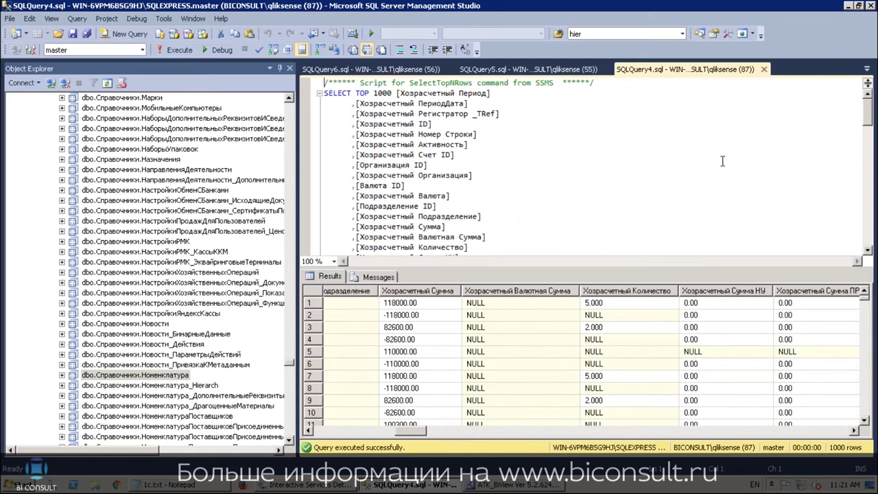
scroll(583, 168, down, 12)
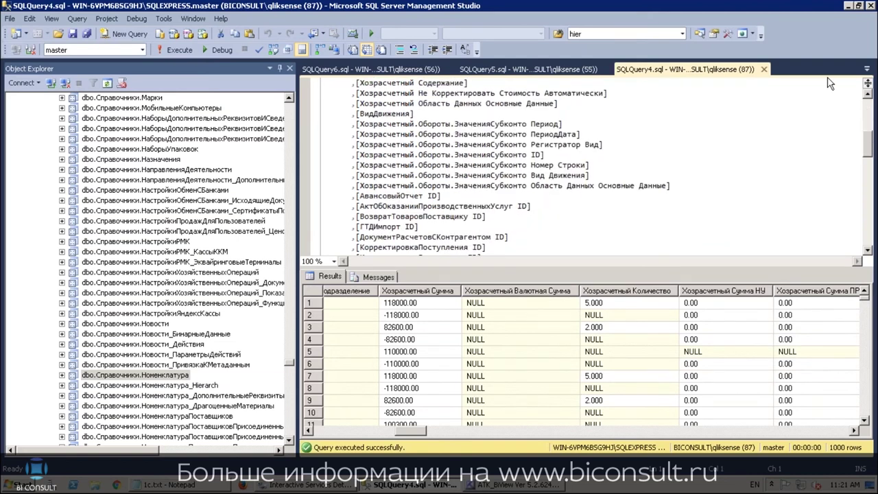
click(764, 69)
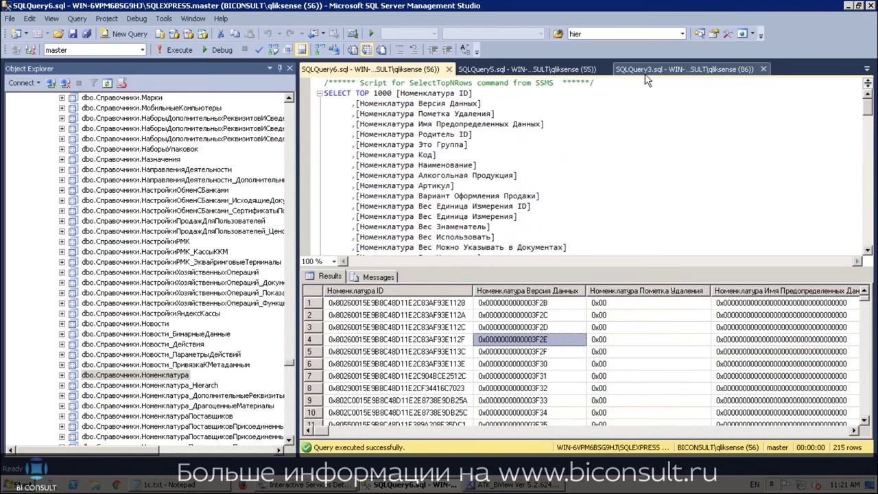
click(652, 69)
click(532, 69)
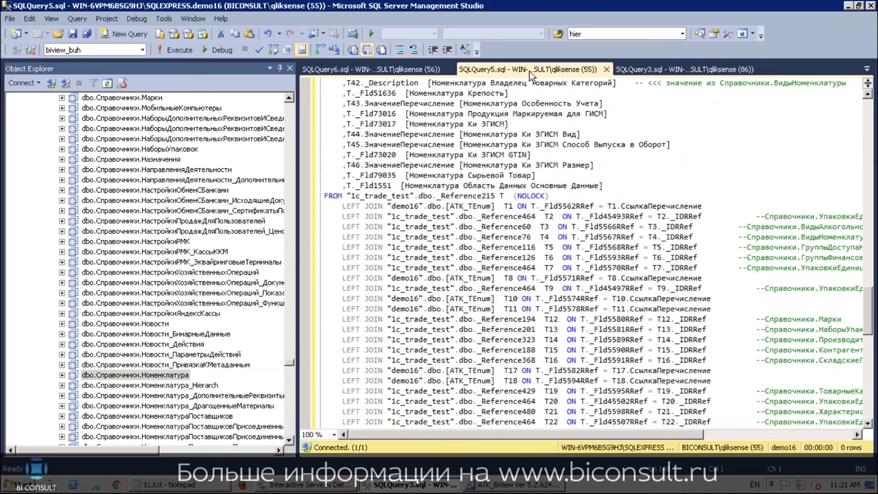
click(670, 69)
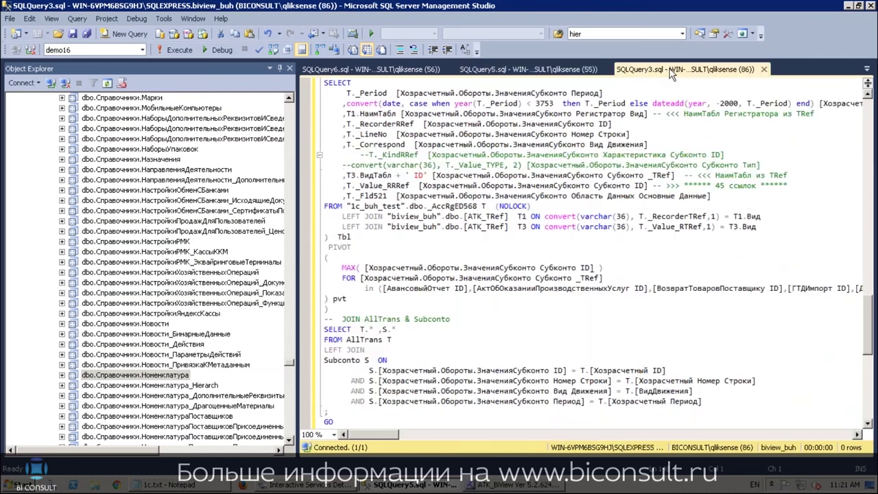
click(397, 71)
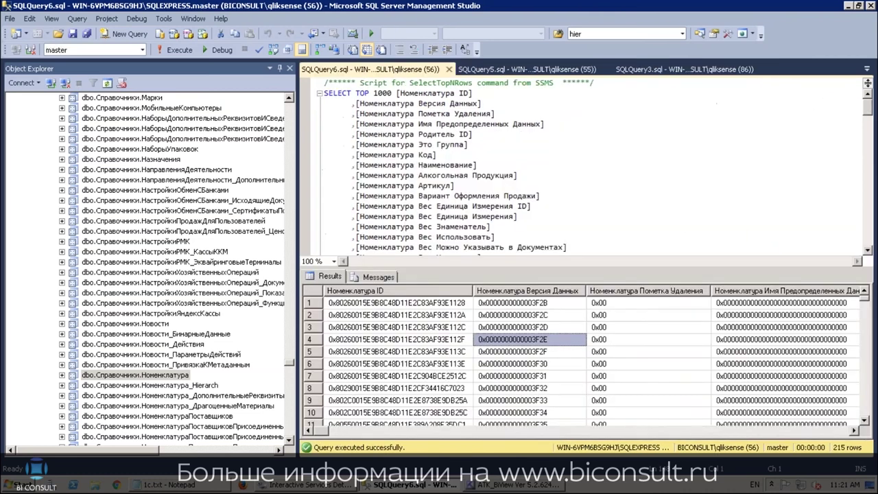
click(421, 315)
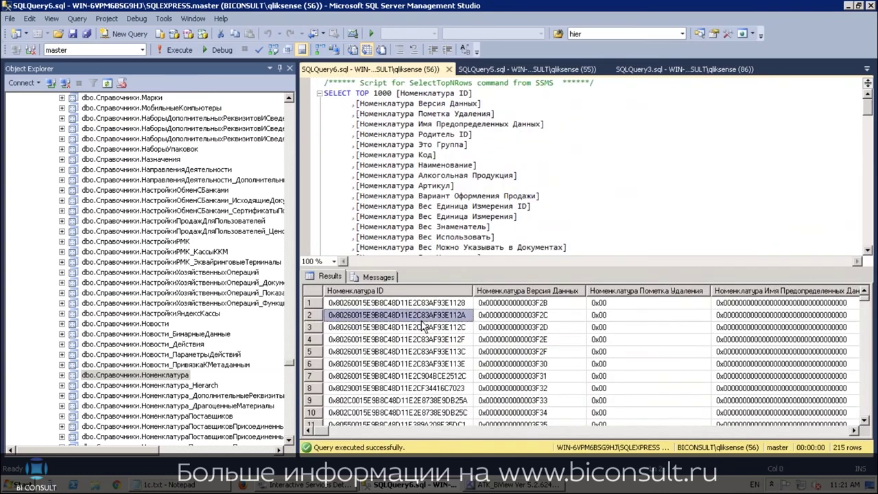
key(Right)
key(Right)
key(Right)
key(Right)
key(Right)
key(Right)
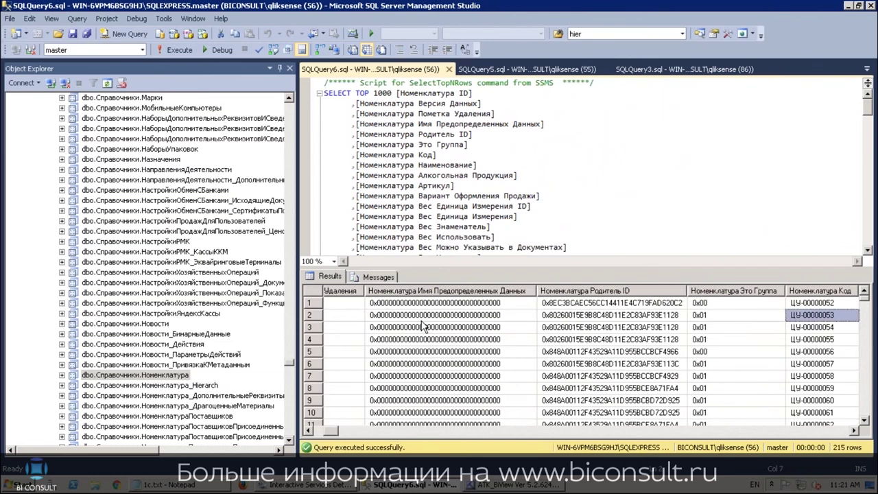
key(Right)
key(Right)
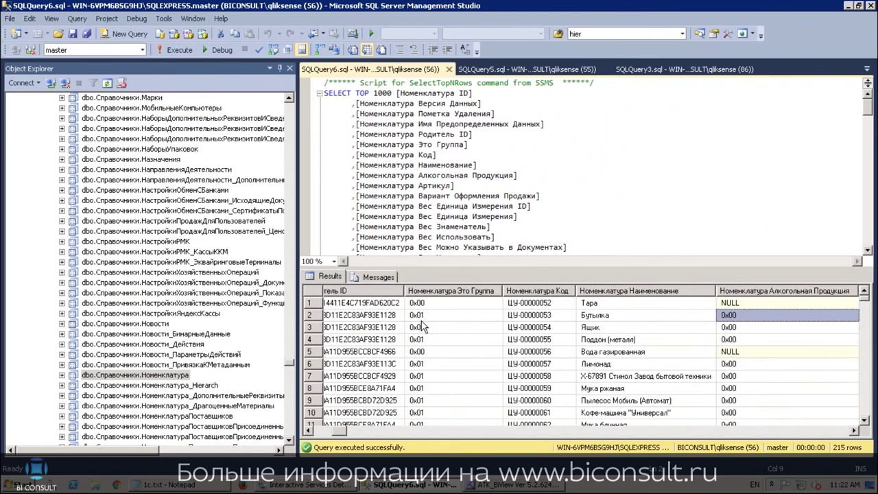
key(Right)
key(Right)
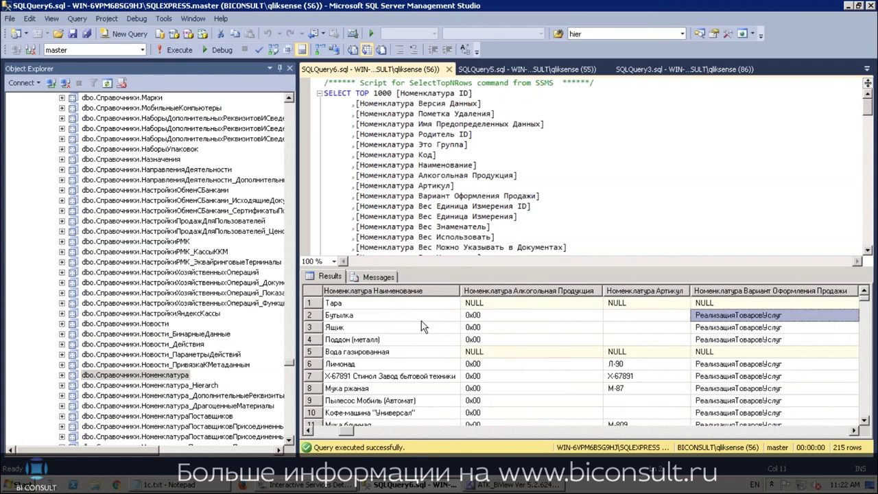
key(Down)
key(Down)
key(Down)
key(Down)
key(Down)
key(Down)
key(Down)
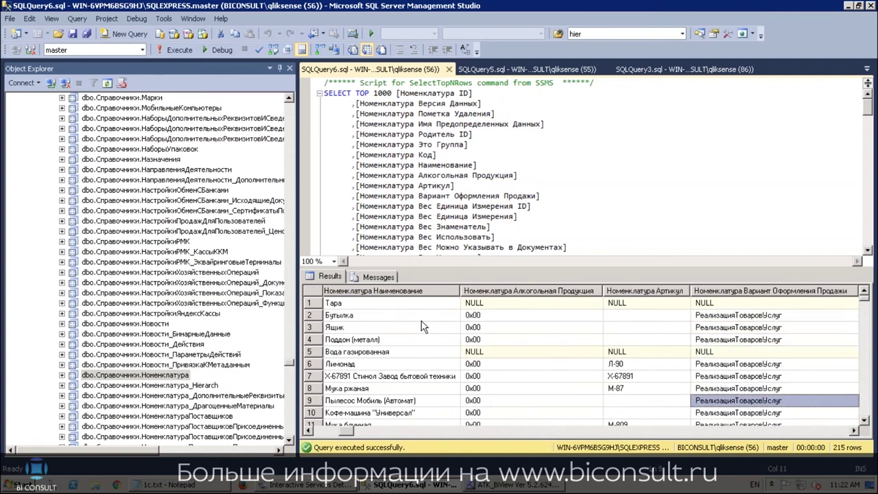
key(Up)
key(Up)
key(Up)
key(Up)
key(Up)
key(Up)
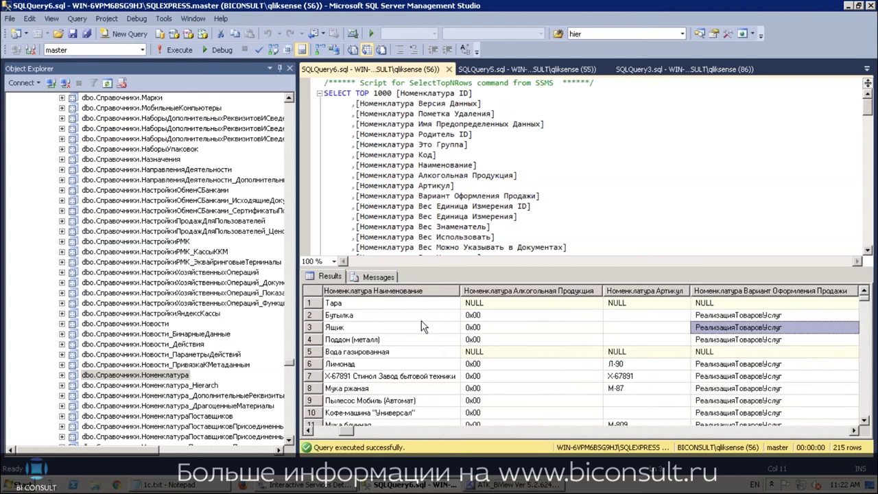
key(Right)
key(Right)
key(Right)
key(Right)
key(Right)
key(Right)
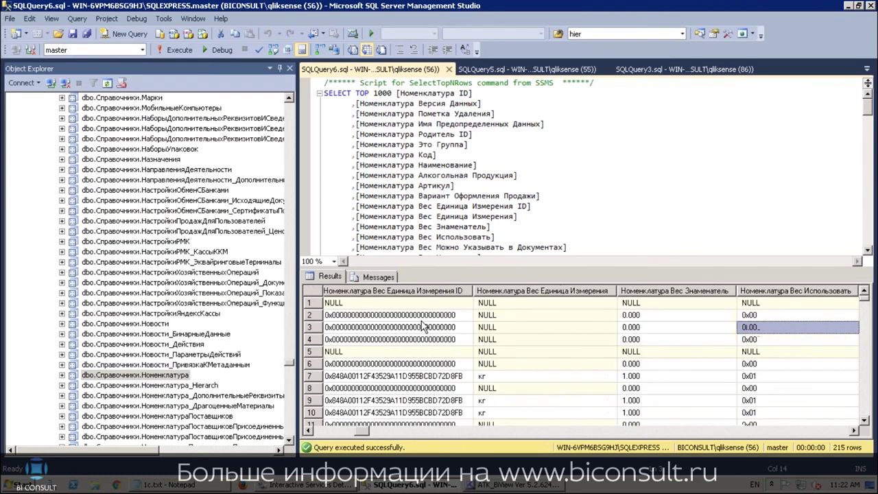
key(Right)
key(Right)
key(Right)
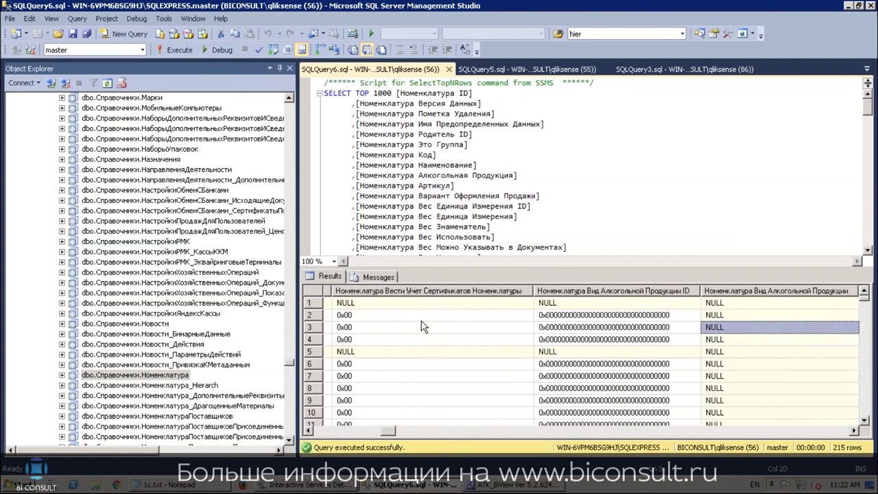
key(Right)
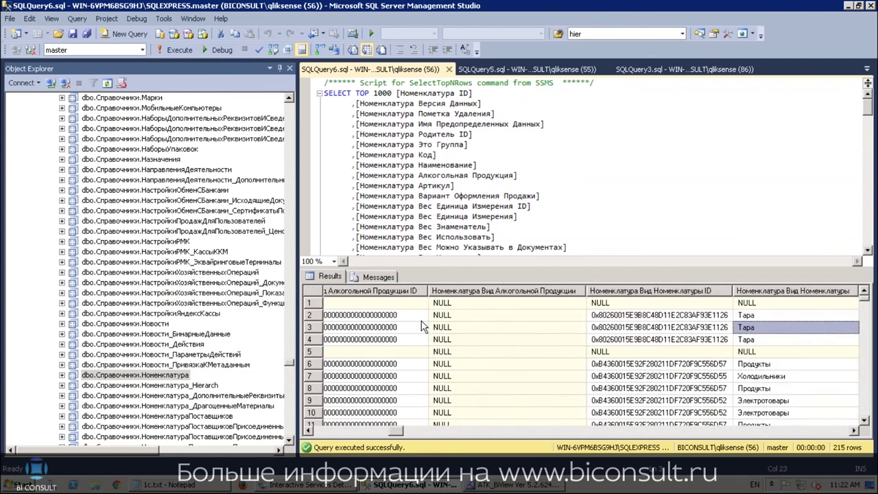
key(Down)
key(Down)
key(Down)
key(Down)
key(Down)
key(Down)
key(Down)
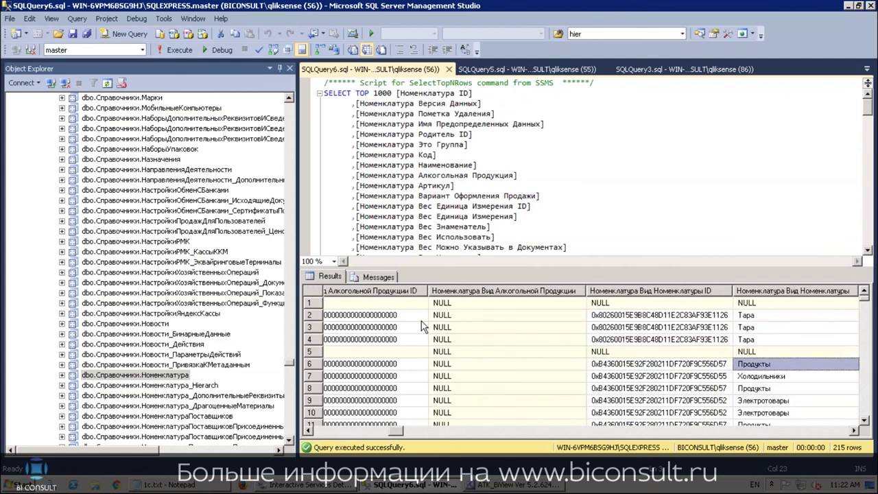
key(Up)
key(Up)
key(Up)
key(Right)
key(Right)
key(Right)
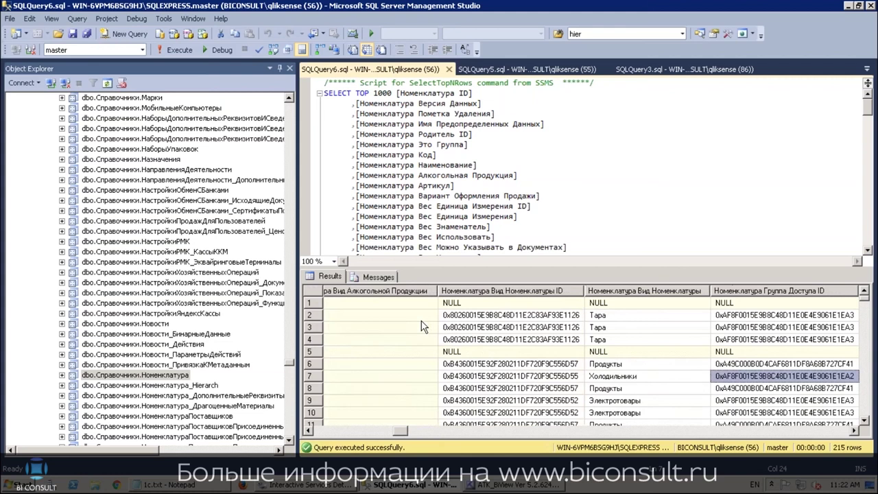
key(Up)
key(Up)
key(Up)
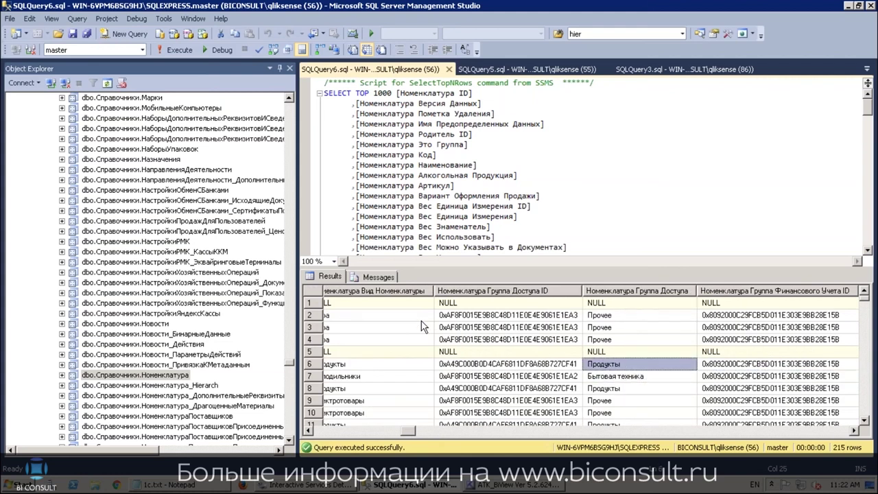
key(Right)
key(Right)
key(Right)
key(Right)
key(Right)
key(Right)
key(Right)
key(Right)
key(Right)
key(Right)
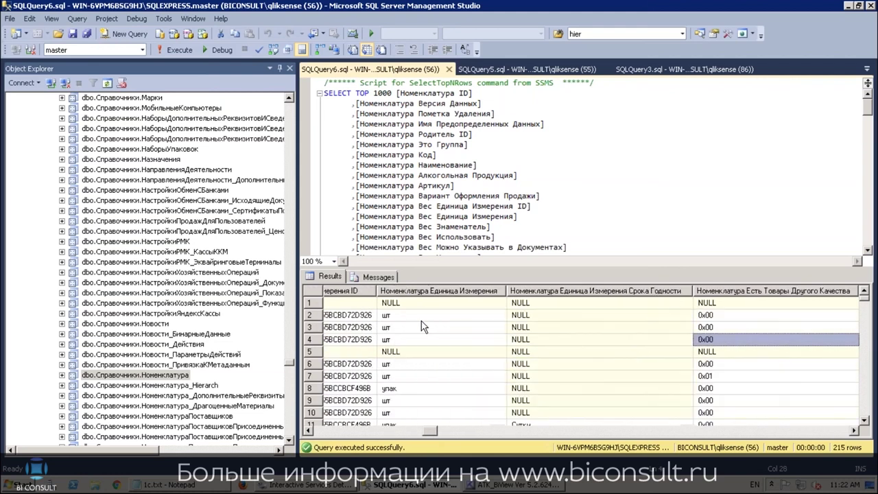
key(Right)
key(Right)
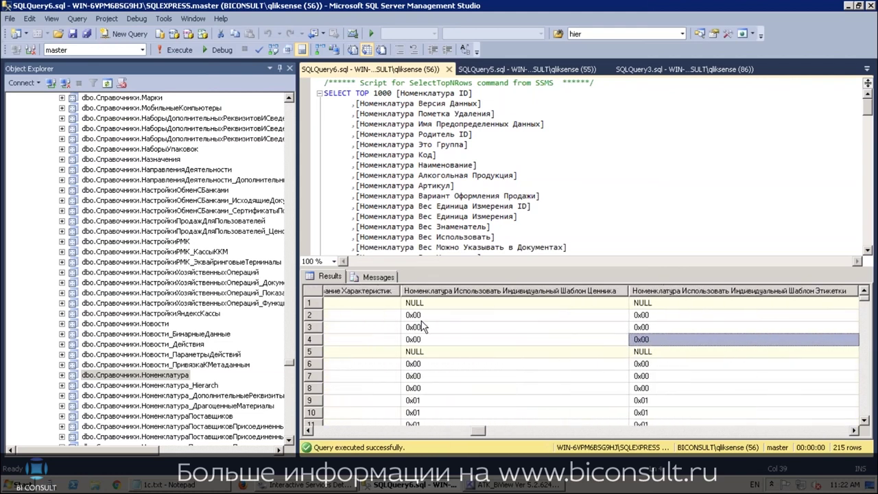
key(Left)
key(Left)
key(Right)
key(Right)
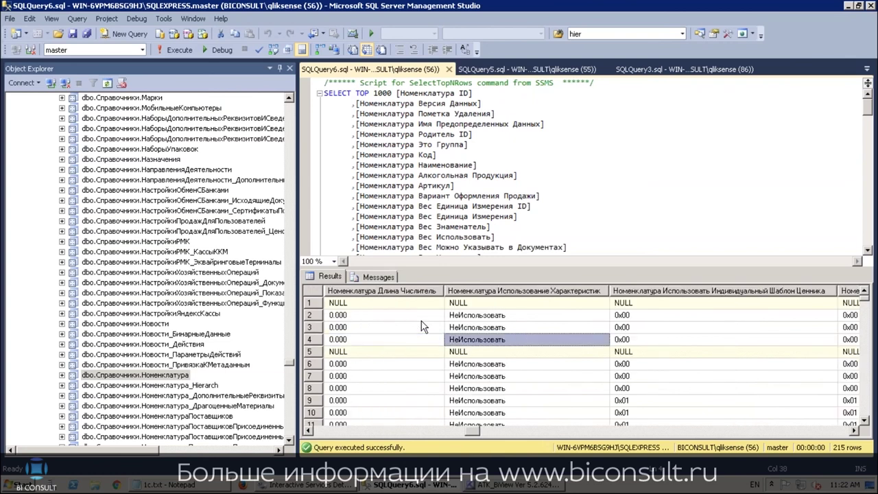
key(Left)
key(Up)
key(Up)
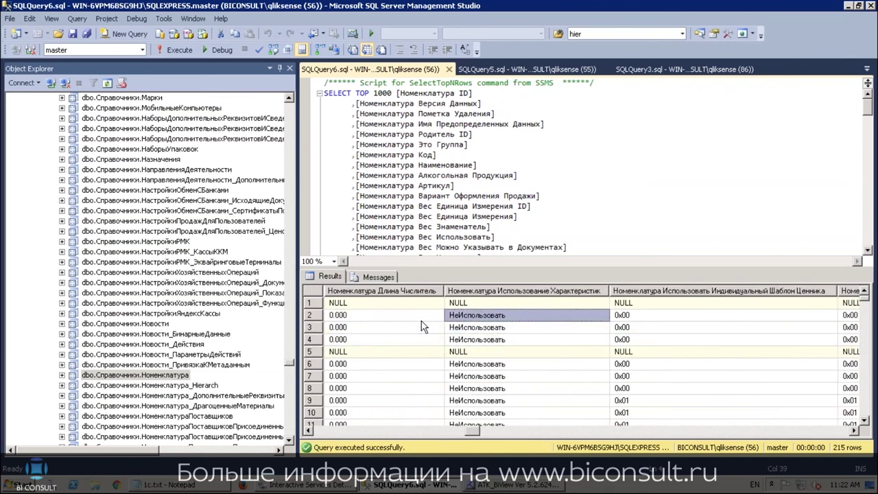
key(Down)
key(Down)
key(Down)
key(Down)
key(Down)
key(Down)
key(Down)
key(Down)
key(Down)
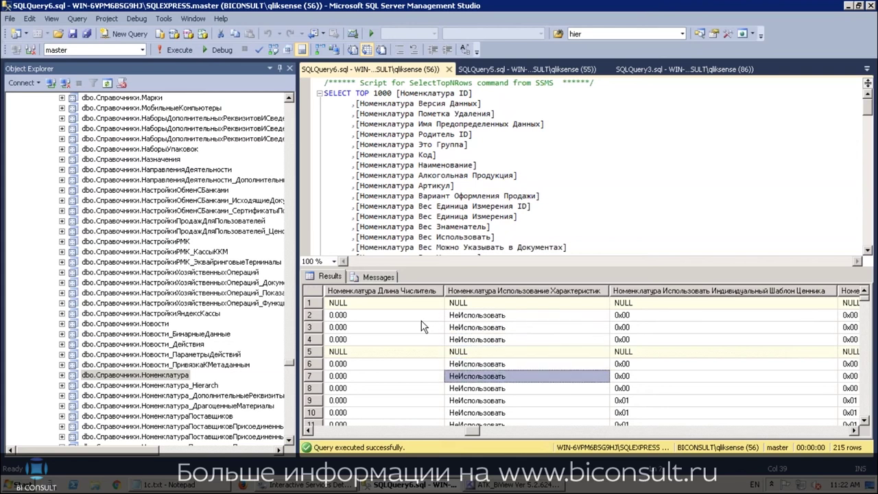
key(Right)
key(Up)
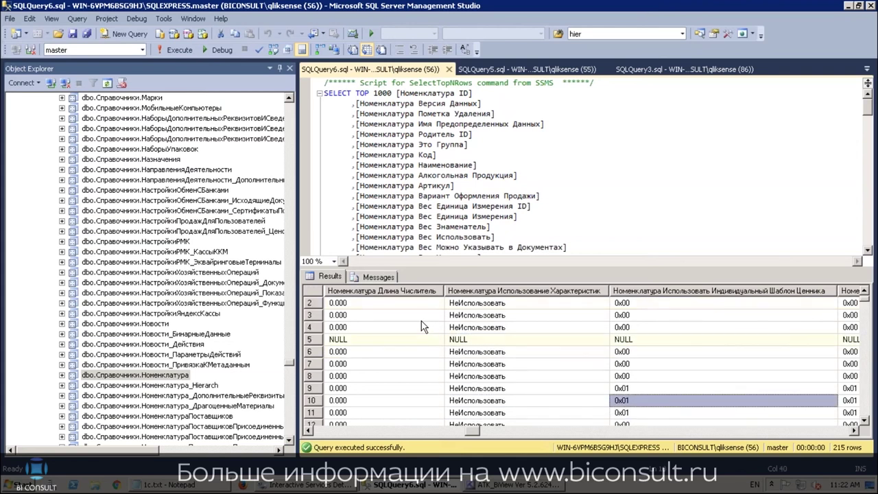
key(Left)
key(Up)
key(Up)
key(Right)
key(Right)
key(Right)
key(Right)
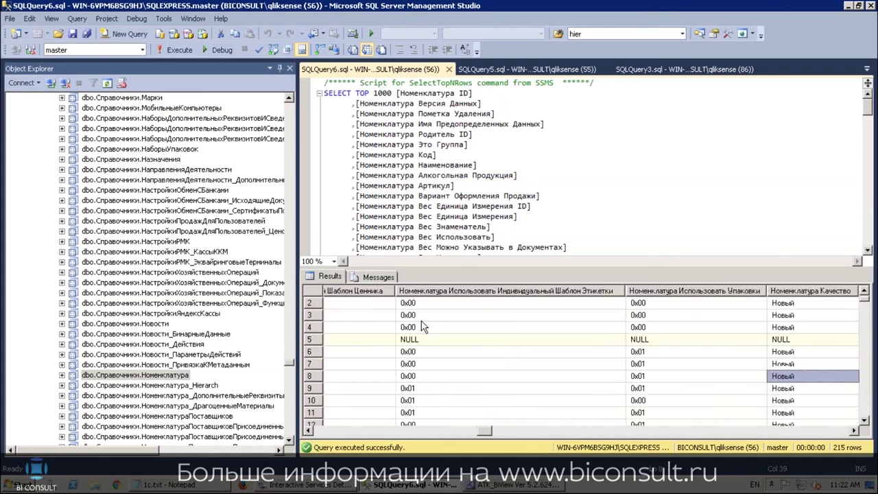
key(Left)
key(Left)
key(Left)
key(Left)
key(Left)
key(Left)
key(Left)
key(Left)
key(Left)
key(Left)
key(Left)
key(Left)
key(Left)
key(Left)
key(Left)
key(Left)
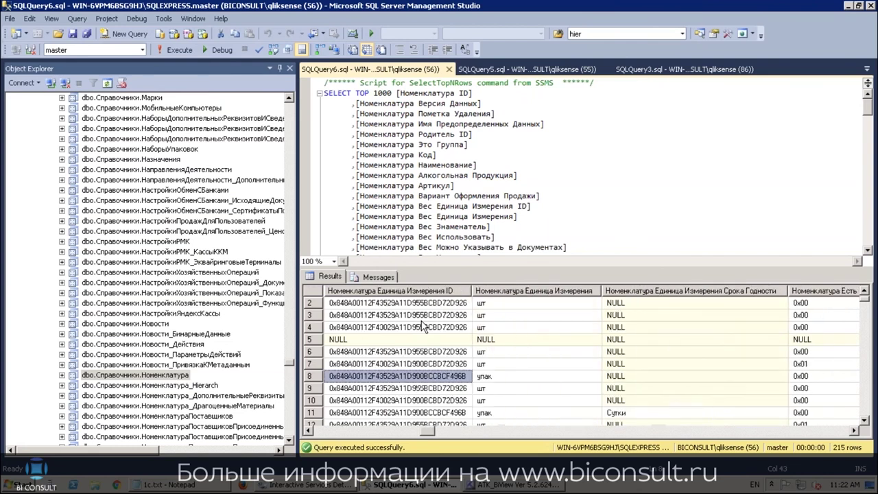
key(Left)
key(Left)
key(Left)
key(Left)
key(Left)
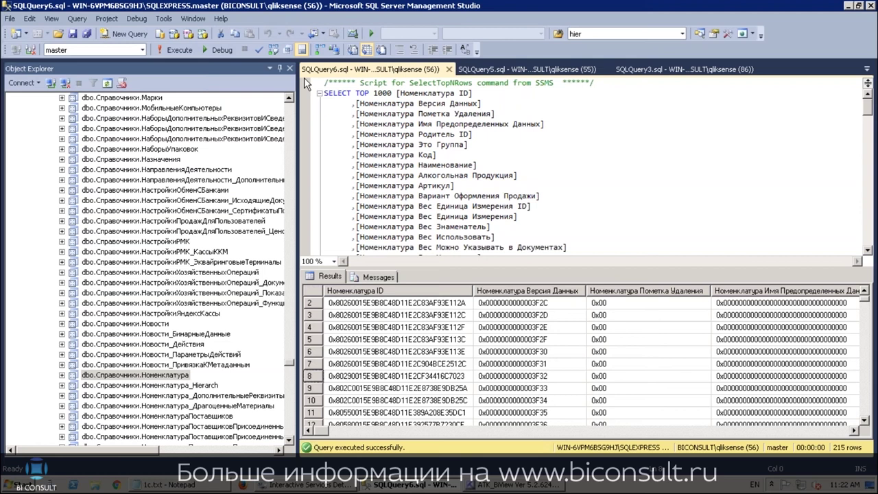
drag(289, 364, 293, 192)
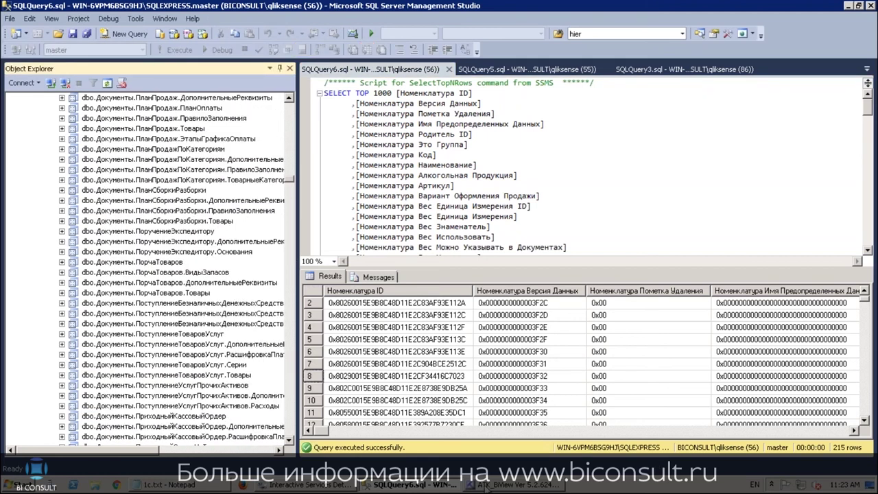
In ATK_BiView, set Тип Проекта to 3 - Создание Модели Данных
click(487, 487)
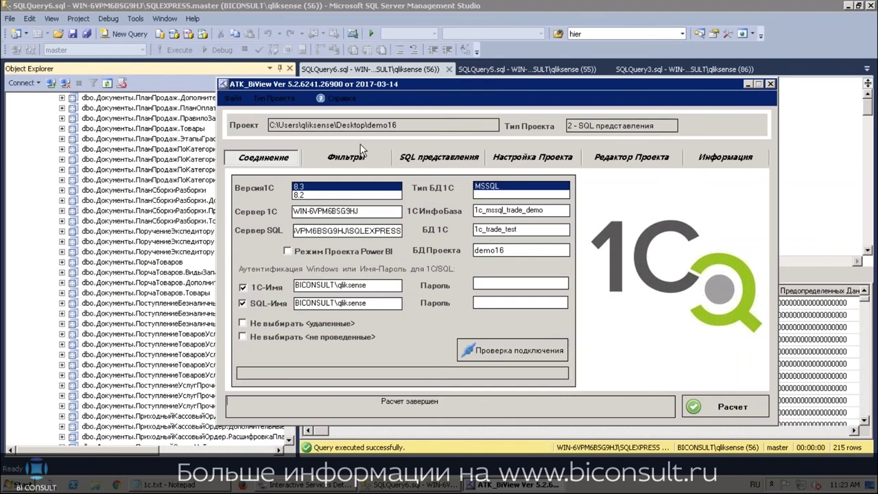
click(275, 100)
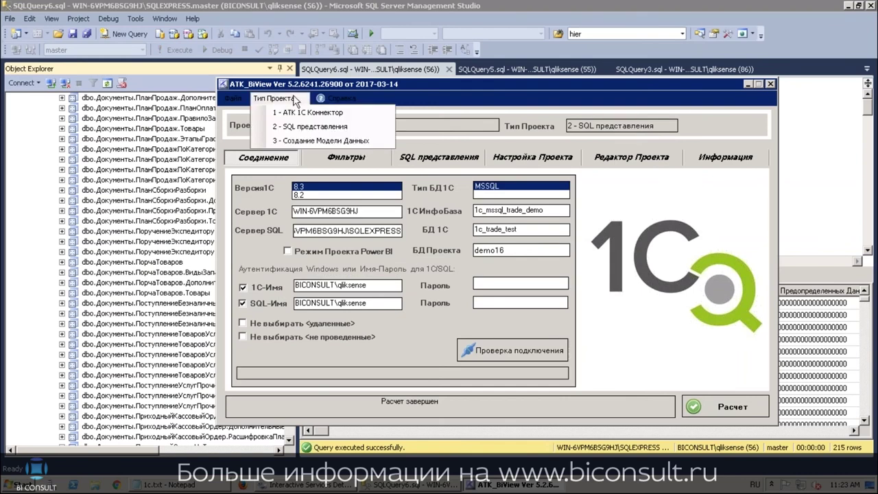
click(307, 140)
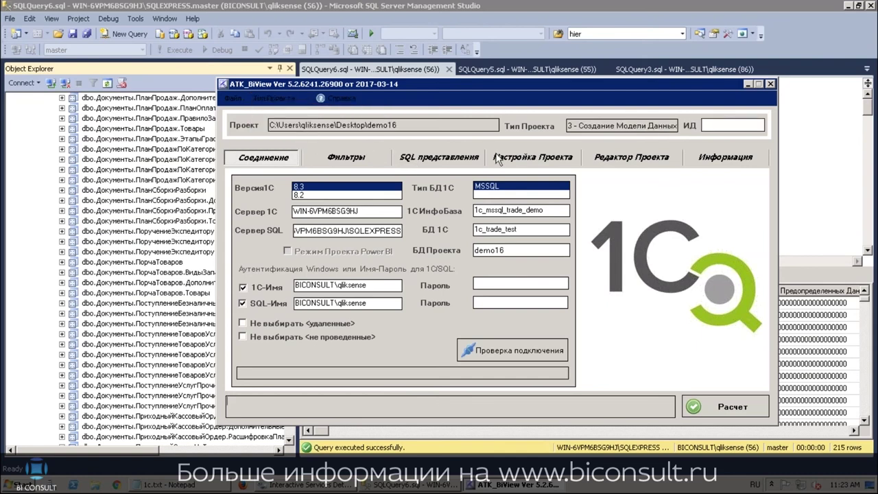
Enter demo16 in the ИД field after fixing the keyboard layout
click(721, 125)
text(вуьщ)
key(BackSpace)
key(BackSpace)
key(BackSpace)
key(BackSpace)
key(alt+shift)
text(demo16)
On the settings page, add РегистрыНакопления.ЗаказыКлиентов to the fact-table list
click(526, 159)
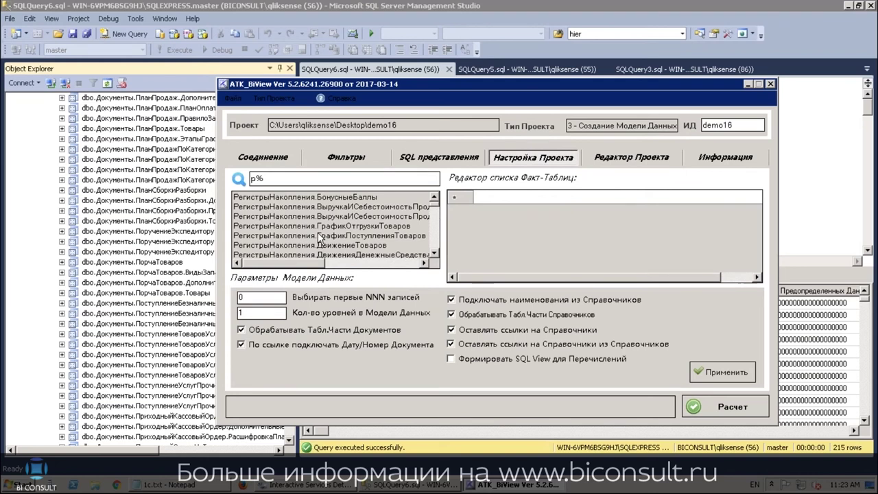
click(434, 256)
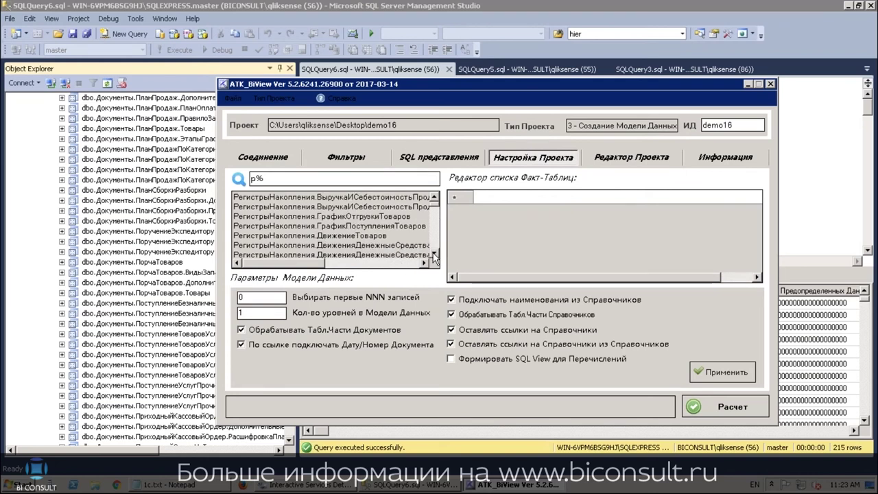
click(434, 256)
click(434, 256)
click(435, 256)
click(434, 256)
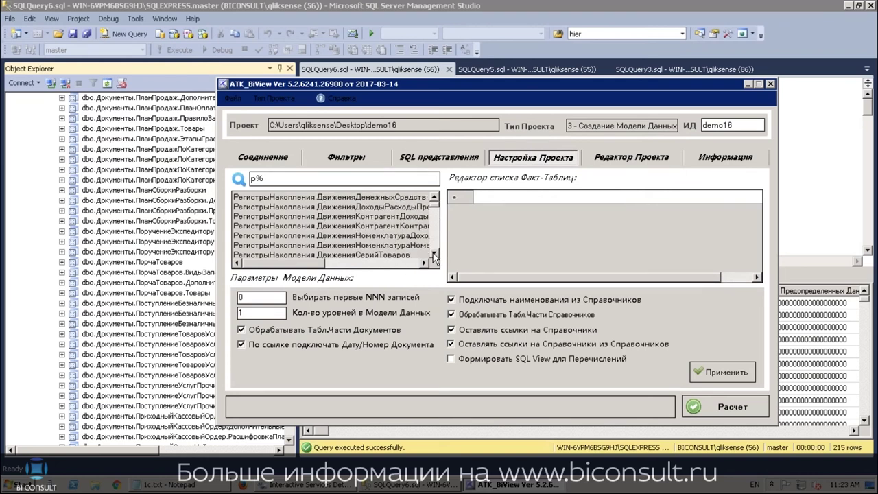
click(434, 256)
click(434, 256)
click(434, 256)
click(434, 256)
click(434, 256)
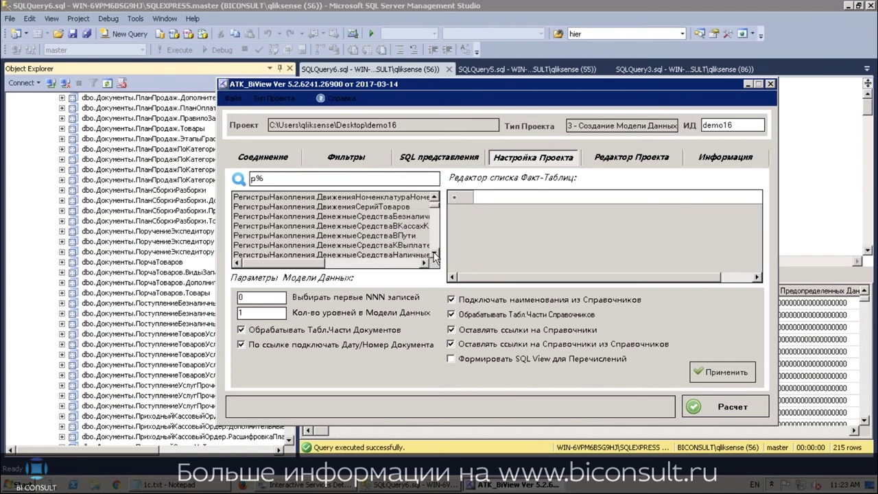
click(434, 256)
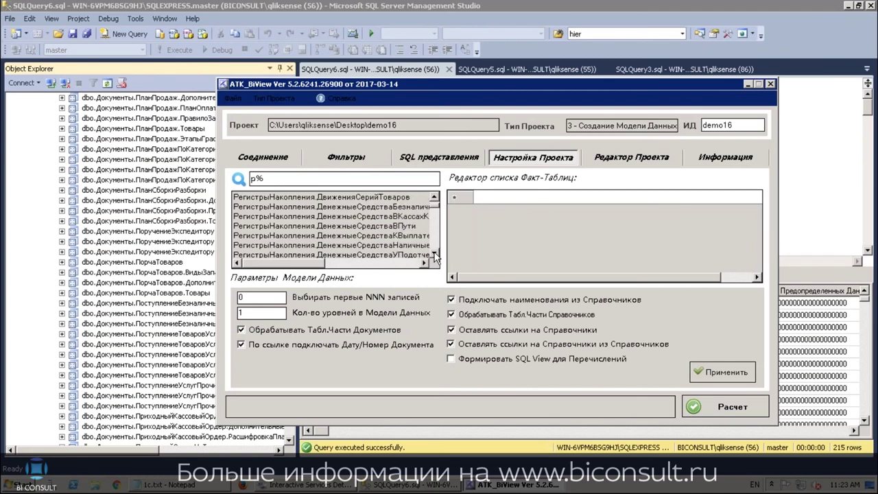
click(434, 256)
click(434, 256)
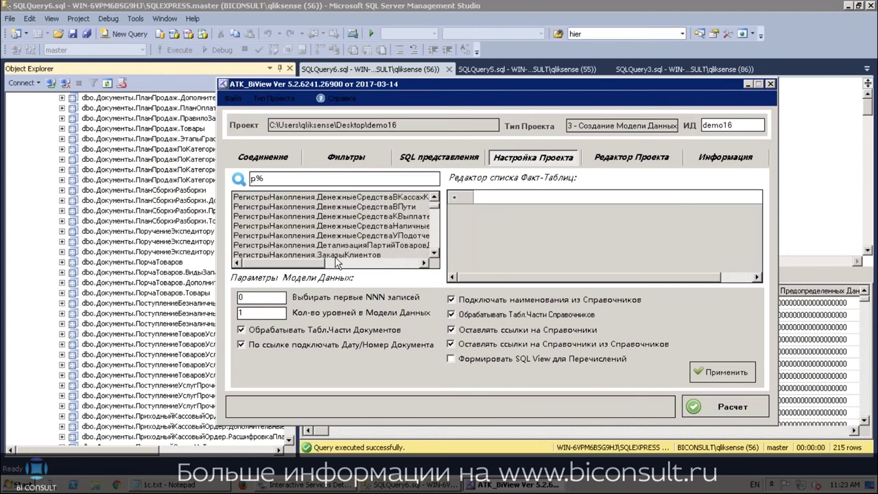
double_click(335, 256)
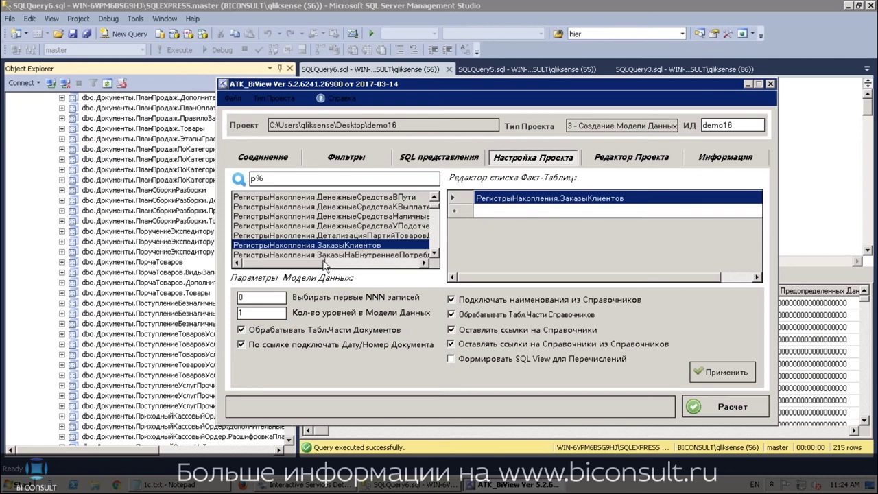
Set the model levels, apply the parameters and run the data-model Расчет
click(268, 313)
click(726, 370)
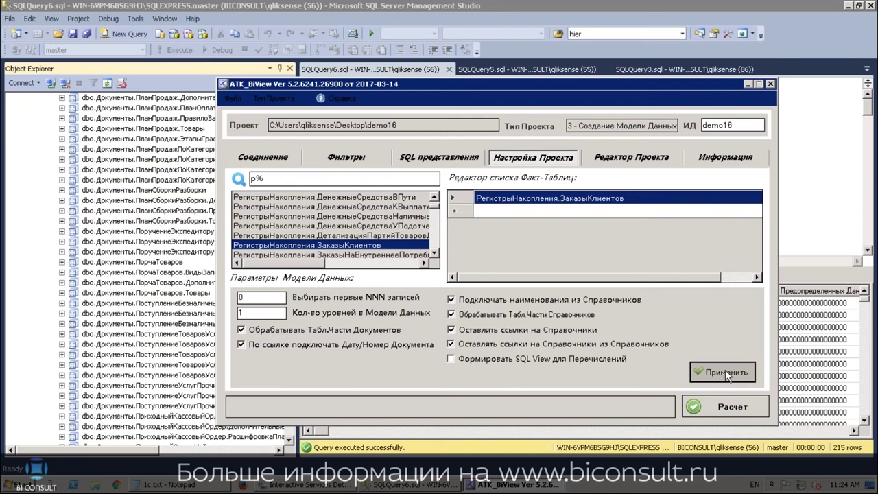
click(715, 406)
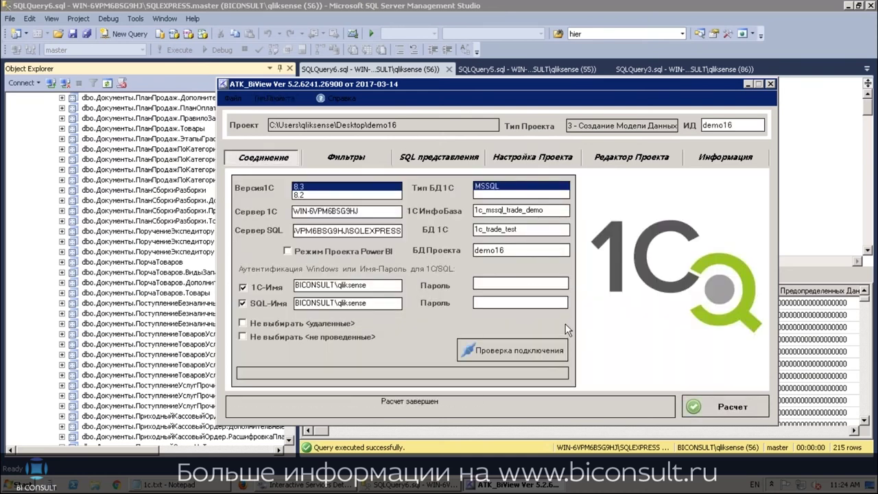
Minimize both apps, open the demo16 desktop folder, and inspect DictionaryTab.csv and DictionaryTabType.csv
click(848, 7)
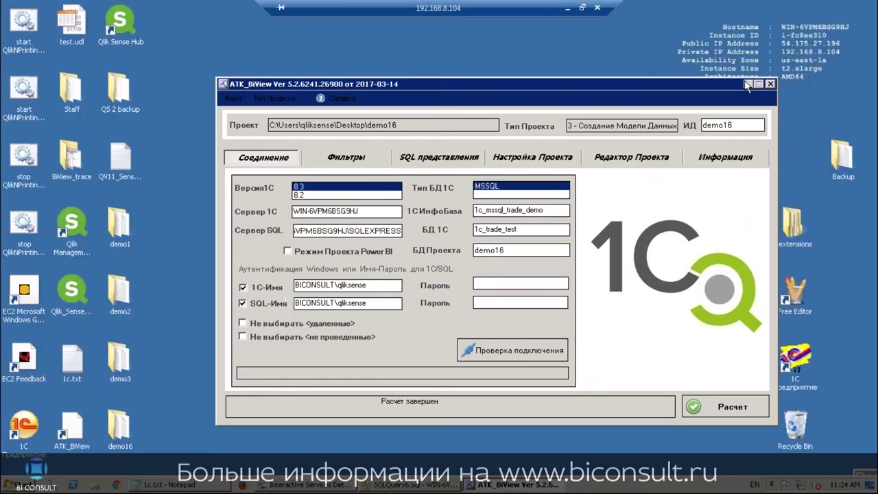
click(749, 84)
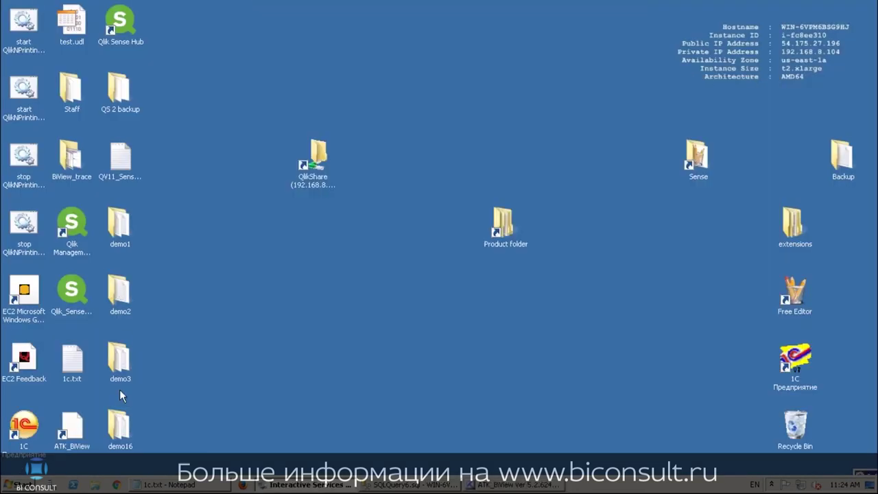
double_click(121, 427)
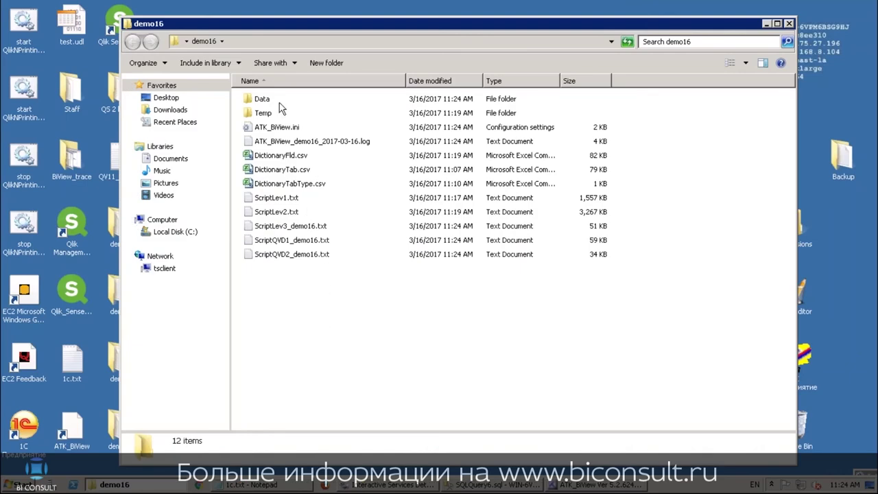
click(283, 184)
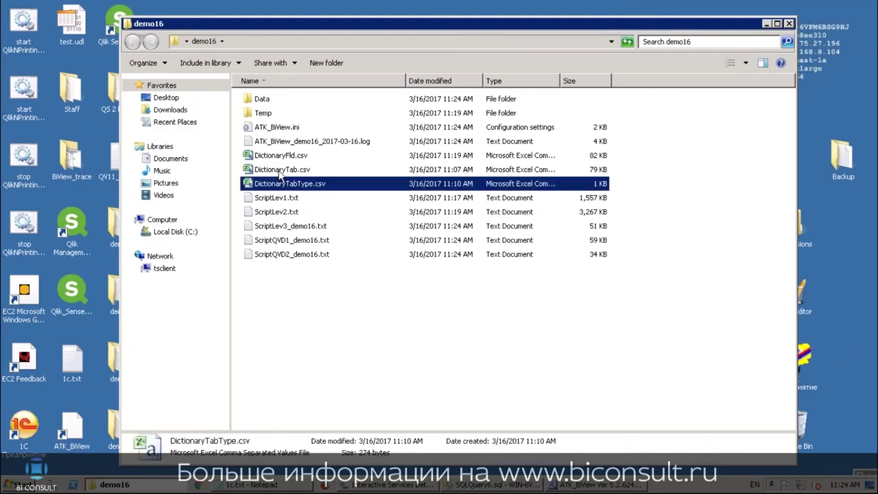
click(281, 170)
click(317, 184)
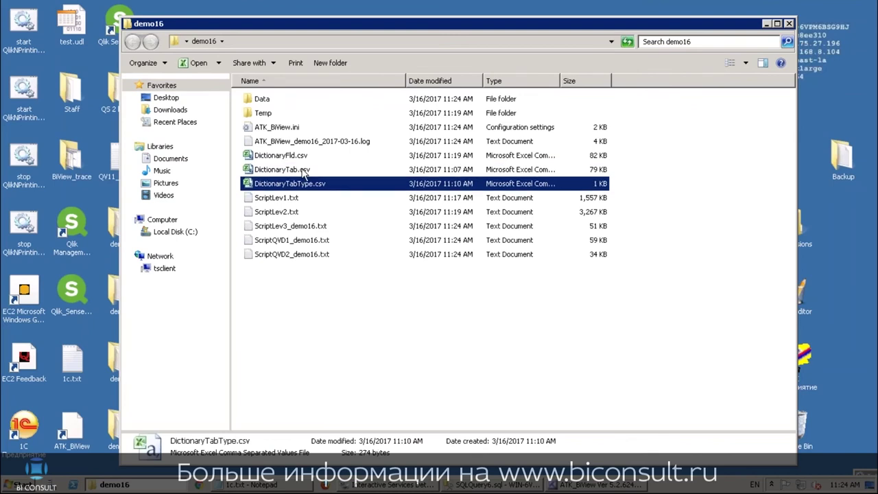
click(299, 169)
Browse Data's Документы and РегистрыНакопления subfolders, then open ScriptQVD1_demo16.txt
double_click(267, 101)
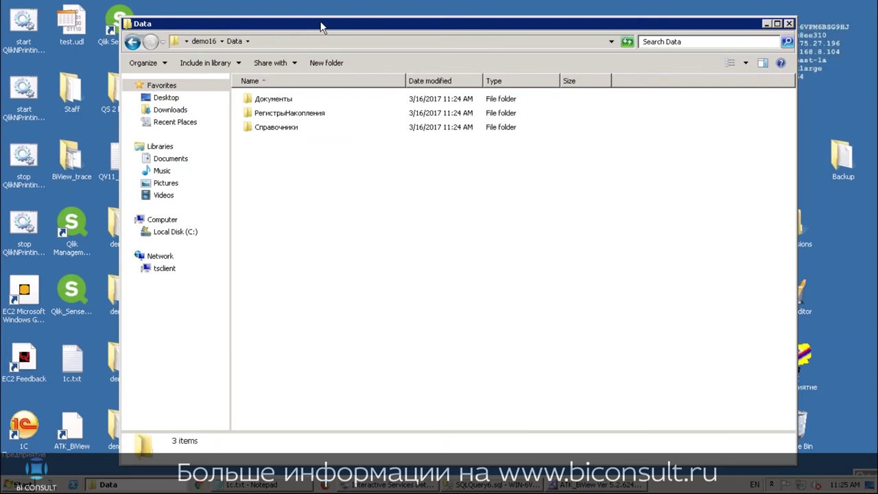
drag(306, 24, 343, 24)
double_click(306, 98)
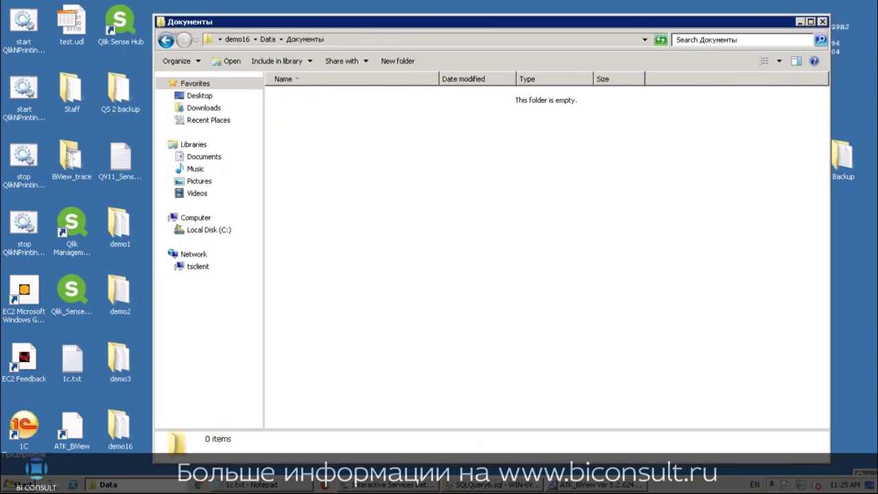
key(BackSpace)
key(Down)
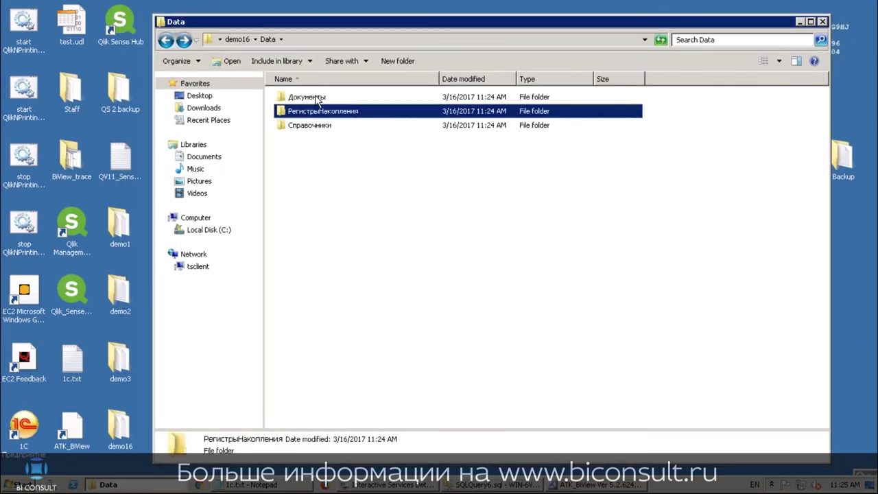
key(Return)
key(BackSpace)
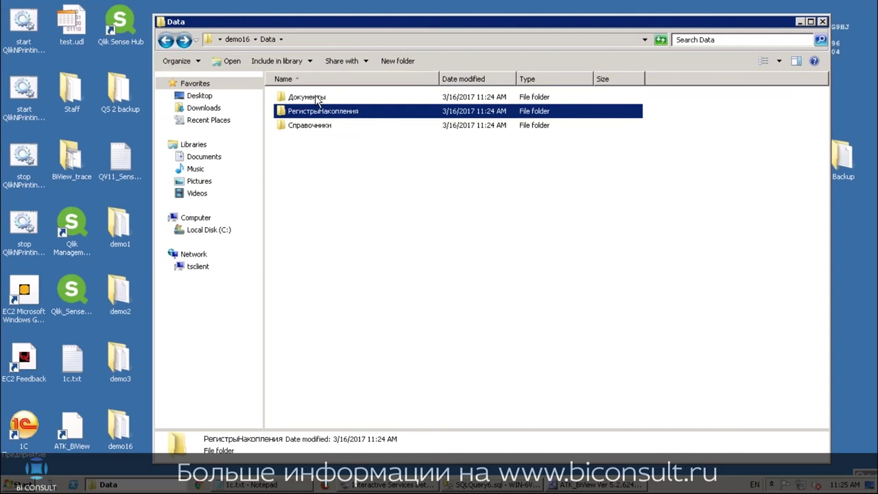
key(BackSpace)
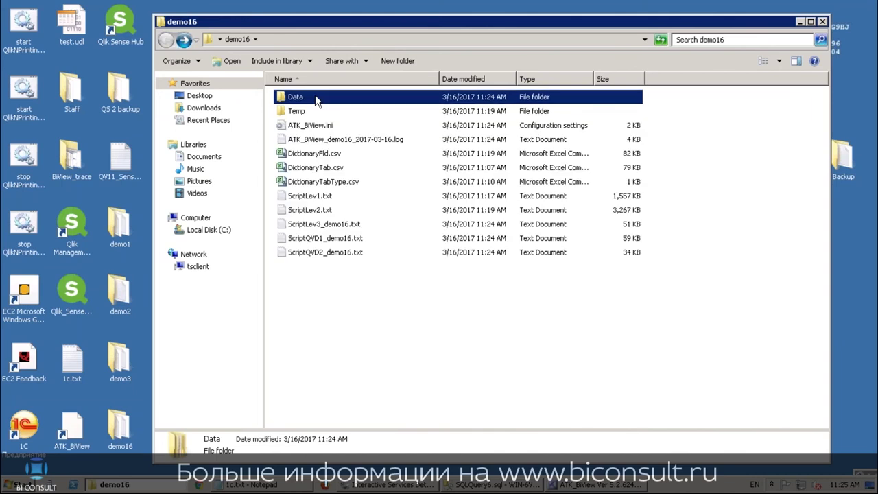
click(307, 252)
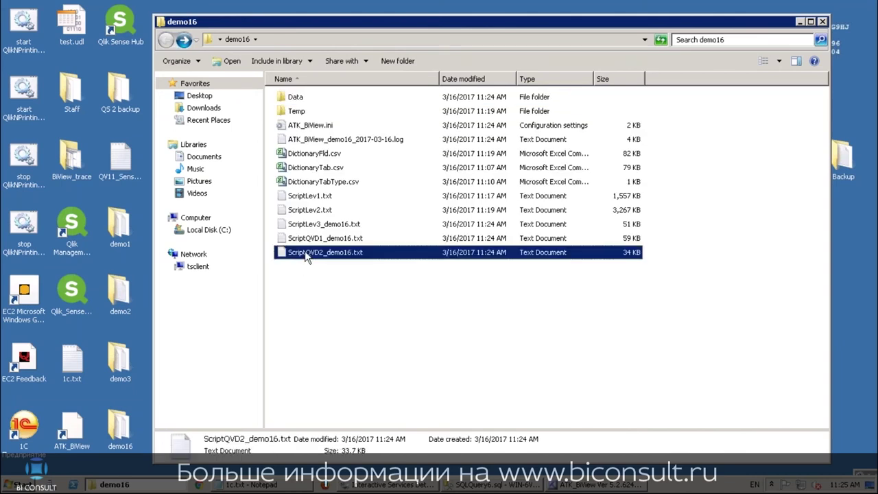
double_click(318, 238)
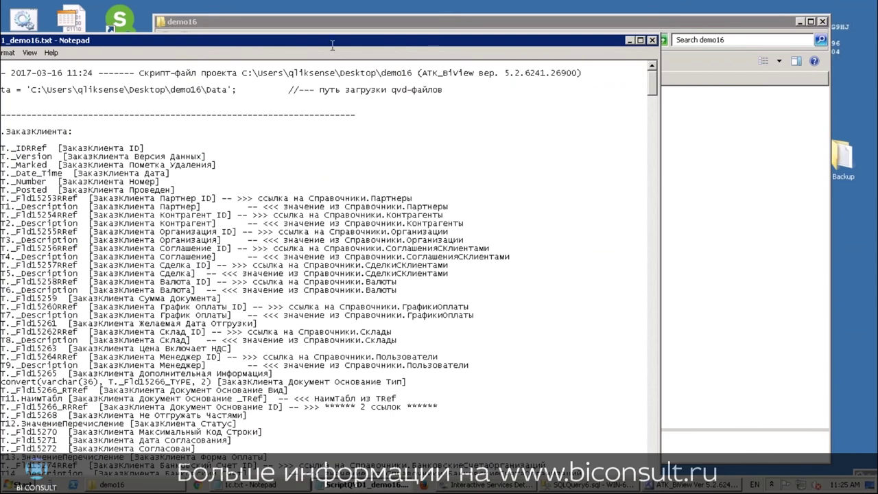
Position Notepad to read the QVD load script, then minimize the remote desktop session
drag(341, 46, 561, 48)
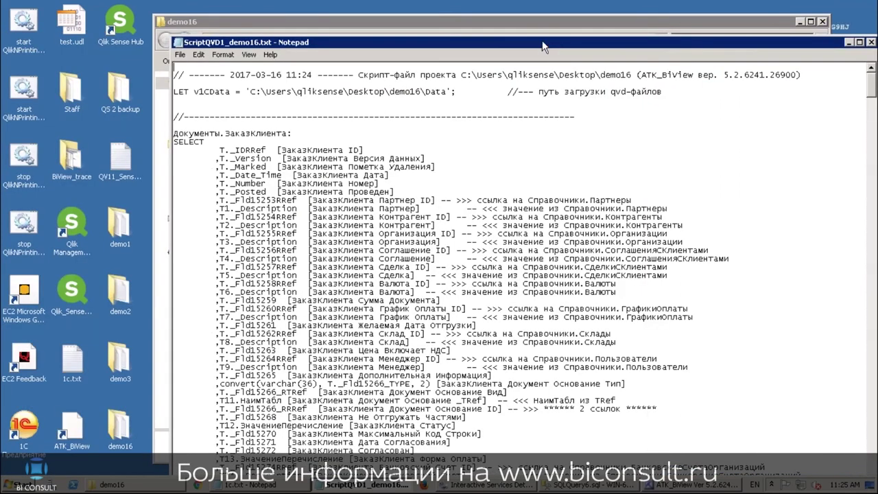
drag(505, 43, 455, 34)
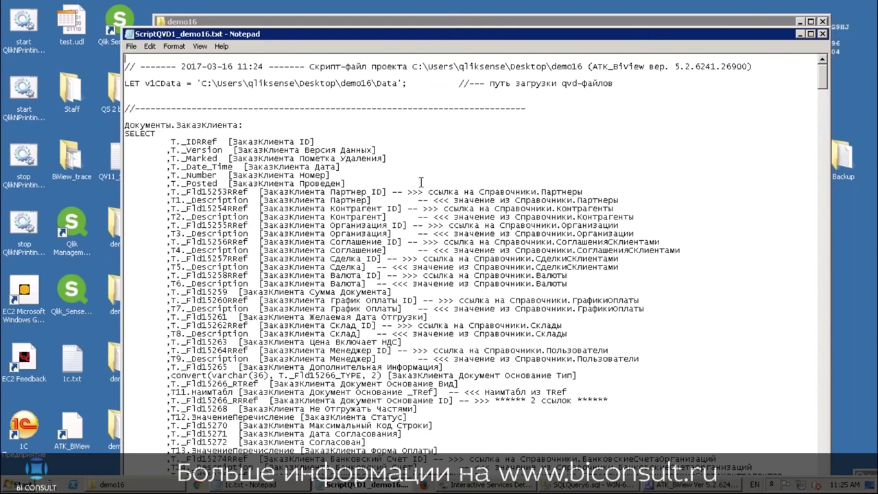
mouse_move(505, 6)
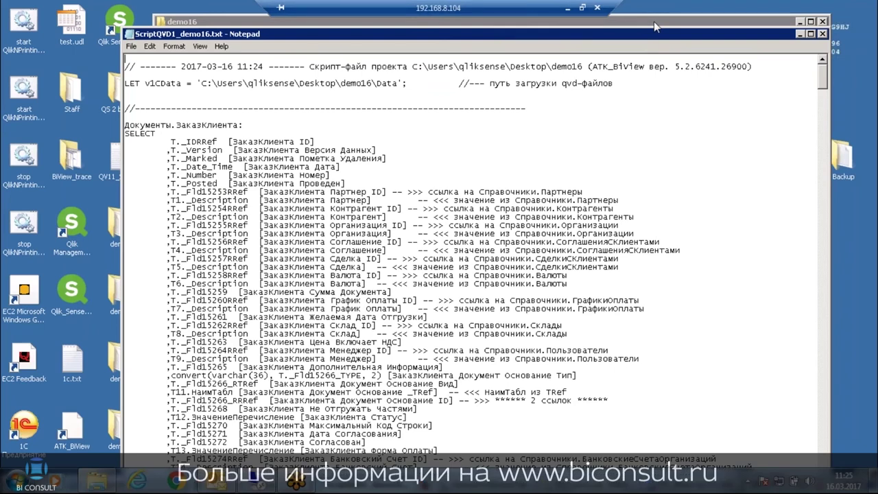
click(566, 9)
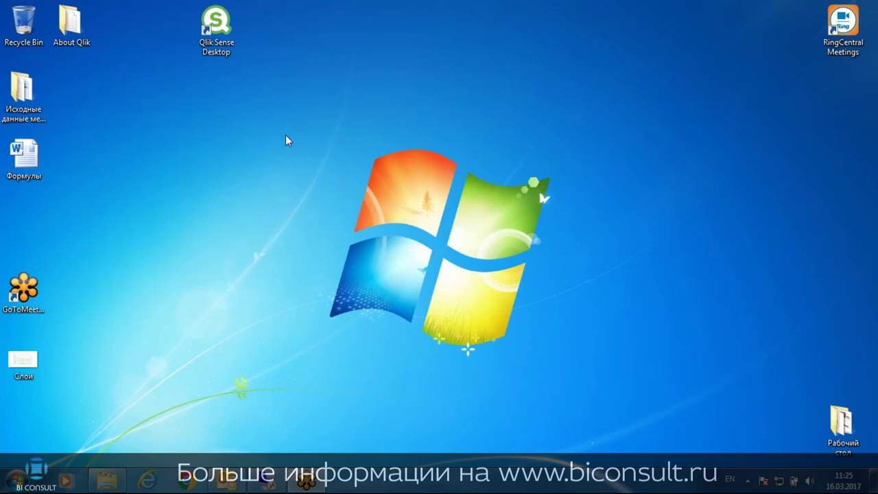
Open the qs.biconsult.ru Qlik Sense hub in Chrome and submit the domain user's credentials
click(186, 482)
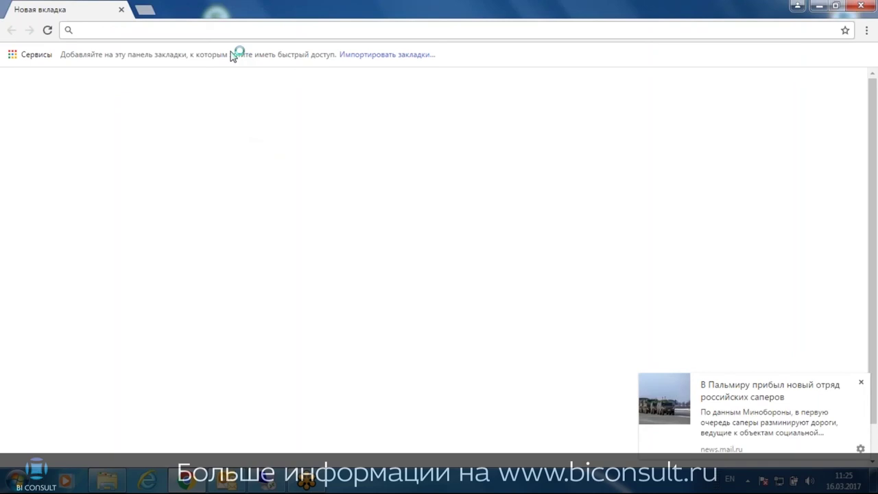
text(qs)
key(Return)
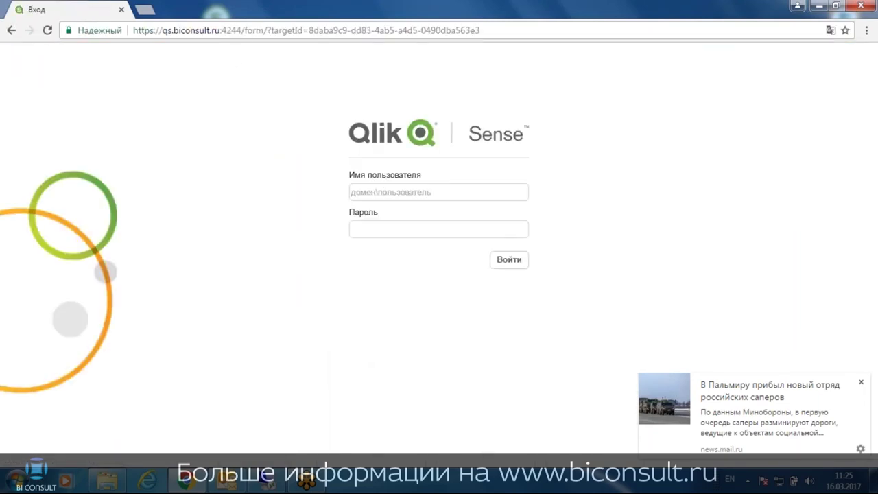
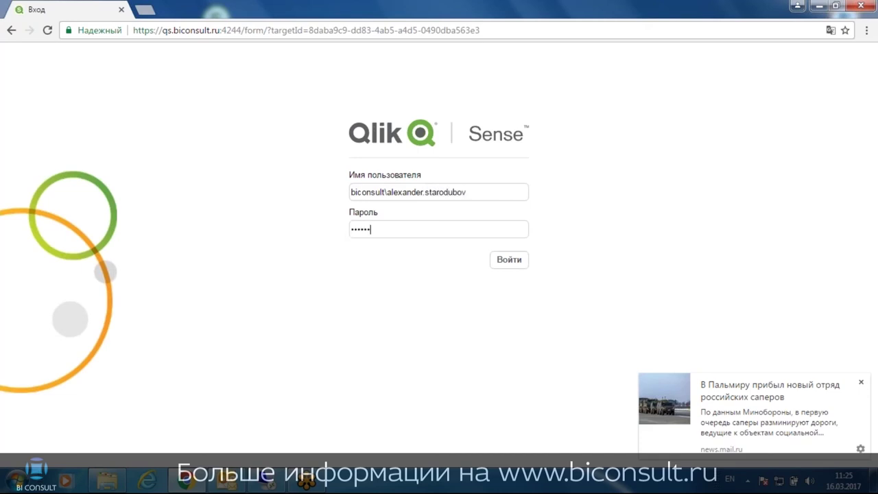
key(Return)
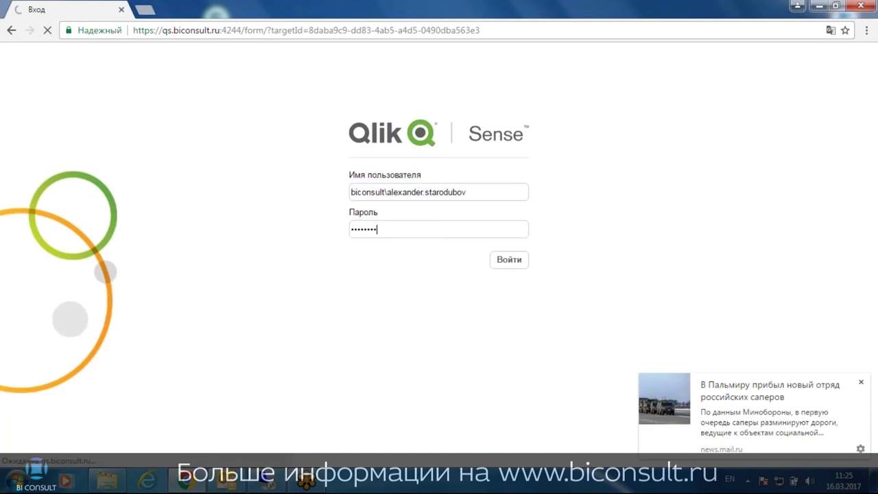
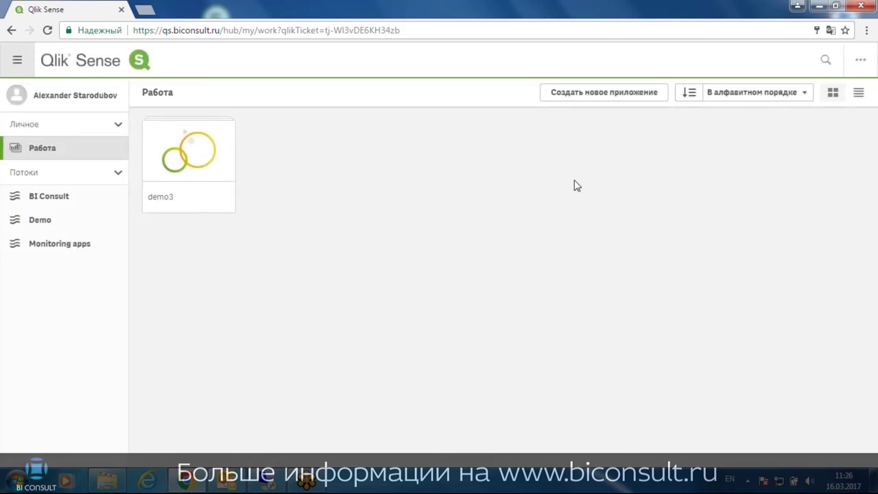
Create a new Qlik Sense app named 'demo16' and open it
click(620, 96)
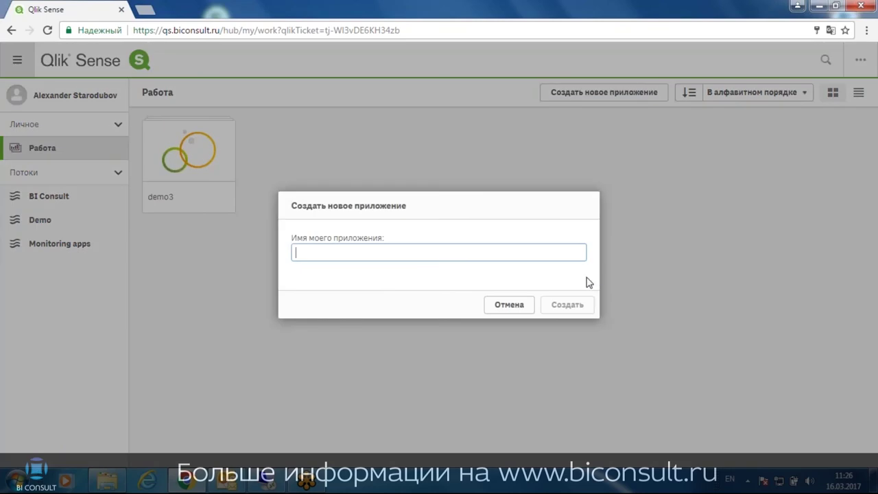
text(demo16)
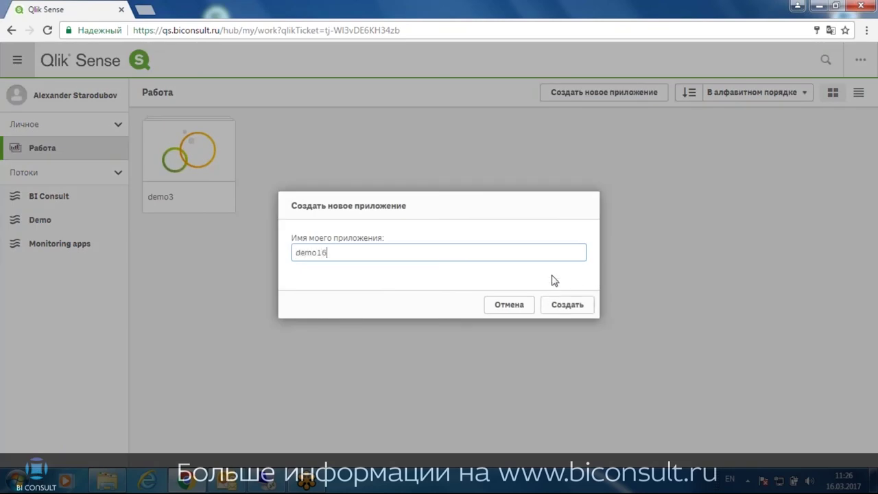
click(549, 304)
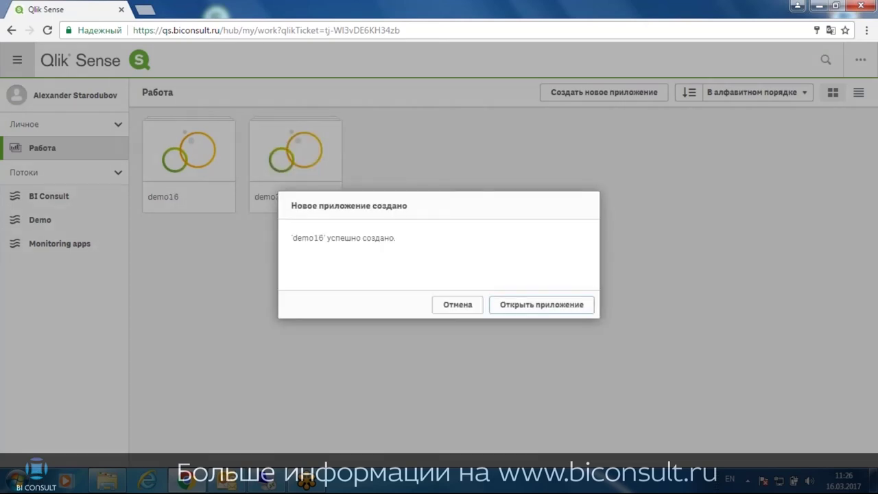
click(542, 306)
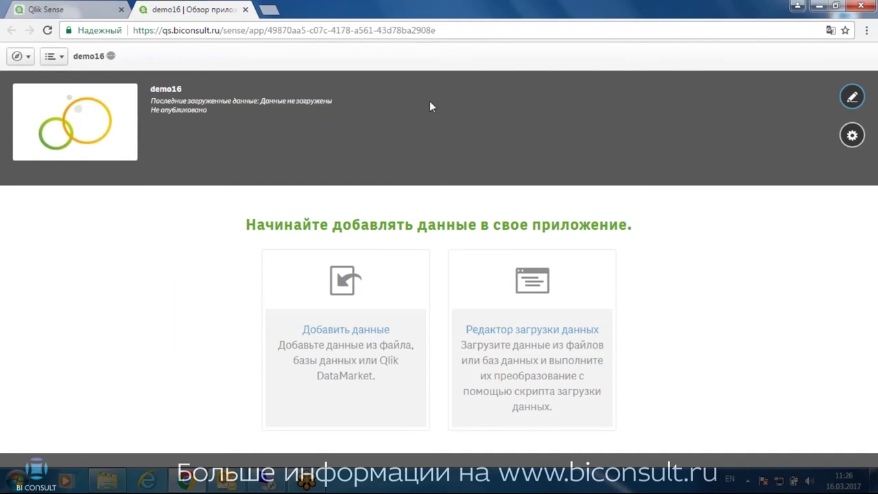
Open the demo16 Редактор загрузки данных from the navigation menu and start a new connection
click(20, 56)
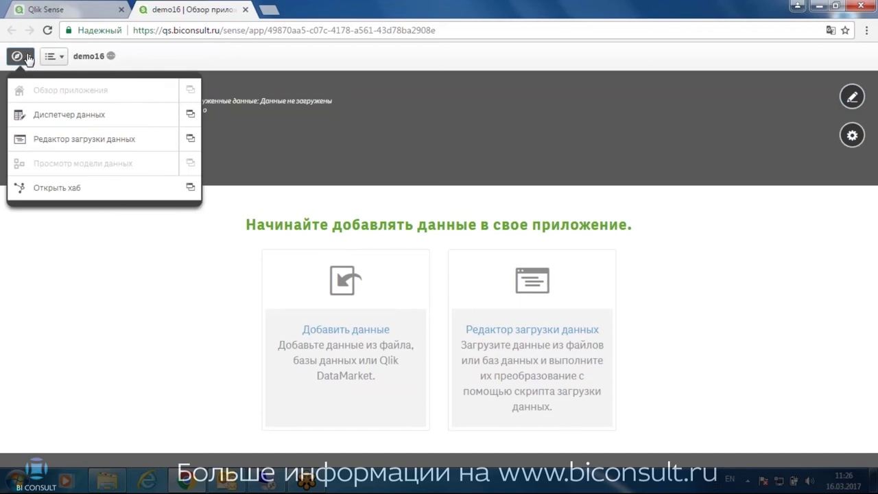
click(55, 140)
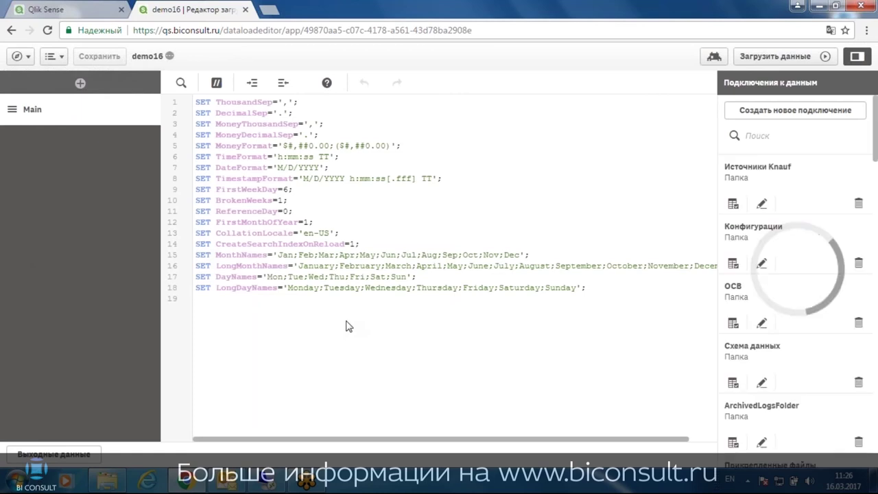
click(737, 114)
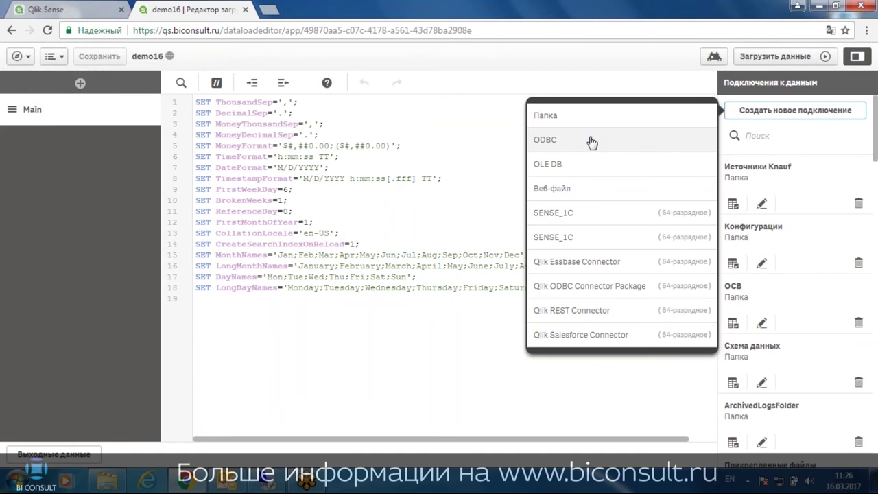
Choose an OLE DB connection using the Microsoft OLE DB Provider for SQL Server
click(567, 167)
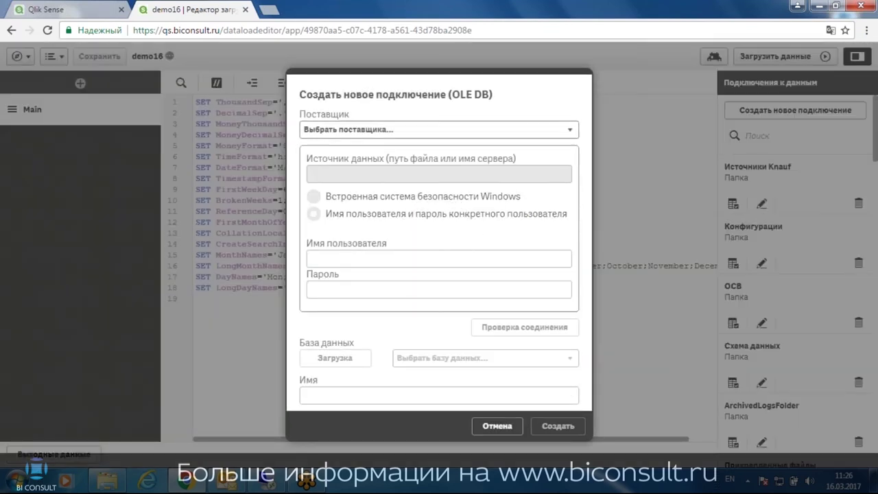
click(326, 130)
click(403, 155)
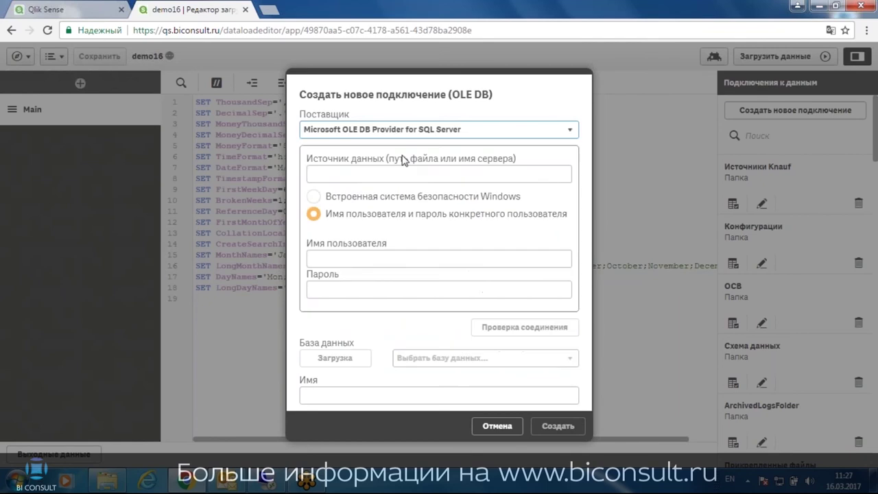
click(377, 176)
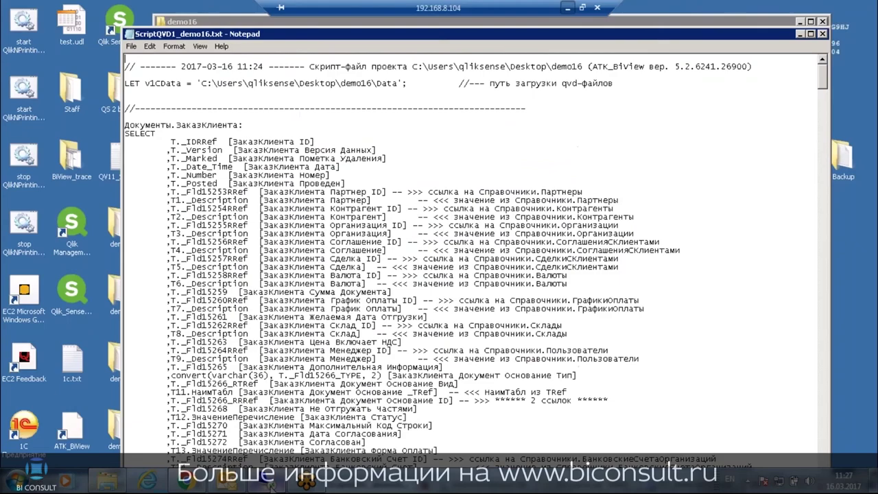
Copy the server name WIN-6VPM6BSG9HJ\SQLEXPRESS from 1c.txt and paste it as the data source
click(267, 481)
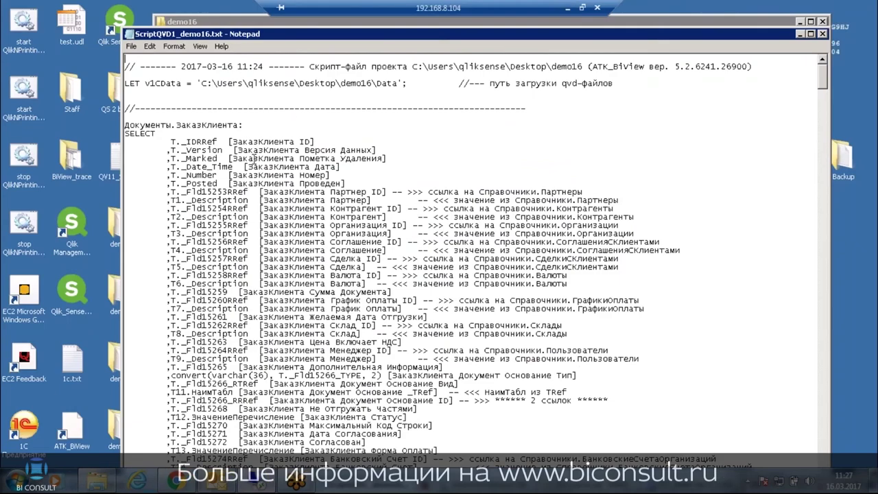
click(250, 485)
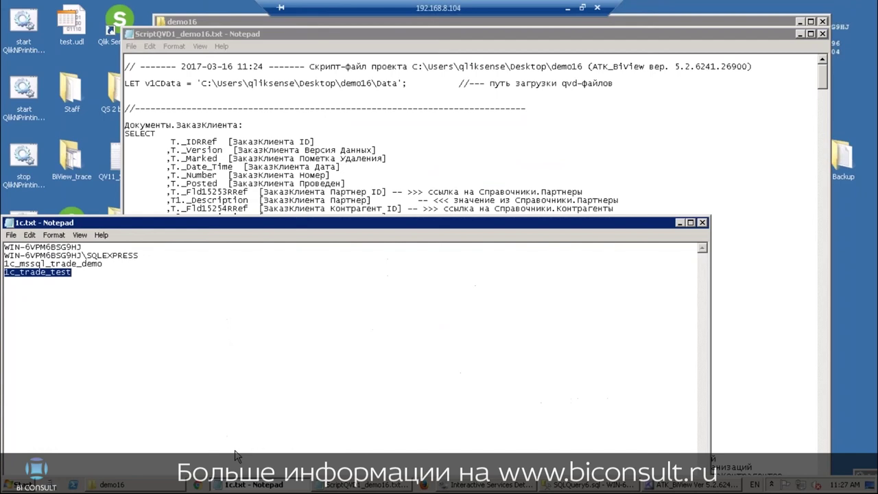
drag(139, 256, 6, 257)
key(ctrl+c)
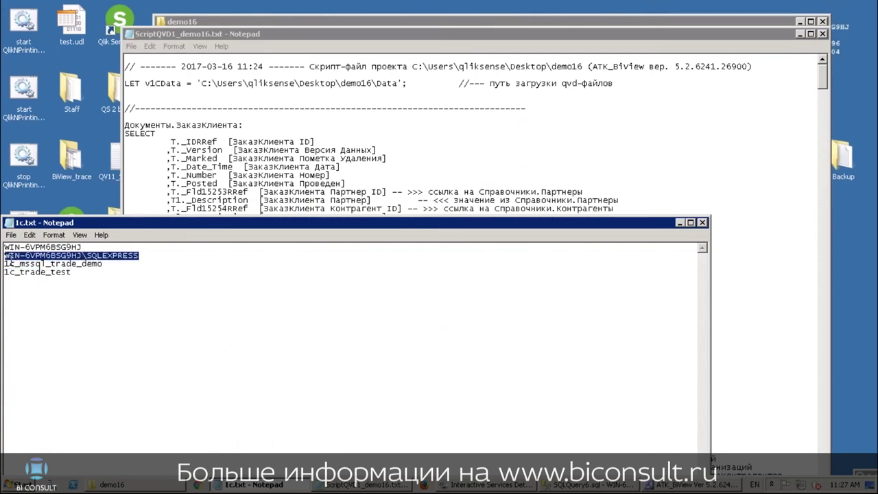
mouse_move(468, 8)
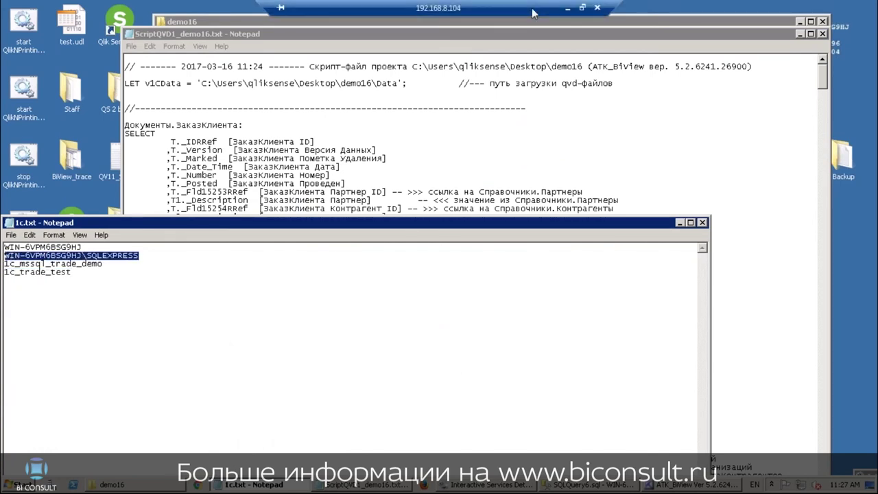
click(567, 10)
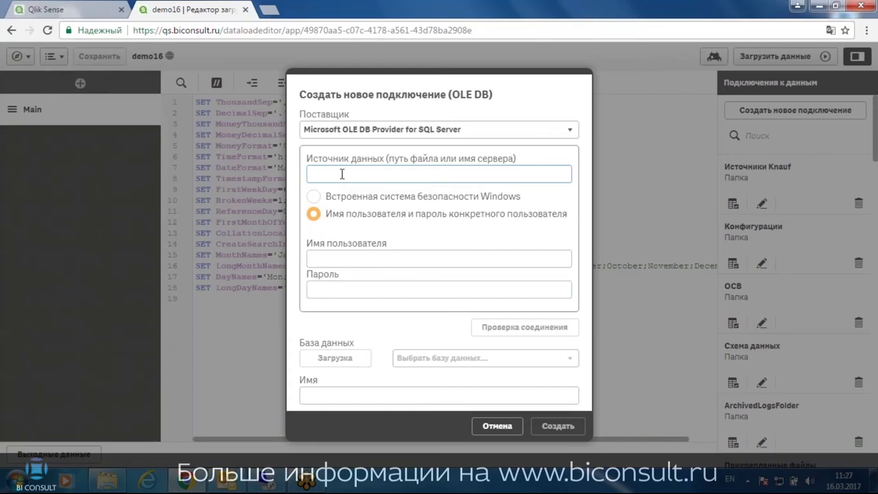
key(ctrl+v)
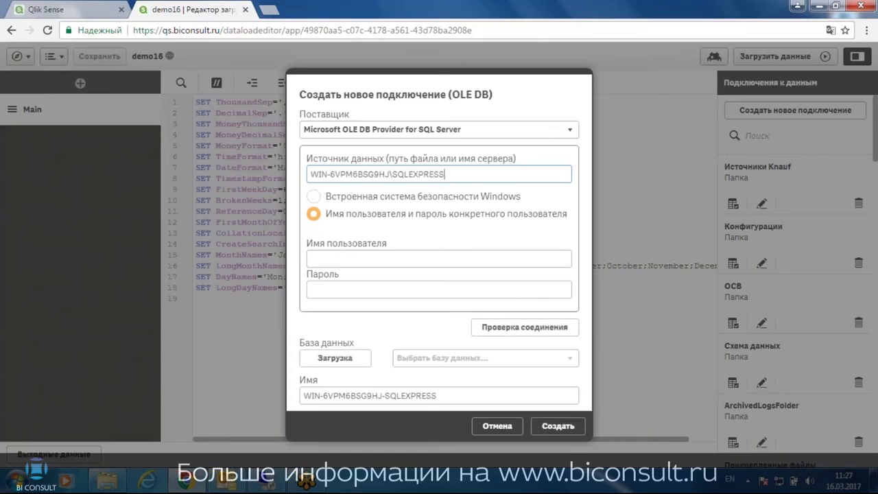
Use Windows integrated security, test the connection, and create it
click(314, 196)
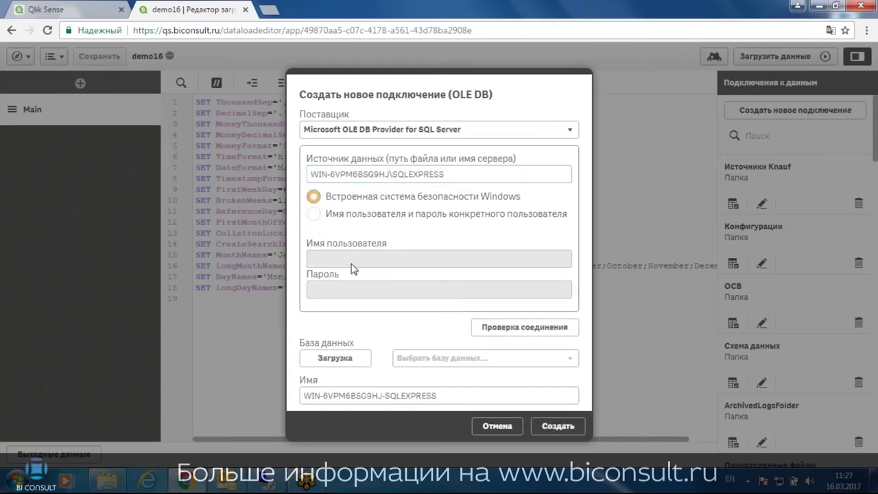
click(500, 328)
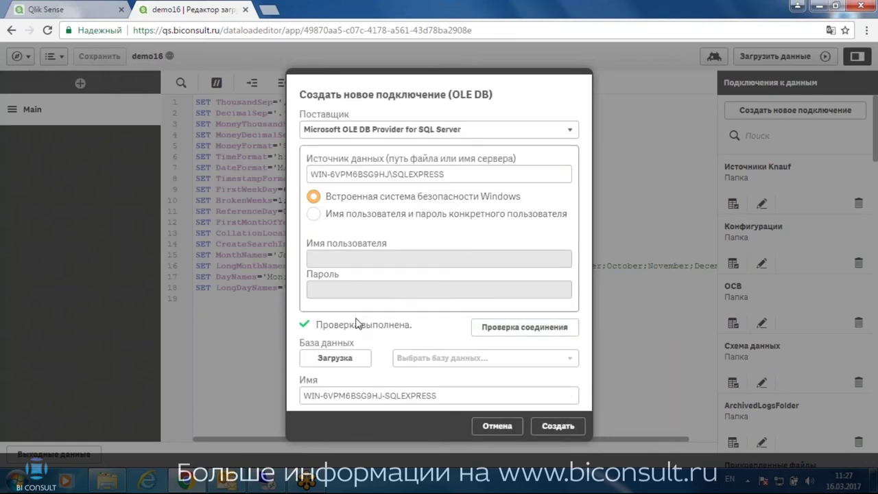
click(557, 426)
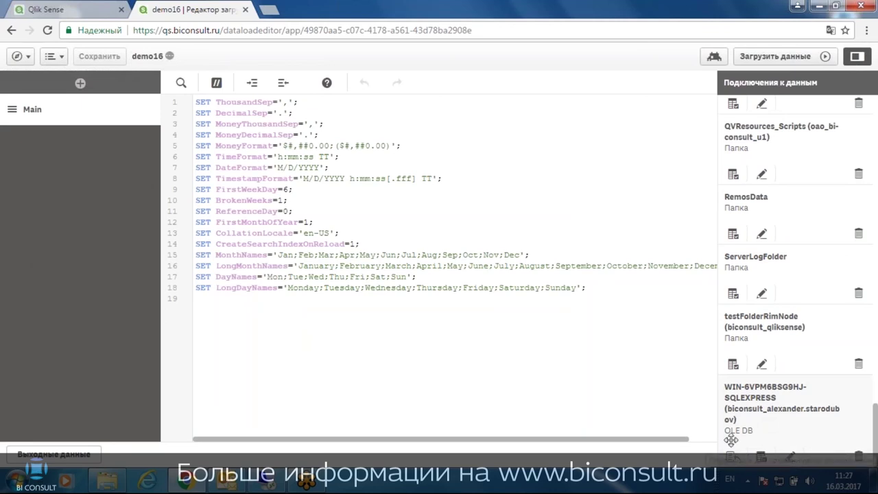
Insert the connection's LIB CONNECT TO statement, then browse the demo16/dbo tables and cancel
click(733, 456)
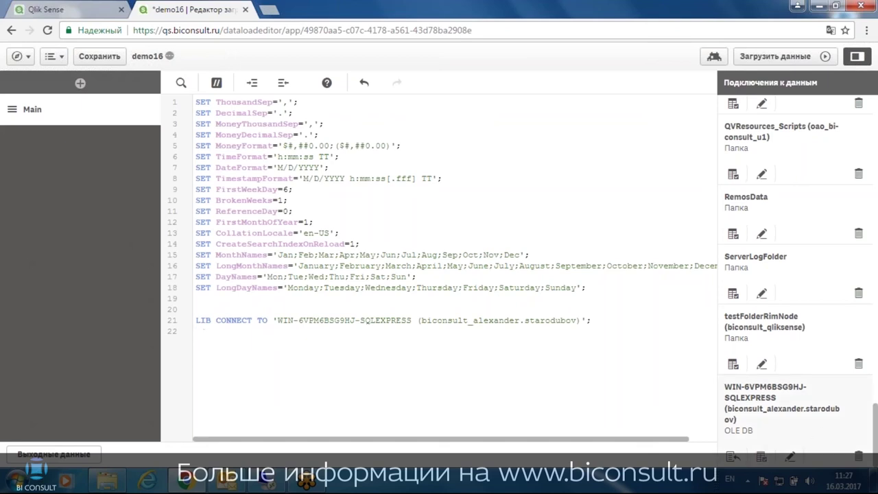
click(762, 457)
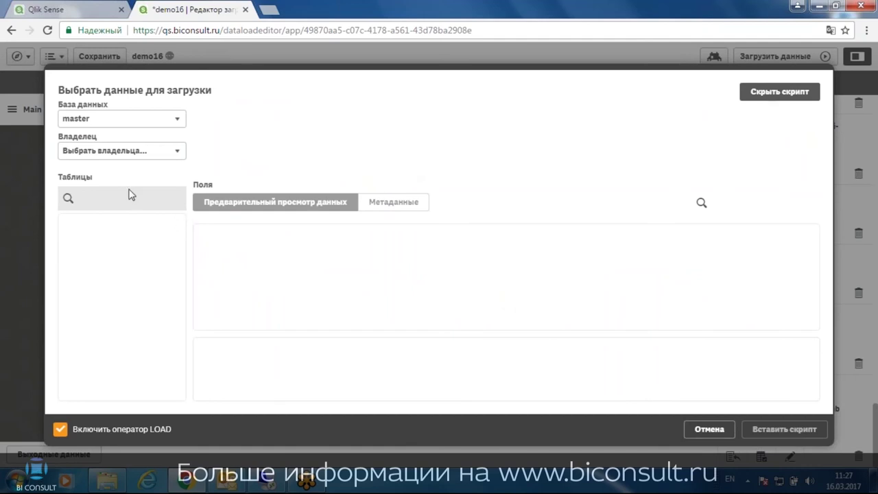
click(92, 118)
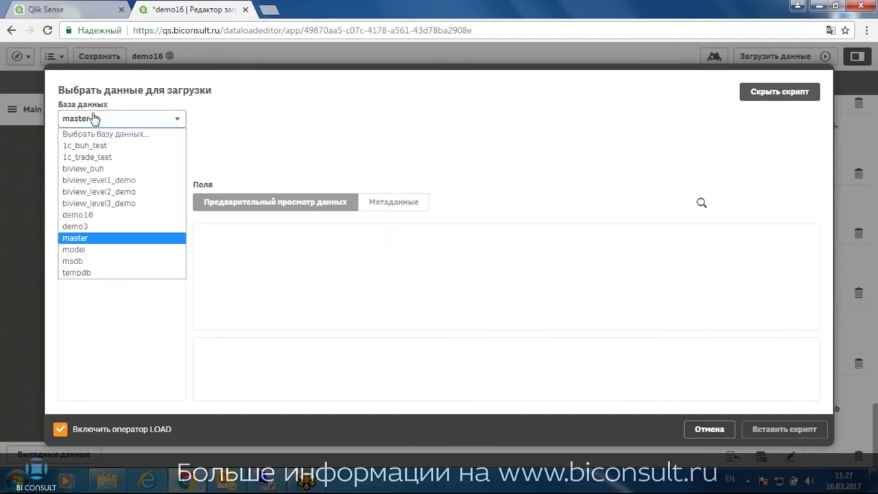
click(96, 215)
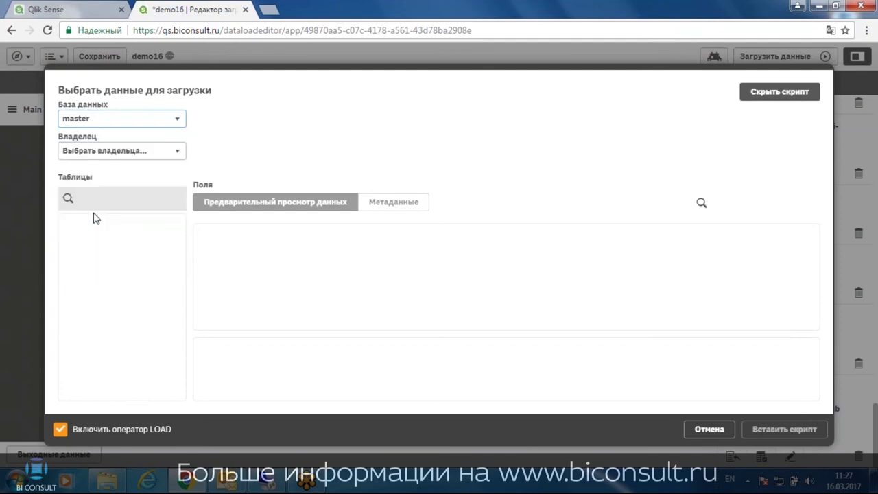
click(99, 151)
click(88, 176)
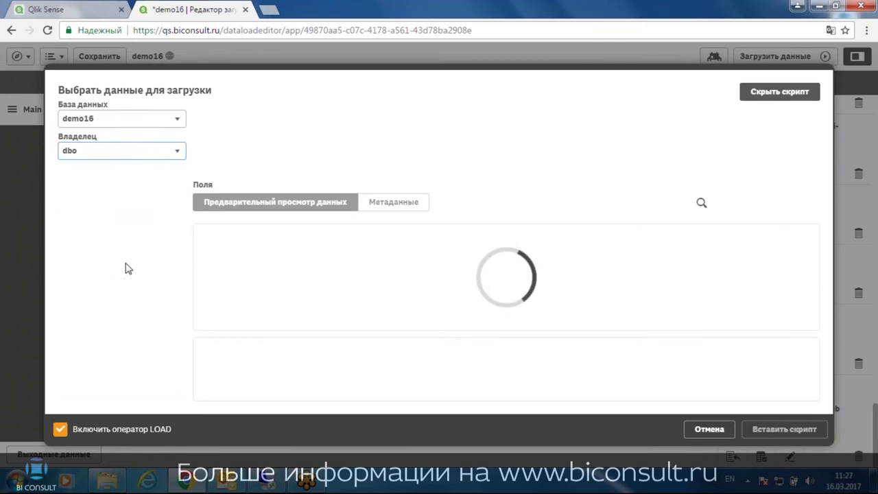
drag(183, 221, 183, 253)
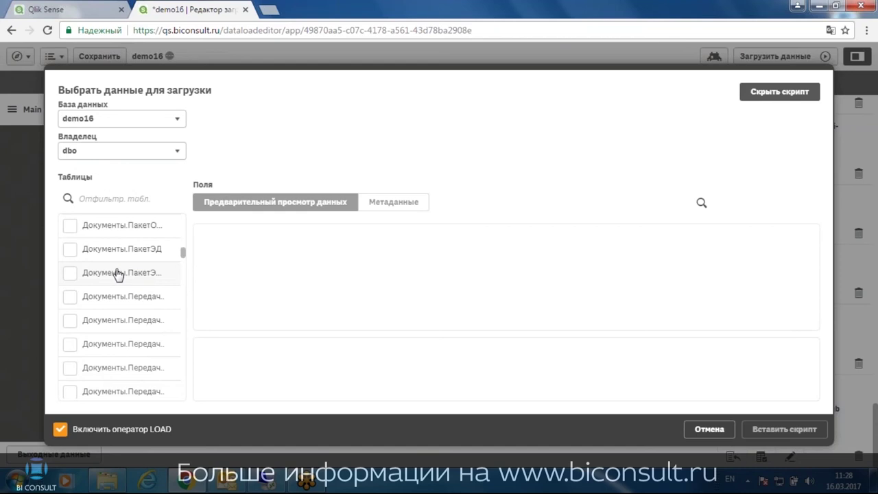
click(132, 272)
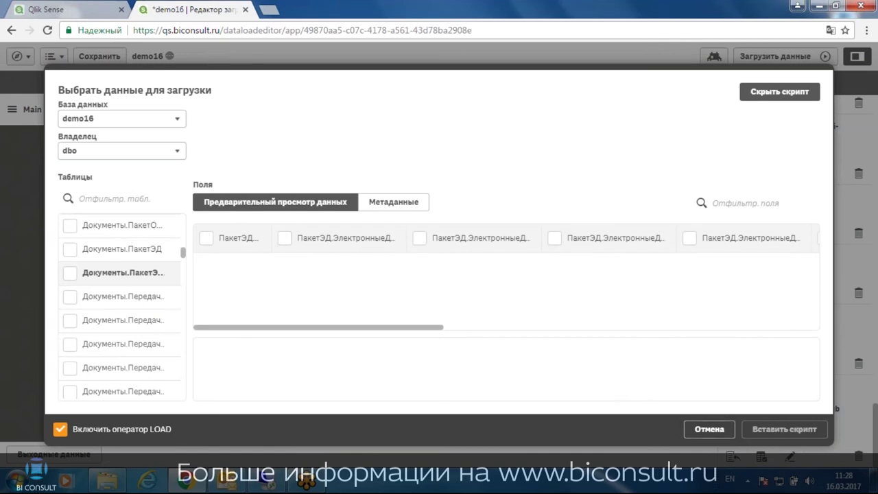
click(702, 430)
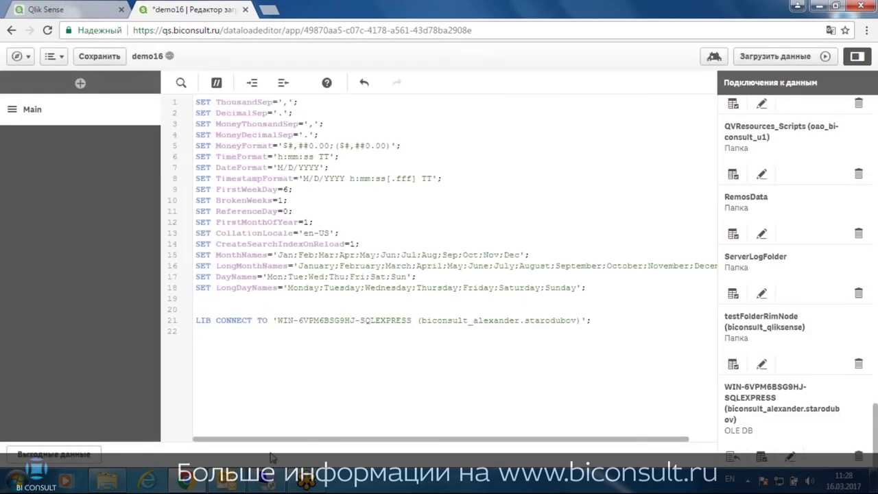
Copy the entire ScriptQVD1_demo16.txt script from Notepad on the remote desktop
click(268, 466)
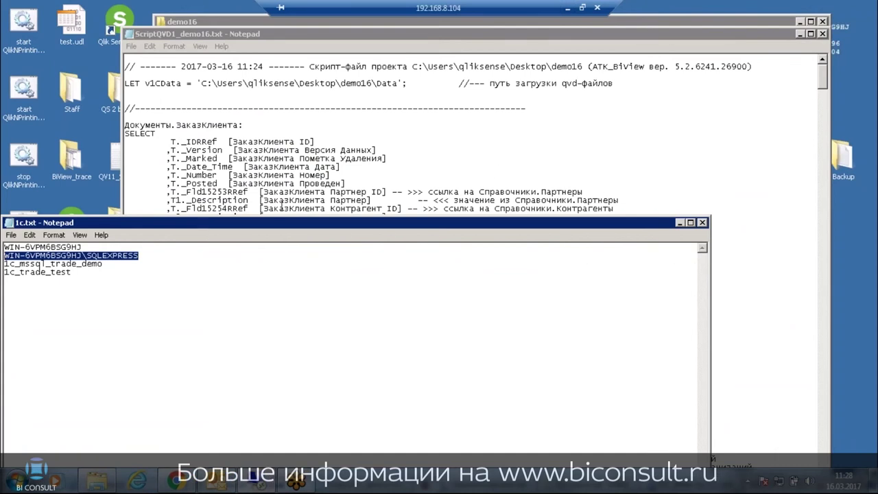
click(594, 169)
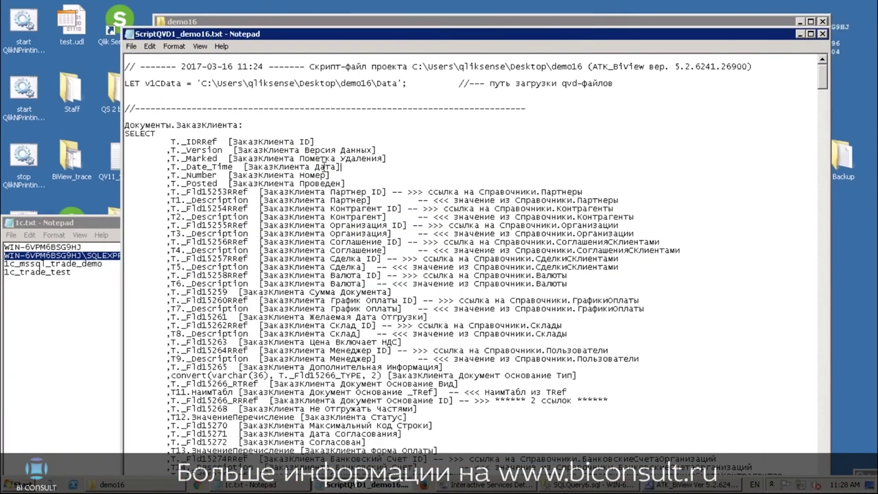
key(ctrl+a)
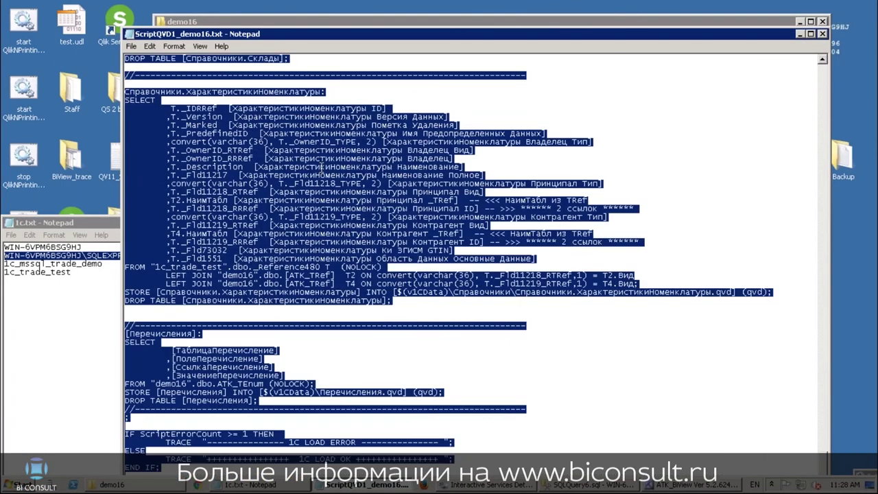
click(577, 9)
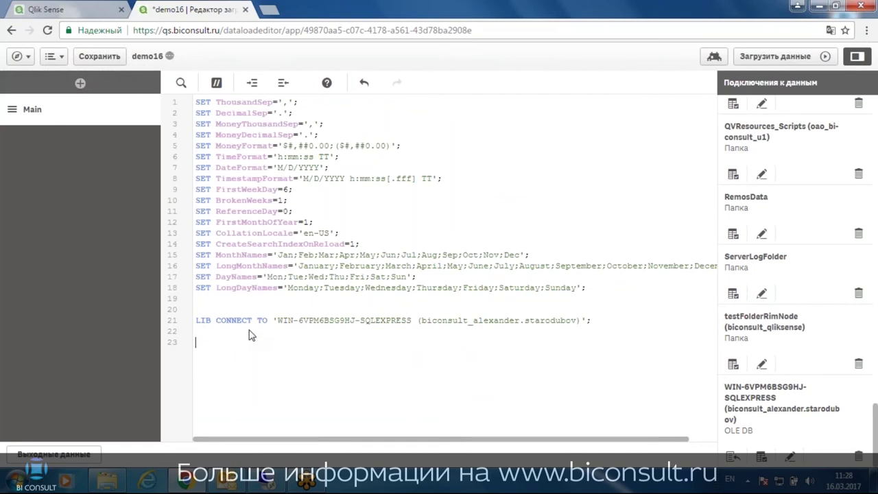
Paste the ScriptQVD1_demo16 script, check its STORE statement on line 618, and save
key(ctrl+v)
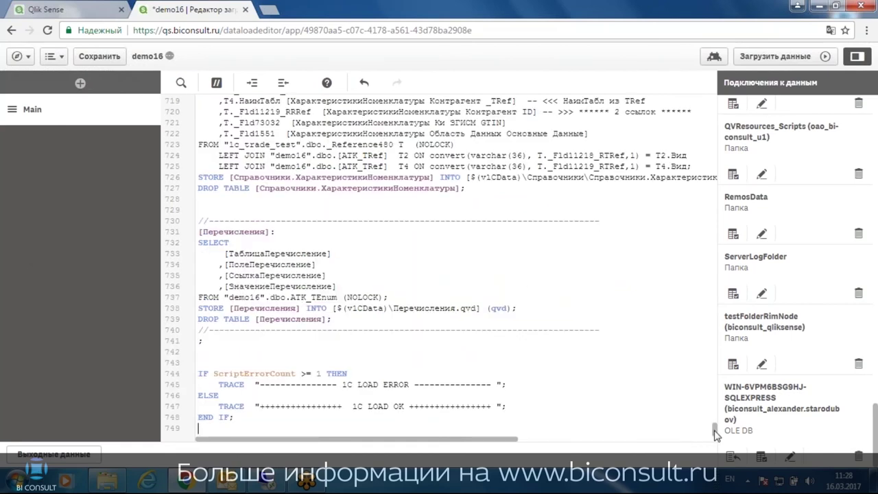
drag(715, 433, 714, 127)
scroll(367, 232, up, 10)
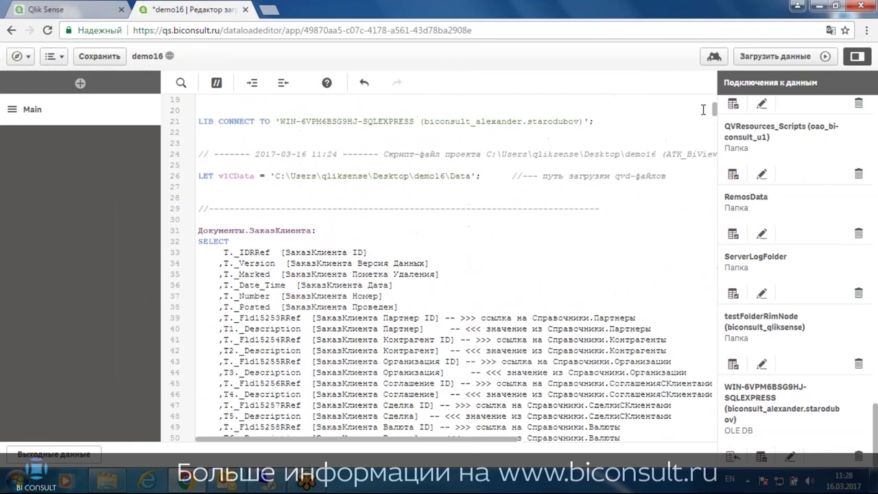
scroll(230, 287, down, 4)
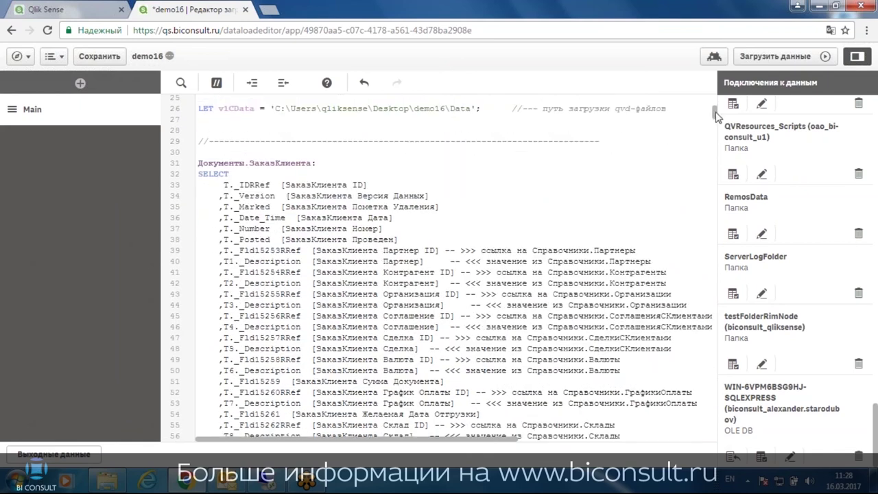
drag(715, 115, 708, 371)
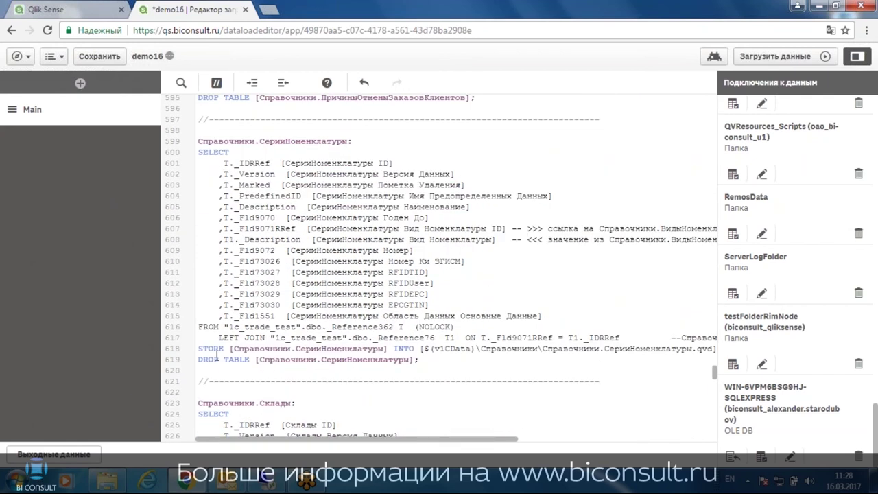
drag(199, 350, 212, 350)
double_click(208, 348)
drag(256, 349, 655, 357)
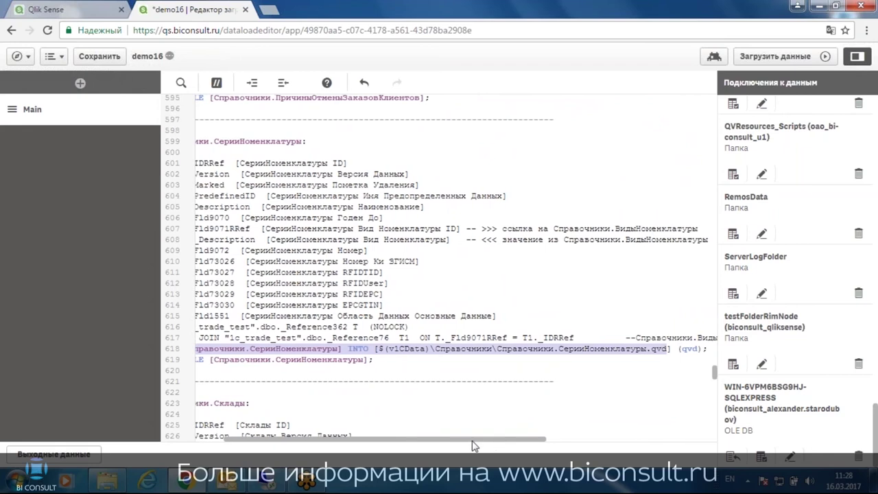
drag(494, 437, 317, 443)
click(97, 61)
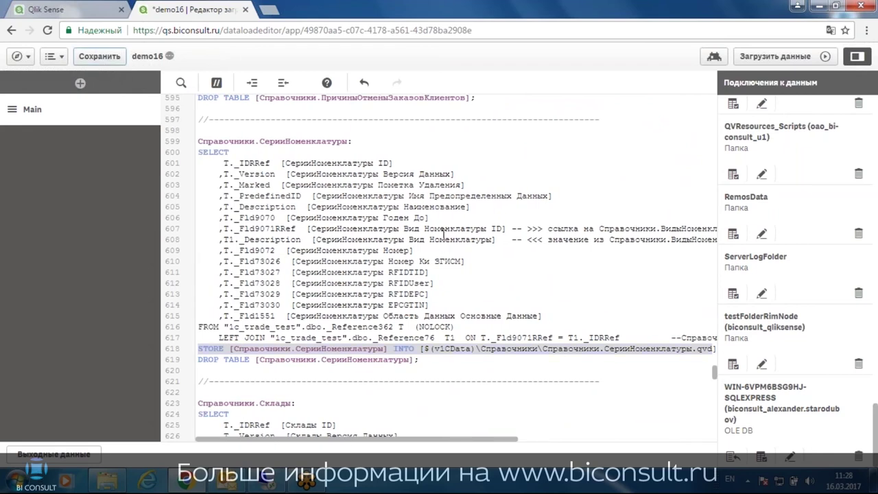
Run Загрузить данные and close the progress dialog once it reports 'Успешно выполнено'
click(776, 56)
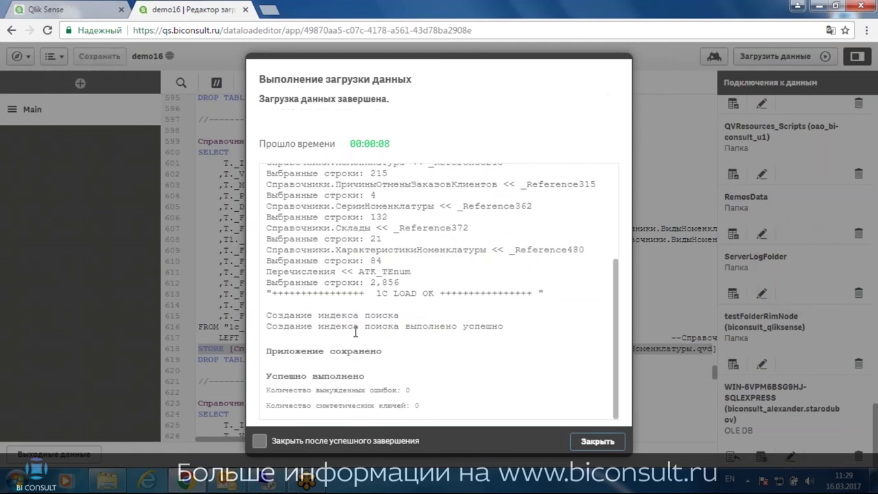
click(594, 441)
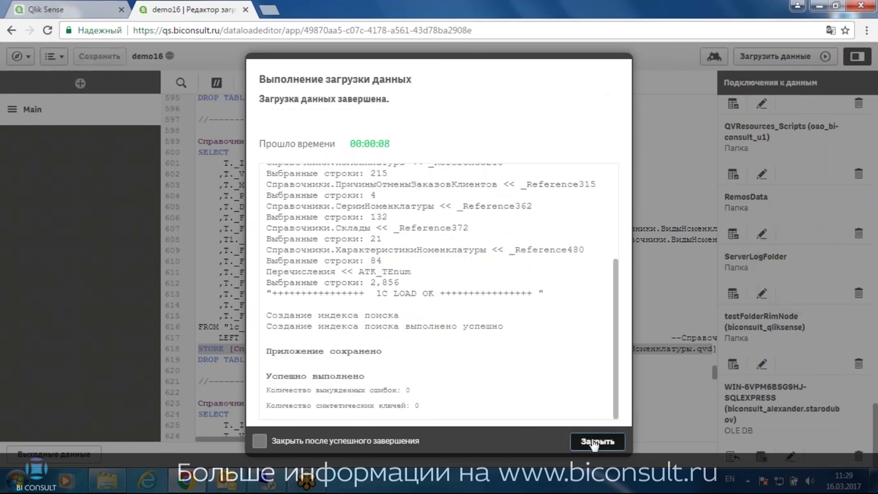
Close the ScriptQVD1 Notepad window and bring the demo16 folder forward
click(272, 480)
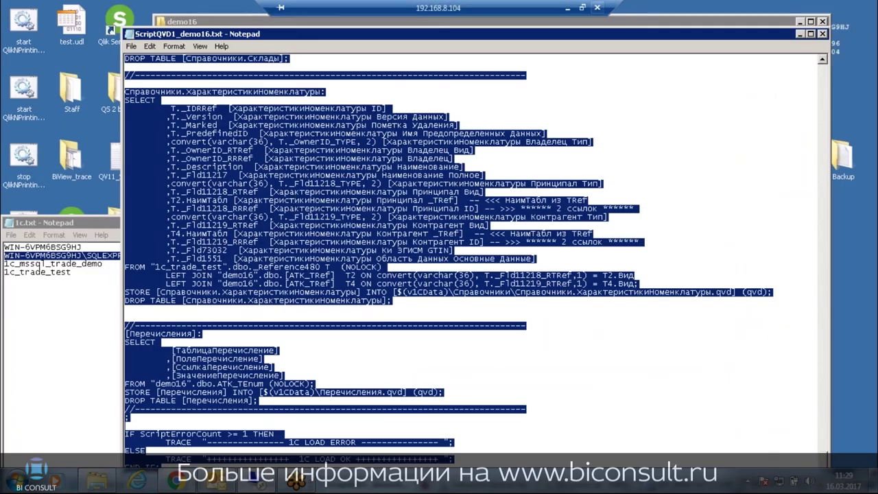
click(823, 35)
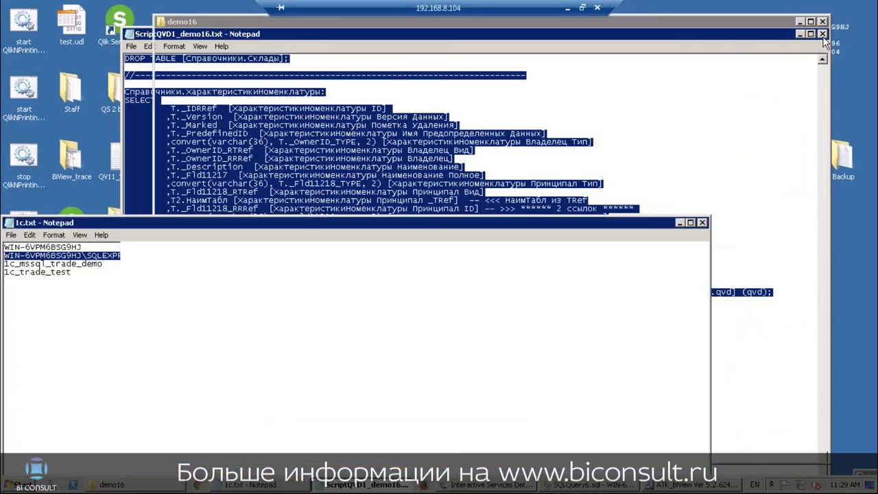
click(345, 23)
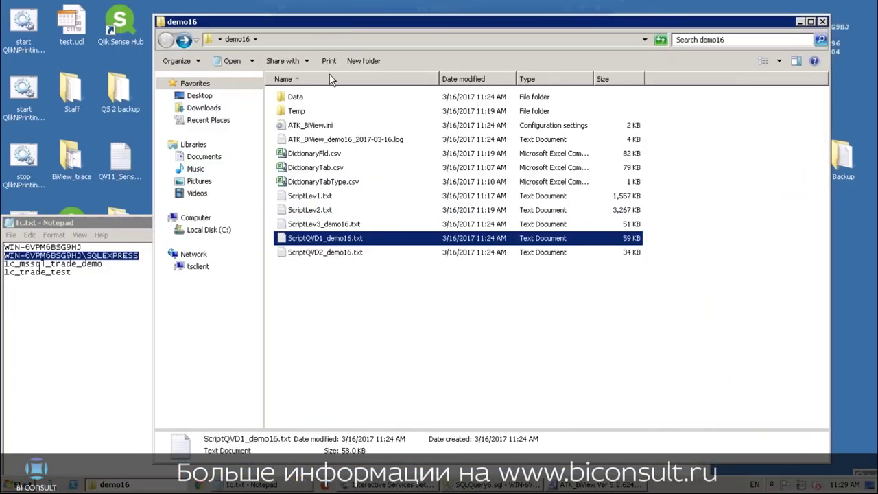
Check the QVD files in the Data subfolders Документы, Справочники and РегистрыНакопления
double_click(296, 101)
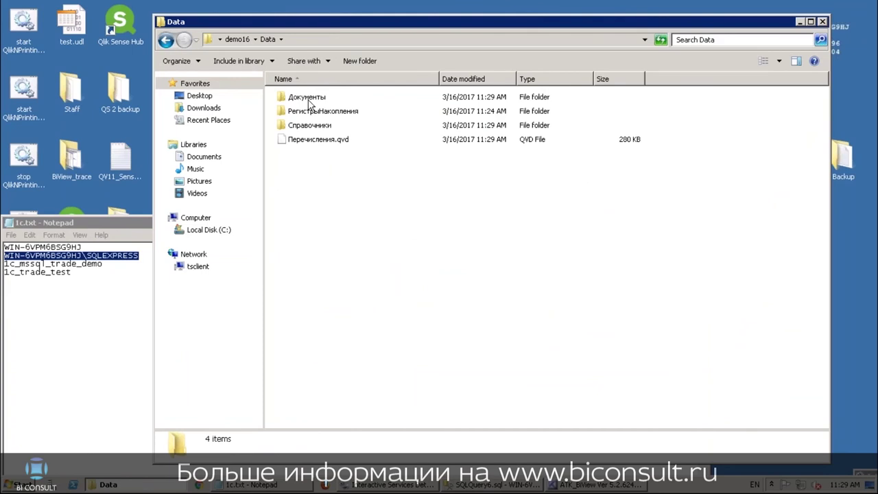
double_click(308, 100)
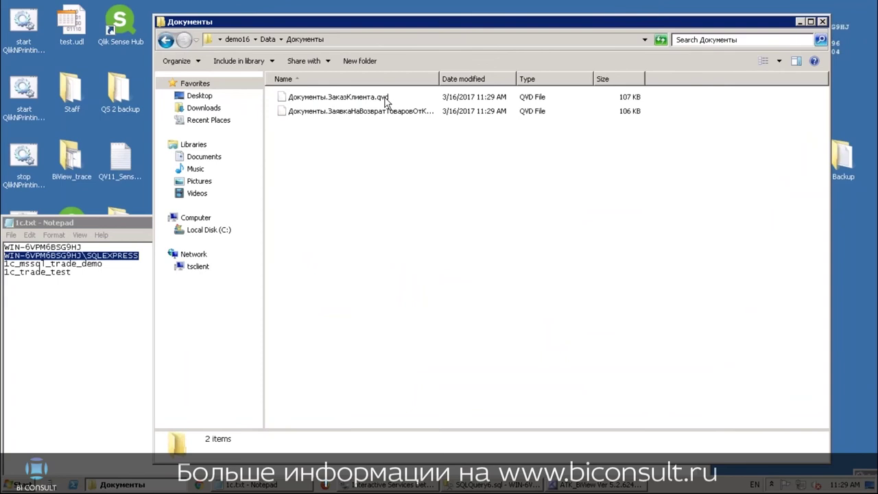
key(BackSpace)
key(Down)
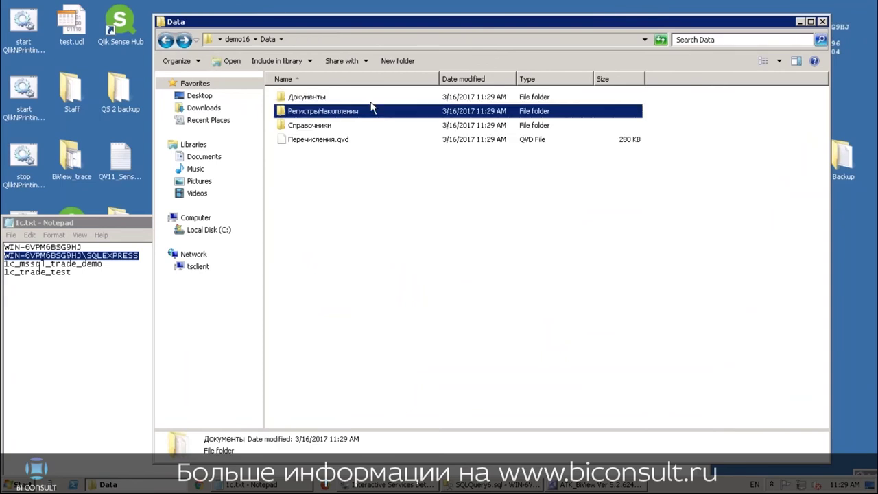
key(Down)
key(Return)
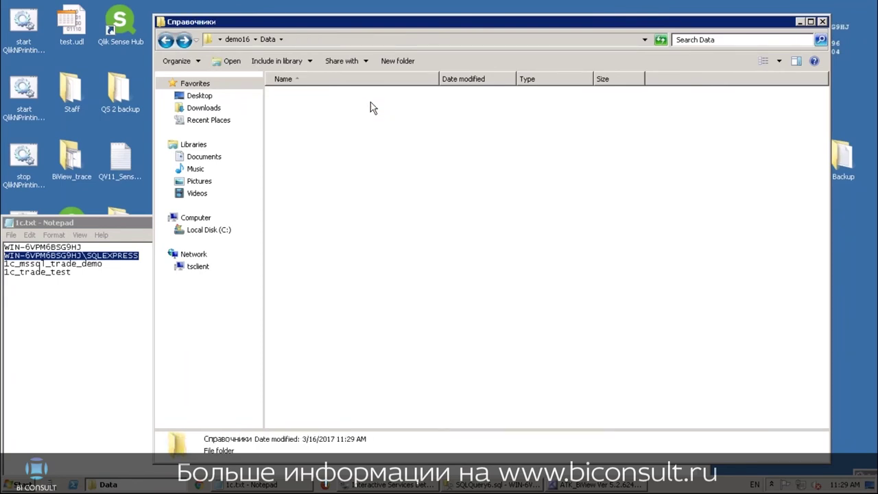
key(BackSpace)
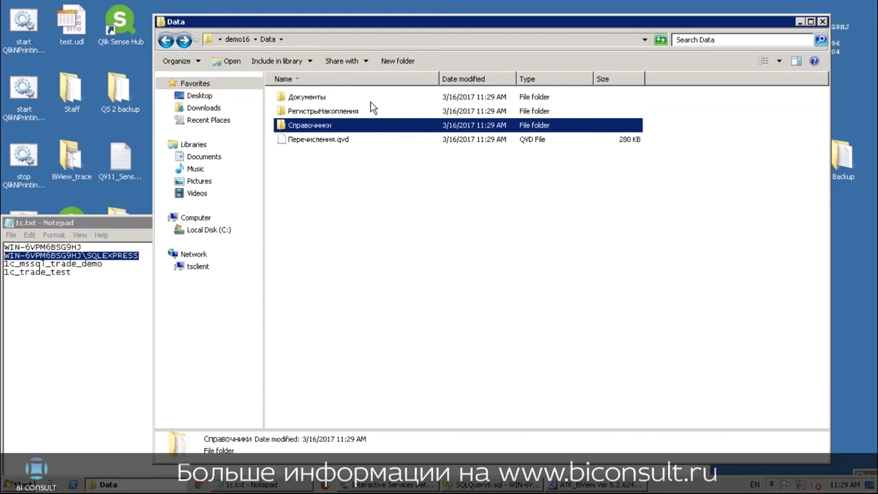
key(Up)
key(Return)
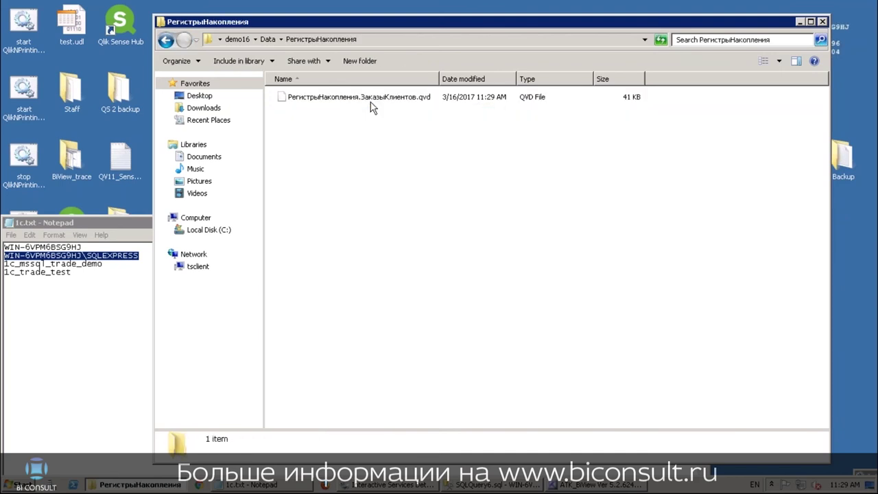
key(BackSpace)
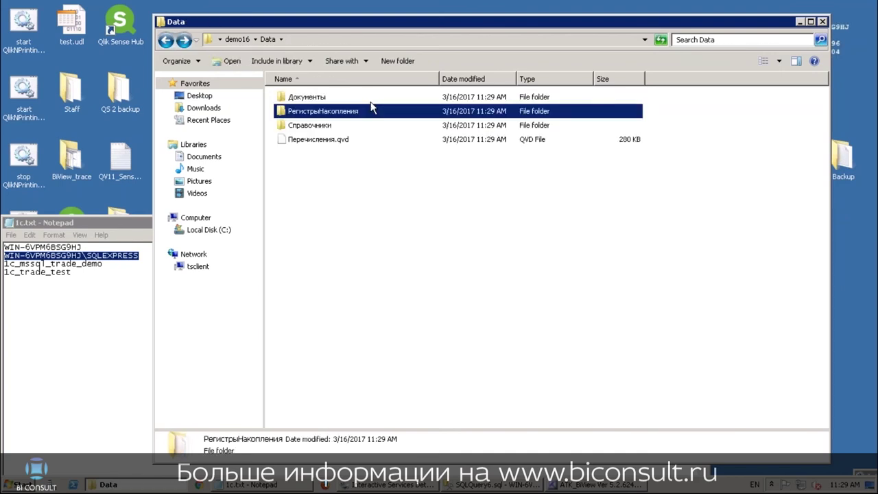
Minimize the 1c.txt notes and return to the demo16 folder, selecting ScriptQVD2_demo16.txt
click(92, 219)
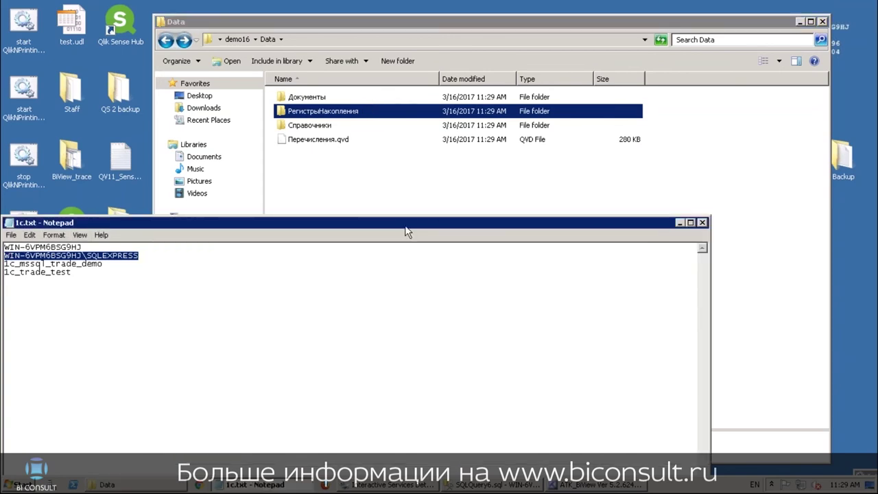
click(681, 223)
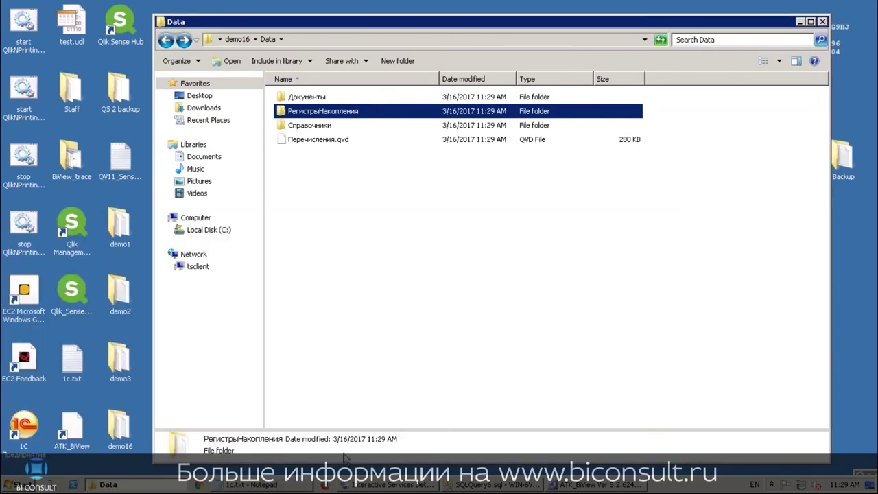
click(471, 232)
key(BackSpace)
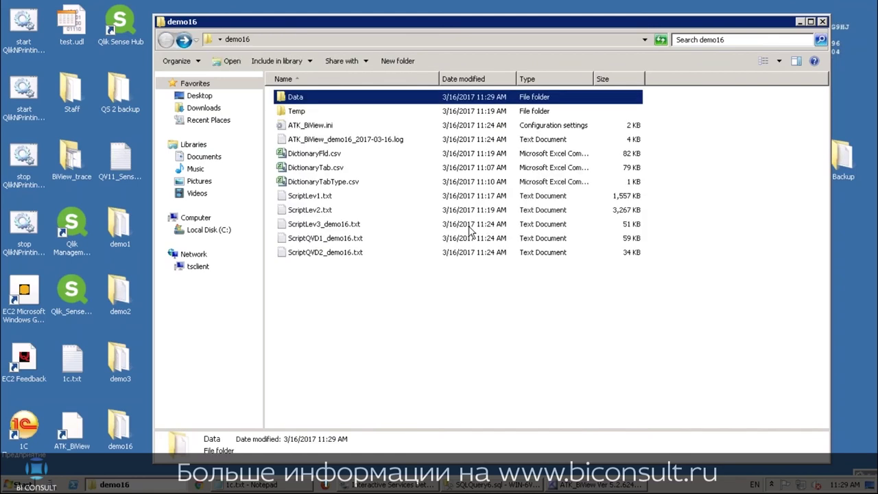
click(311, 253)
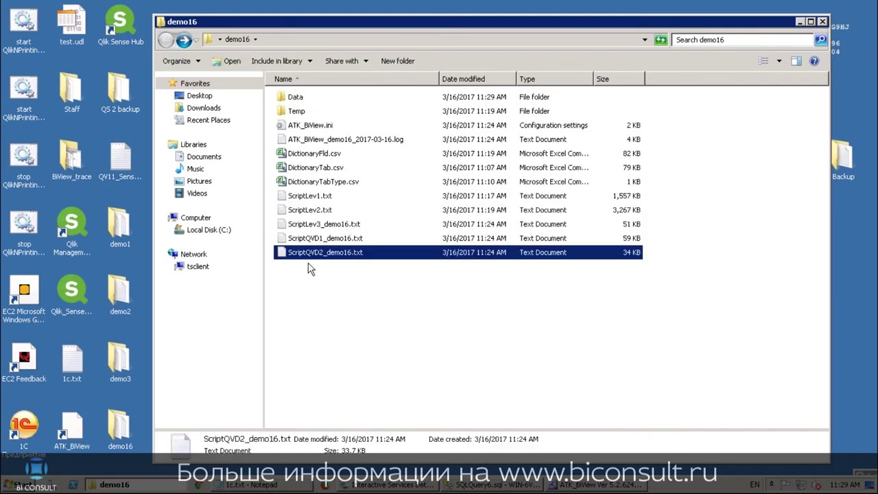
Open ScriptQVD2_demo16.txt in Notepad, copy all its text, and return to Qlik Sense
double_click(309, 255)
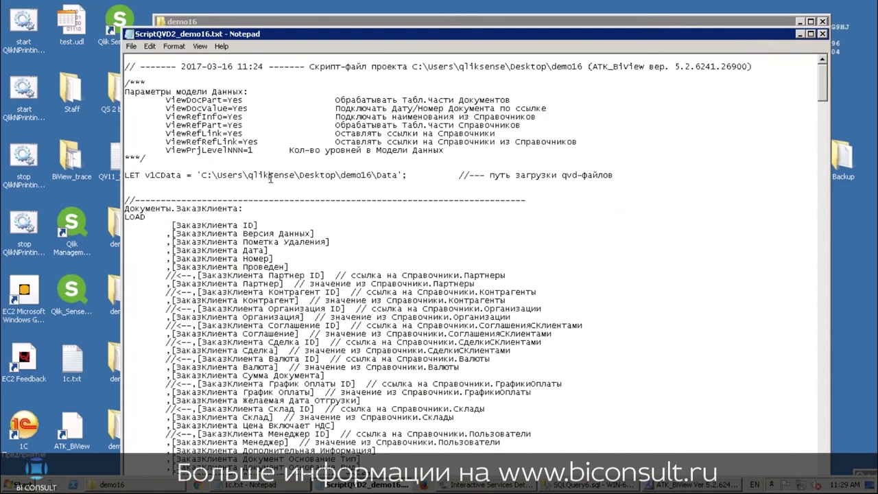
key(ctrl+a)
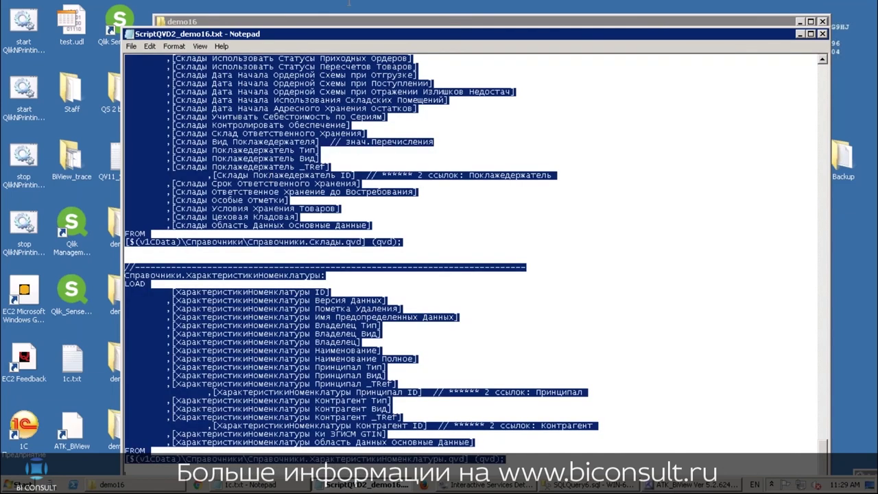
click(566, 8)
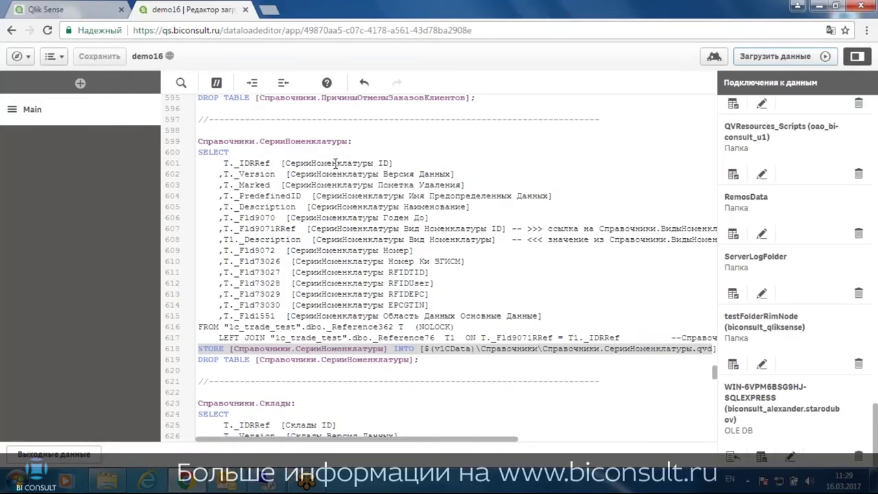
Replace the script from LIB CONNECT to the end with the pasted ScriptQVD2 QVD loading script
scroll(704, 341, up, 10)
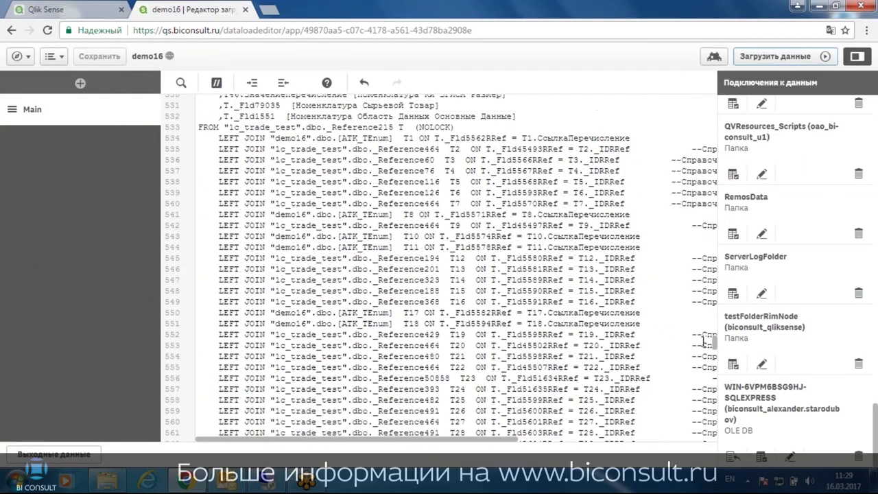
drag(713, 343, 711, 101)
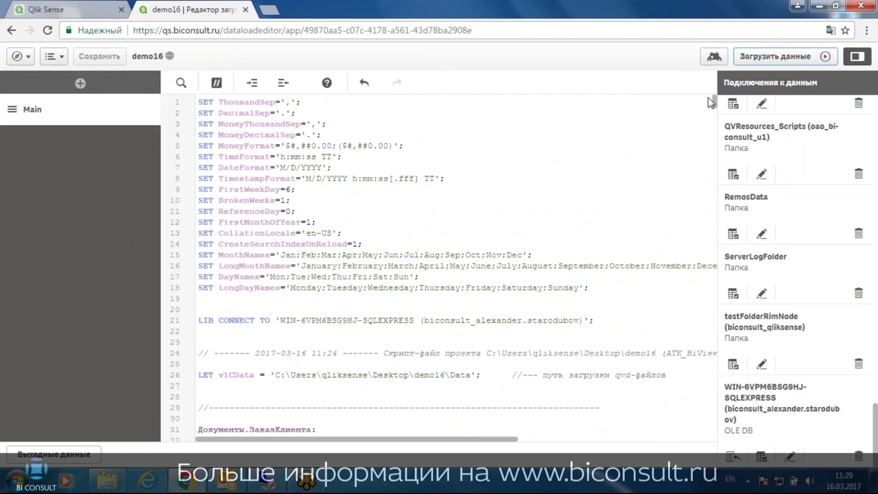
scroll(332, 280, down, 4)
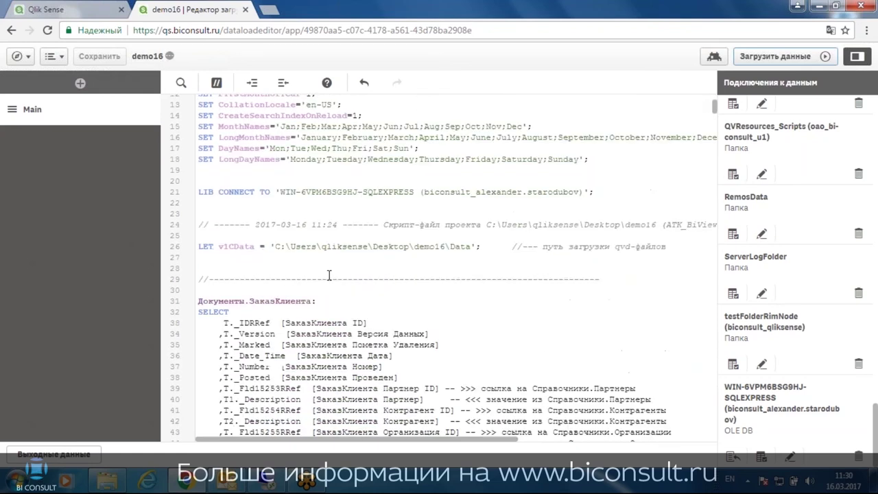
drag(200, 190, 534, 447)
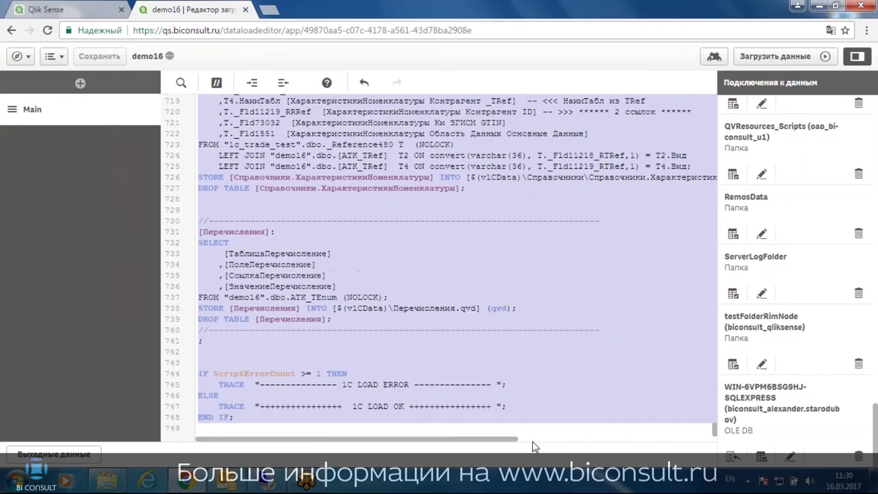
key(Delete)
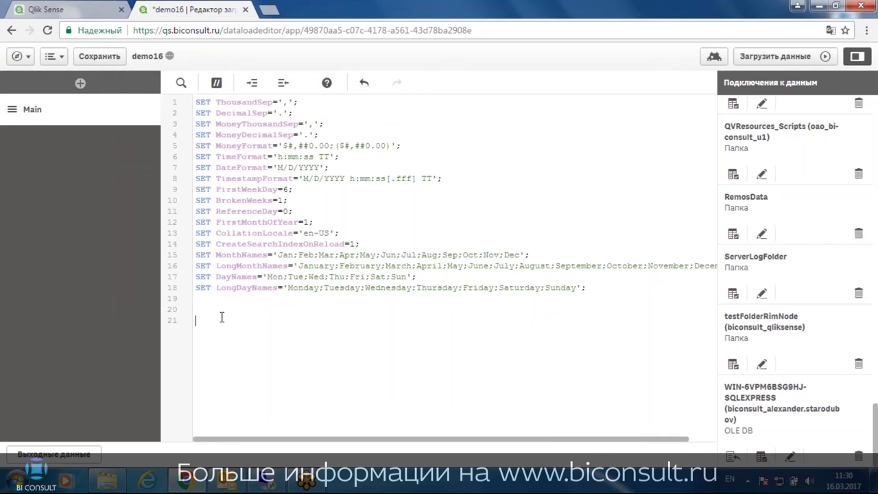
key(ctrl+v)
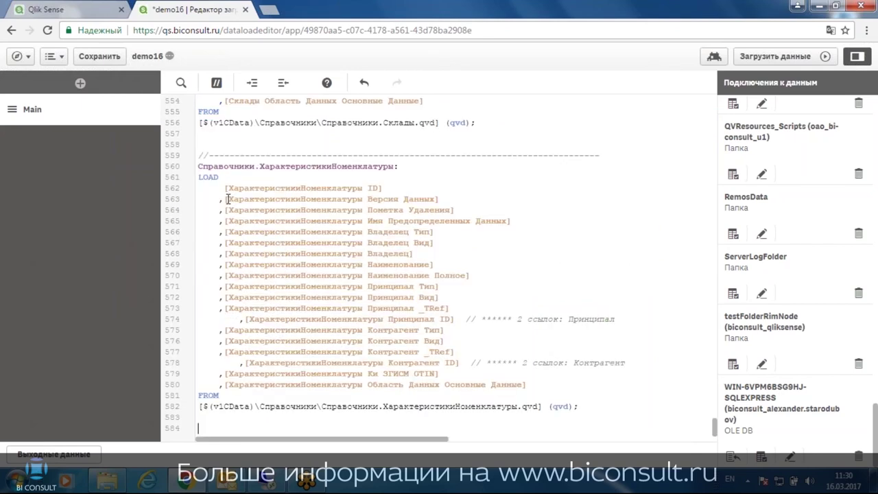
Review the pasted script, including ЗаказКлиента on line 41 and Документ Основание on line 69, then save
scroll(227, 199, up, 11)
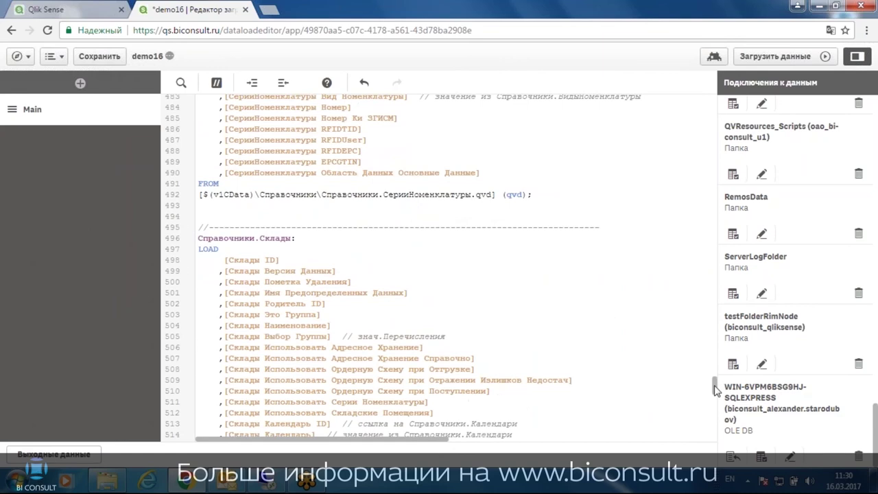
drag(716, 390, 692, 154)
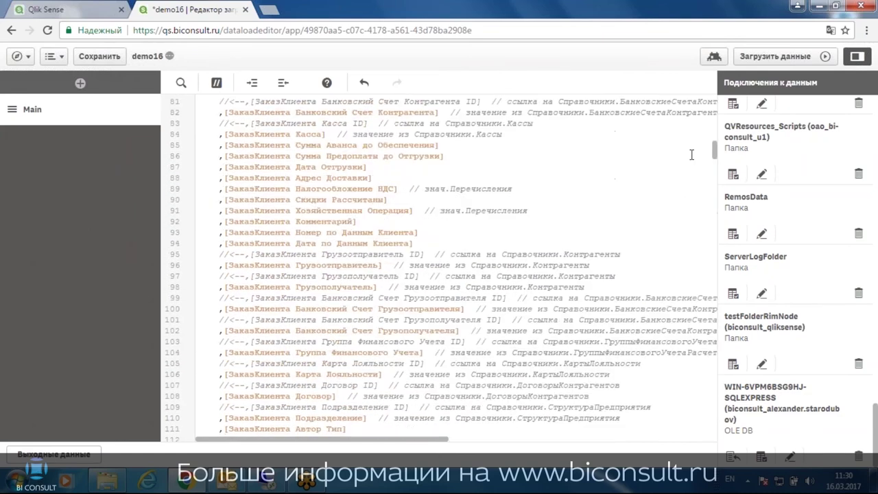
scroll(384, 198, up, 10)
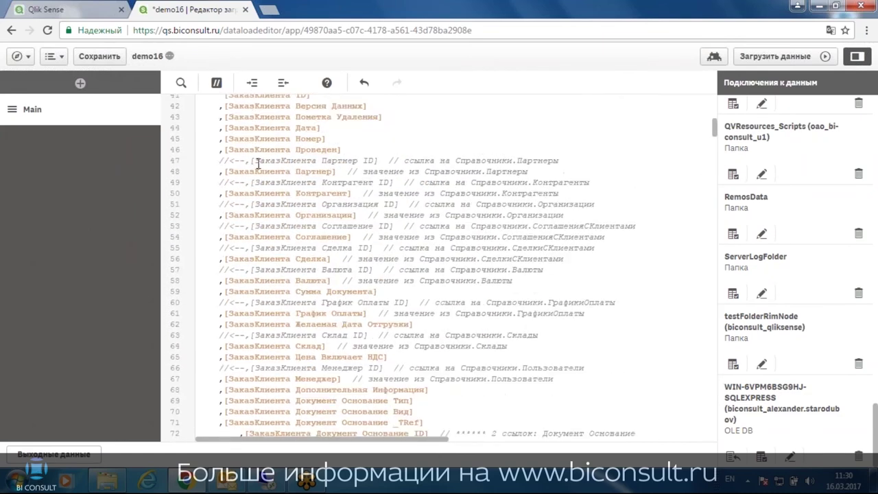
scroll(259, 171, down, 2)
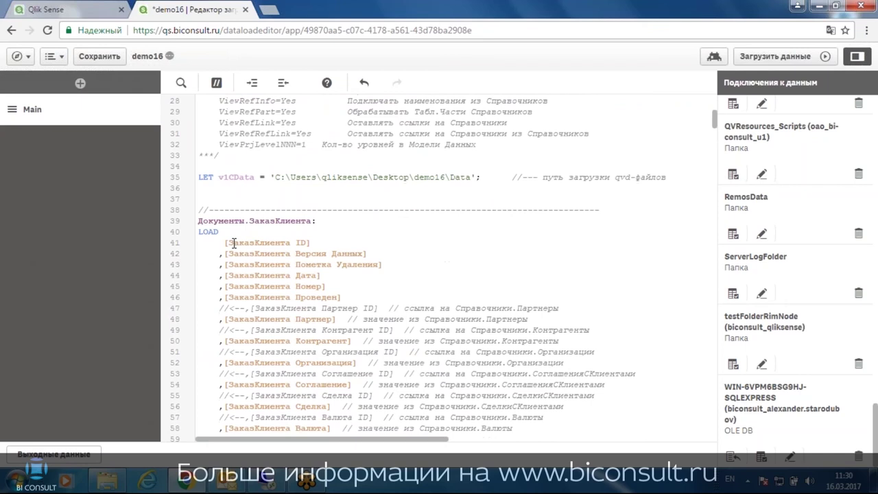
drag(234, 243, 281, 243)
scroll(260, 278, down, 2)
drag(255, 300, 289, 300)
scroll(300, 306, down, 2)
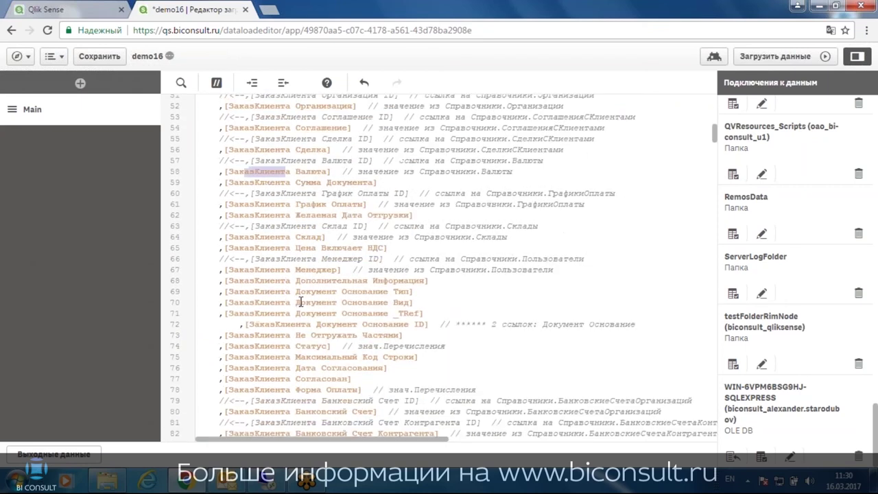
drag(251, 296, 352, 295)
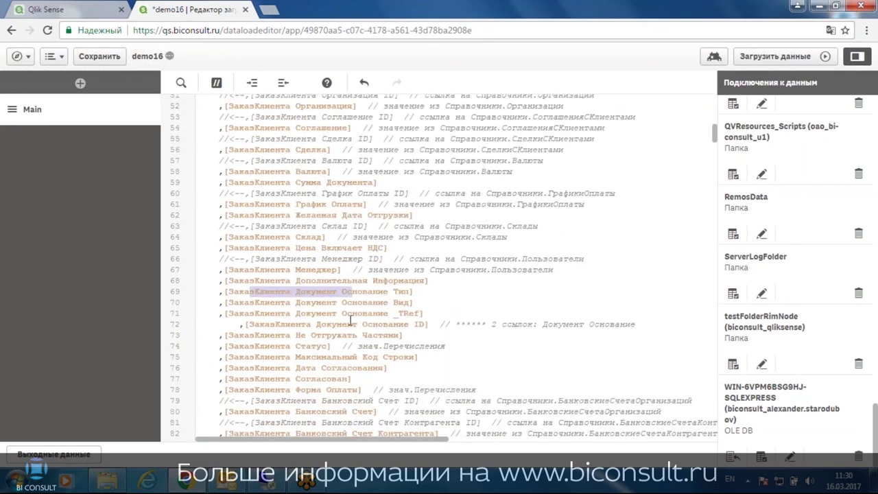
scroll(351, 320, down, 4)
scroll(303, 275, down, 13)
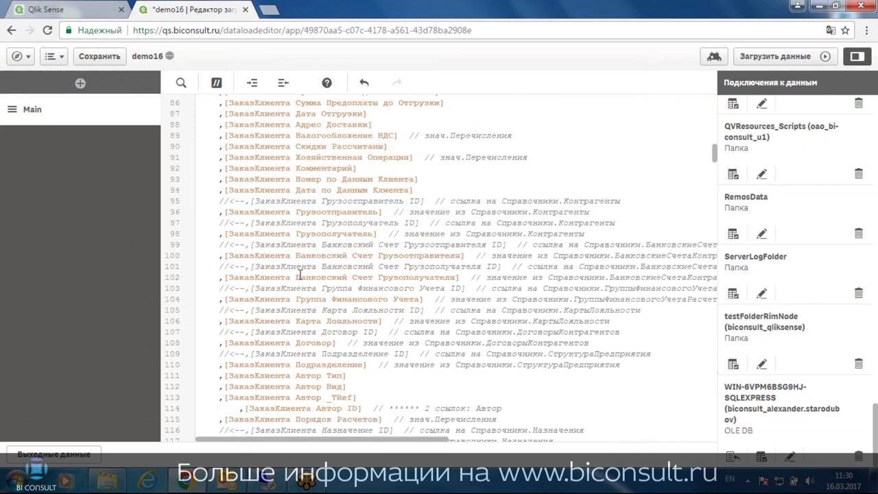
scroll(270, 169, up, 1)
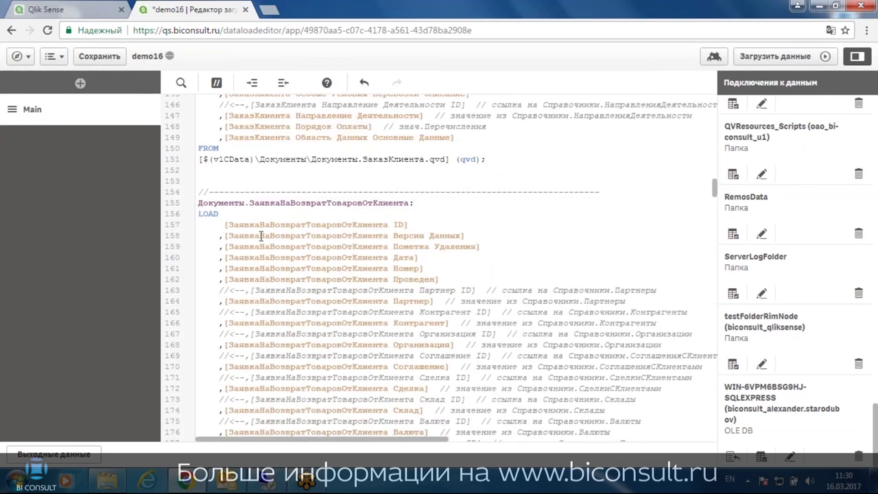
scroll(263, 244, down, 20)
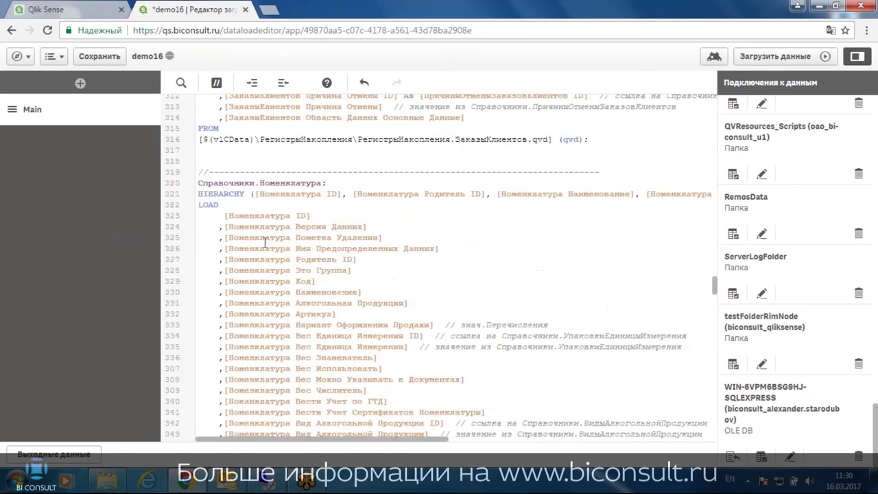
scroll(269, 243, down, 7)
click(96, 56)
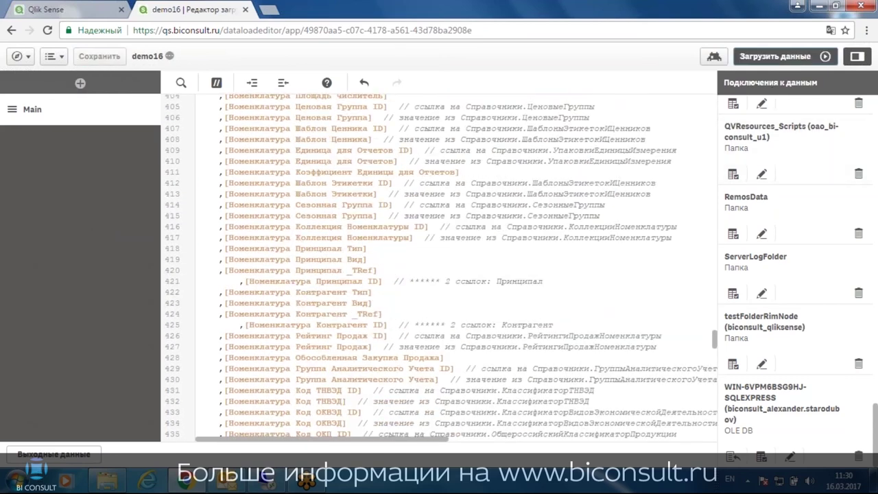
Reload demo16's data from the script, then open Просмотр модели данных in a new tab
click(775, 56)
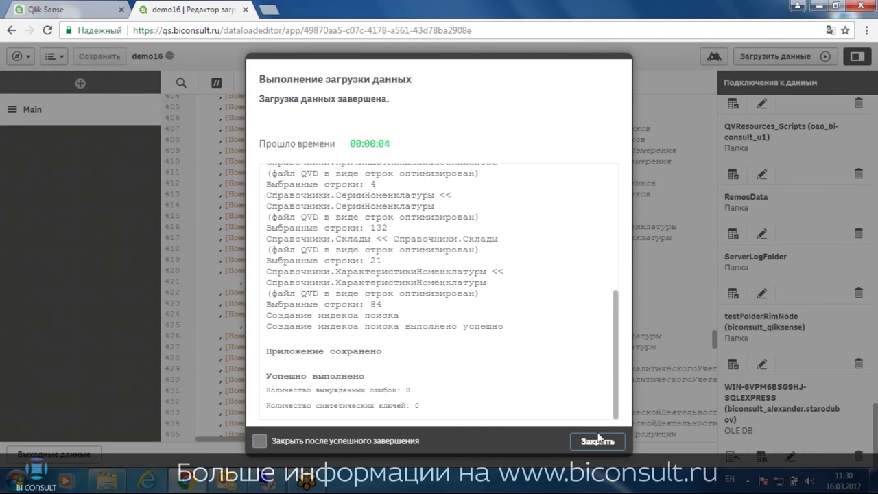
click(597, 442)
click(17, 56)
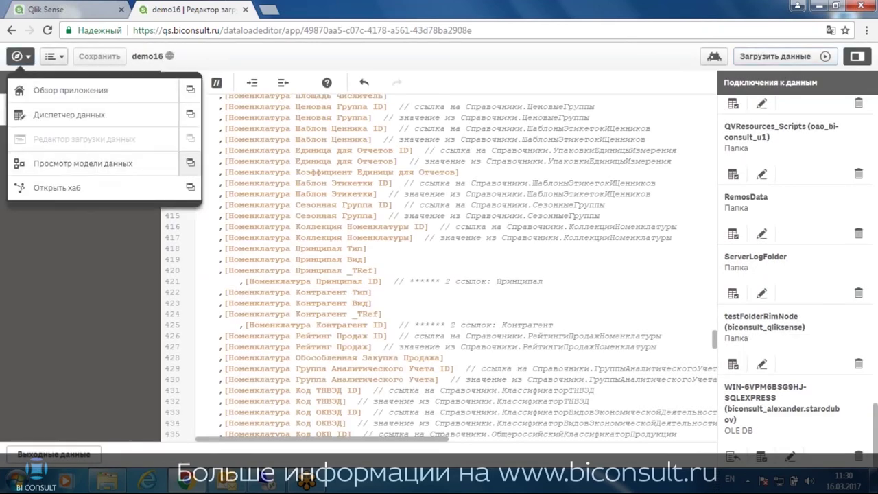
click(190, 164)
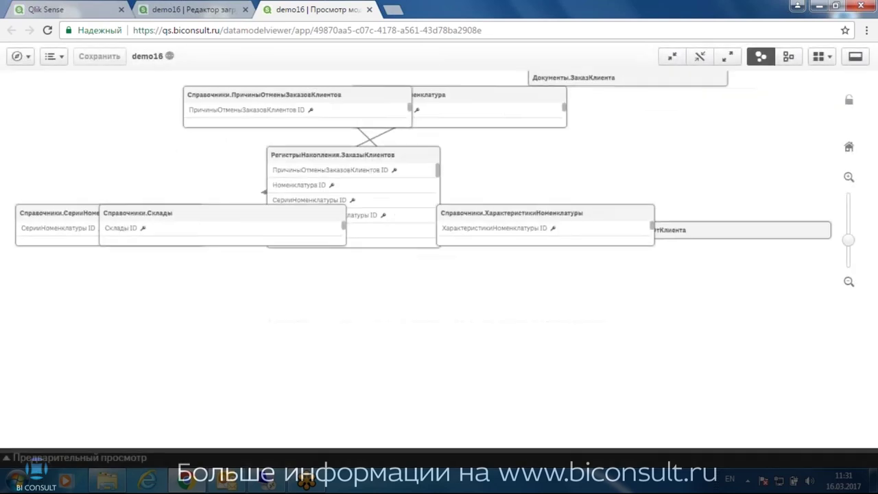
Expand all tables, arrange РегистрыНакопления.ЗаказыКлиентов among its Справочники tables like Склады, and save the layout
click(850, 284)
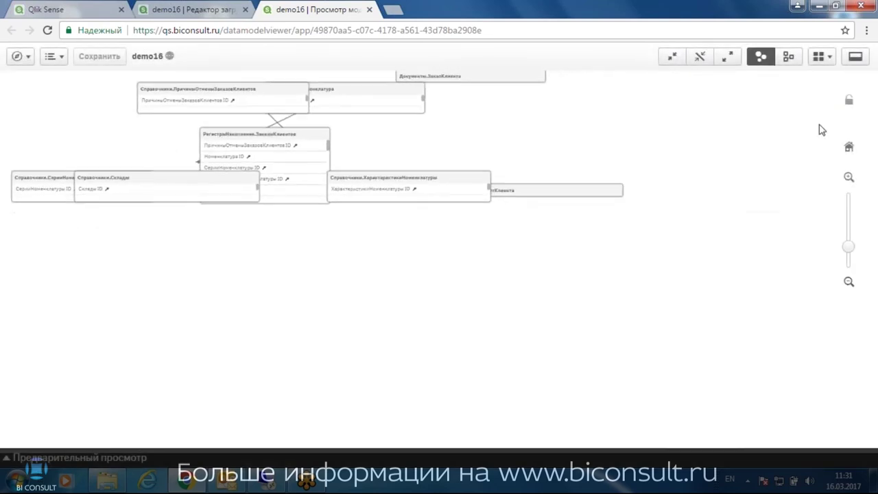
click(728, 57)
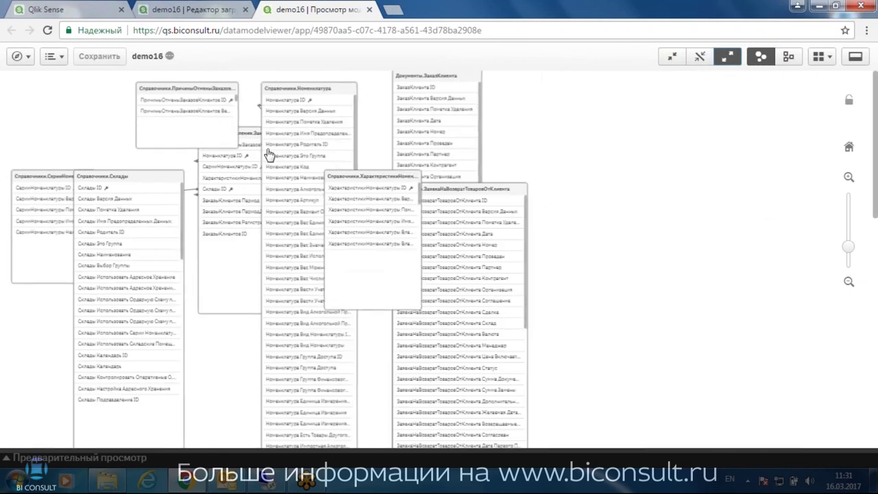
drag(250, 142, 258, 220)
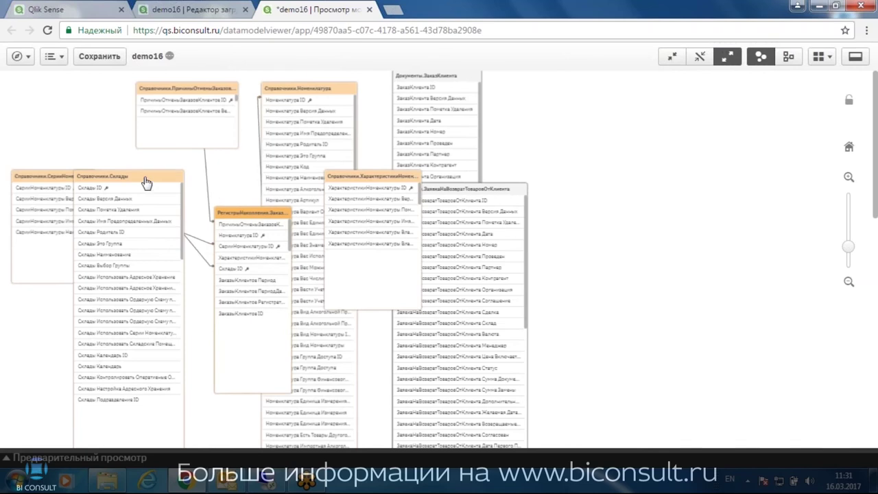
drag(146, 181, 103, 283)
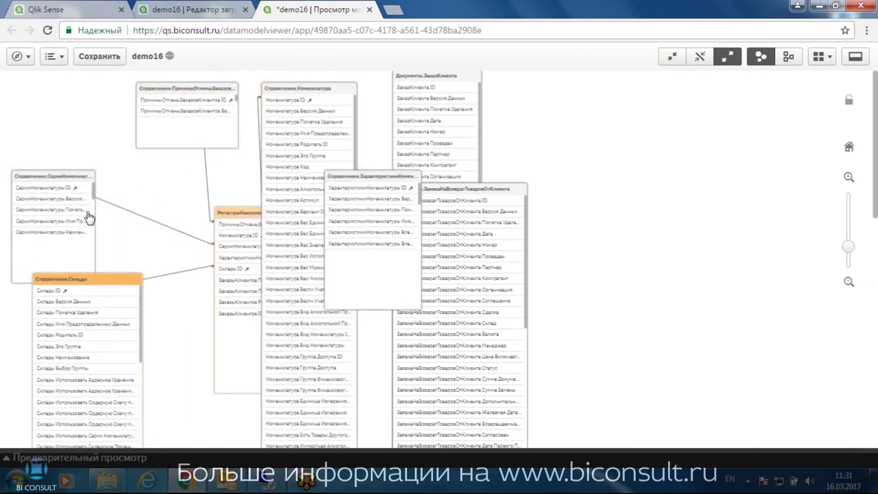
click(200, 89)
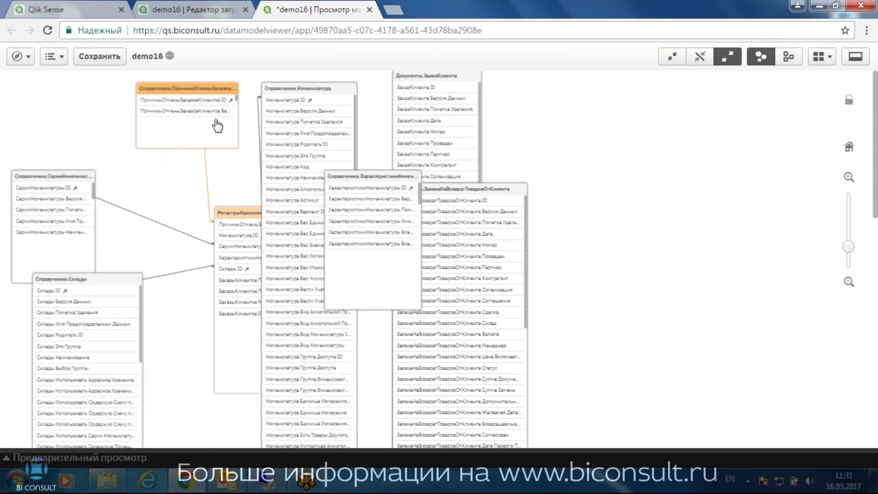
click(55, 183)
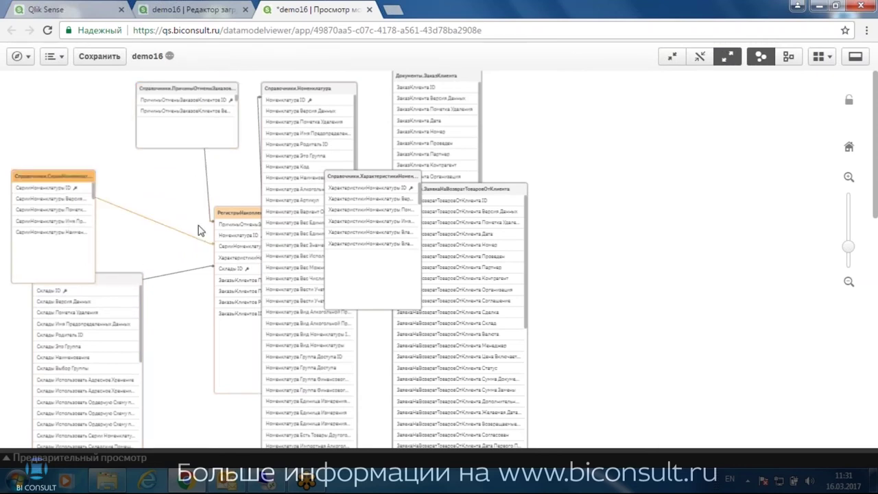
drag(233, 218, 192, 207)
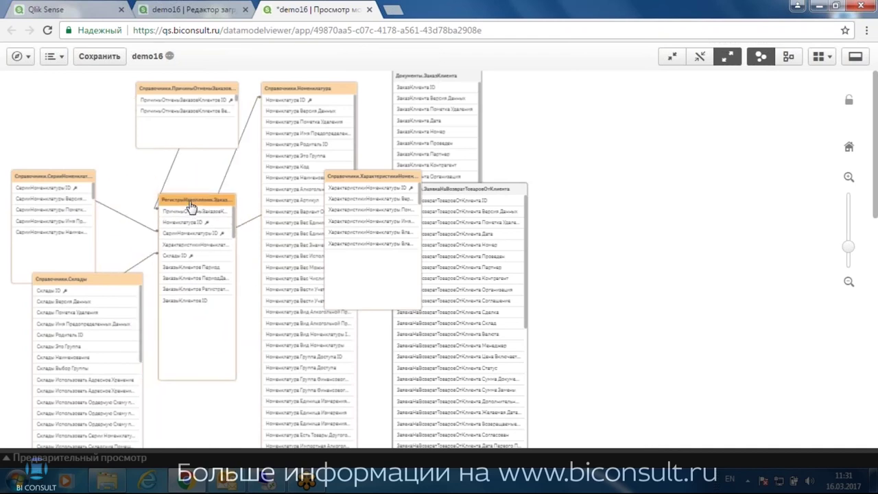
click(100, 56)
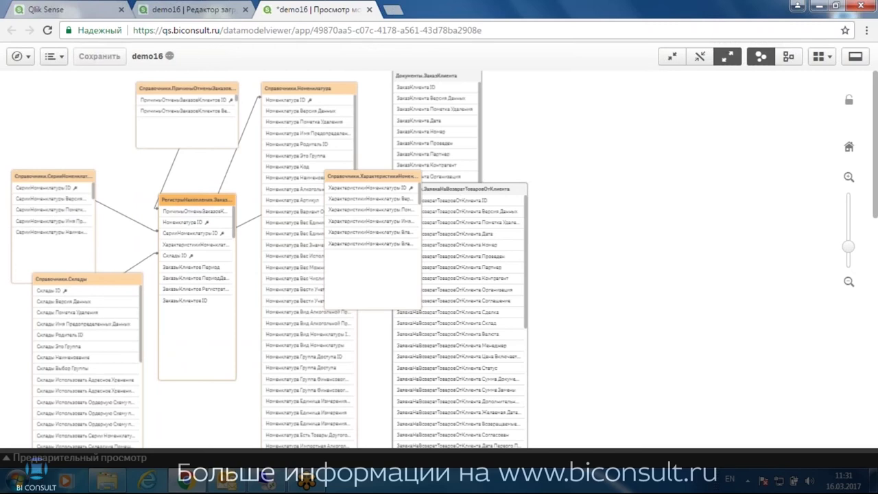
From the demo16 app overview, create a new sheet, Мой новый лист
click(26, 57)
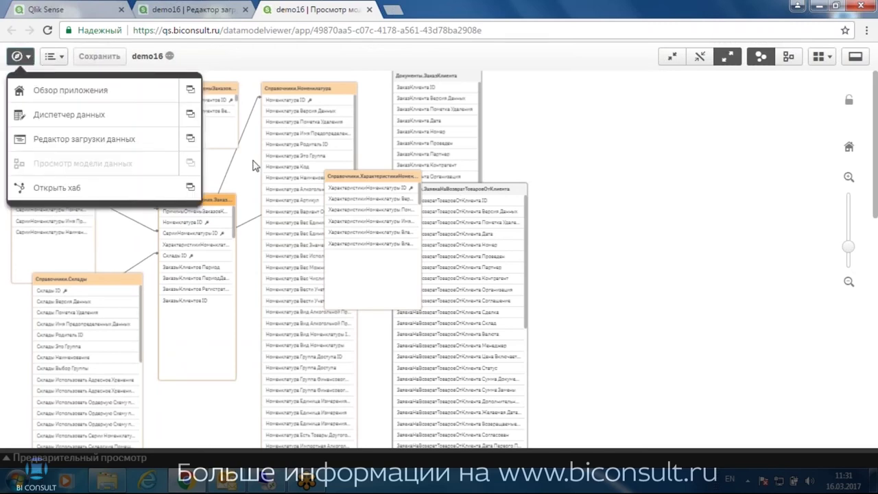
click(69, 90)
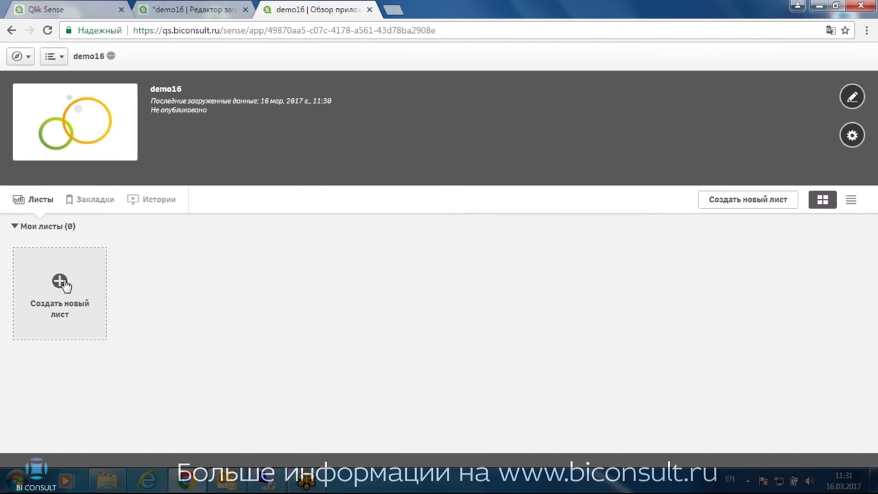
click(61, 283)
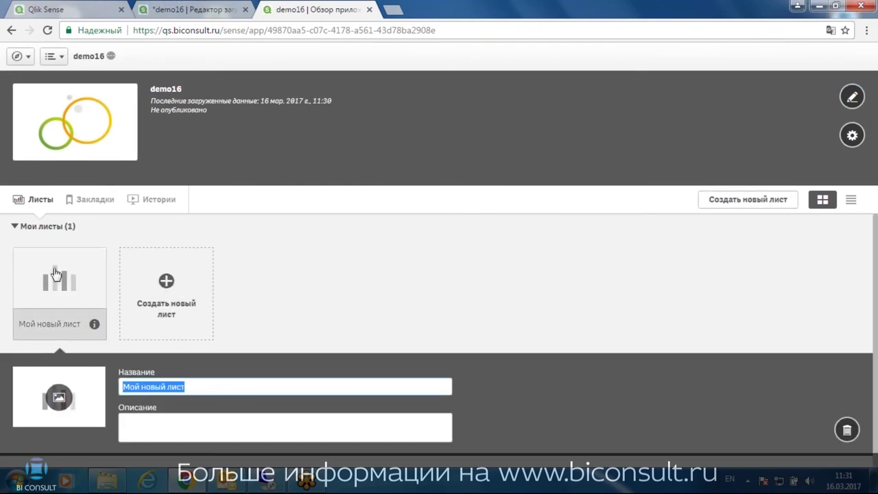
Open the empty Мой новый лист sheet and switch it into edit mode
click(60, 280)
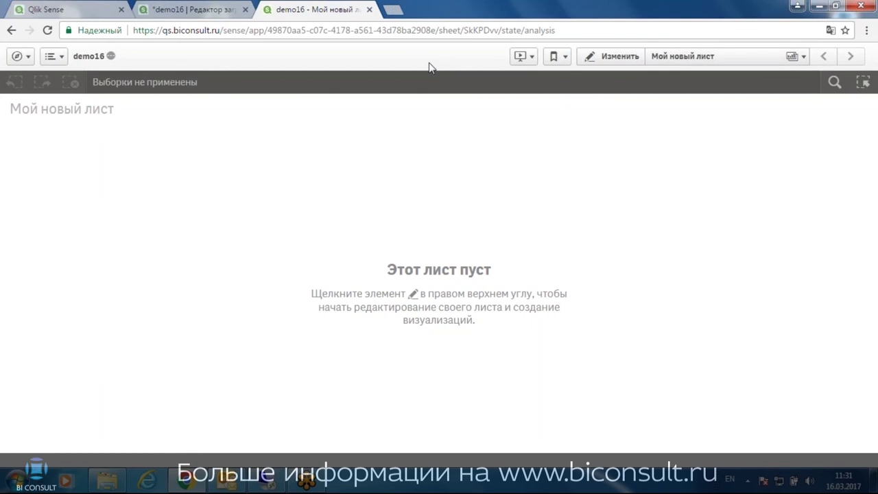
click(592, 61)
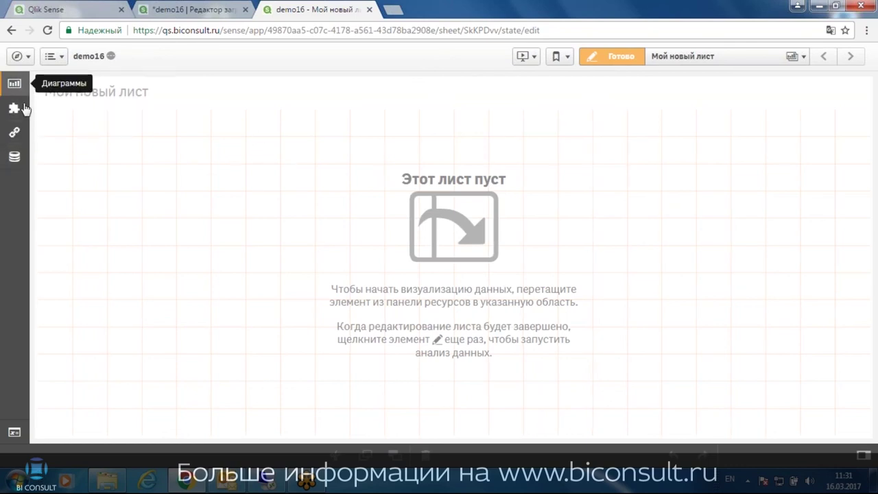
Browse Диаграммы, Пользовательские объекты and the empty Измерения, Меры, Визуализации, ending on Поля
click(17, 88)
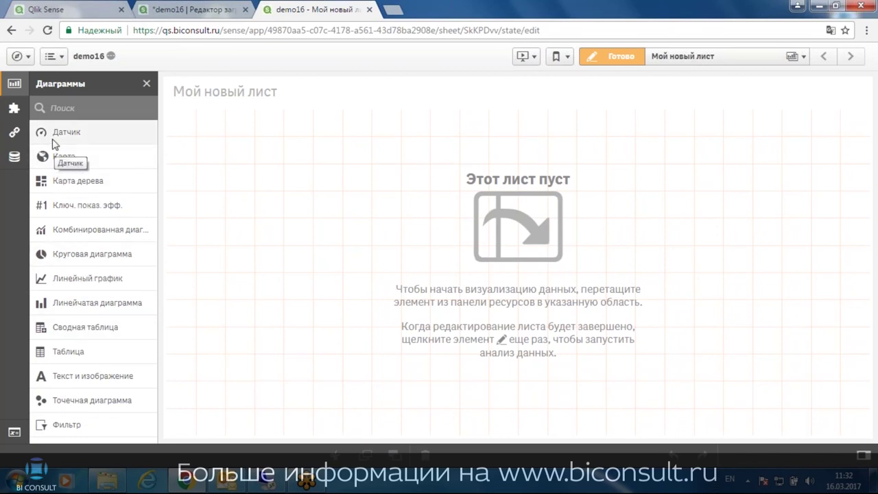
click(14, 107)
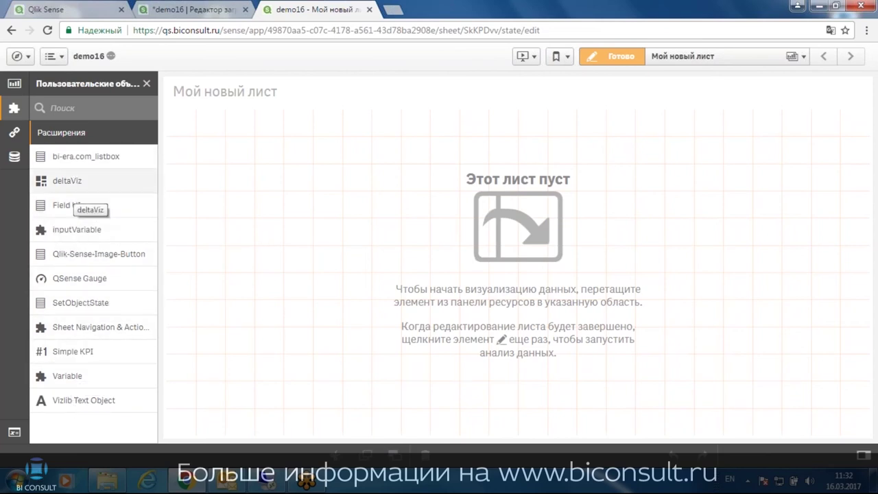
click(13, 133)
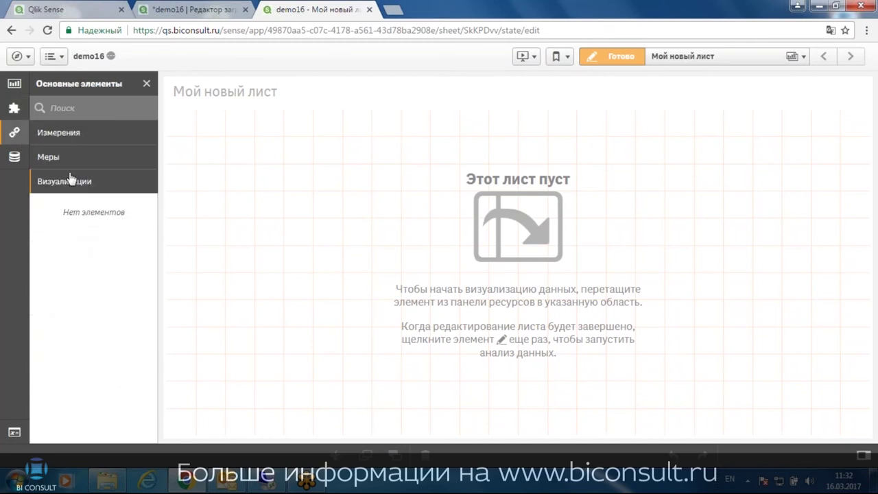
click(74, 136)
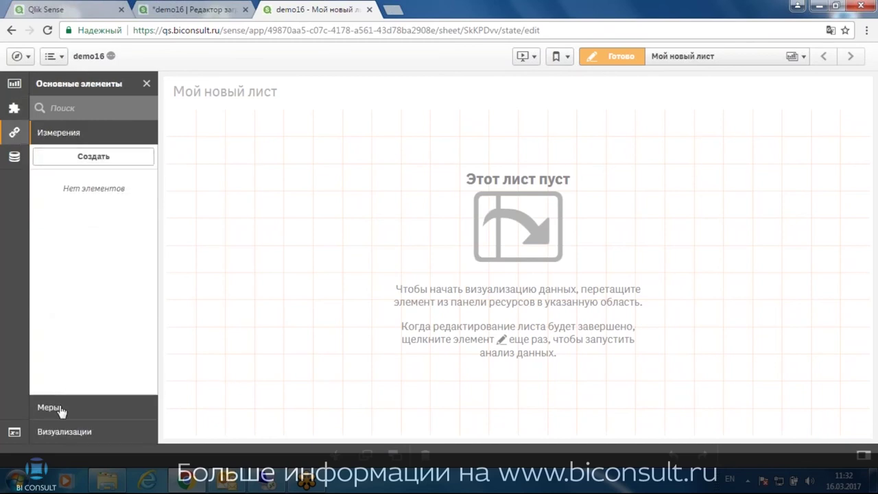
click(62, 411)
click(68, 135)
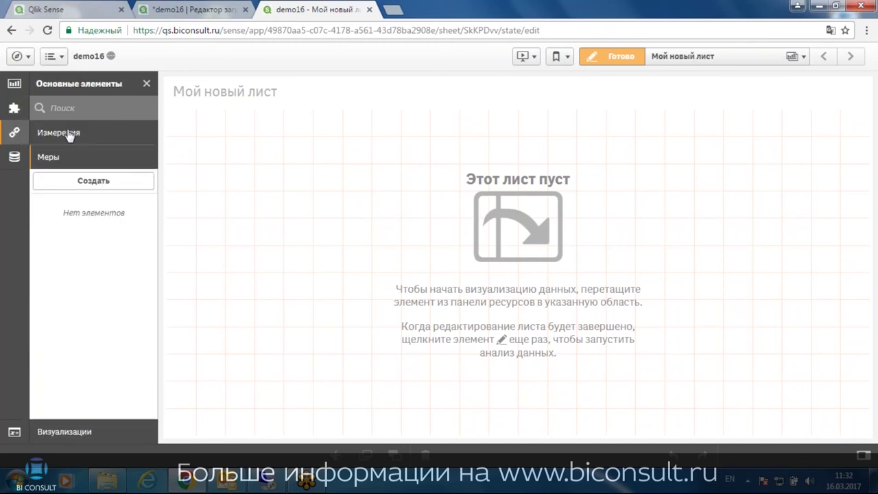
click(76, 437)
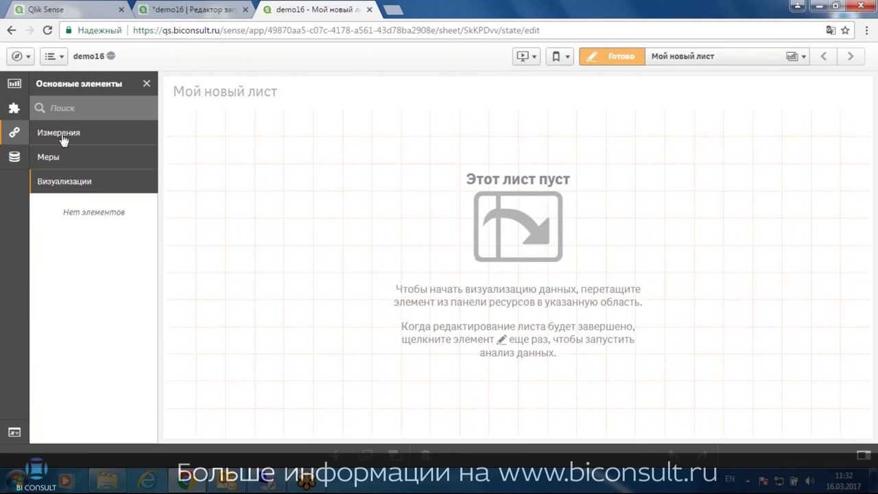
click(13, 157)
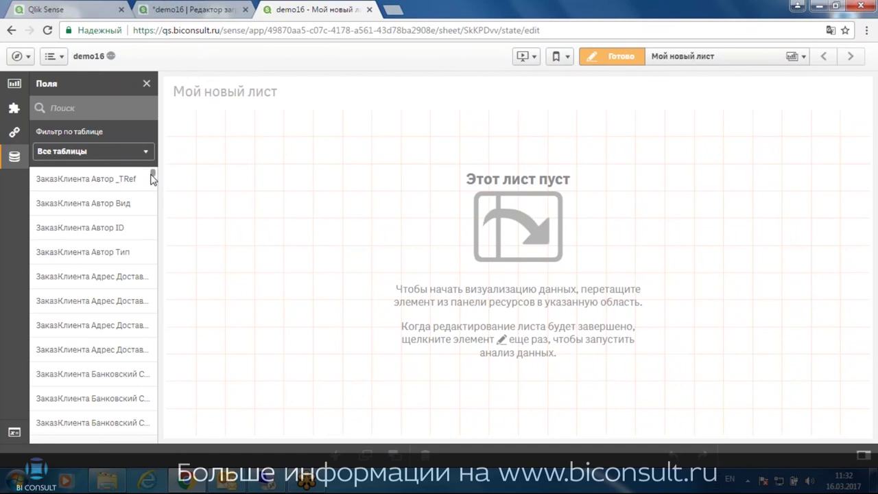
Scroll through the field list and check the table filter, leaving it unchanged
drag(154, 177, 154, 287)
click(60, 152)
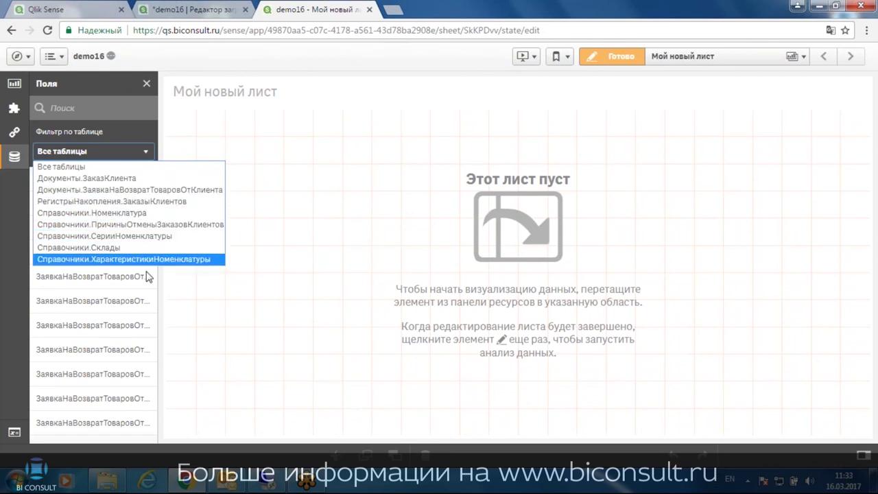
click(272, 288)
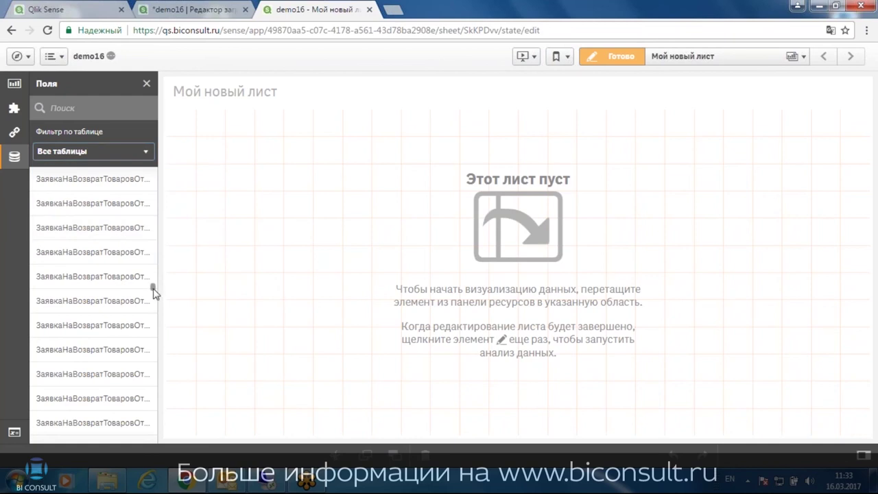
drag(154, 291, 154, 325)
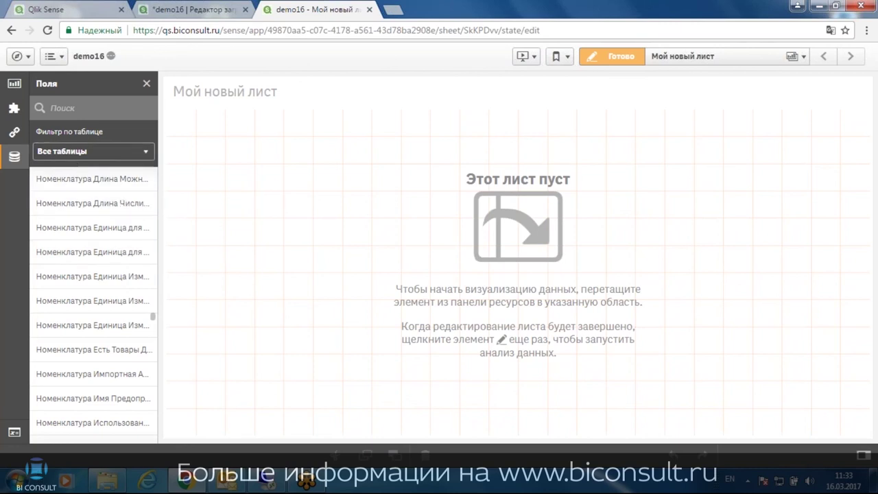
Search the field list for 'дата' using the Russian keyboard layout
click(51, 108)
text(lfnf)
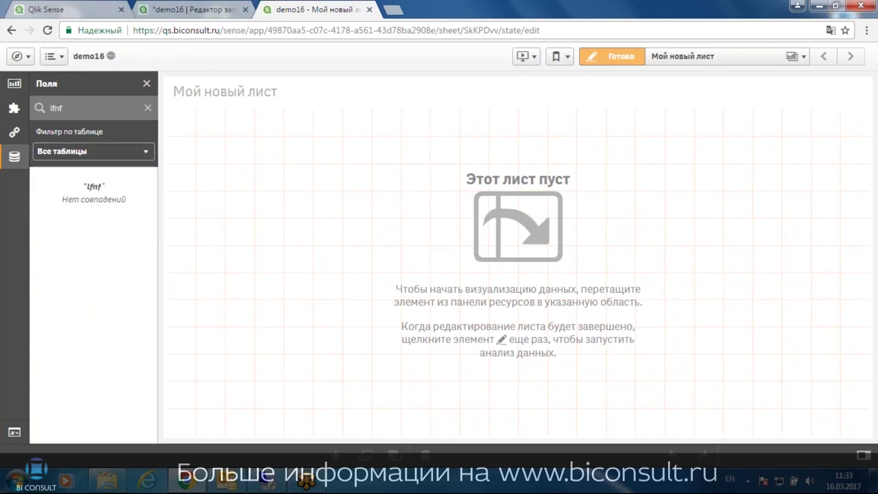
key(BackSpace)
key(BackSpace)
key(BackSpace)
key(BackSpace)
key(alt+shift)
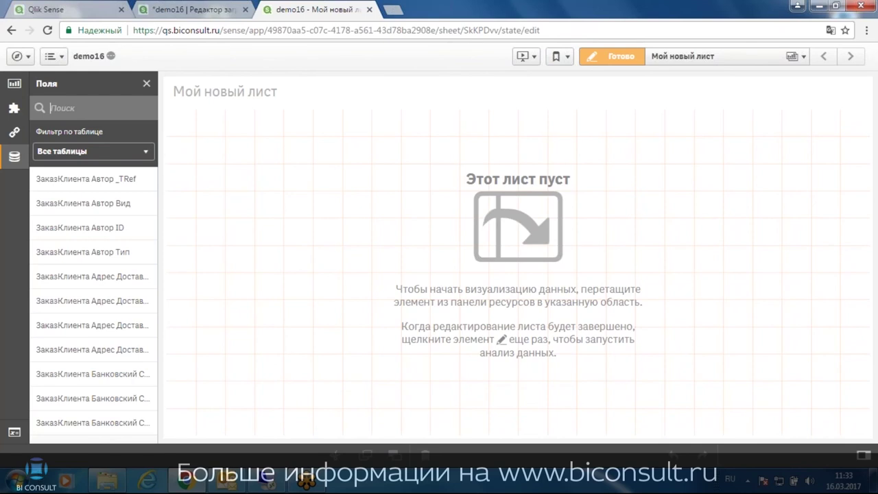
text(дата)
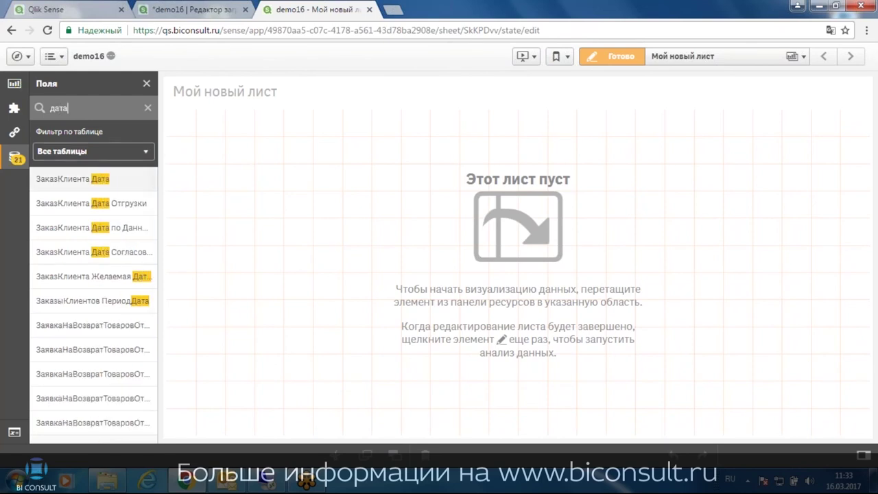
Add a narrow, short filter pane for ЗаказКлиента Дата Отгрузки to the sheet
drag(93, 206, 241, 220)
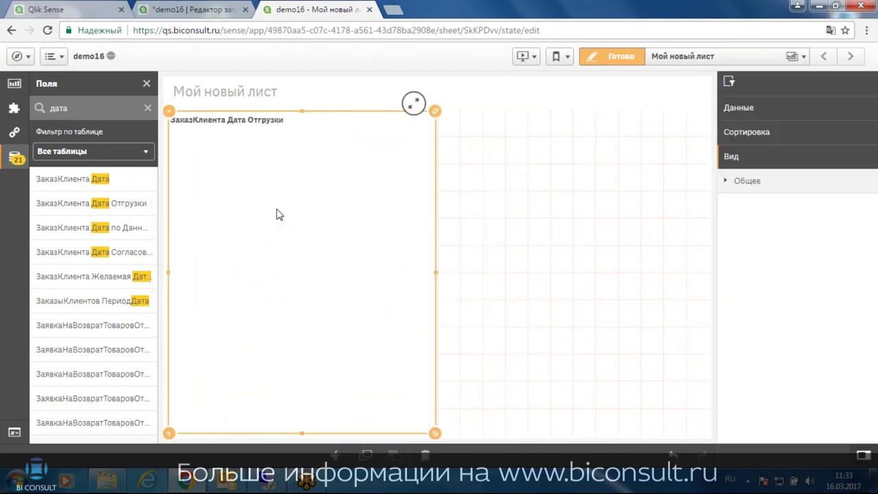
drag(440, 278, 302, 274)
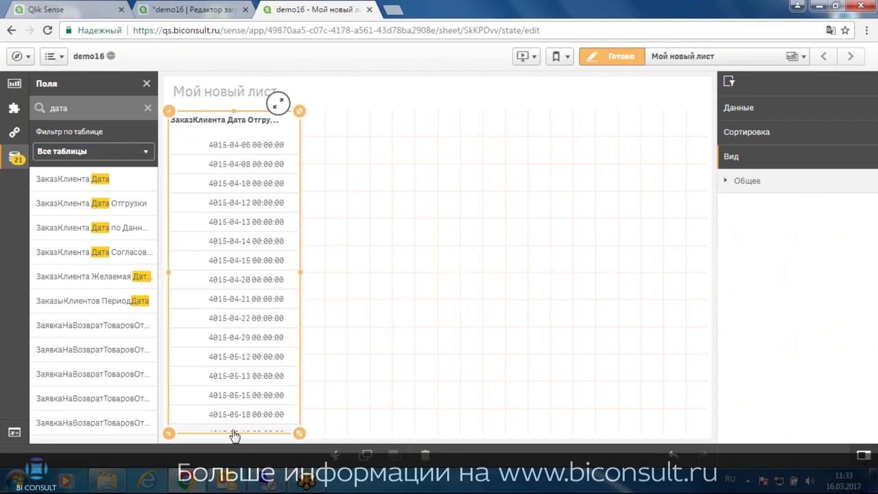
drag(234, 434, 240, 240)
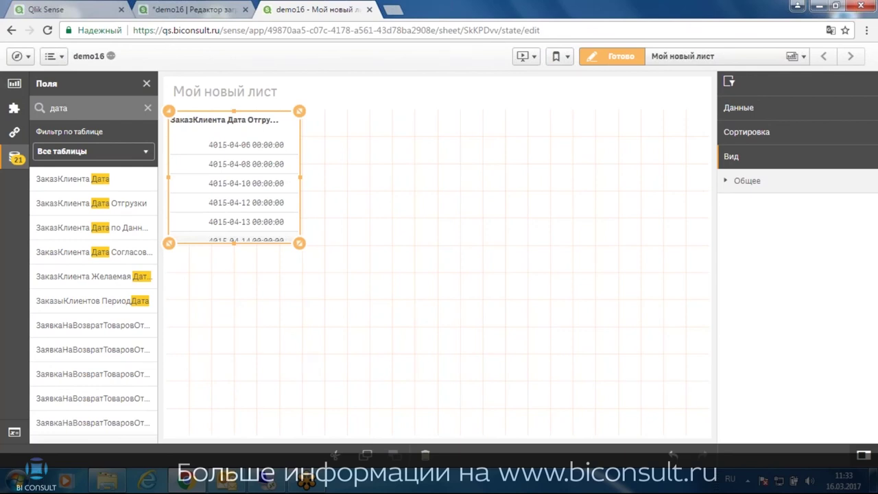
Search 'вид' and place a compact ЗаказыКлиентов Вид Движения filter pane beside the dates
key(ctrl+a)
text(вид)
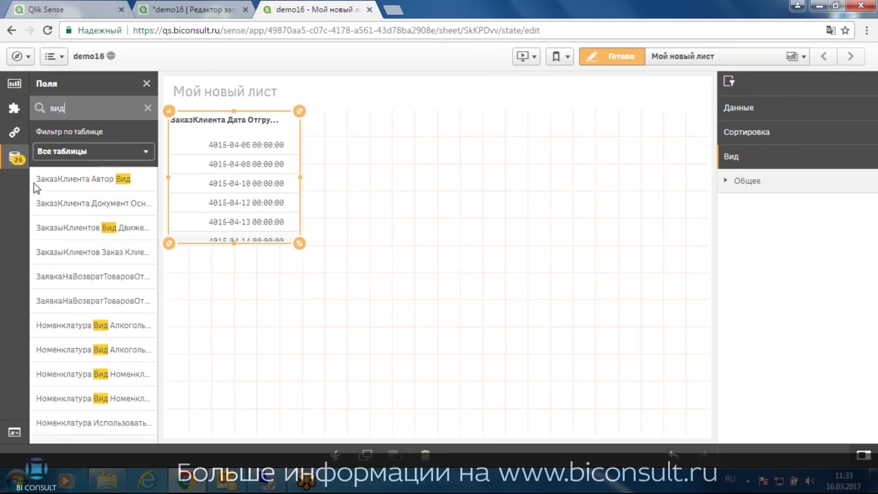
drag(82, 229, 364, 157)
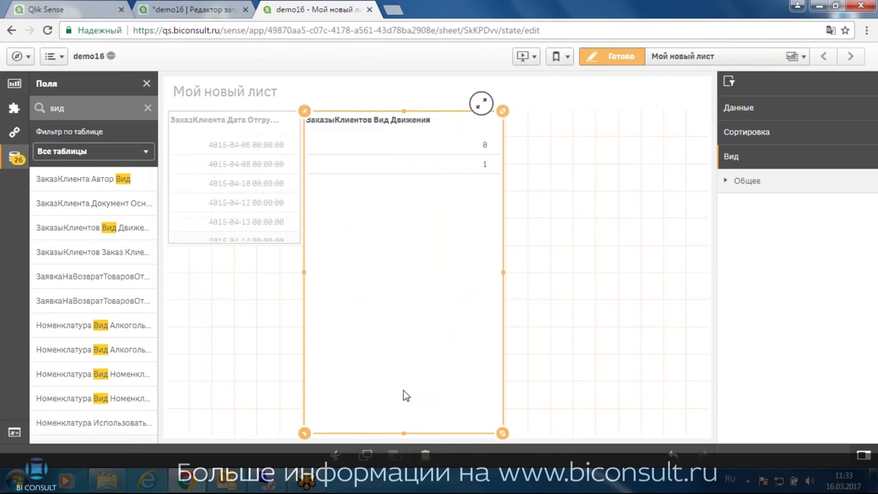
drag(403, 434, 400, 196)
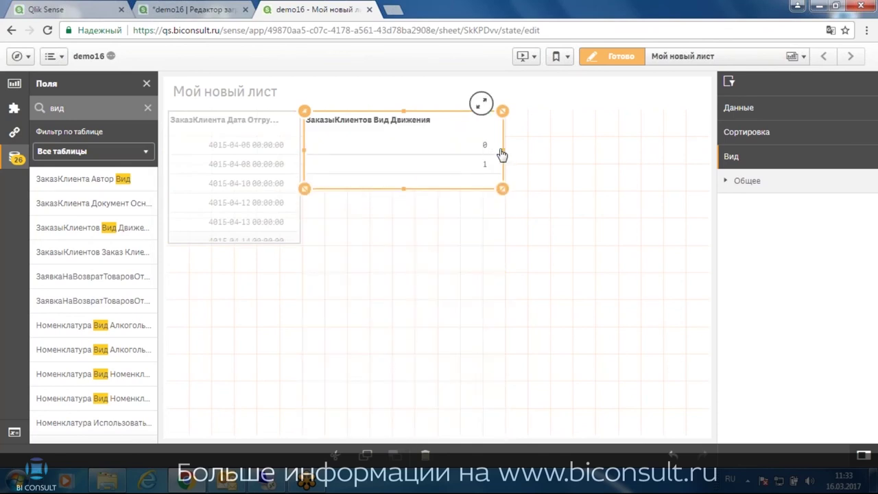
drag(503, 156, 412, 156)
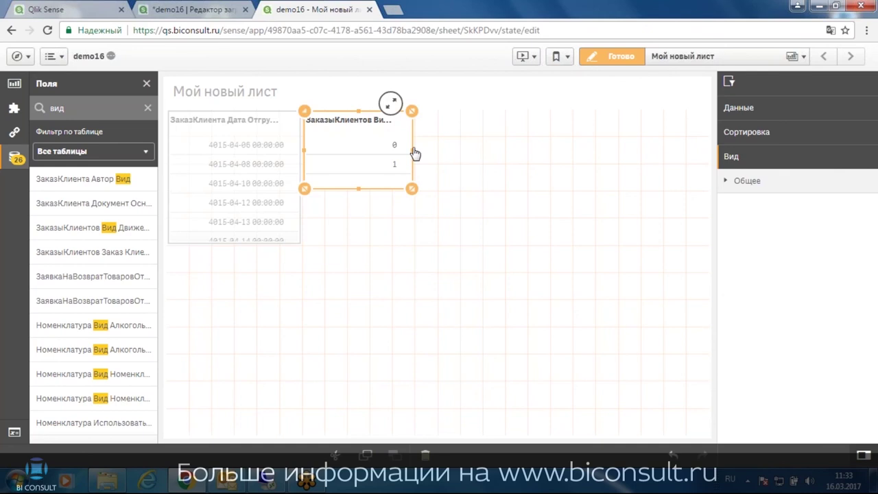
click(595, 58)
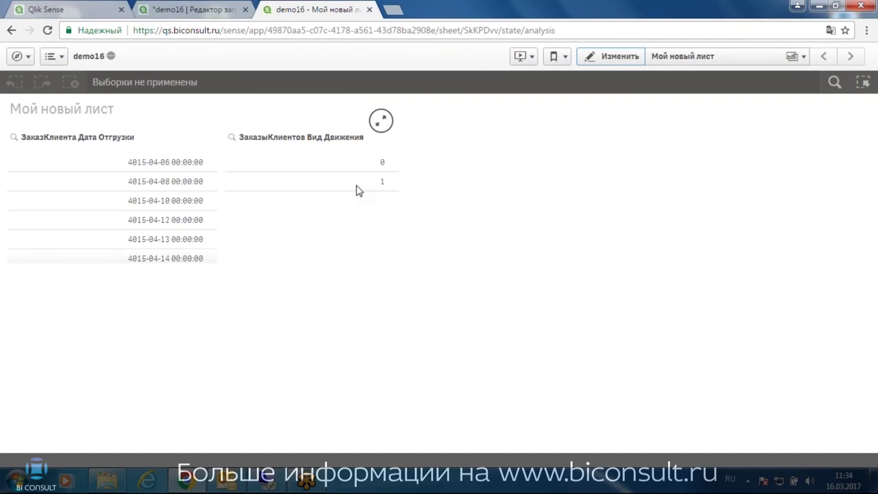
click(337, 162)
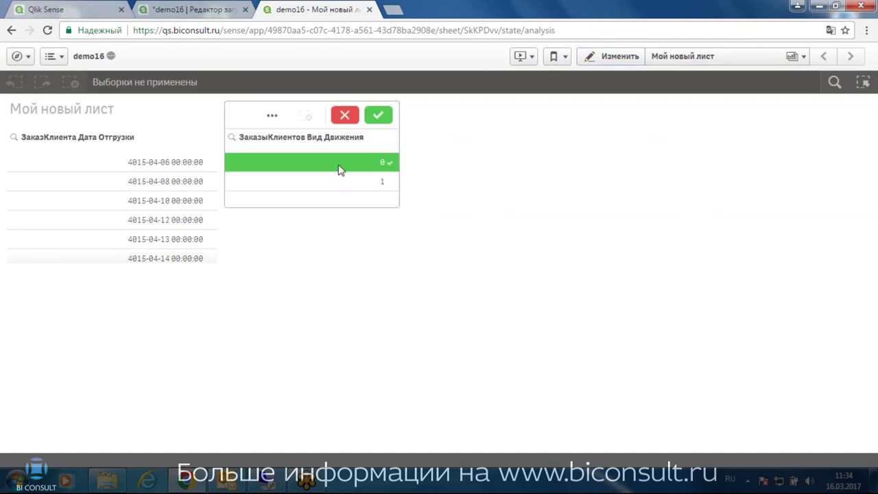
click(378, 117)
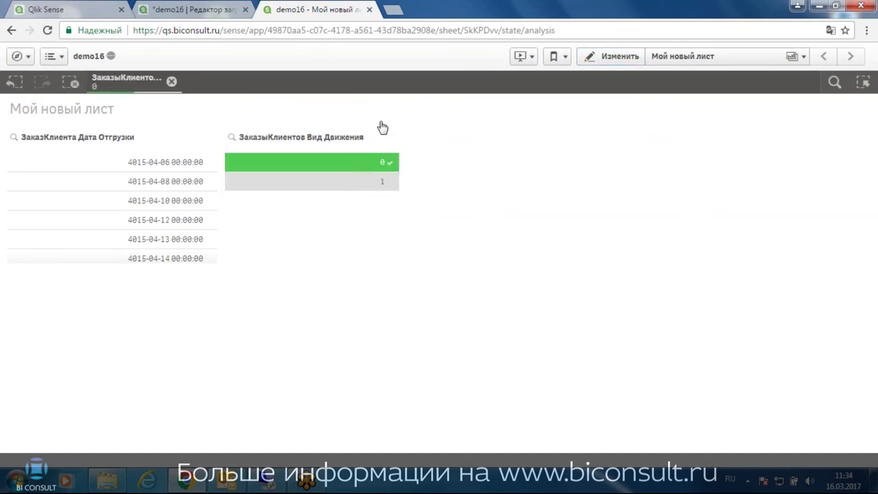
scroll(190, 192, down, 2)
scroll(170, 194, up, 2)
click(172, 81)
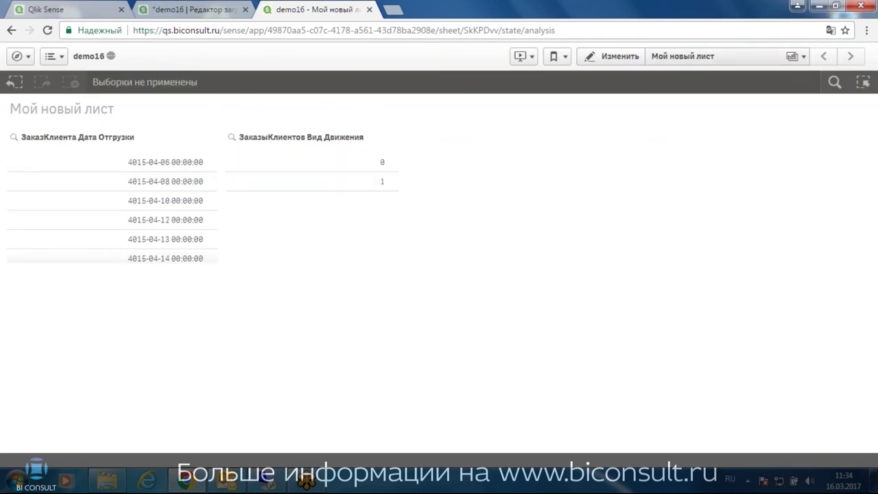
click(610, 58)
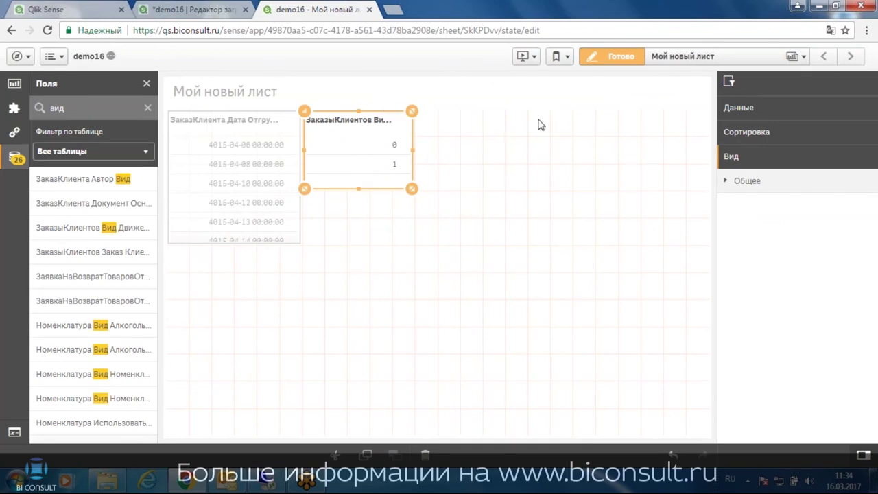
In Основные элементы, expand Измерения and start creating a new master dimension
click(21, 141)
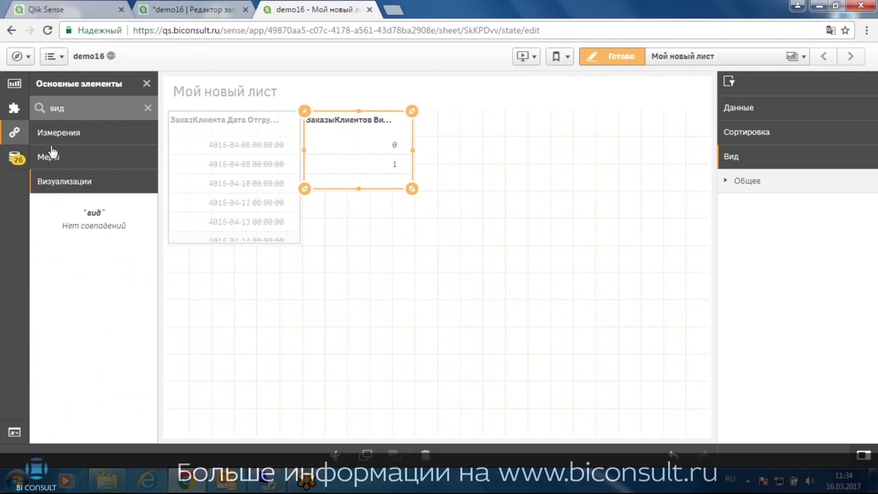
click(56, 134)
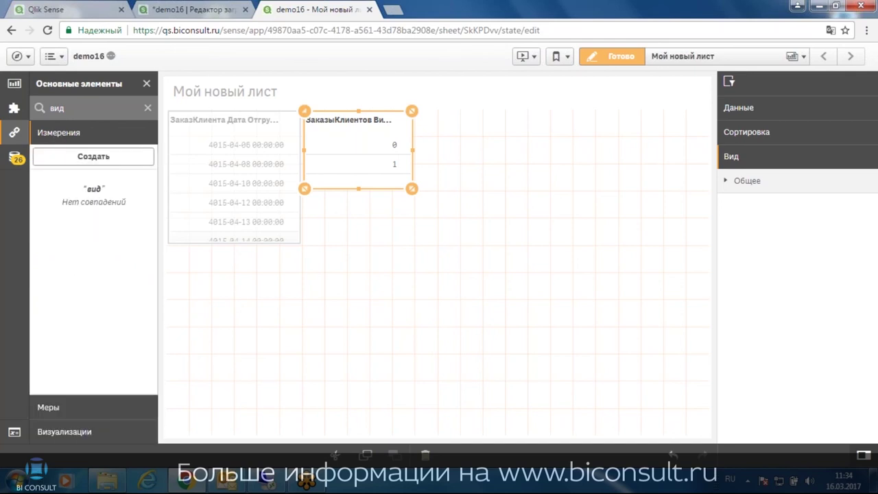
click(75, 157)
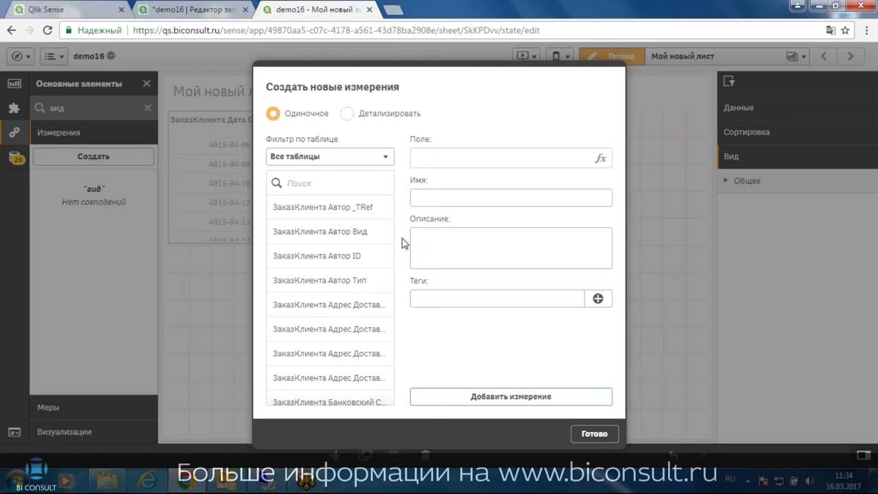
Make the new dimension a drill-down and search its field list for the Наименование fields
click(347, 113)
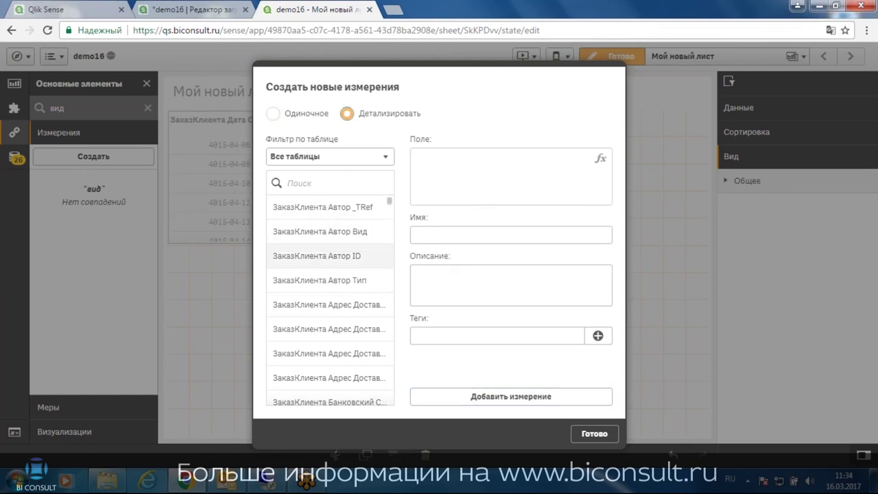
click(340, 189)
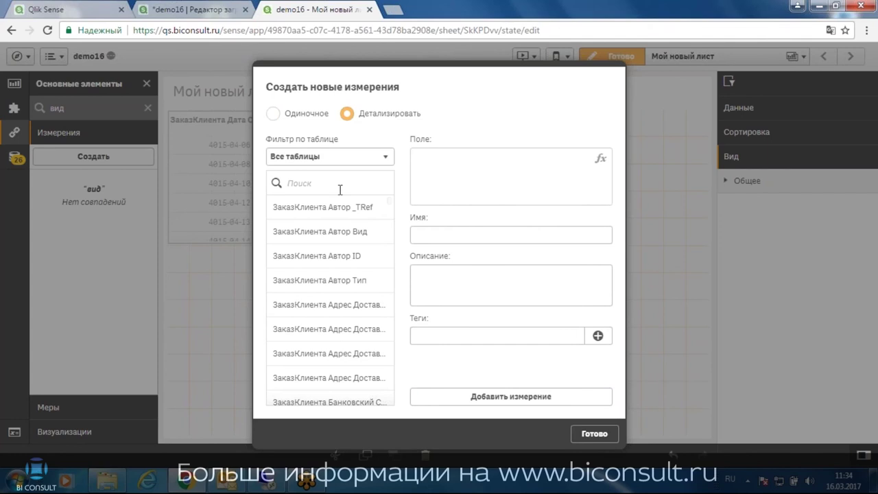
text(номен)
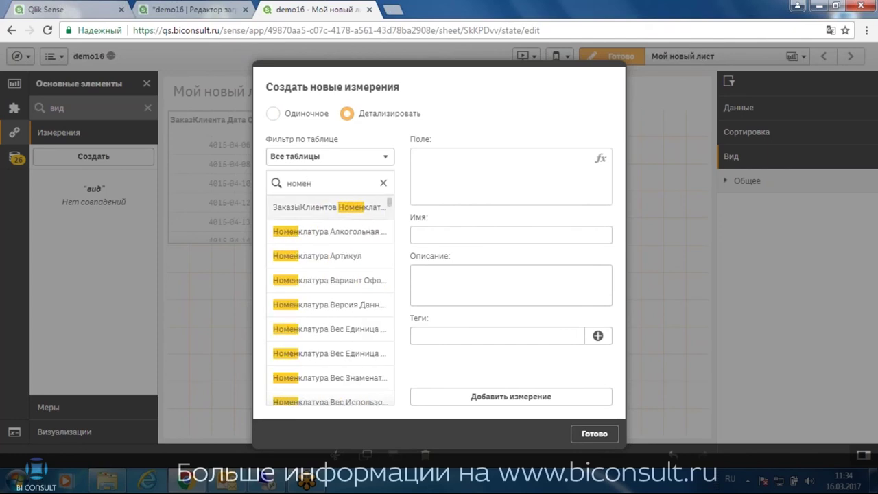
scroll(333, 229, down, 6)
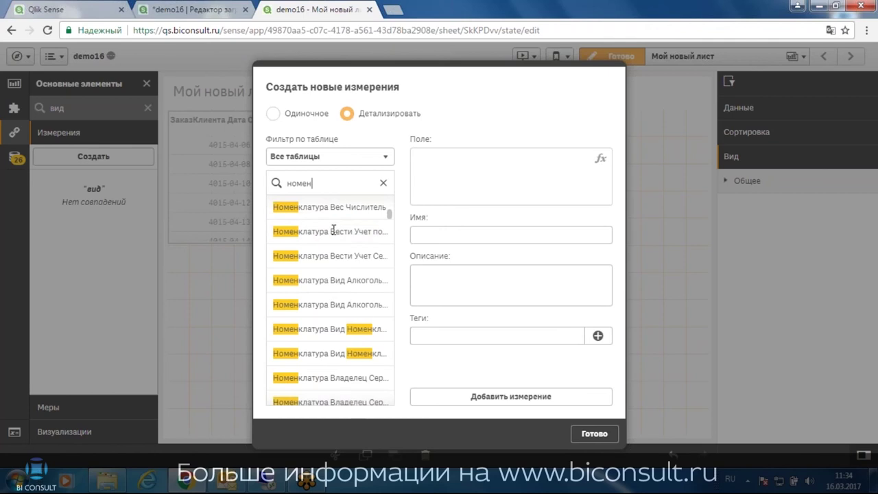
scroll(333, 229, down, 2)
scroll(333, 230, down, 2)
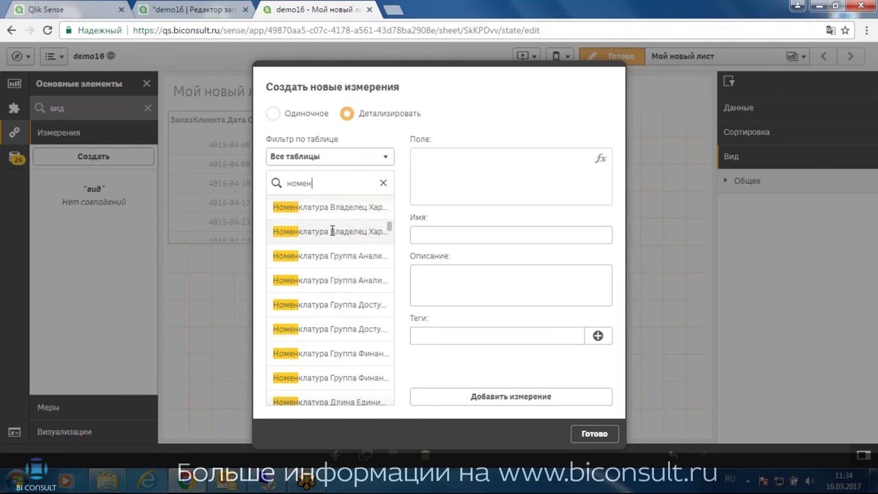
scroll(333, 231, up, 6)
scroll(320, 206, up, 1)
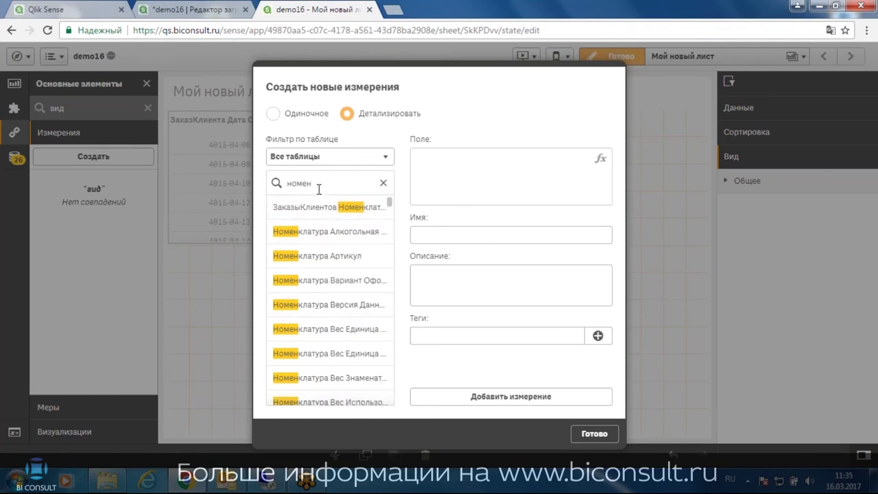
key(BackSpace)
key(BackSpace)
key(BackSpace)
key(BackSpace)
text(а)
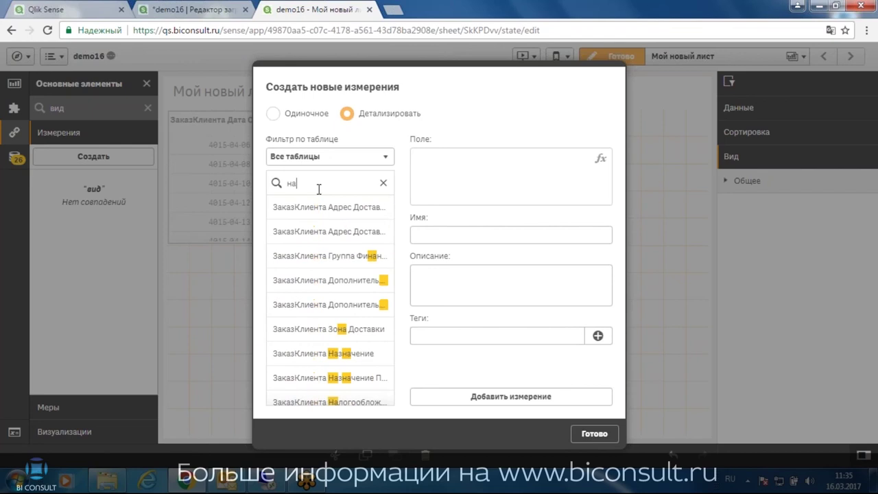
text(имено)
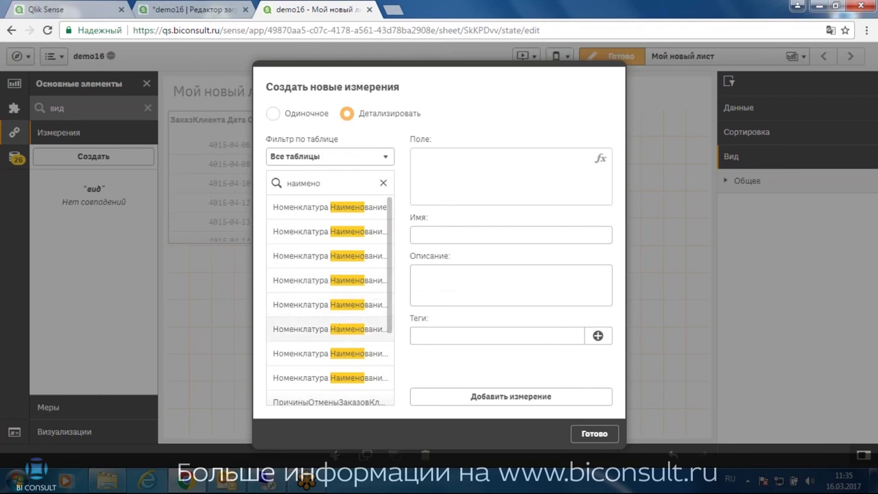
Add Номенклатура Наименование2 through Наименование5 as the drill-down levels
click(334, 306)
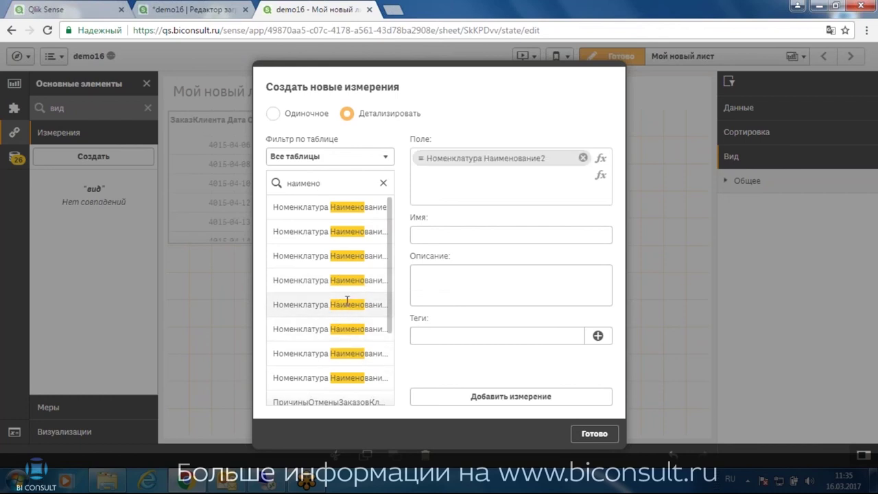
drag(346, 301, 347, 301)
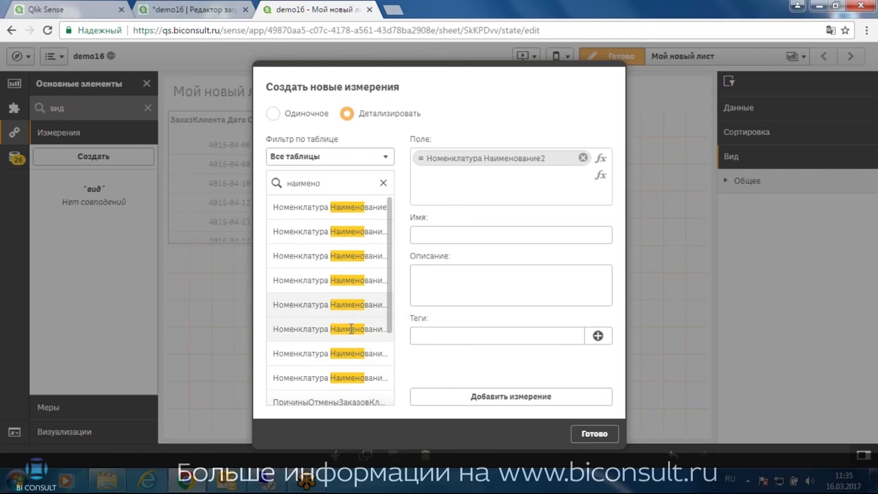
click(351, 328)
click(353, 352)
click(348, 376)
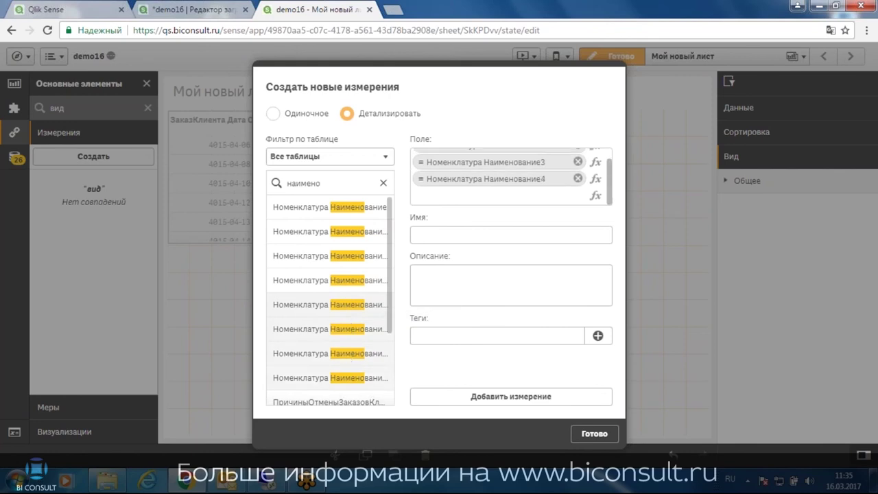
Name the dimension 'Иерархия номенклатуры' and add it to master items
click(463, 231)
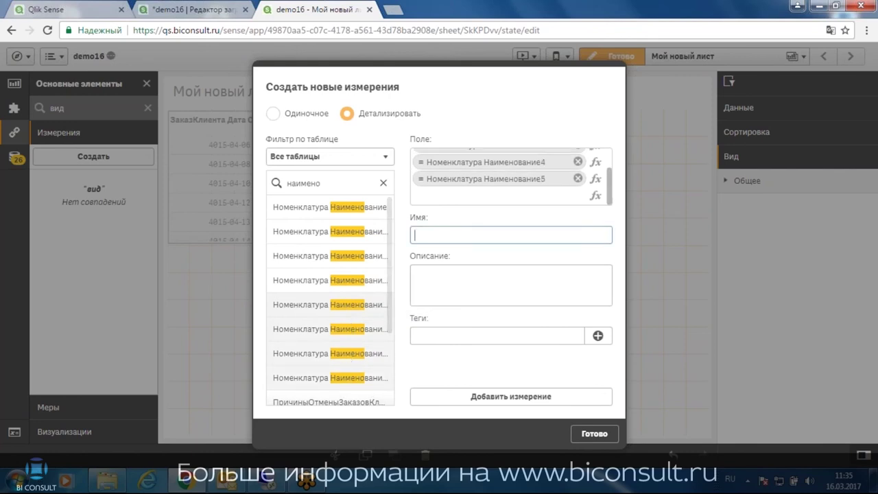
text(И)
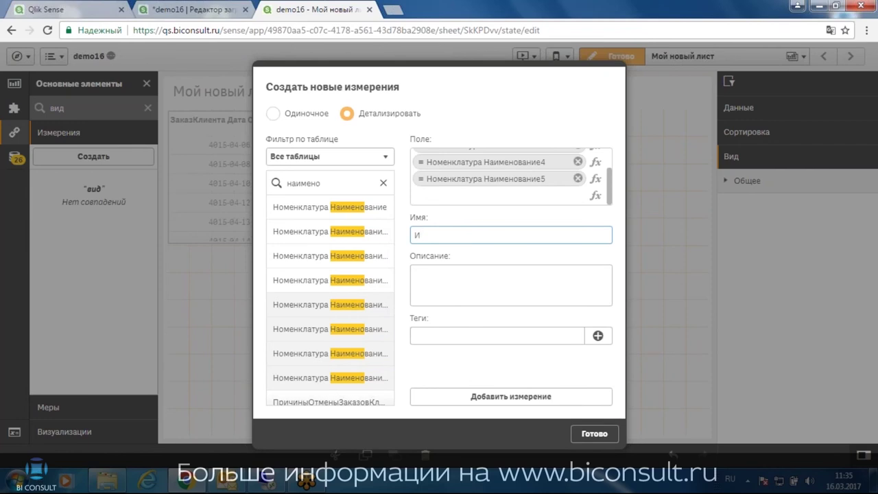
text(ерархия номенклатуры)
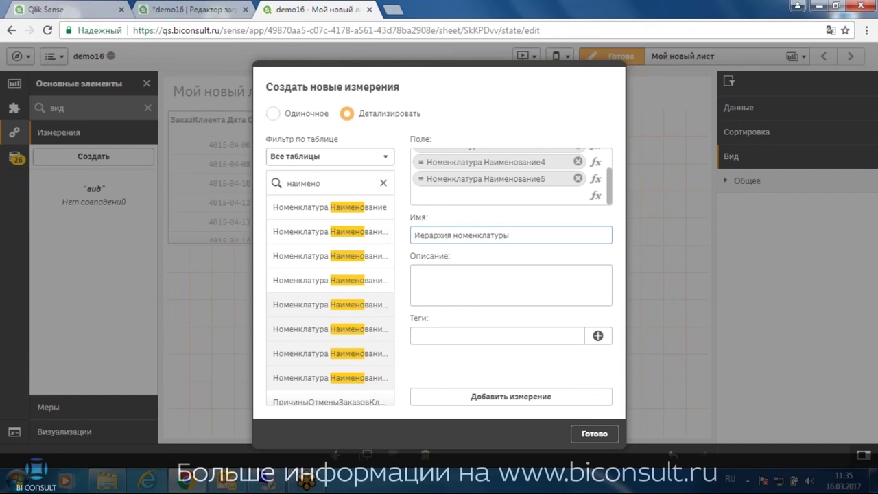
click(547, 397)
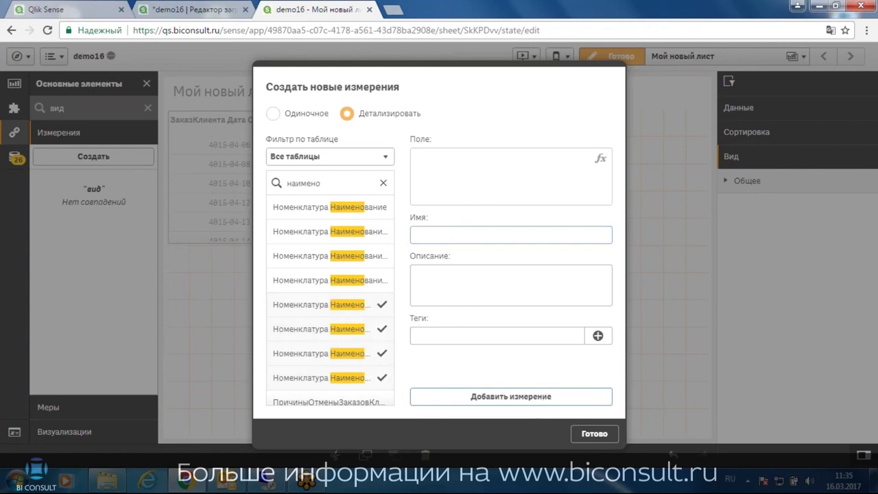
click(595, 434)
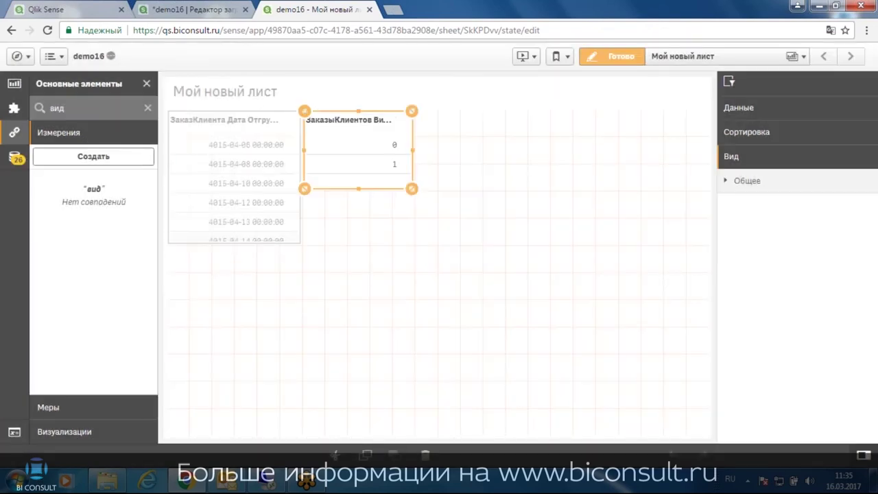
Start creating another new master dimension from the Измерения section
click(90, 410)
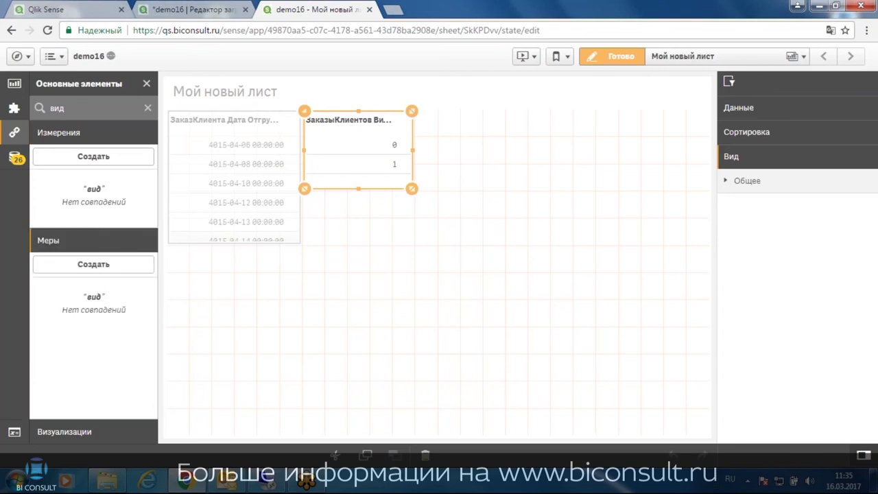
click(82, 133)
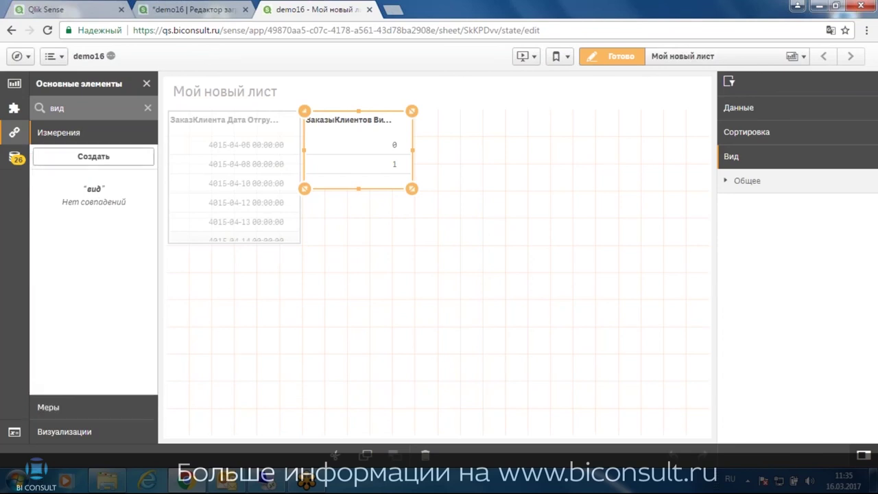
click(96, 157)
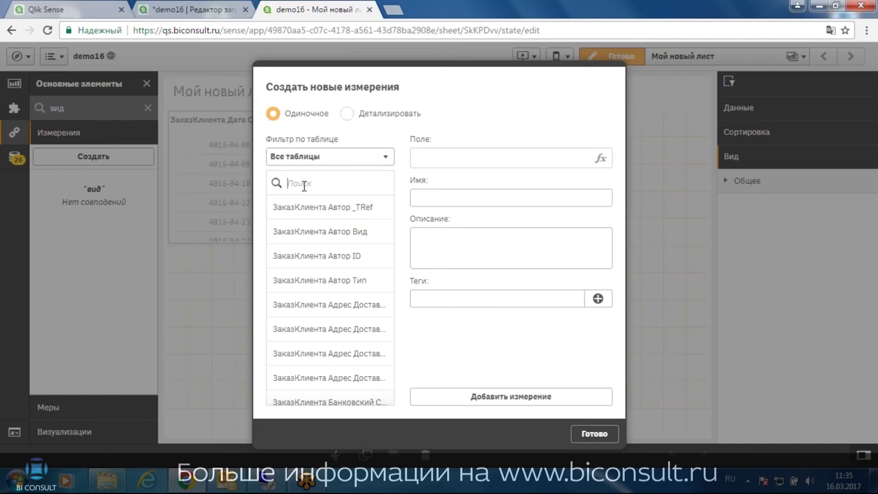
Set up a drill-down dimension with Номенклатура Наименование2–4 found by searching 'наиме'
click(347, 116)
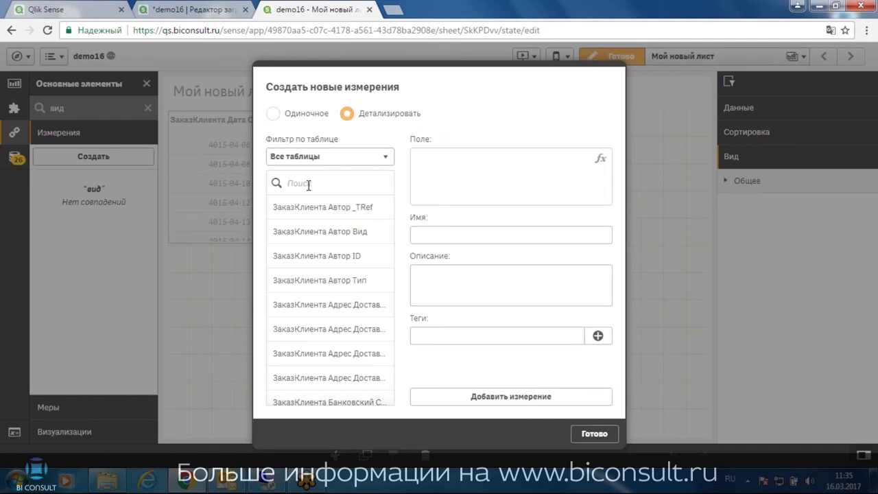
click(309, 184)
text(наим)
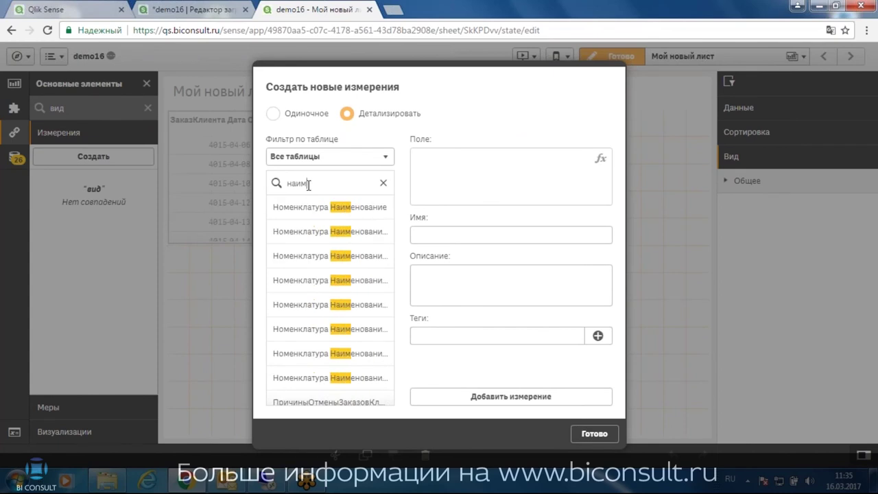
text(е)
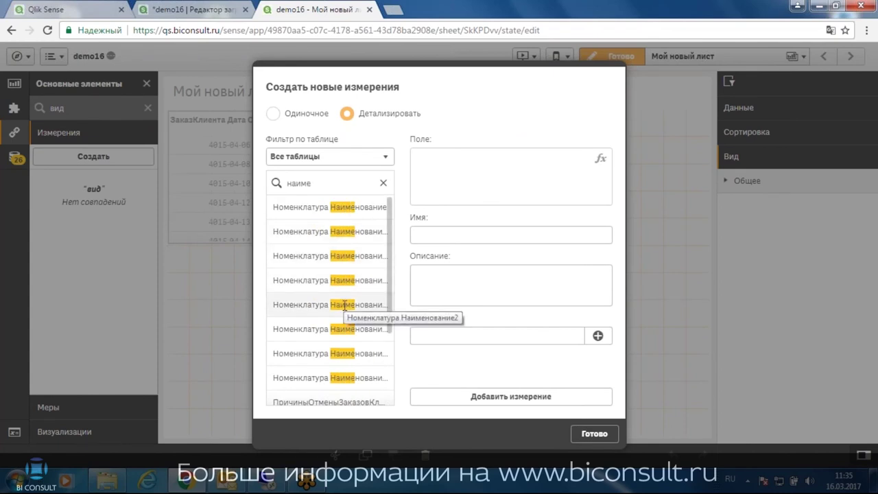
click(344, 305)
click(346, 328)
click(341, 353)
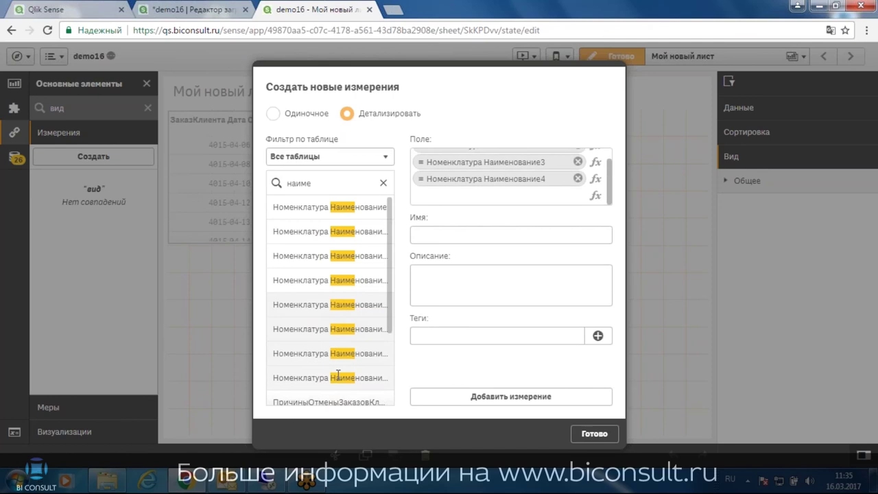
scroll(609, 164, up, 1)
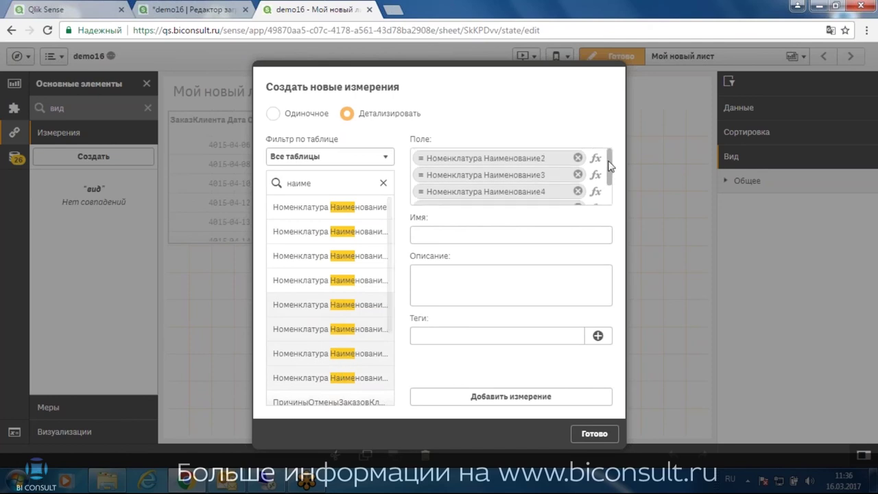
Name the drill-down dimension 'Иерархия' and add it to master items
click(521, 236)
text(И)
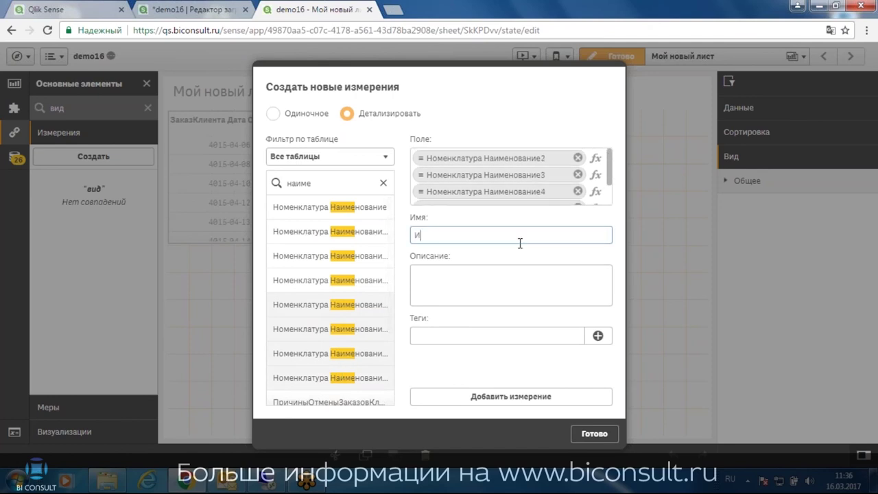
text(ерархия)
click(502, 280)
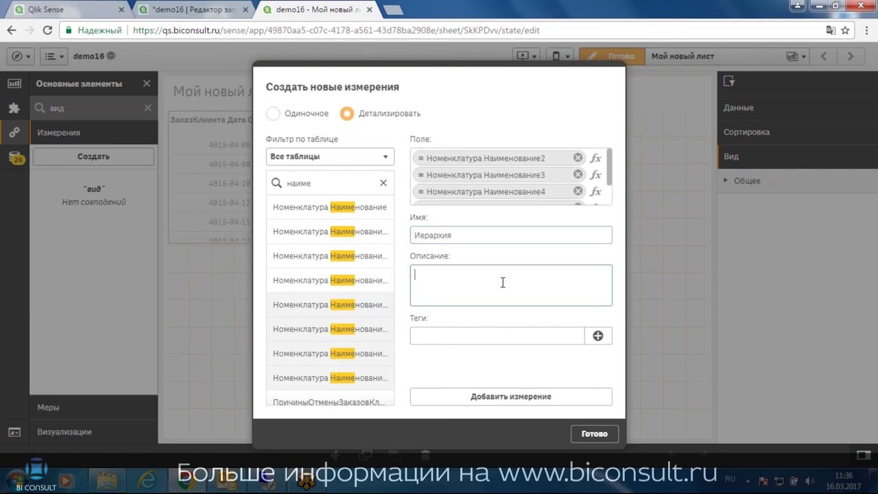
click(511, 397)
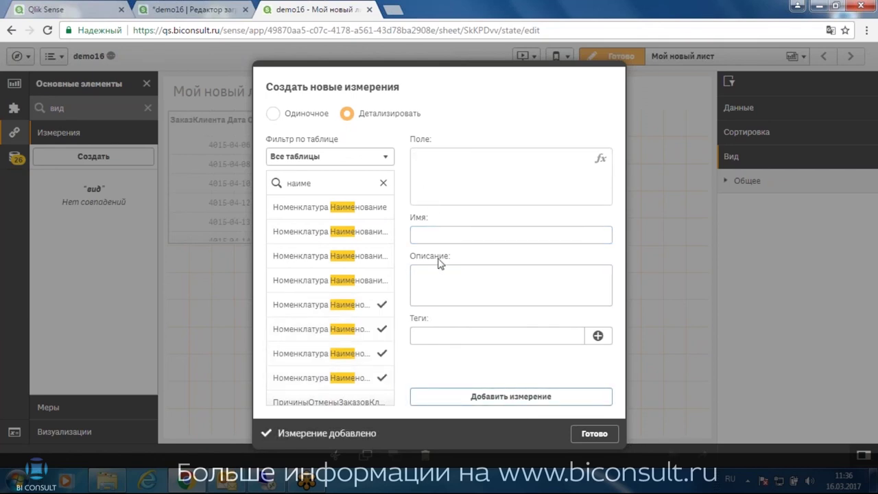
click(600, 433)
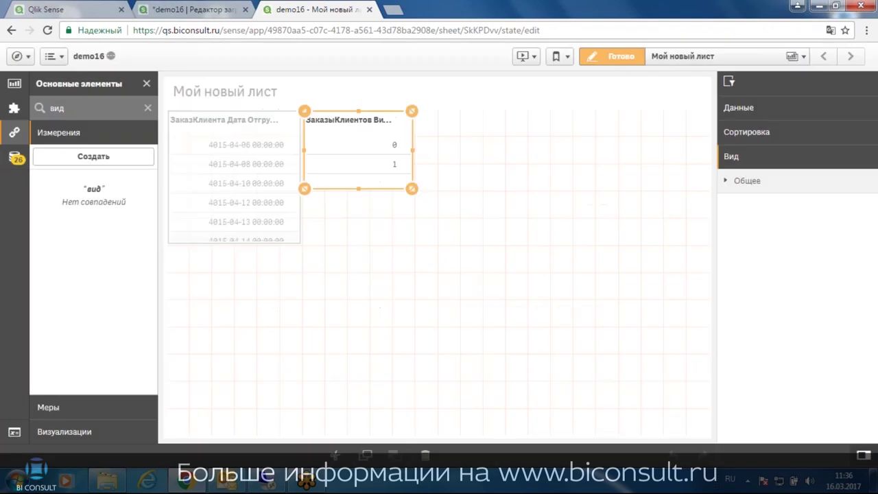
Clear the master-items search, expand Меры, and start a new master measure under Меры
click(148, 108)
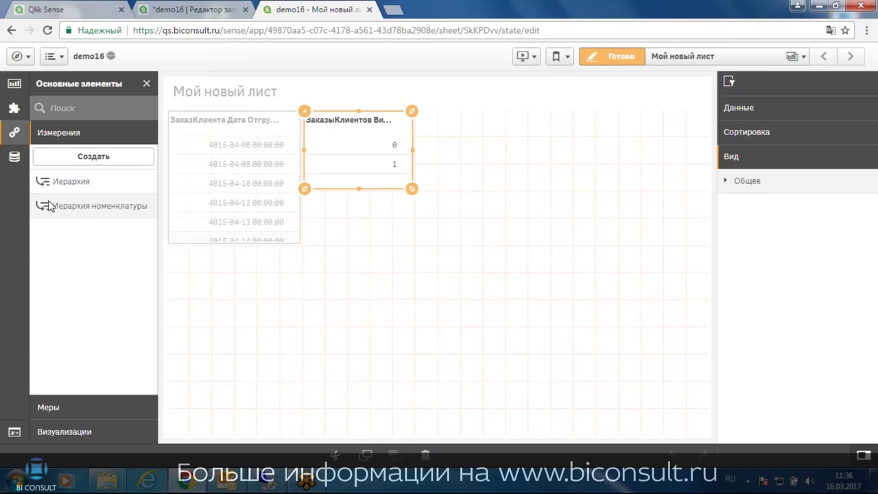
click(75, 409)
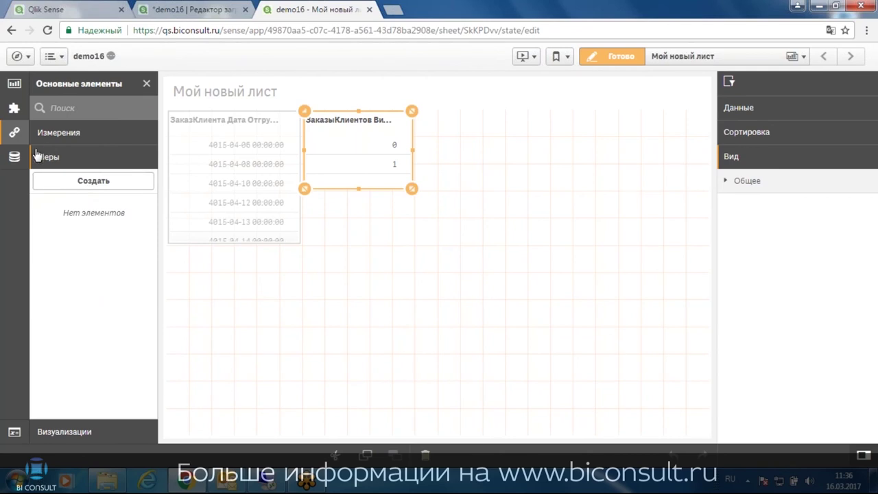
click(14, 157)
scroll(52, 288, down, 10)
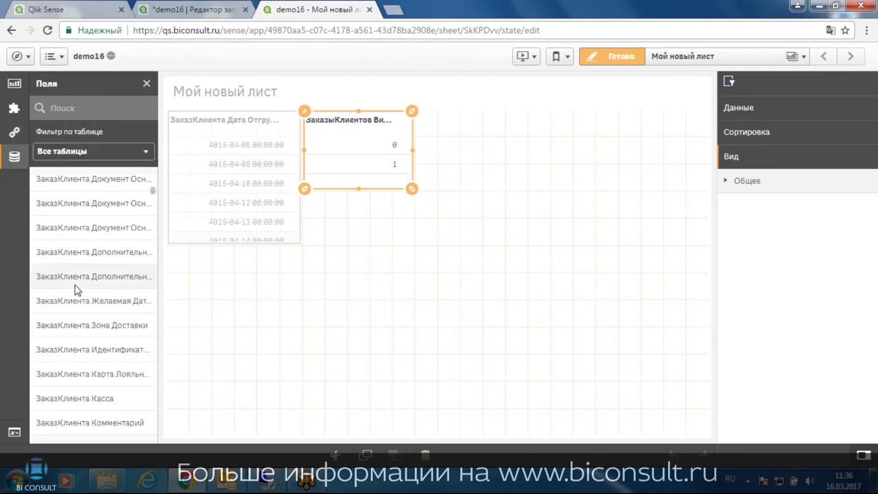
drag(155, 207, 152, 355)
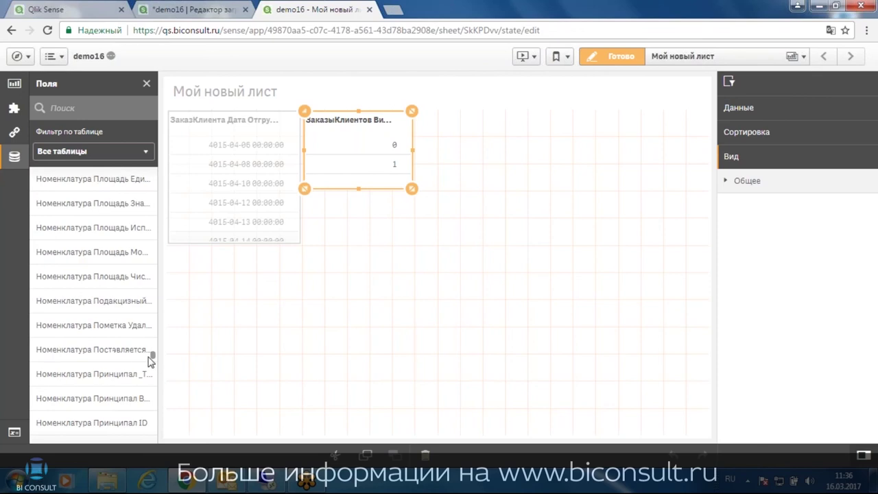
click(13, 131)
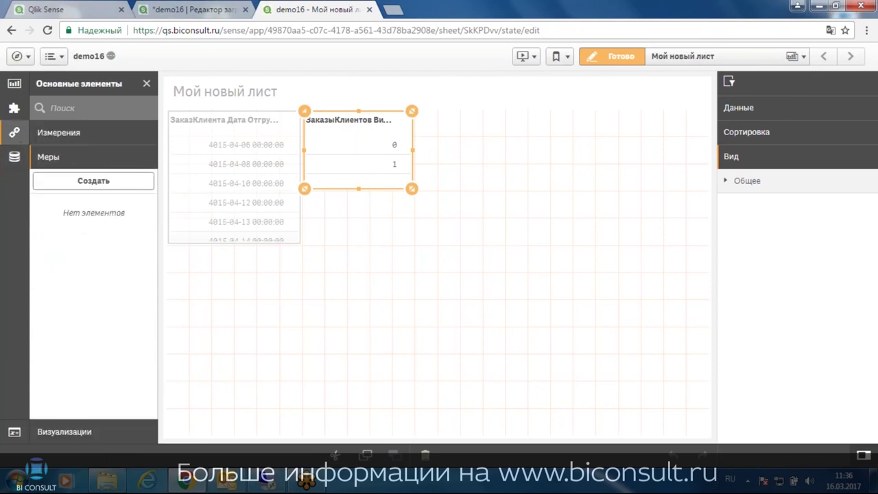
click(84, 182)
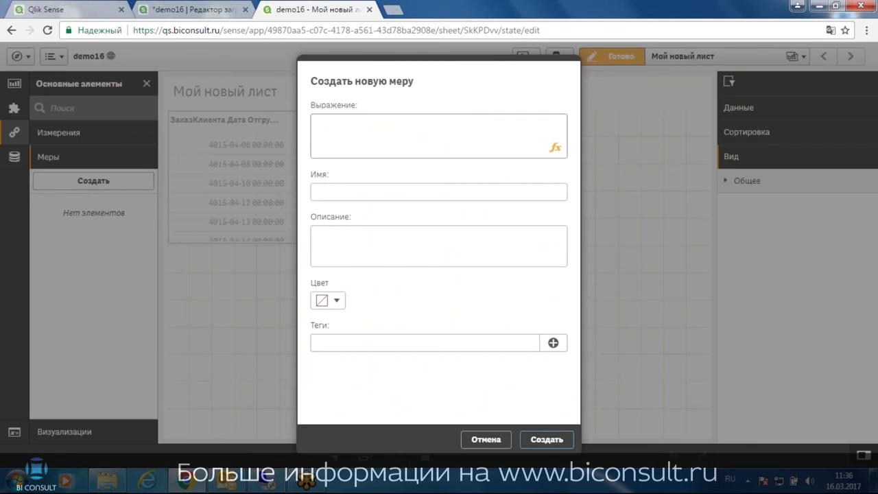
In the expression editor, enter Num( on line 1 and start Sum({<[ on line 2
click(556, 147)
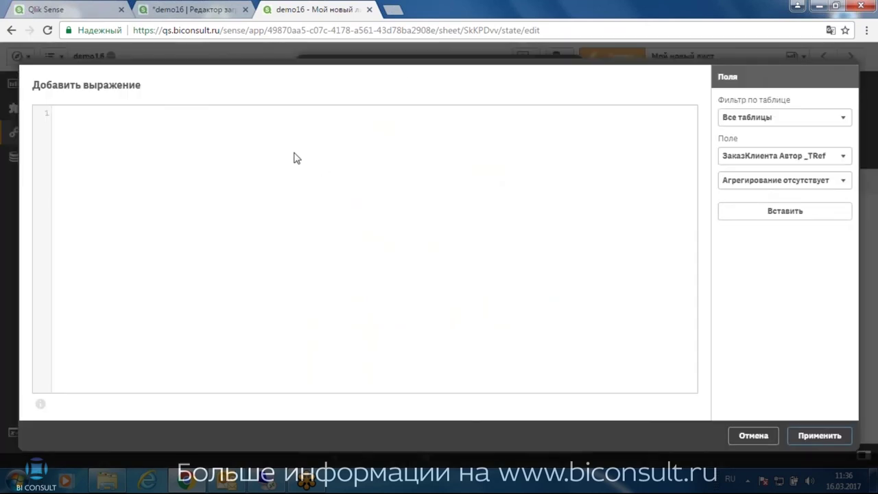
click(295, 157)
text(Trь)
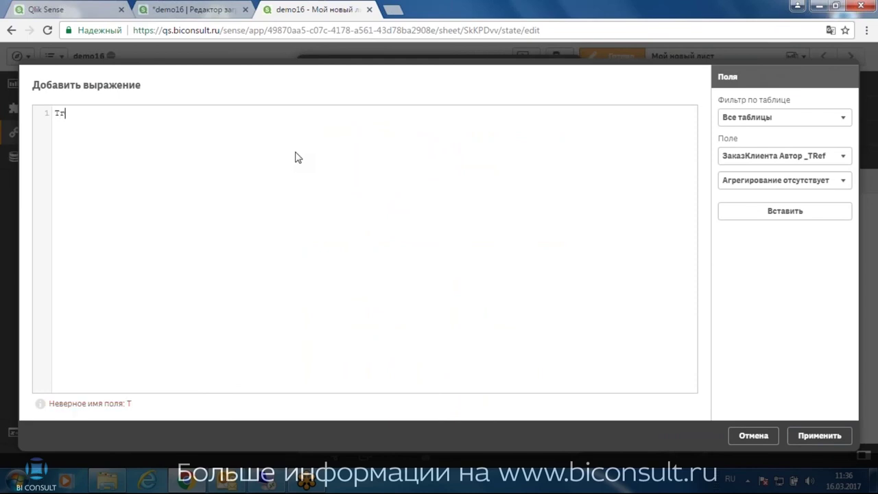
key(BackSpace)
key(BackSpace)
key(BackSpace)
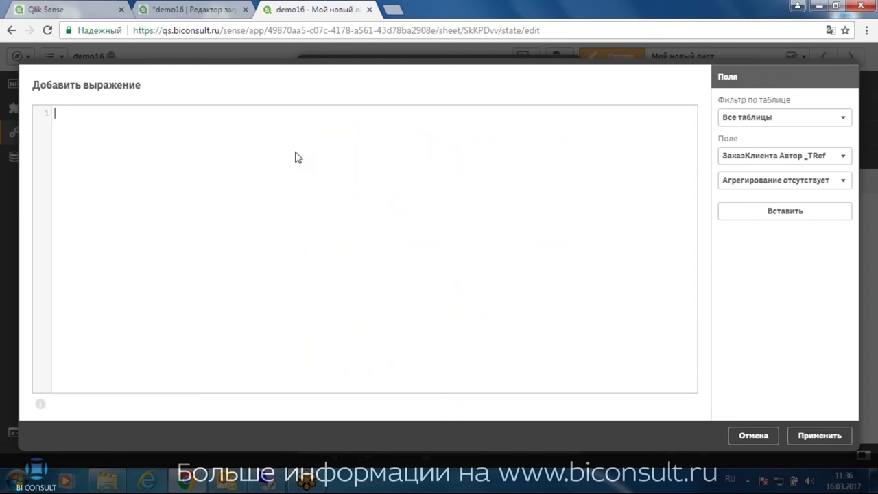
key(alt+shift)
text(Num()
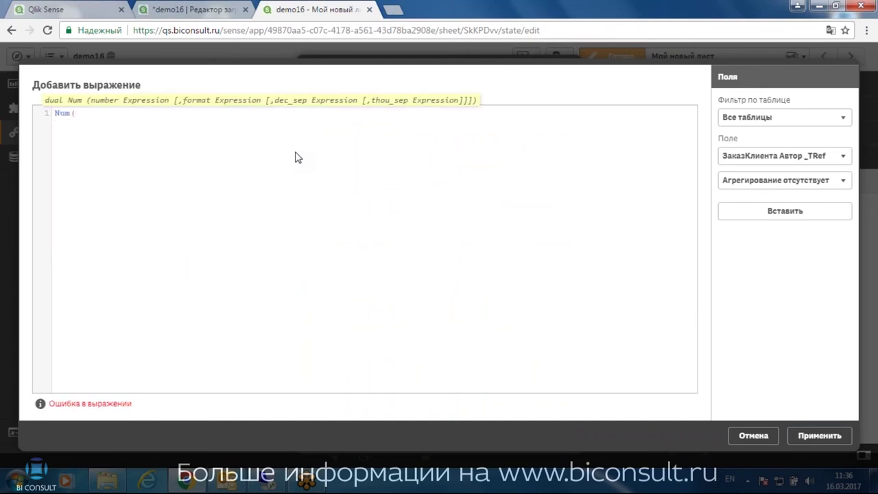
key(Return)
text(Sum()
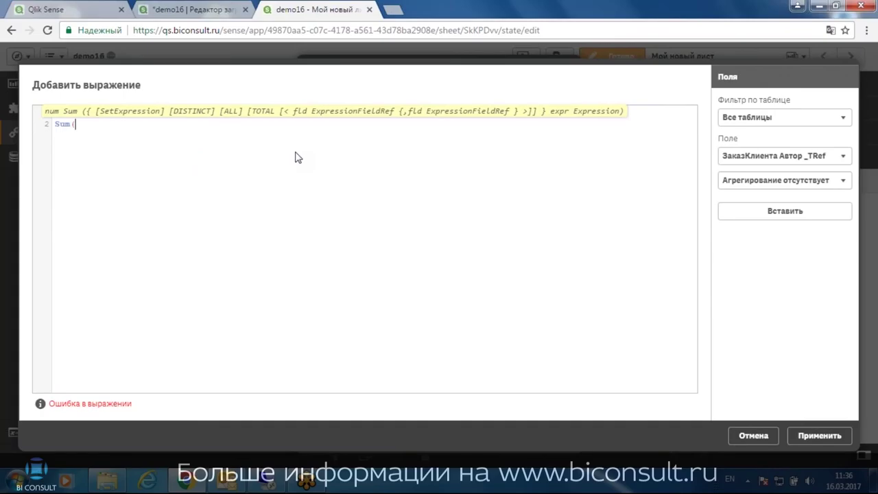
text([)
text(<)
text([)
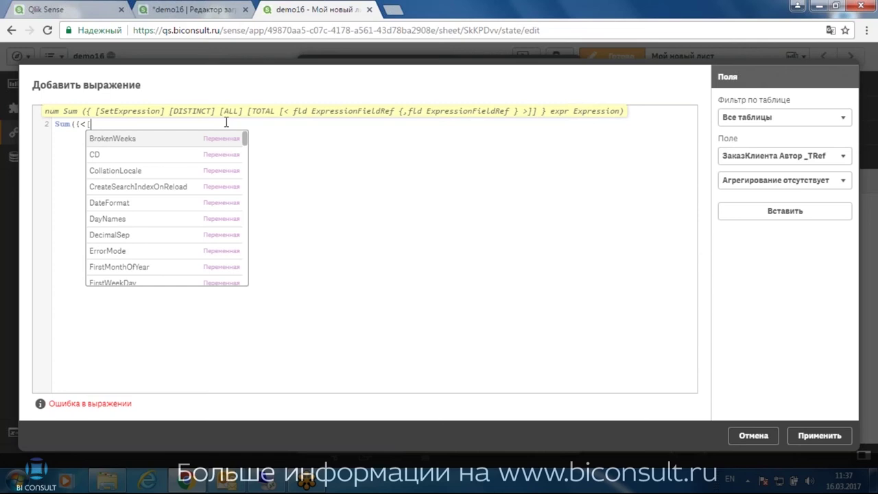
key(super)
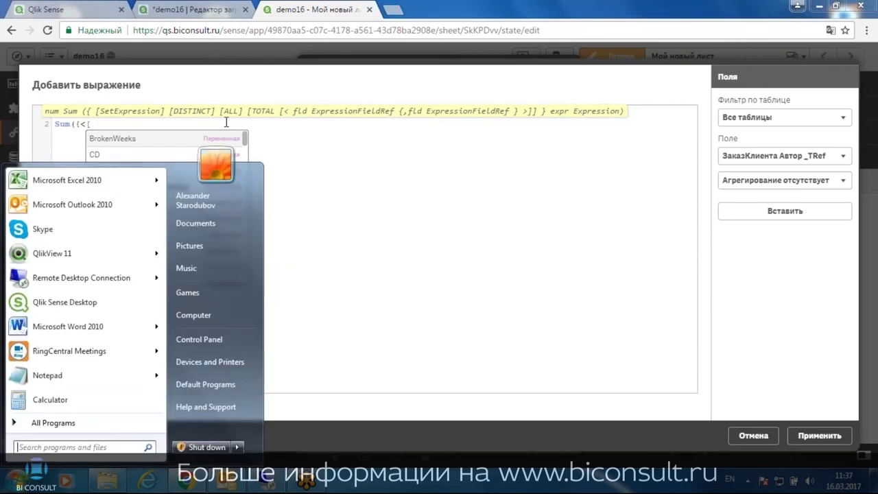
key(super)
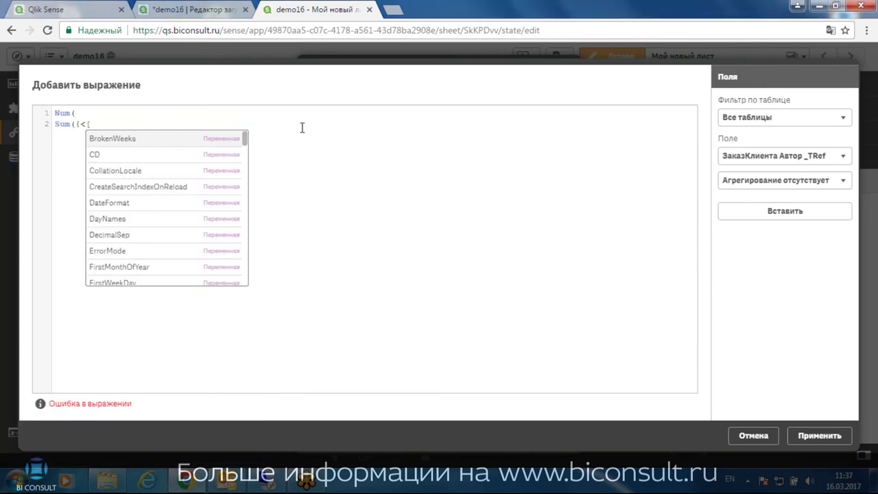
Complete line 2 as Sum({<[ЗаказыКлиентов Вид Движения]={0}>}[ЗаказыКлиентов Сумма]) using autocomplete
key(alt+shift)
text(З)
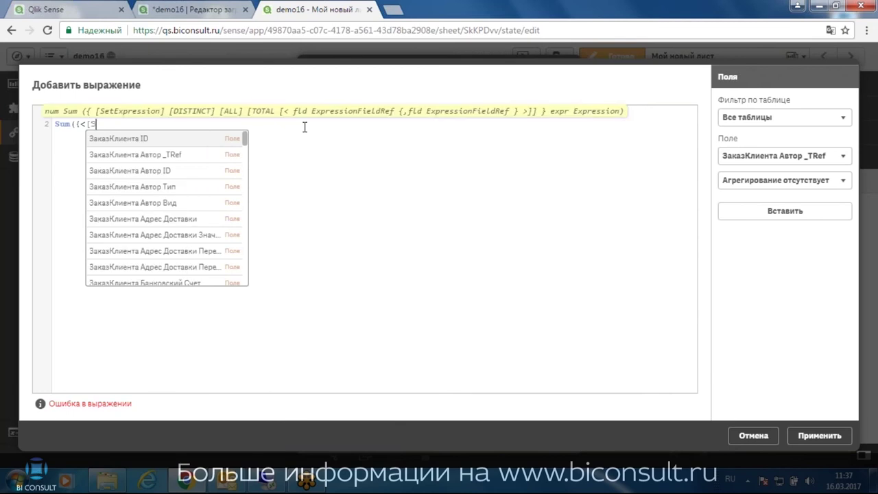
text(аказы)
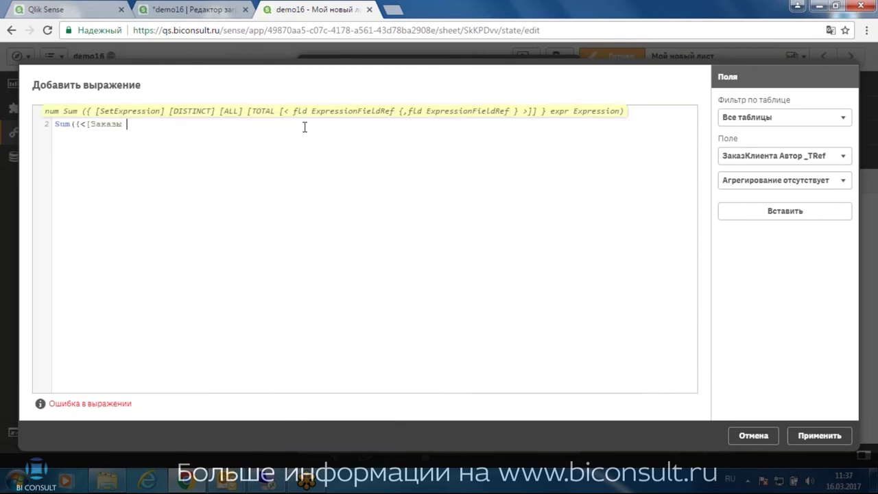
key(BackSpace)
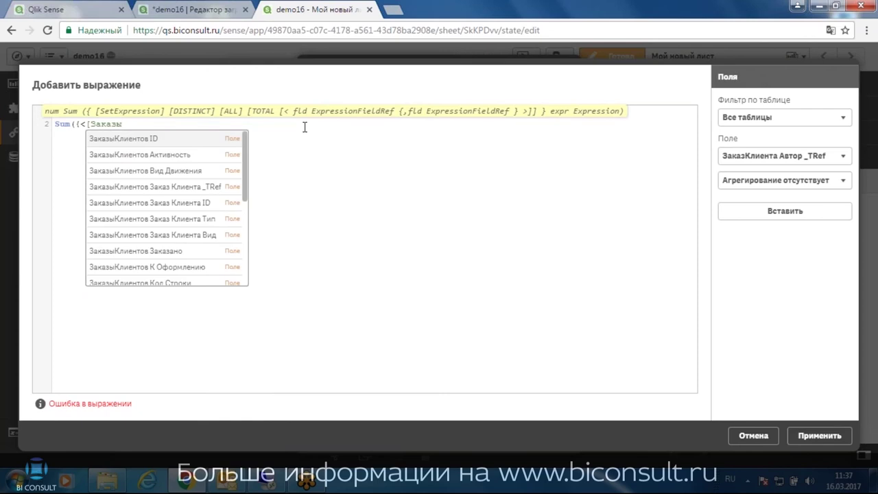
text(Клинтов Ви)
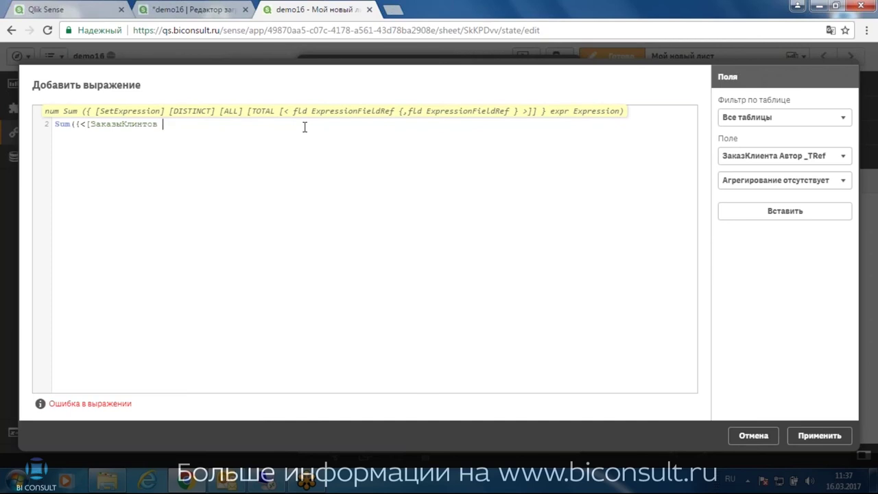
text(д Движения)
key(alt+shift)
text(])
text(={0)
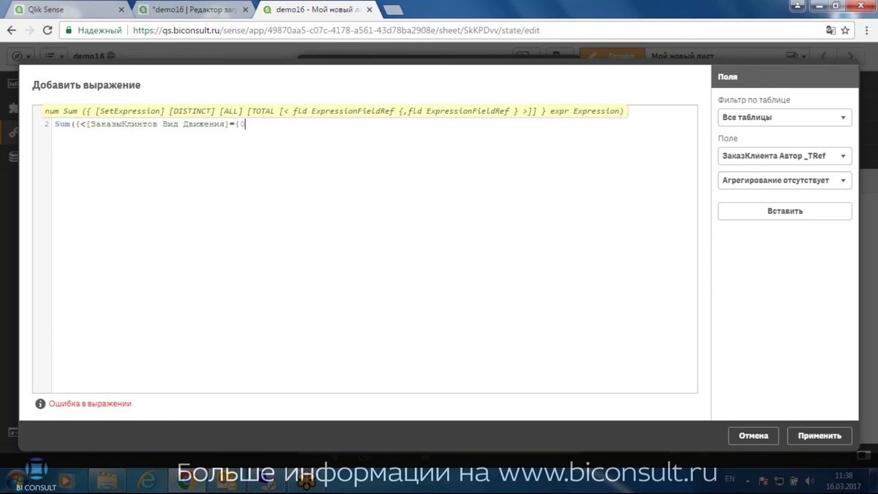
text(})
text(>}[З)
key(alt+shift)
text(З)
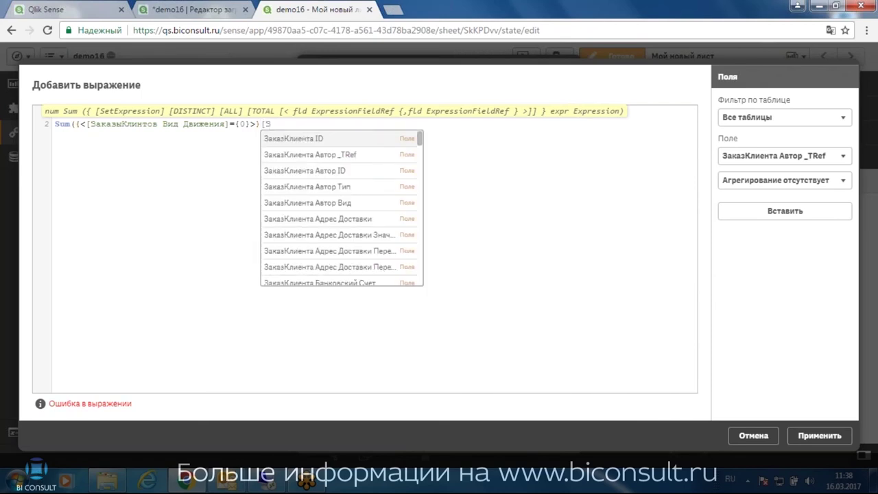
text(аказыК)
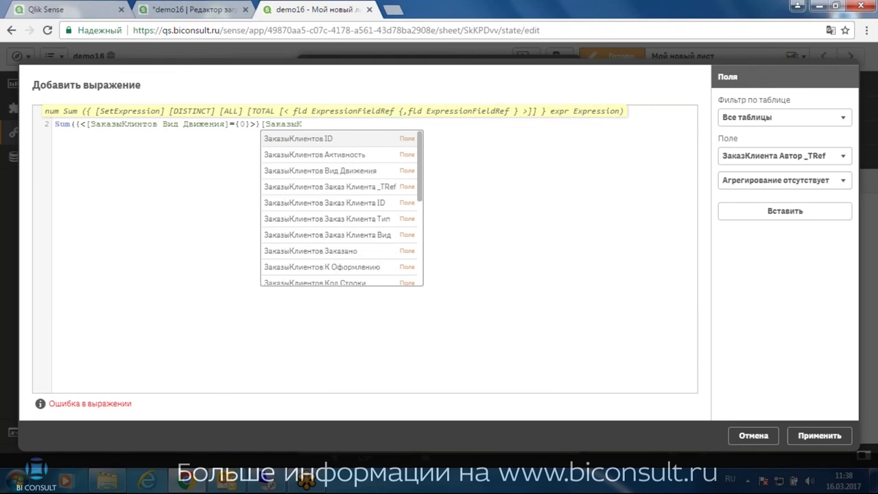
scroll(349, 204, down, 5)
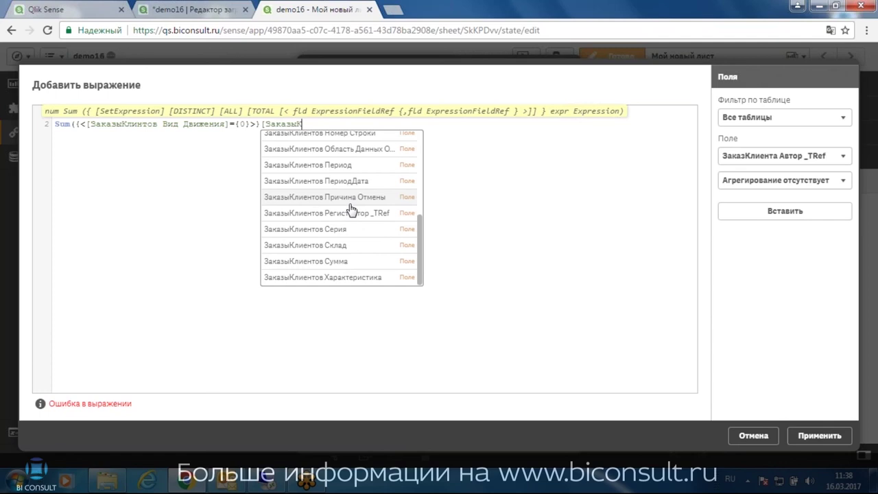
click(337, 266)
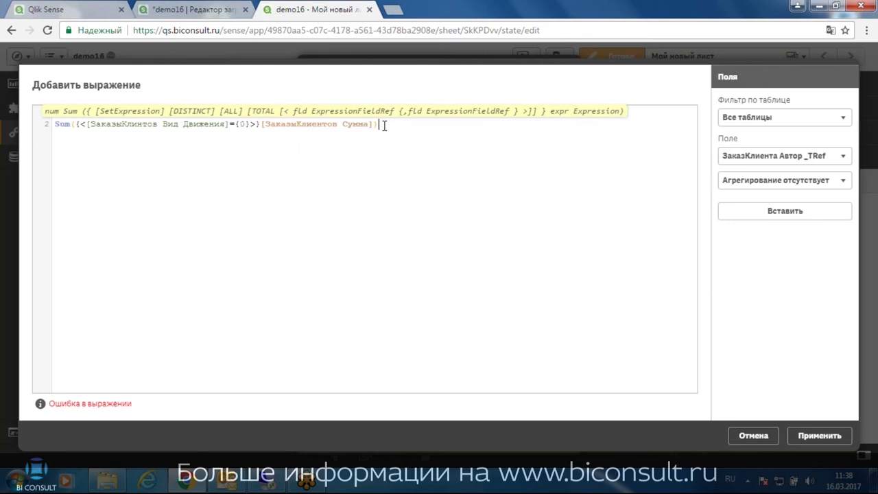
Close Num( with a third line ,'#,##0') so the expression validates as OK
key(Up)
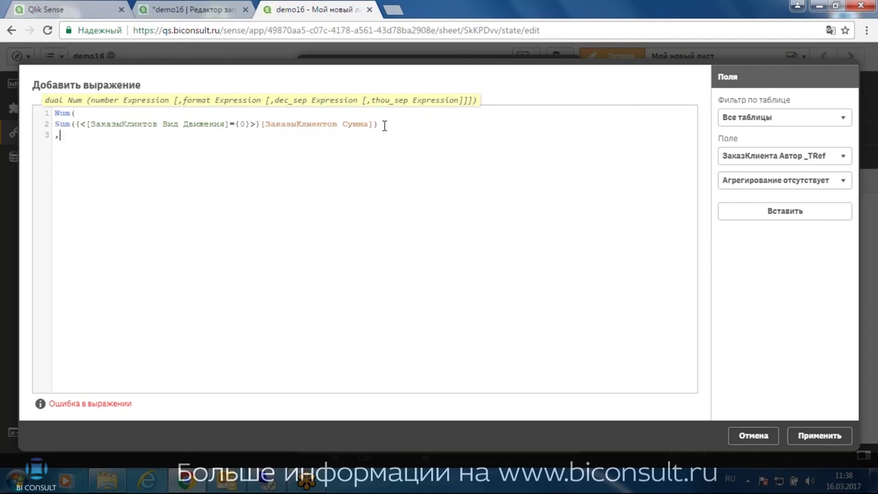
key(alt+shift)
text(')
key(BackSpace)
text(#,##0'))
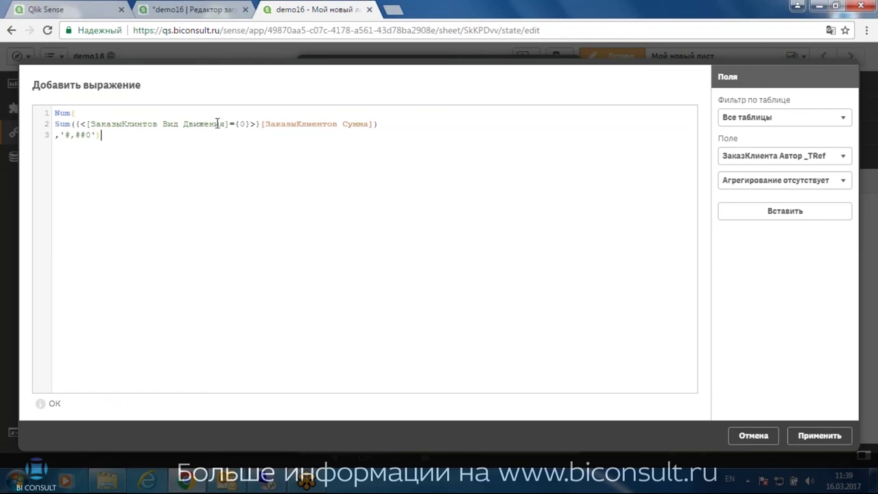
Review the Sum and Num syntax hints, highlighting the Сумма field and the {0} filter condition
key(ctrl+a)
key(ctrl+c)
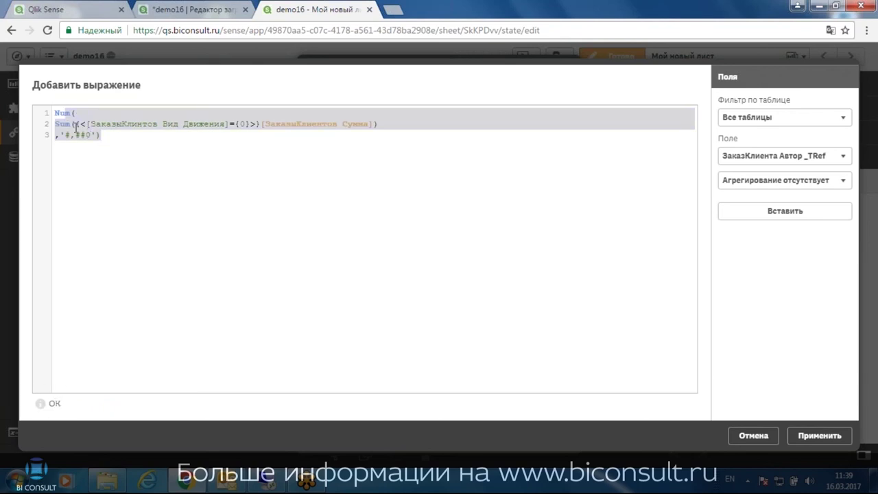
click(103, 134)
click(75, 124)
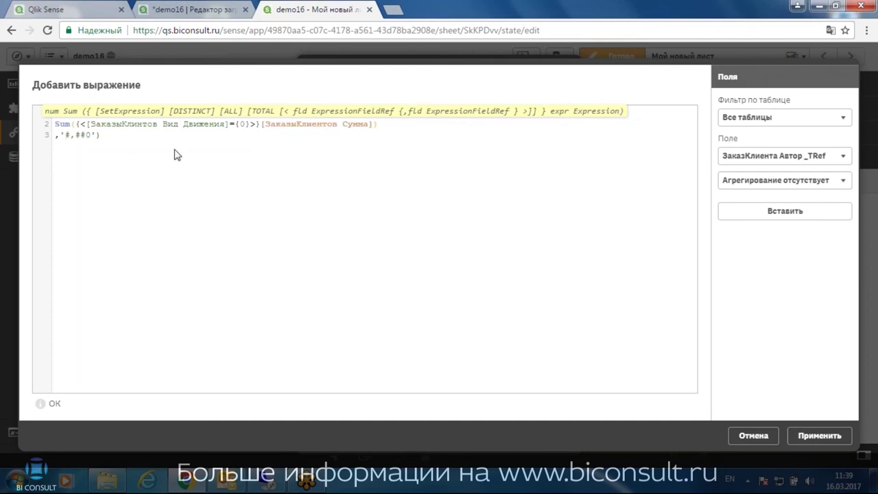
click(87, 140)
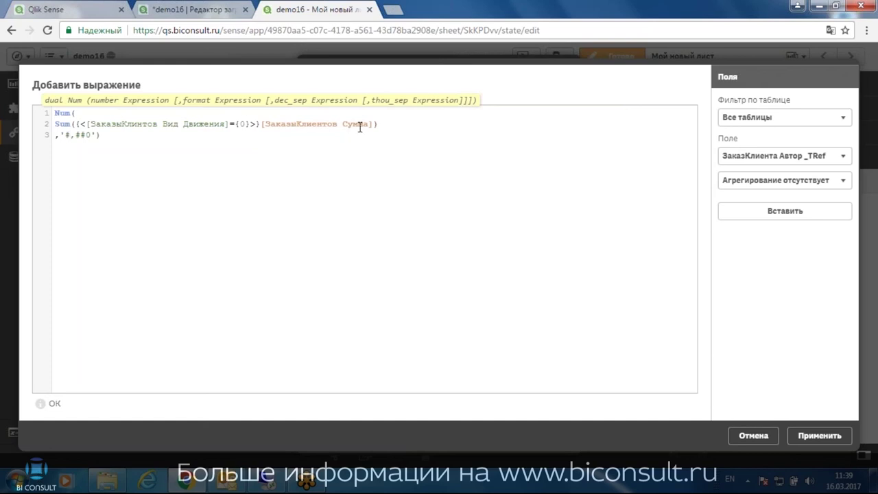
drag(370, 125, 264, 125)
click(276, 124)
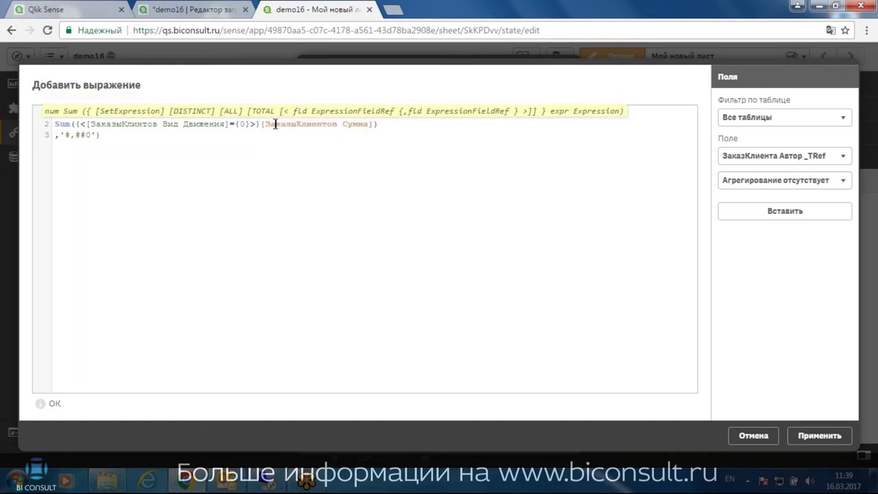
drag(267, 124, 369, 124)
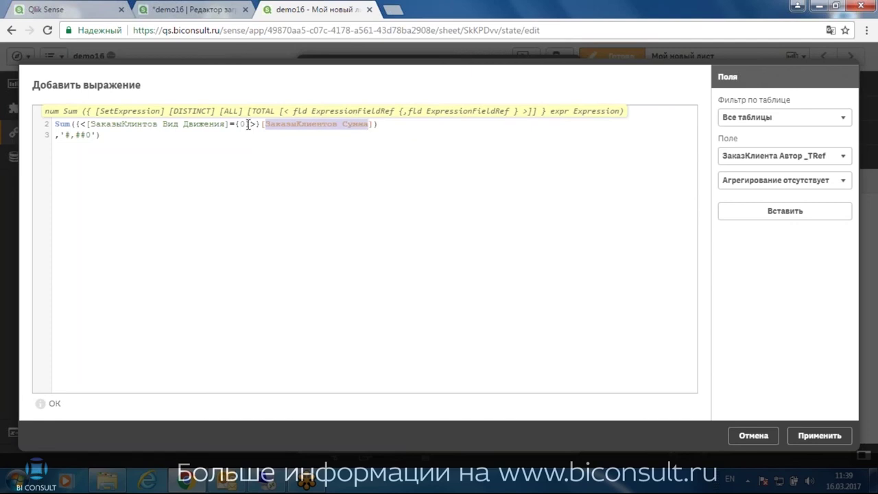
drag(96, 124, 243, 125)
click(241, 124)
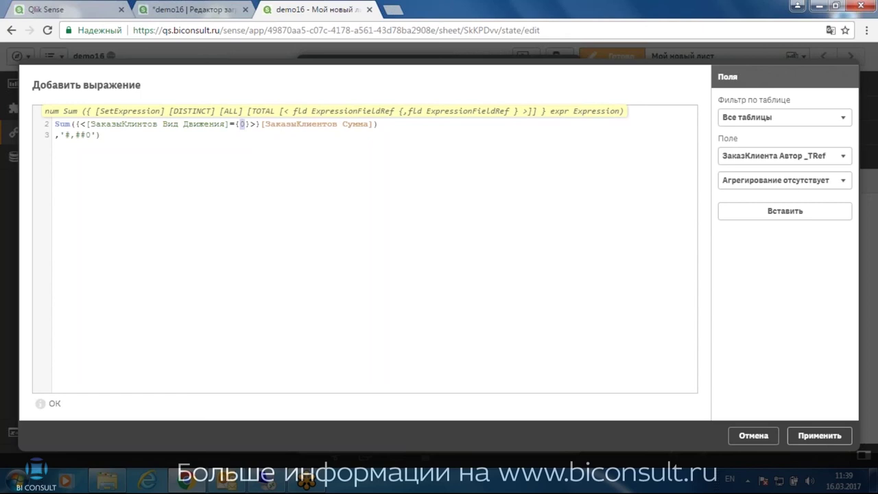
Apply the expression, name the measure Заказано, copy the expression, and create the measure
click(817, 435)
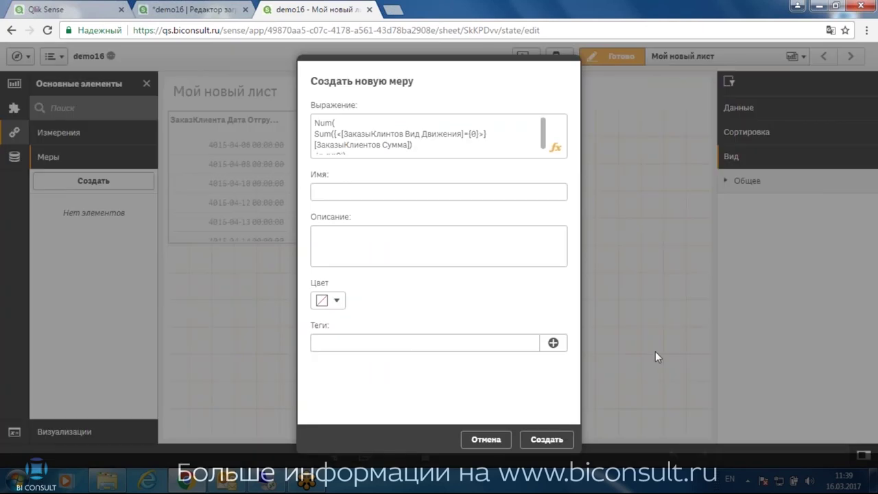
click(439, 193)
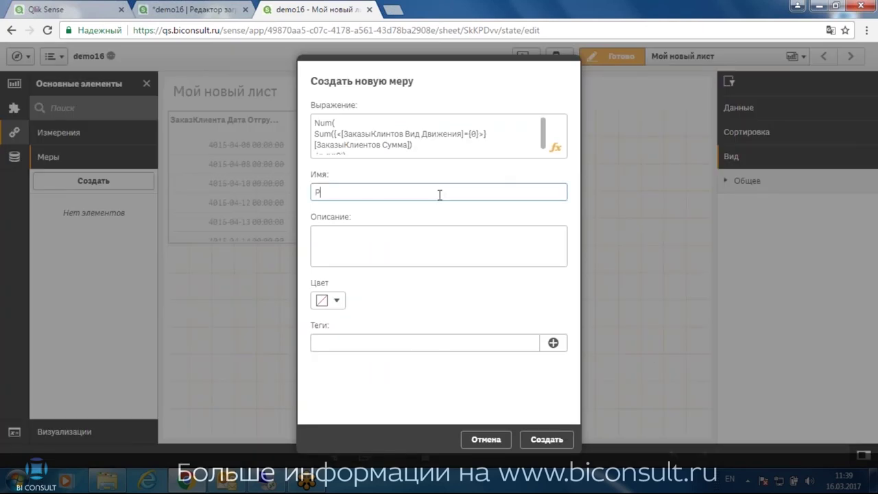
key(alt+shift)
text(Заказано)
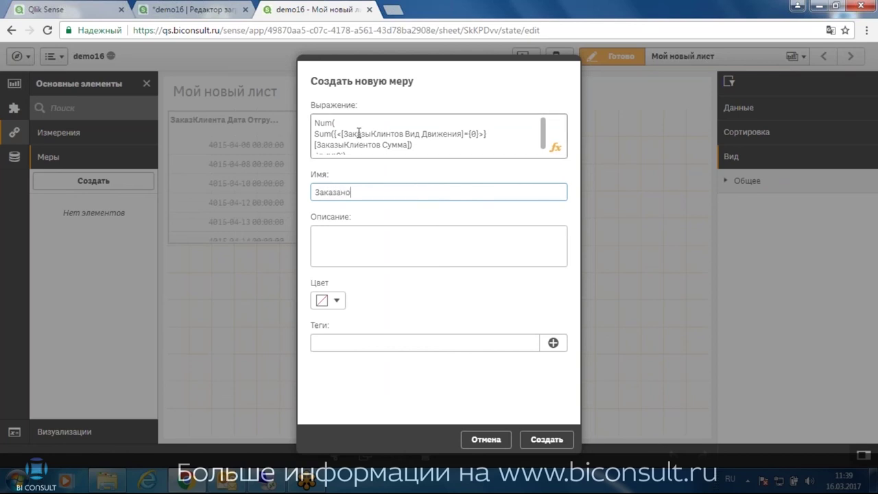
drag(317, 146, 414, 142)
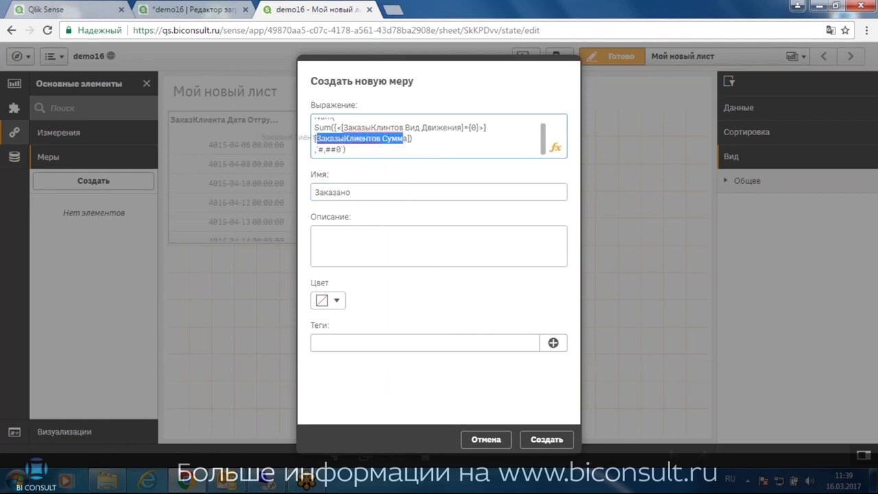
click(333, 136)
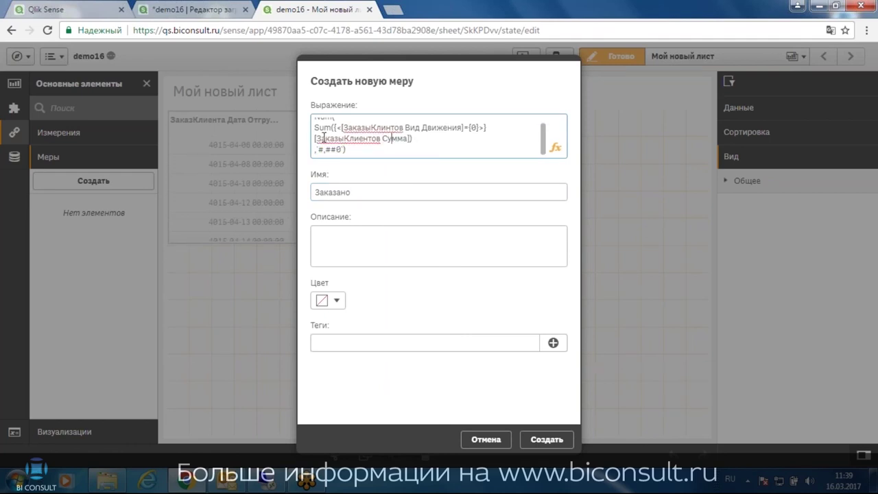
shift+click(322, 138)
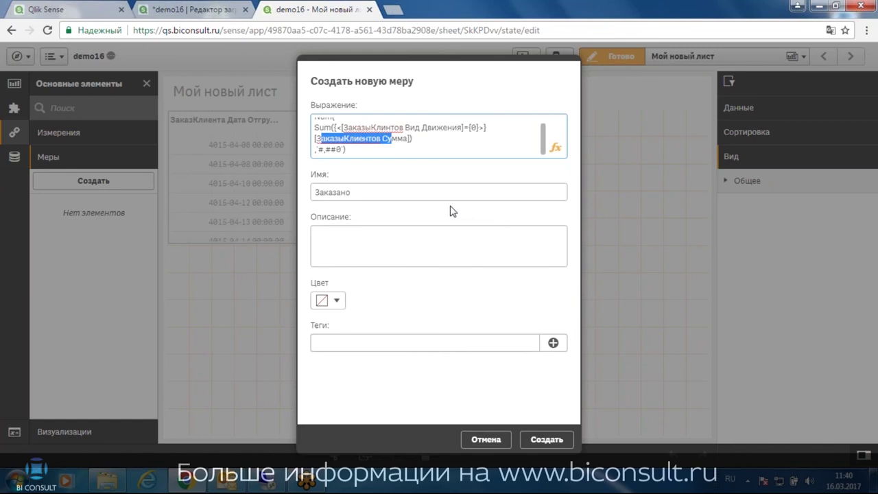
click(387, 138)
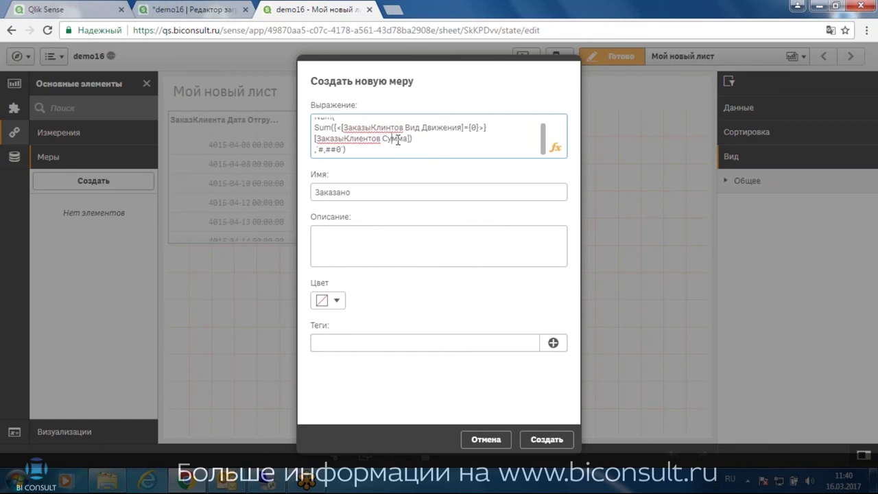
key(ctrl+a)
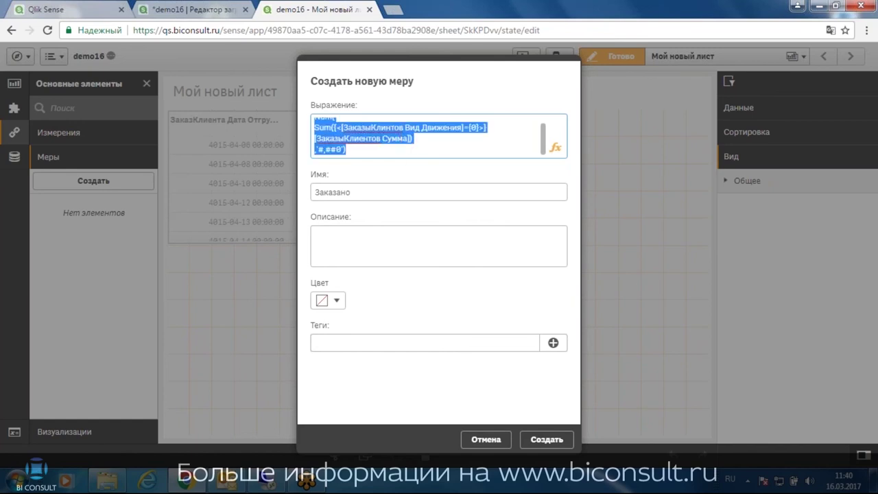
click(541, 442)
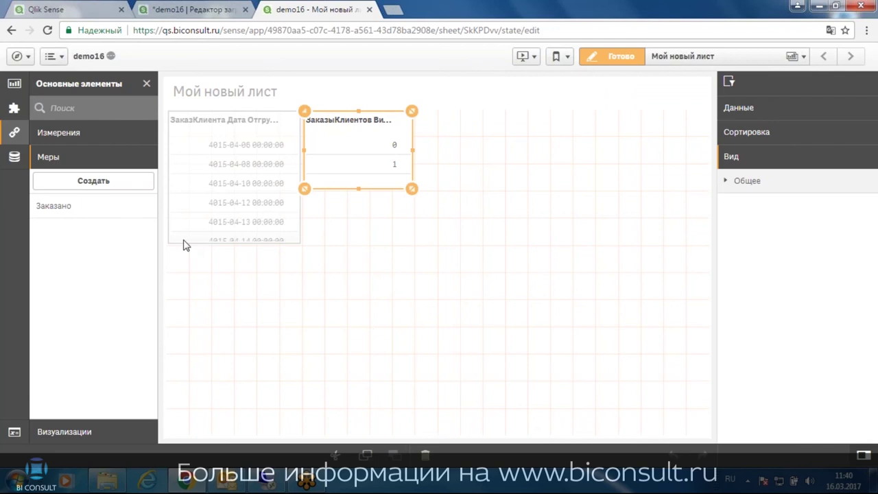
Create master measure Реализация from the pasted expression with movement type {0} changed to {1}
click(75, 184)
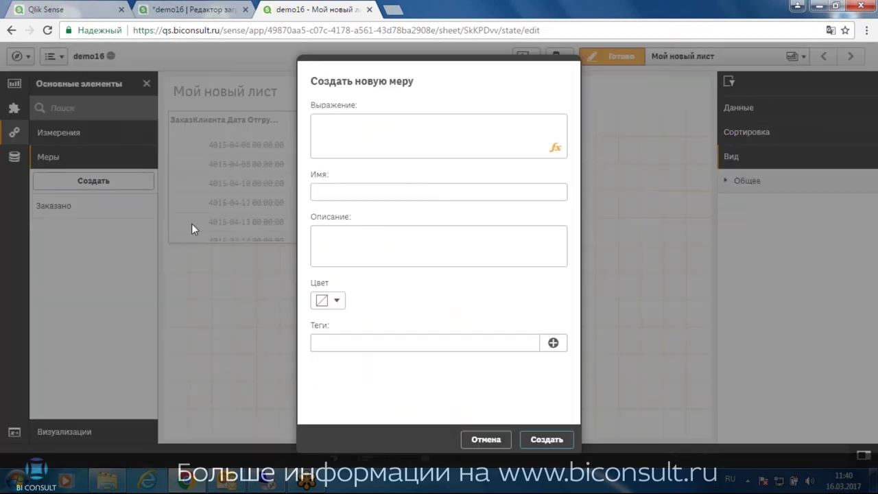
click(553, 148)
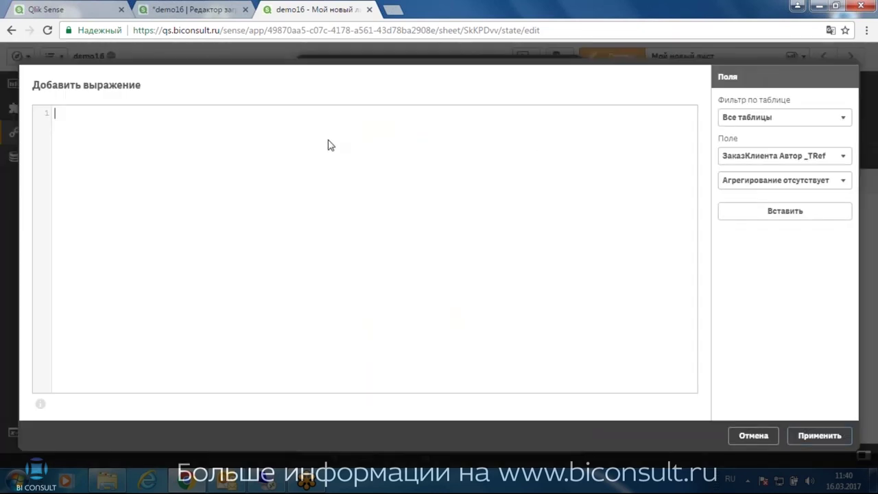
key(ctrl+v)
double_click(245, 124)
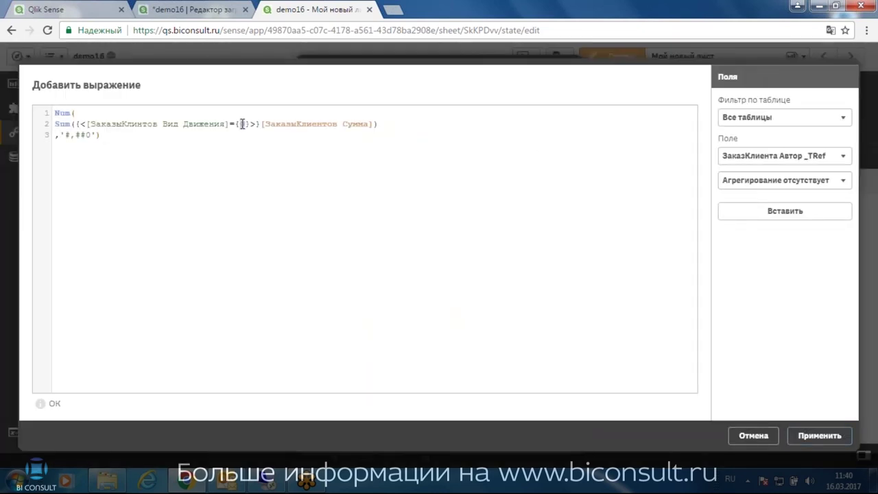
text(1)
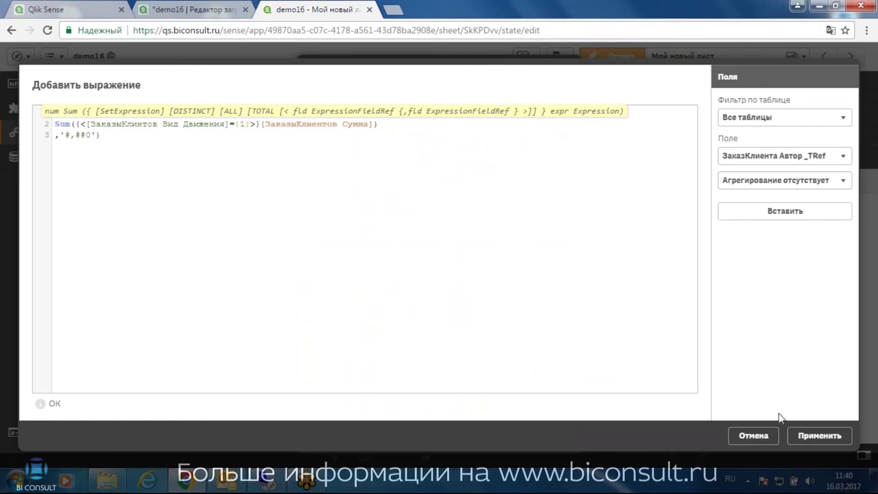
click(810, 436)
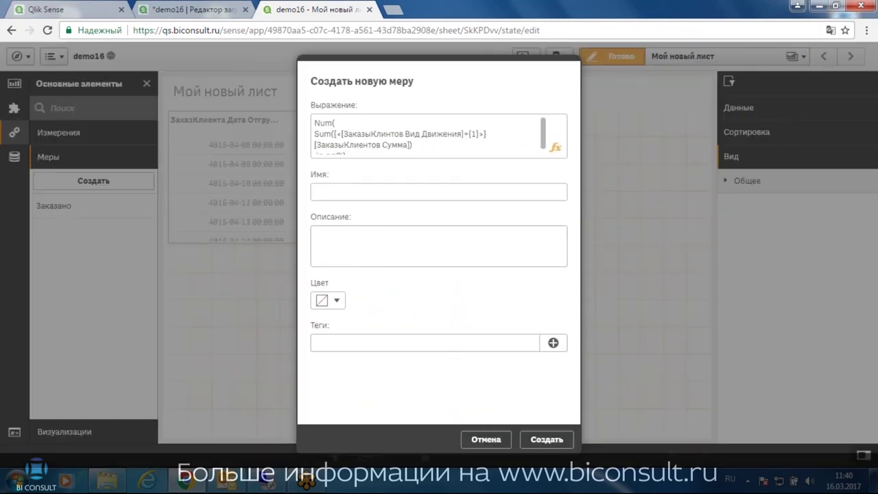
click(402, 193)
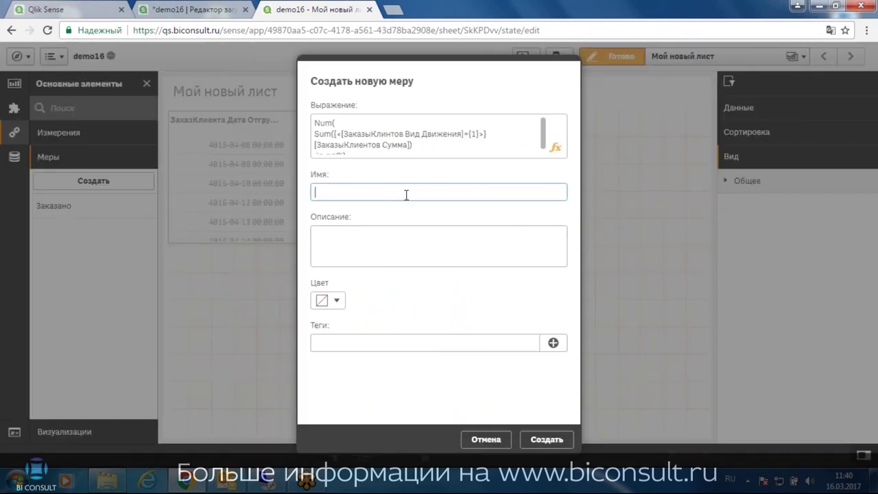
text(Реализация)
click(547, 439)
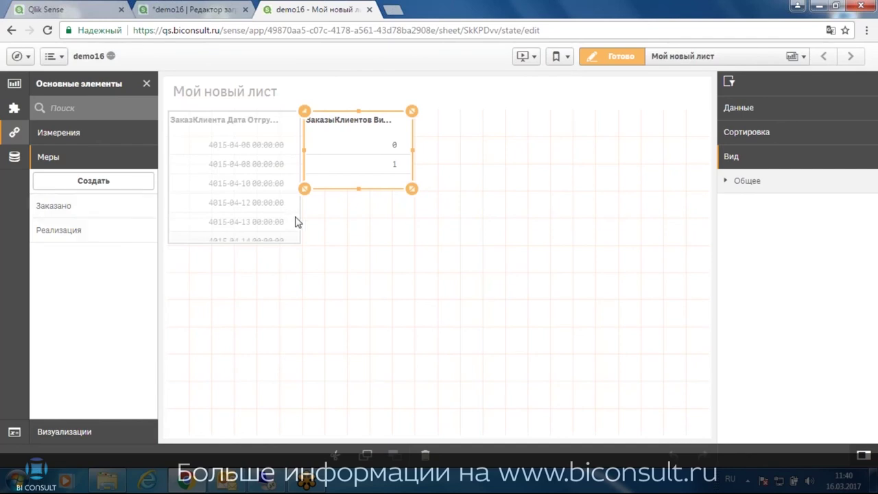
Shorten the shipment-date table to three rows
click(525, 176)
click(335, 187)
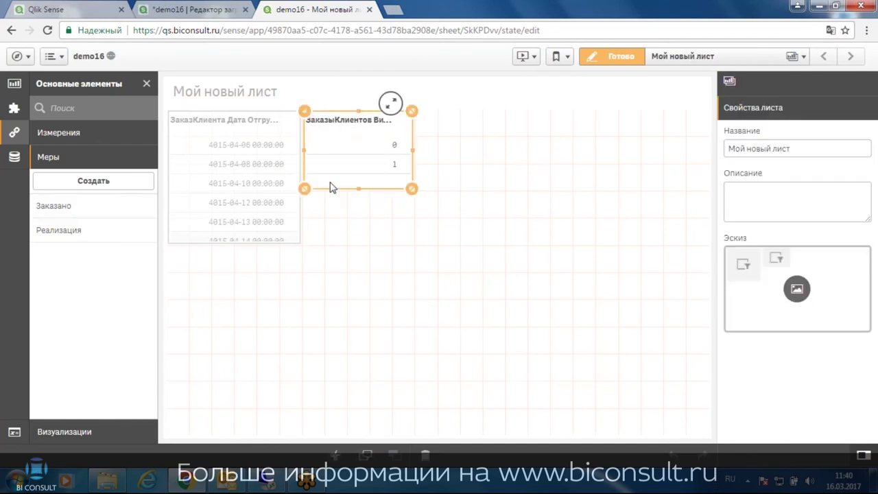
click(254, 237)
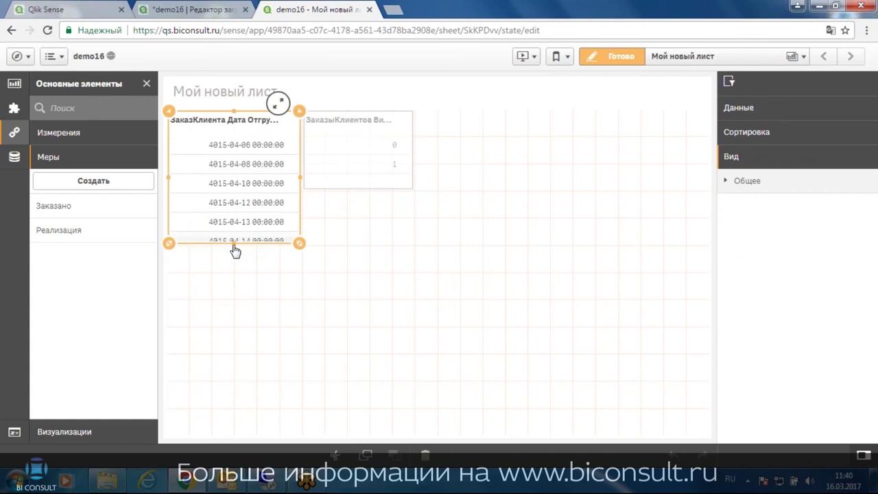
drag(235, 247, 234, 188)
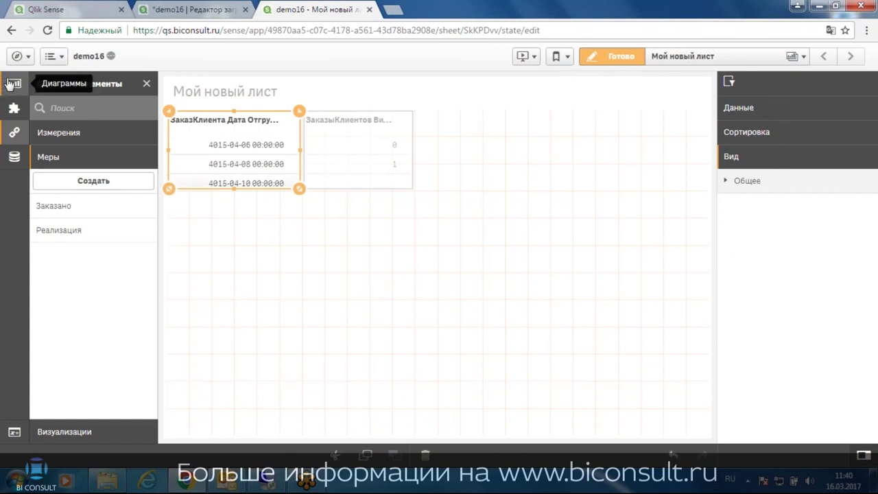
Add a tall pie chart with Иерархия номенклатуры as dimension and Реализация as measure
click(14, 83)
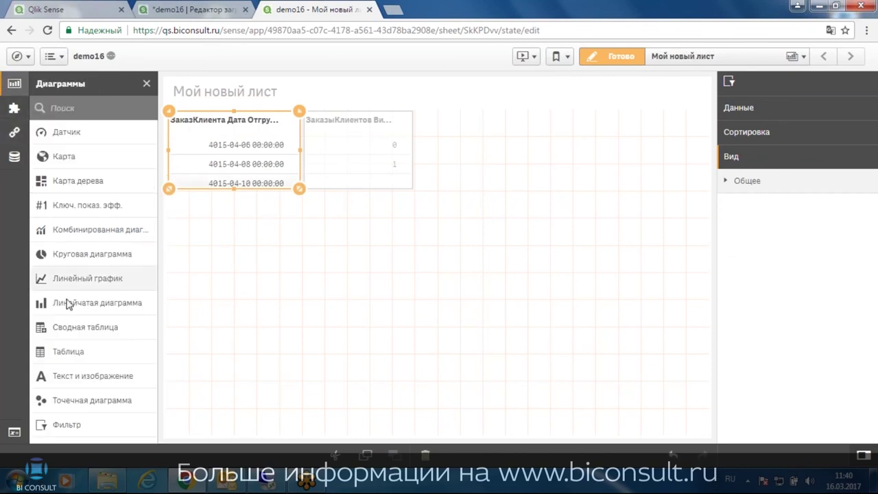
drag(57, 254, 505, 158)
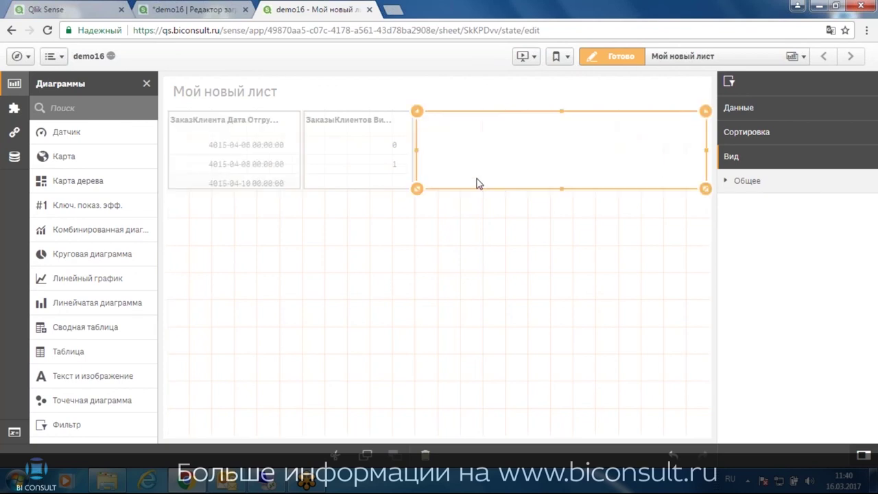
drag(563, 191, 566, 221)
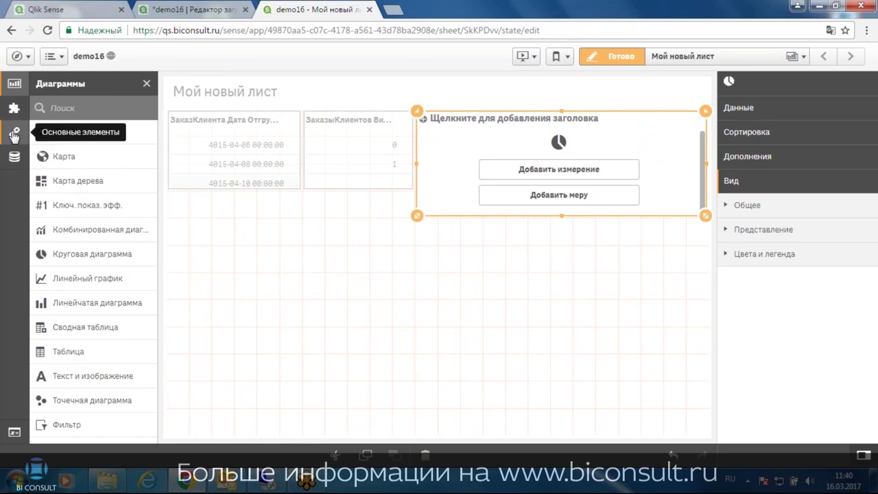
click(14, 132)
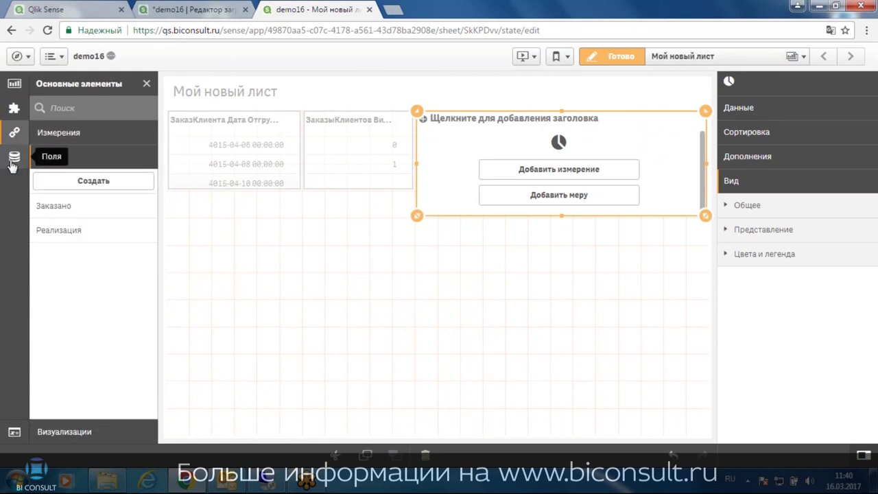
click(59, 133)
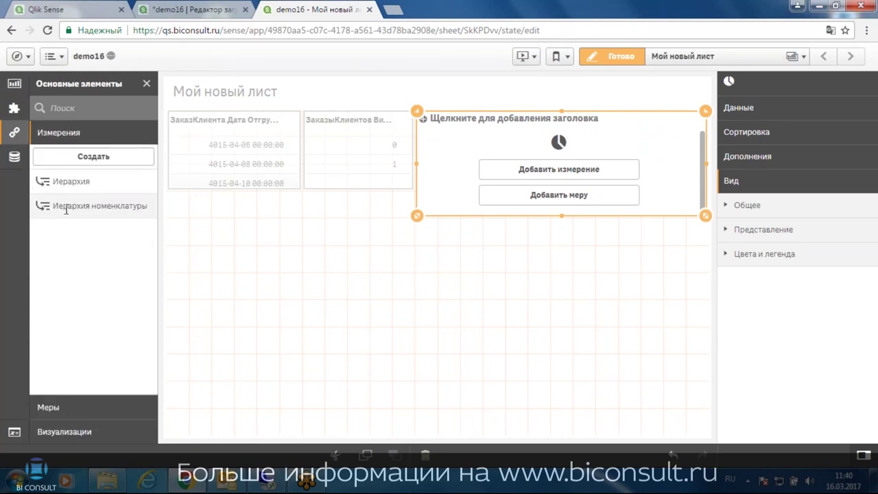
drag(68, 205, 549, 180)
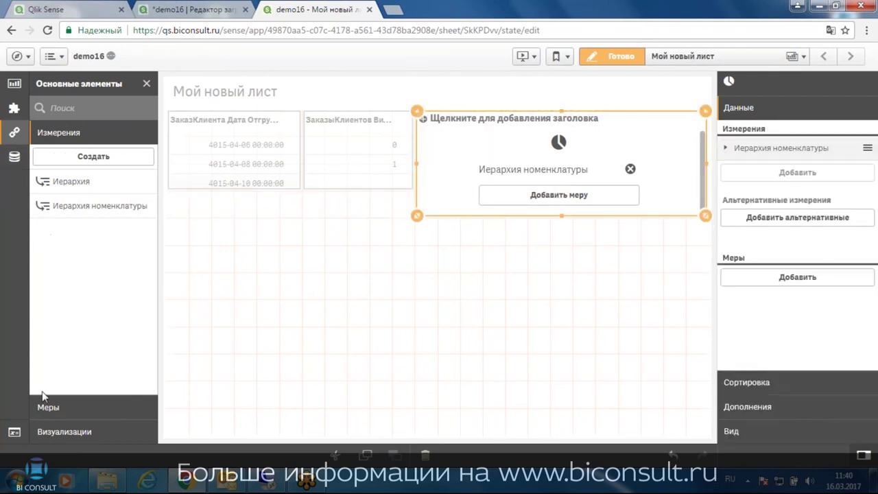
click(53, 411)
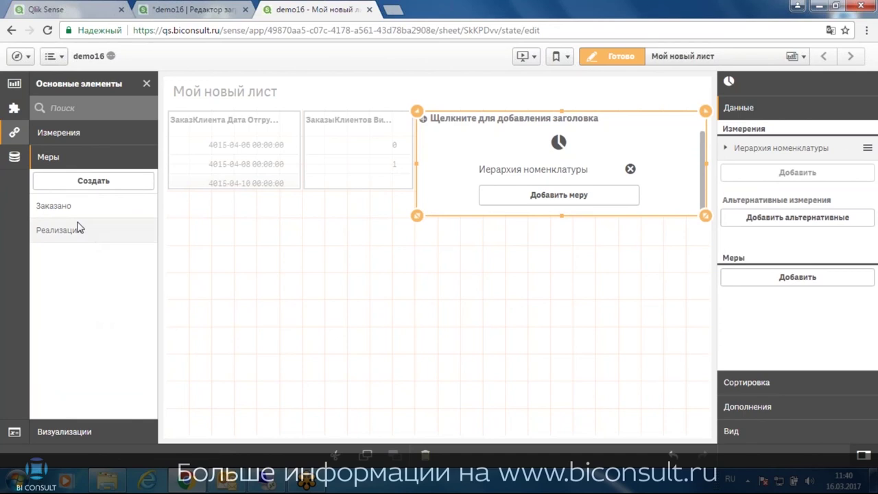
drag(55, 204, 528, 182)
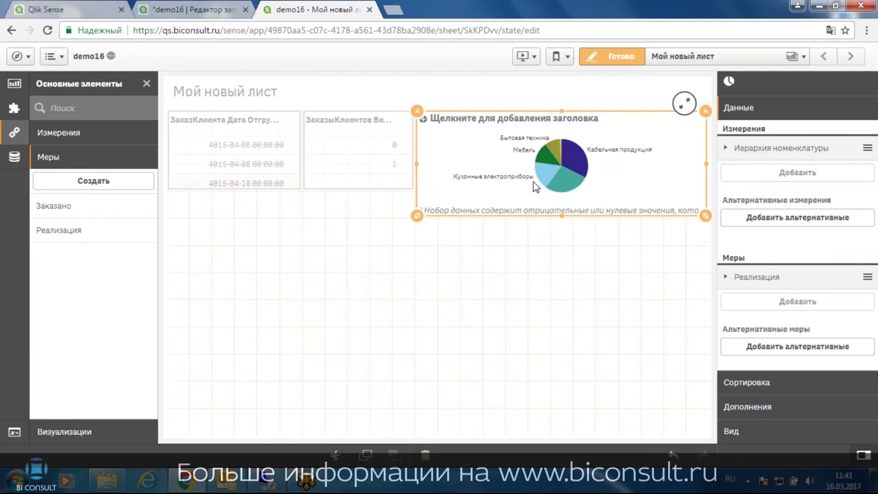
In analysis mode, preview the pie full screen and test shipment-date filters 4015-04-06 and 4015-04-10, then clear them
click(621, 57)
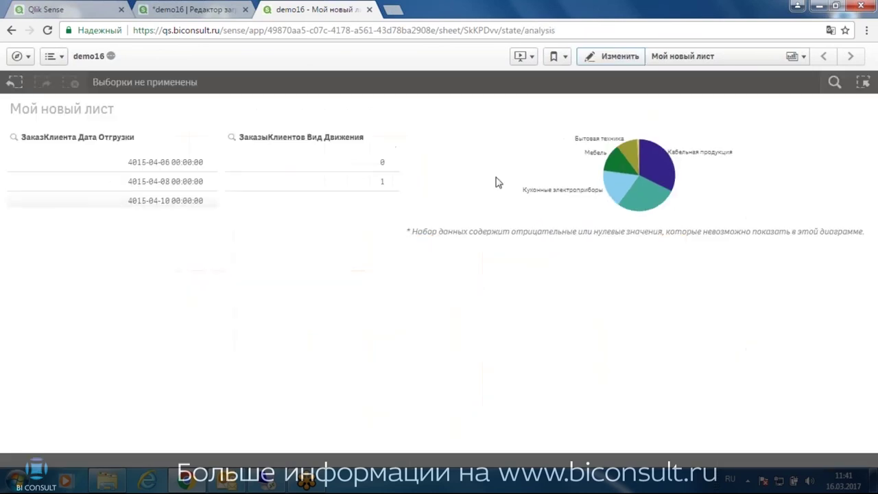
click(853, 121)
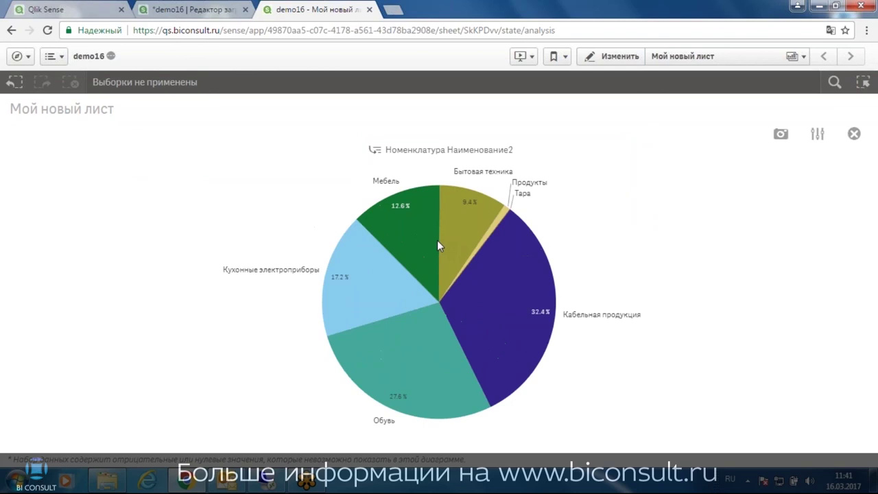
click(855, 134)
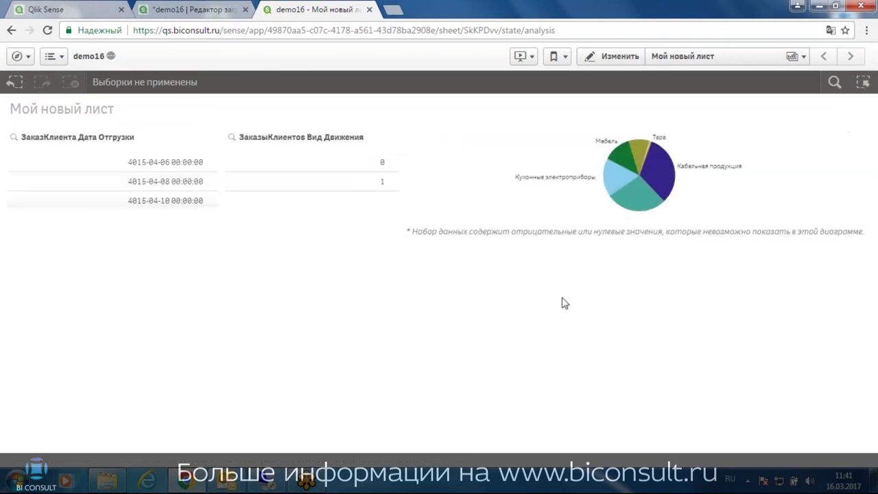
click(143, 182)
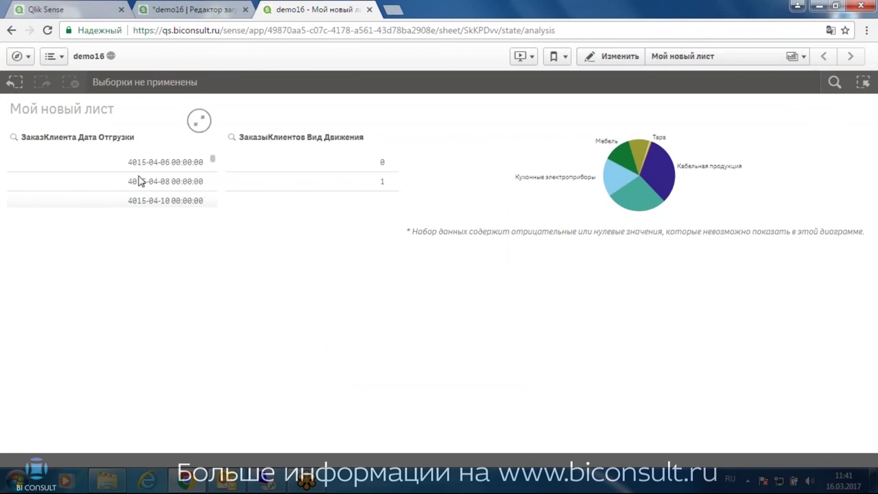
click(165, 203)
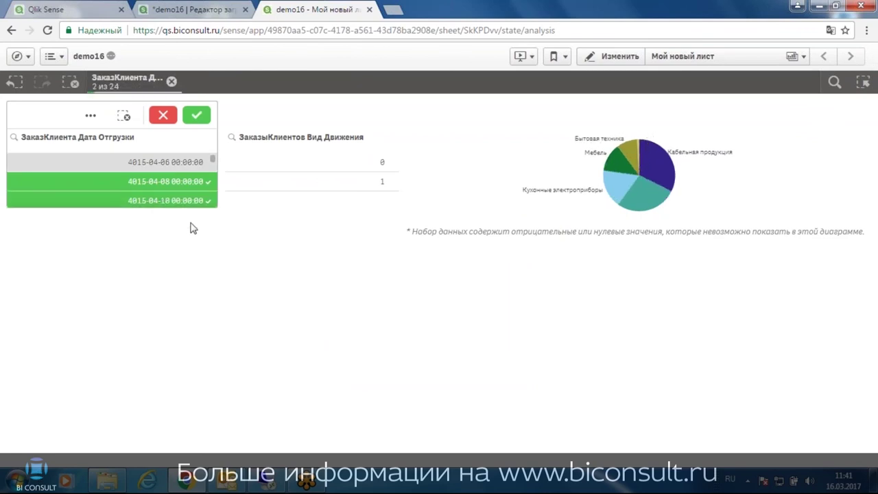
click(163, 115)
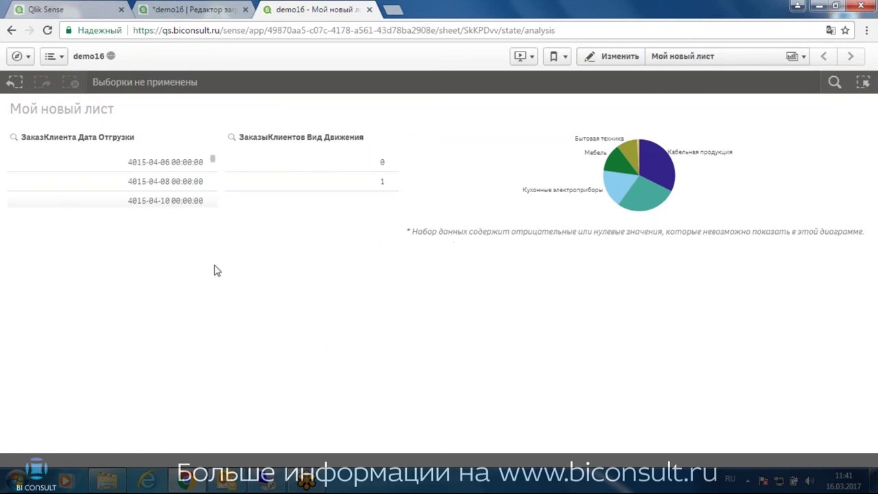
click(153, 165)
click(162, 201)
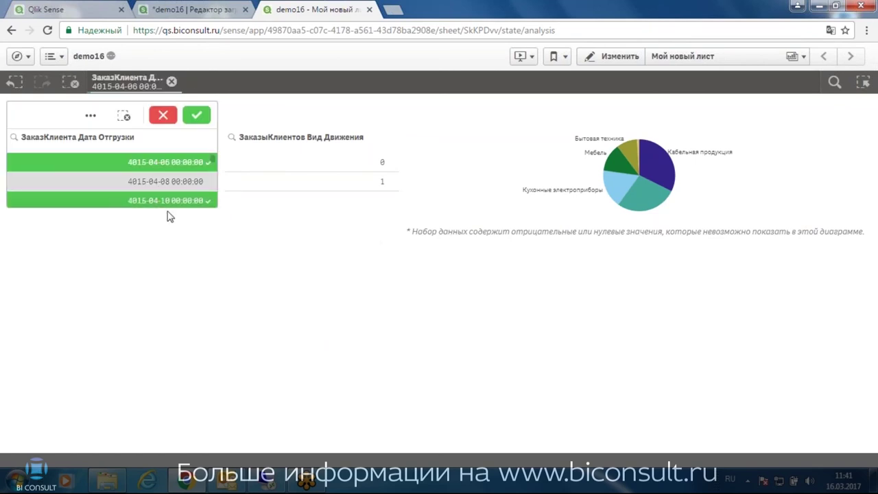
click(195, 117)
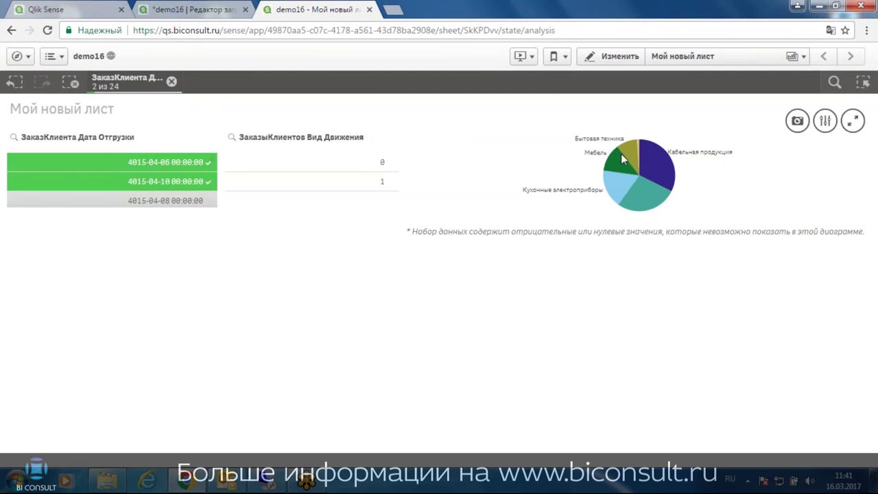
click(172, 82)
Drill the pie chart down from Обувь to Женская обувь
click(644, 190)
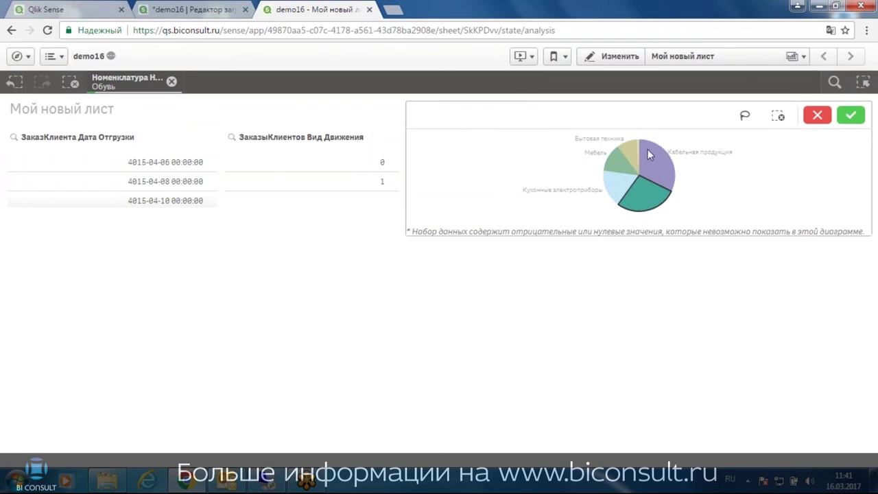
click(850, 116)
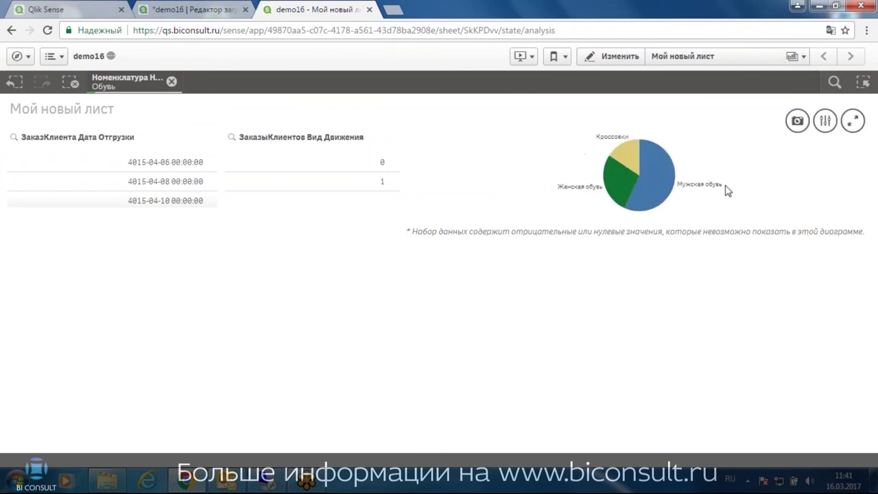
mouse_move(637, 165)
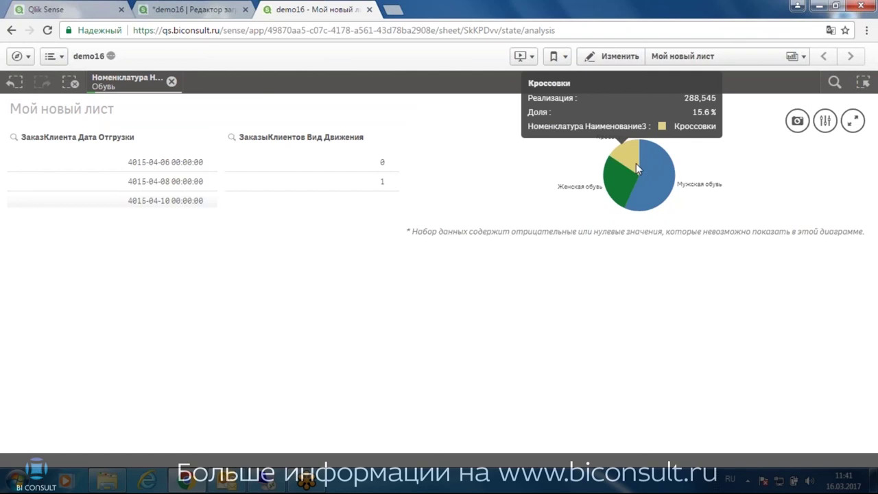
click(621, 181)
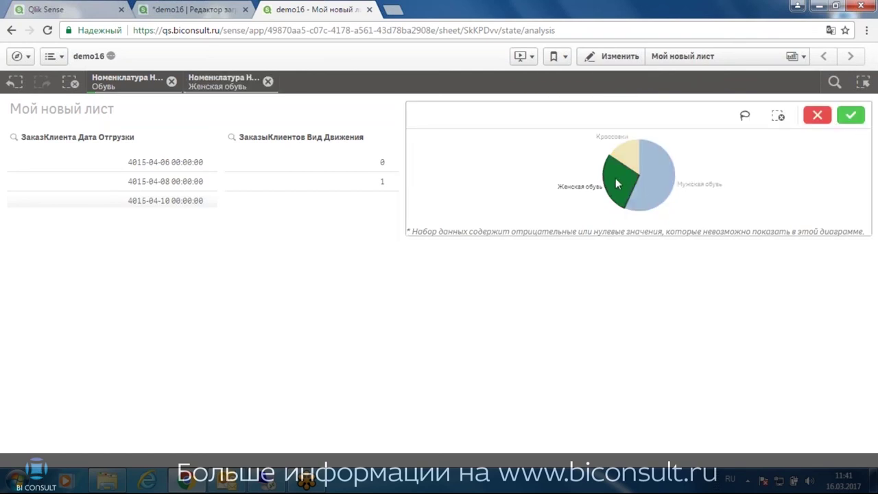
click(851, 115)
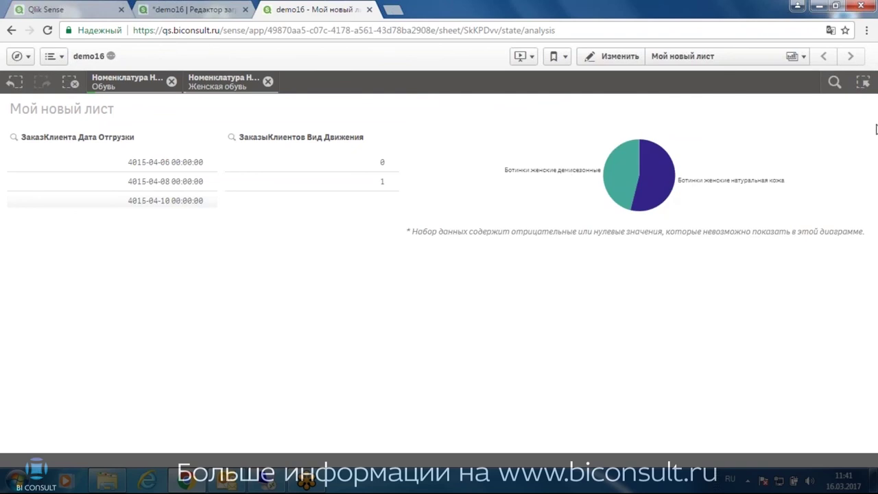
View the women's boots pie full screen, rotate it, then return to editing the sheet
mouse_move(792, 164)
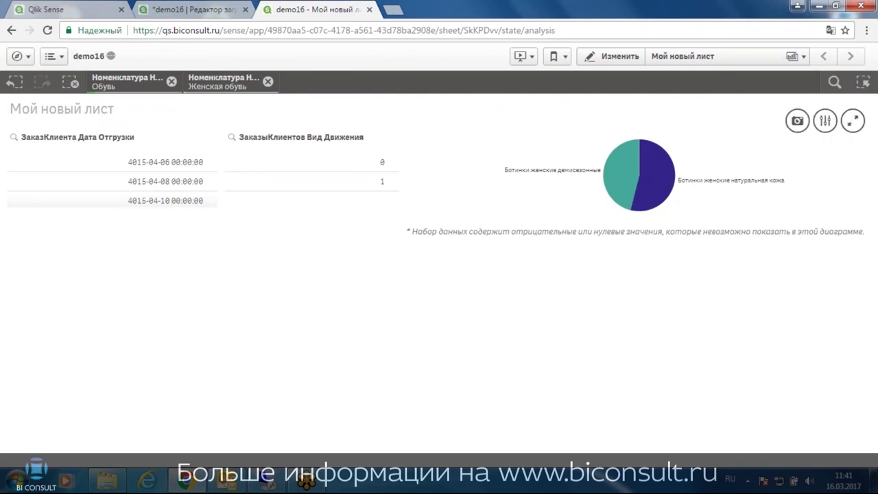
click(851, 122)
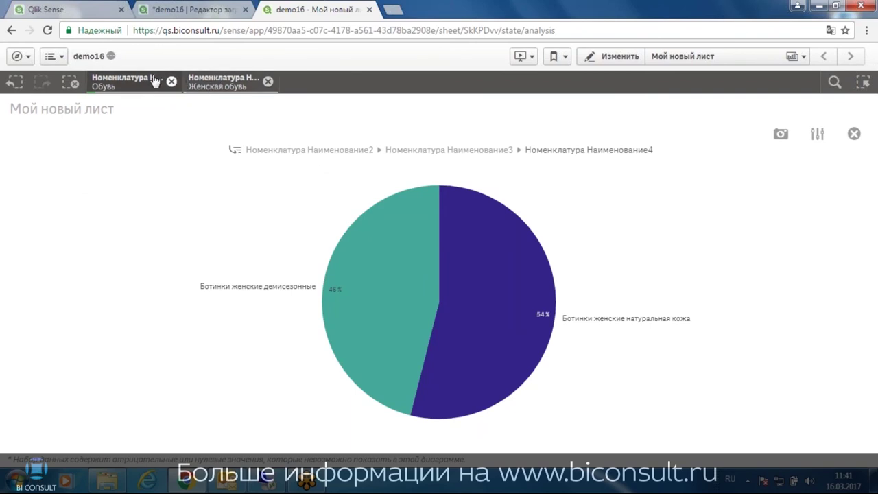
drag(466, 326, 460, 284)
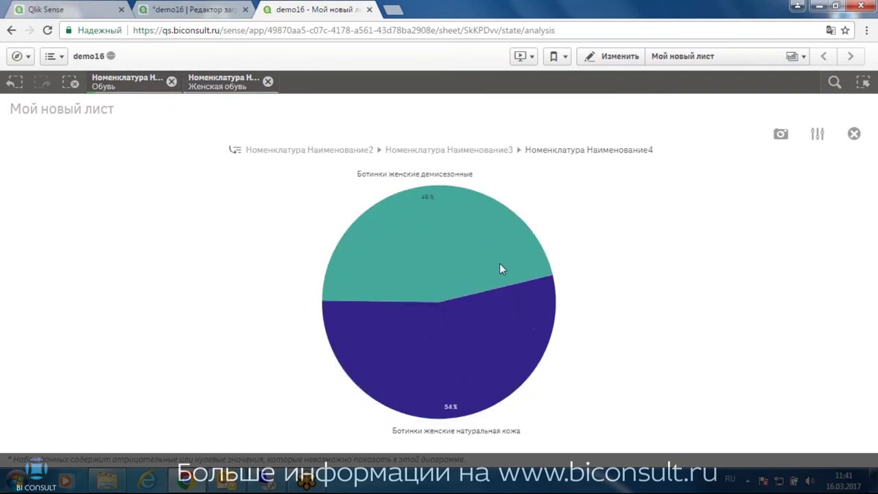
click(855, 134)
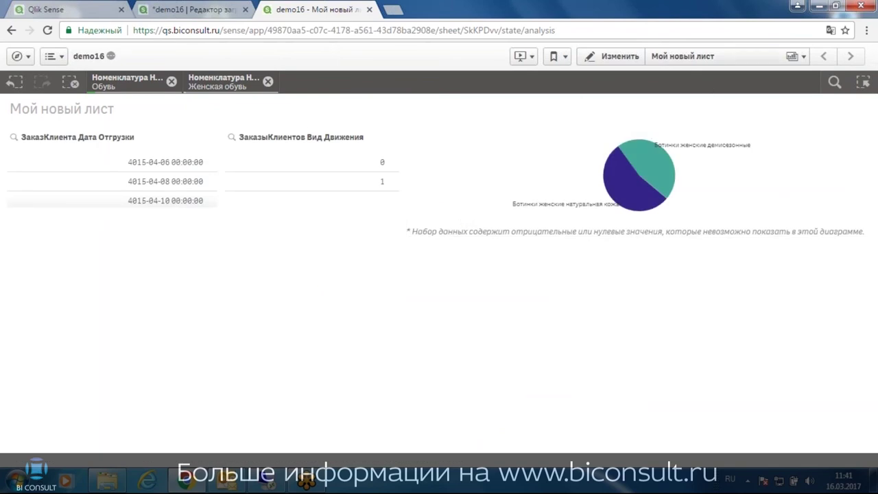
click(625, 58)
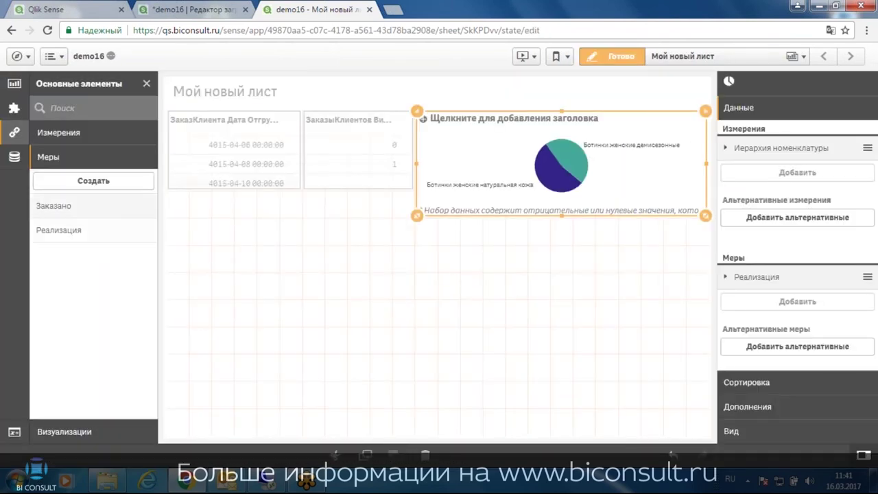
Add a scatter plot with the Склады Наименование field as its dimension
click(14, 84)
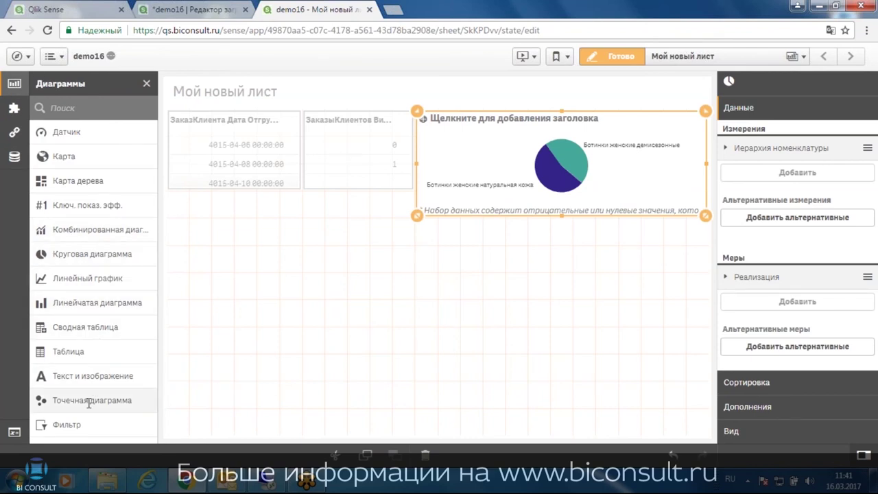
drag(69, 399, 338, 388)
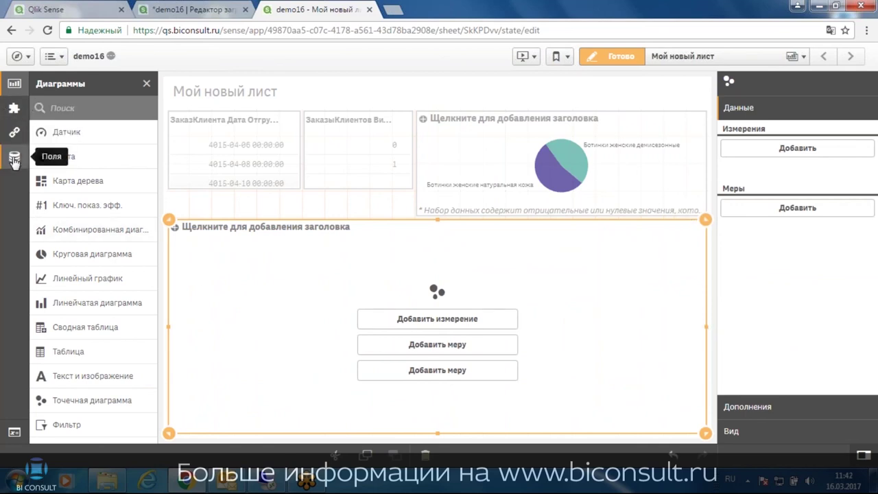
click(14, 158)
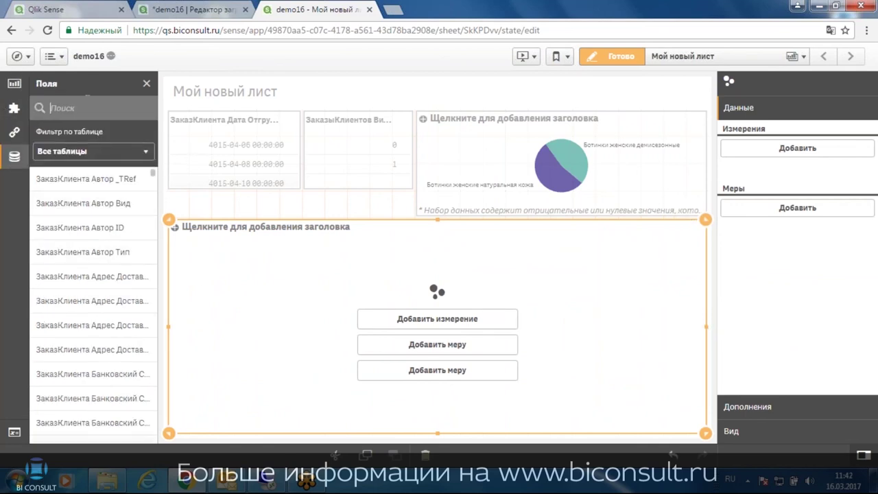
text(наимен)
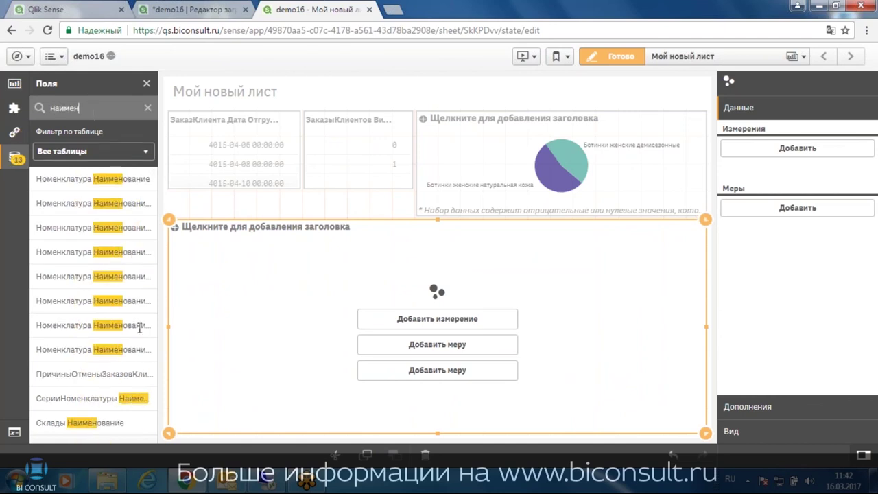
drag(69, 422, 426, 331)
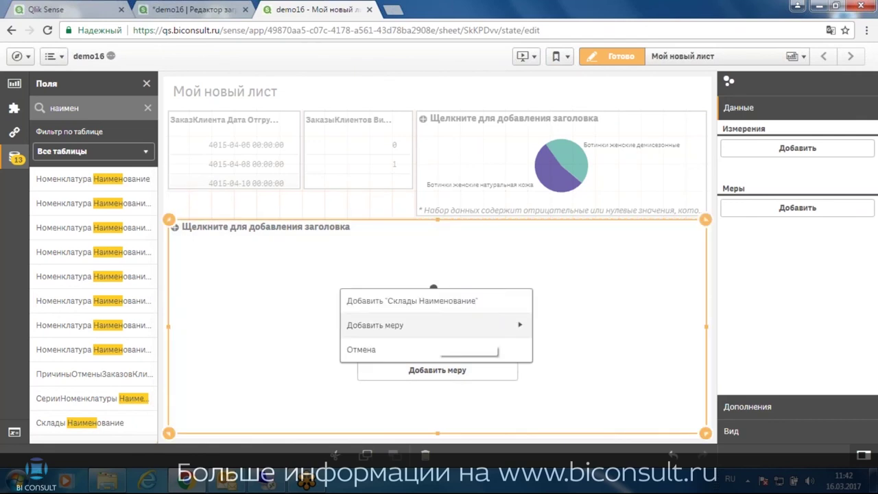
click(431, 300)
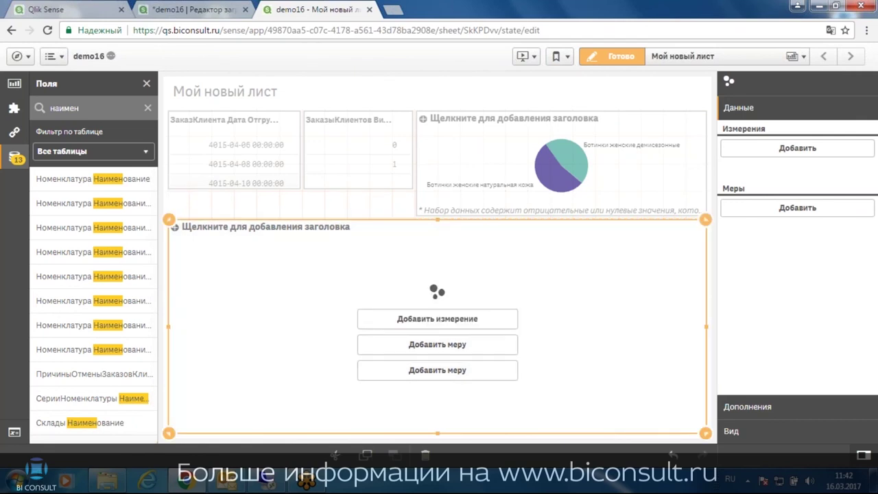
Add Заказано and Реализация as the scatter plot's measures and finish editing
click(15, 131)
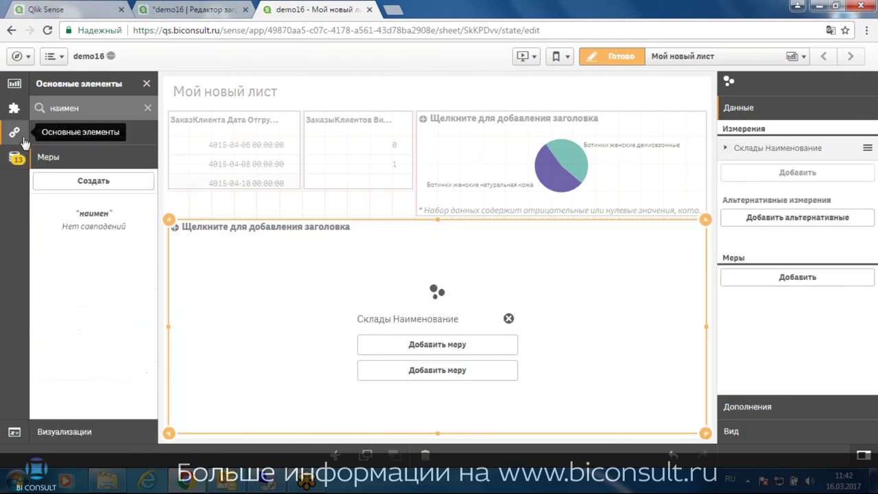
click(147, 108)
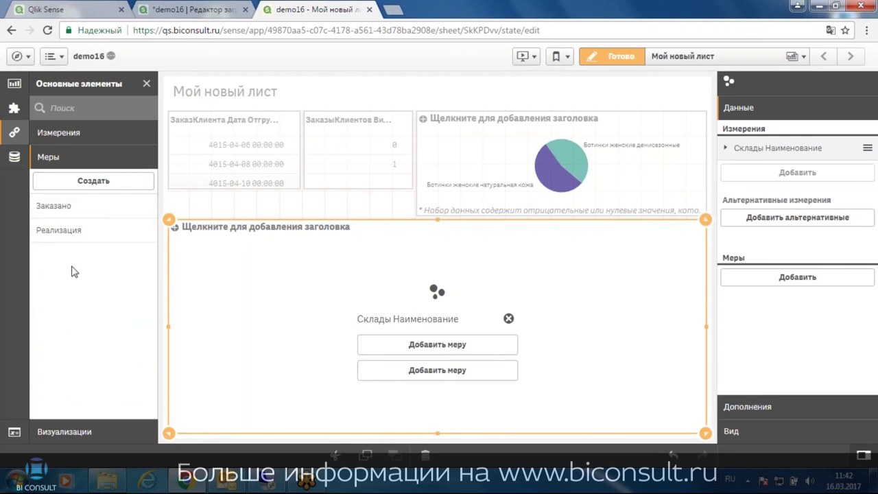
drag(58, 206, 415, 346)
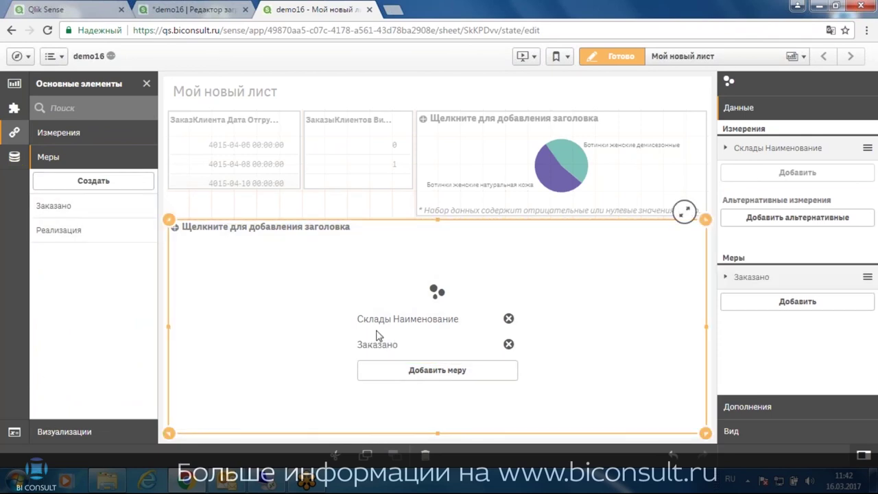
drag(52, 229, 464, 369)
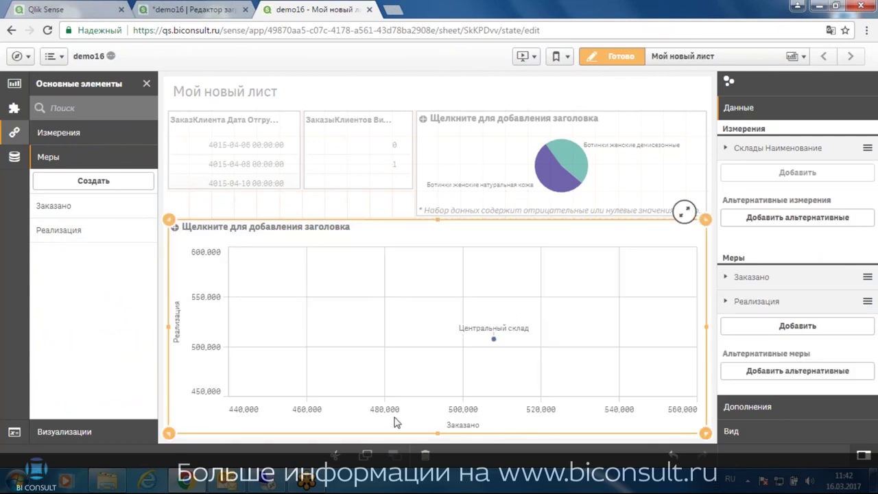
click(611, 56)
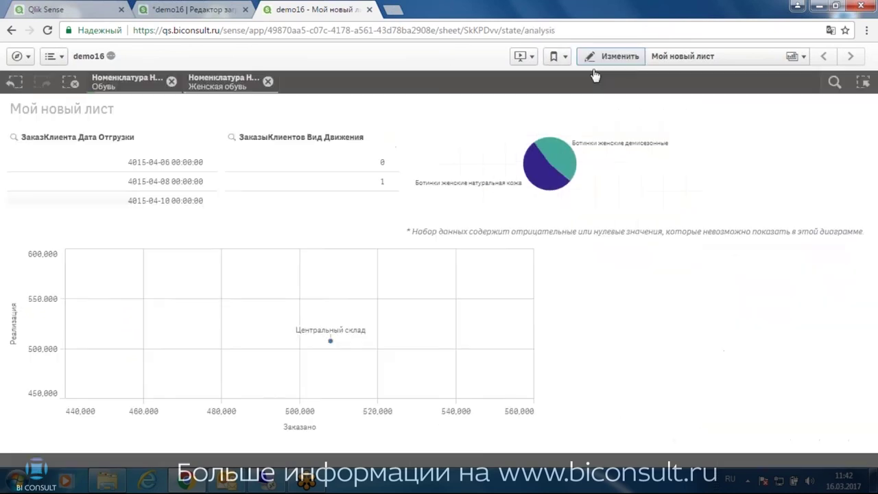
Remove the Женская обувь and Обувь selections, zoom around the scatter chart, and reopen edit mode
click(266, 82)
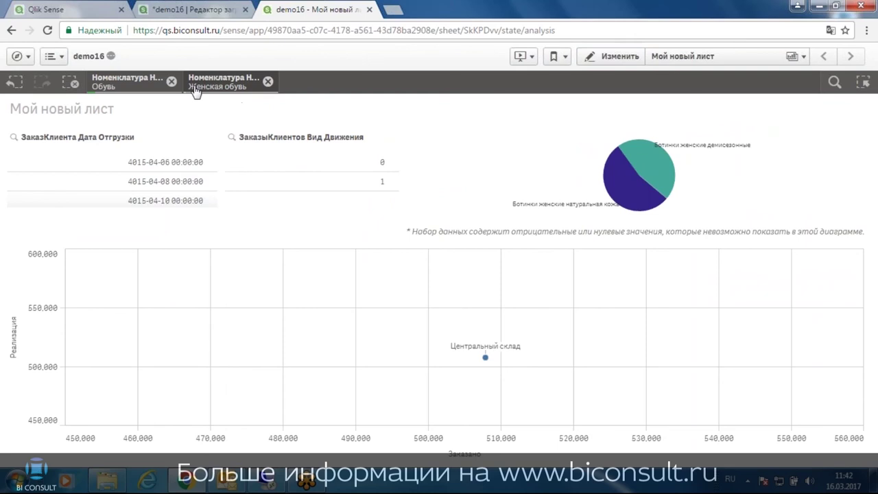
click(171, 82)
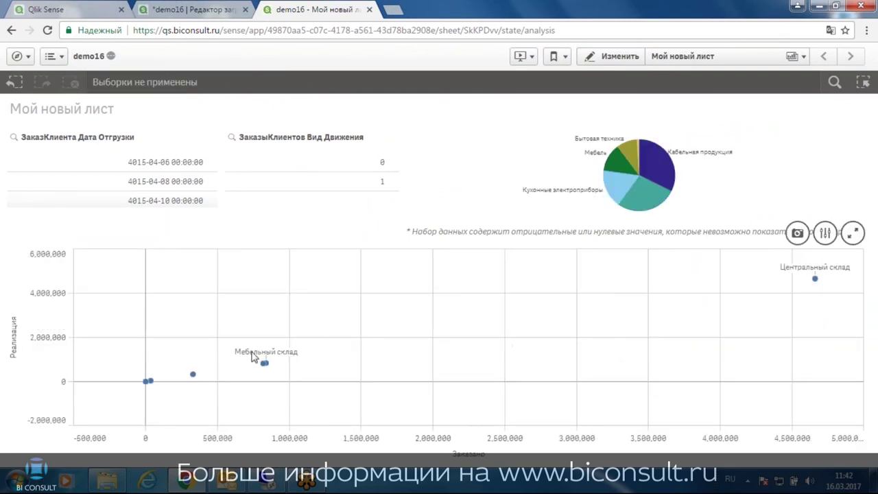
scroll(202, 352, up, 5)
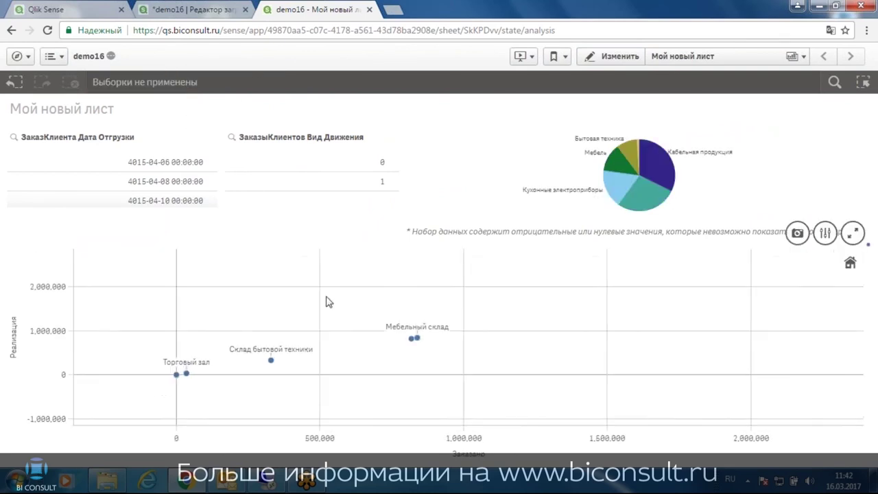
scroll(308, 329, up, 3)
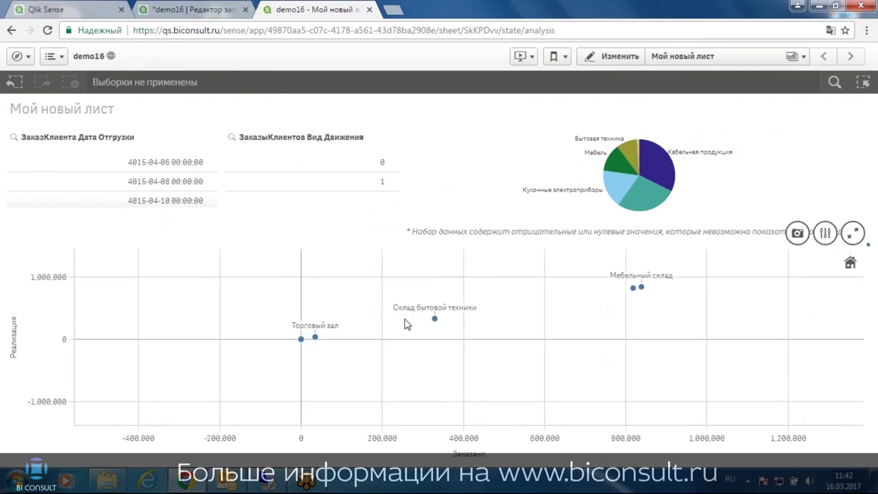
scroll(377, 333, up, 4)
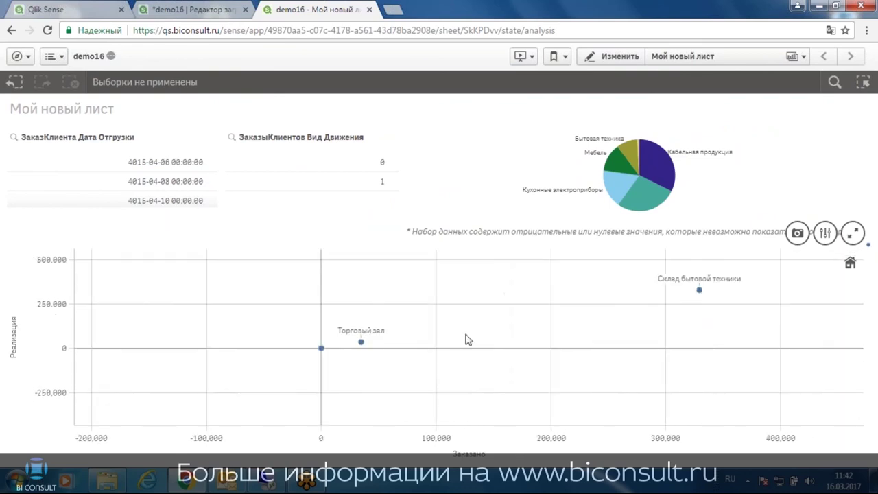
scroll(351, 353, down, 3)
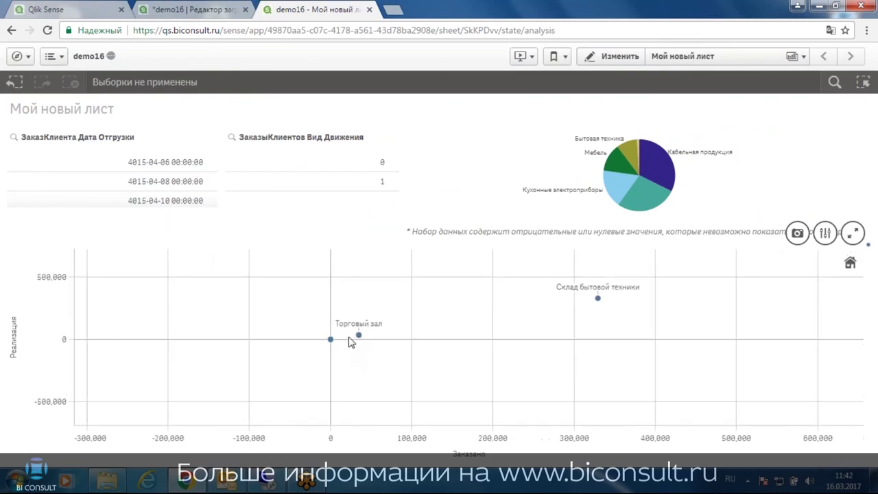
scroll(351, 346, down, 2)
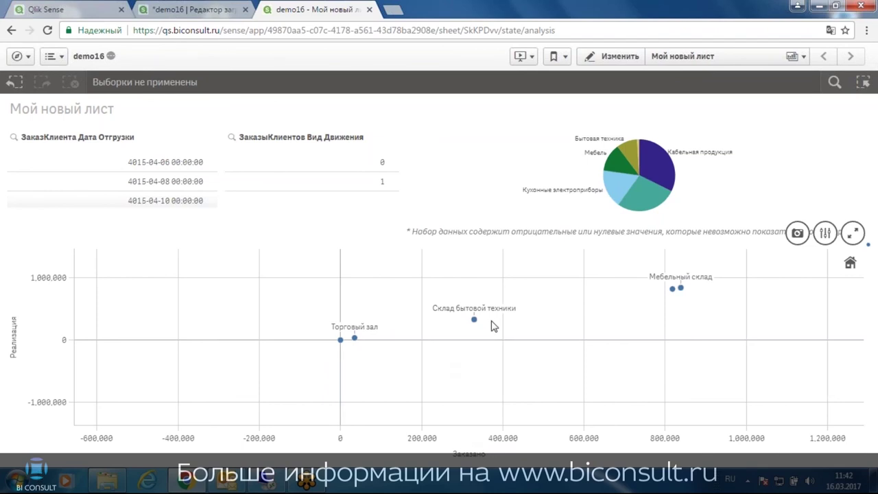
scroll(494, 327, up, 2)
scroll(471, 325, down, 5)
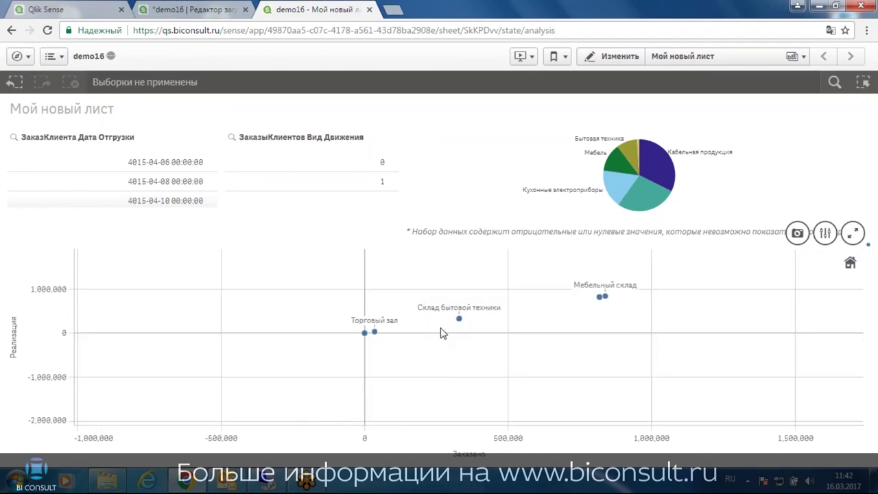
click(614, 56)
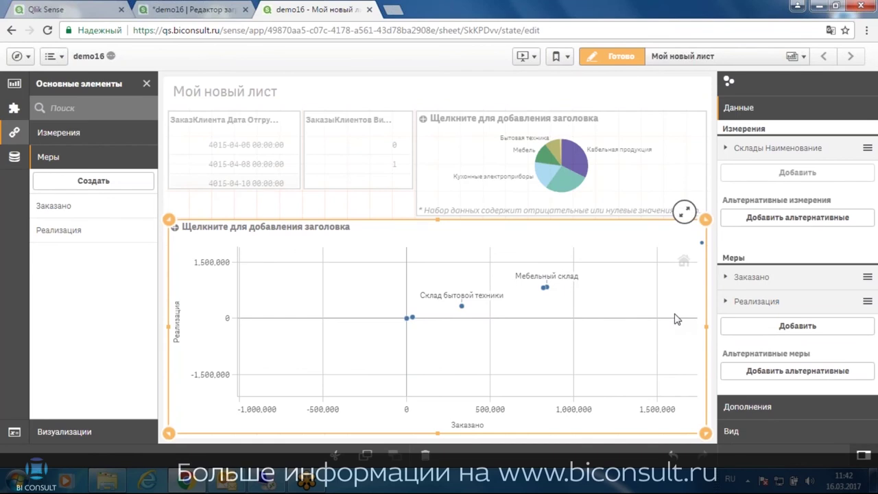
Make the scatter plot narrower and taller, and place a new pivot table beside it
drag(705, 327, 355, 334)
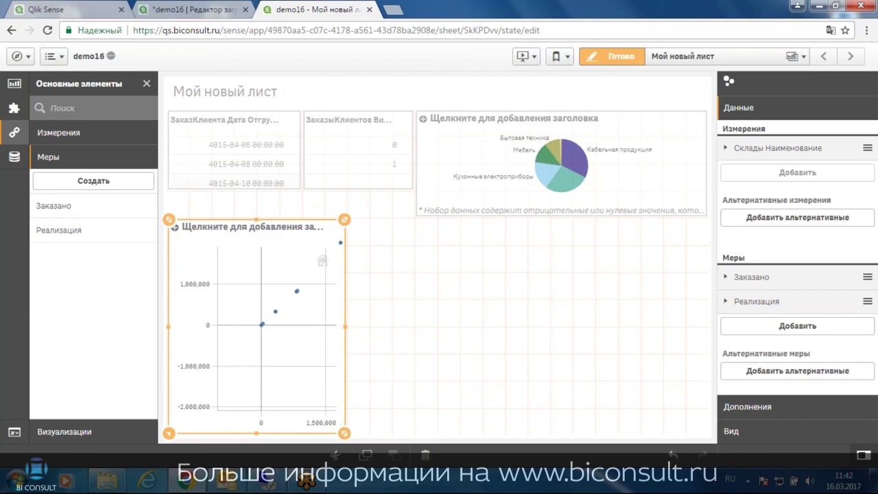
drag(345, 220, 345, 193)
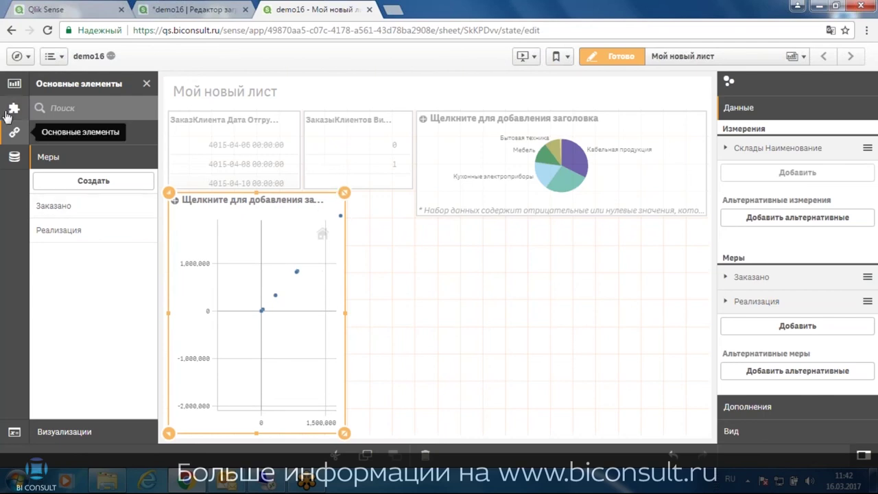
click(13, 84)
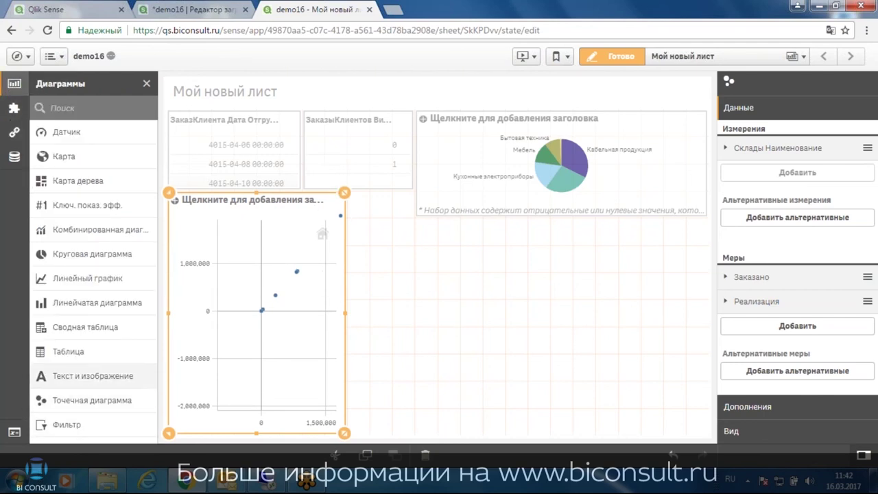
drag(68, 326, 515, 336)
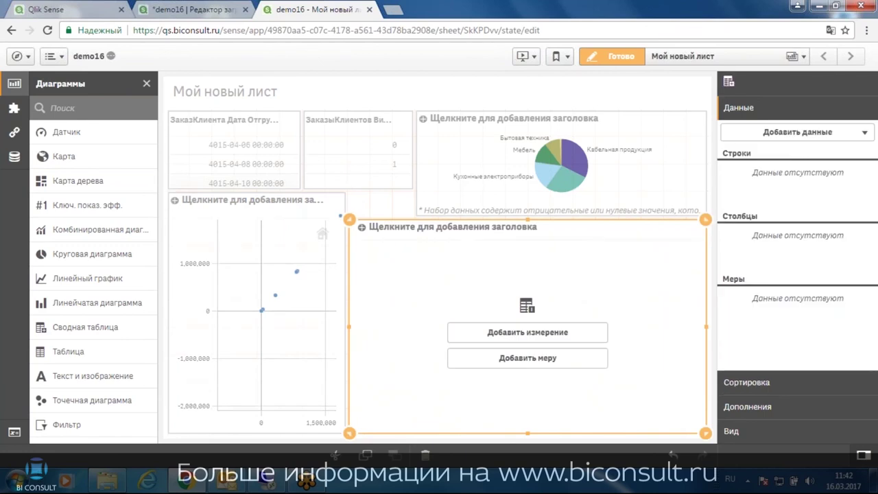
Give the pivot table Иерархия номенклатуры rows with Заказано and Реализация measures, then leave edit mode
click(14, 132)
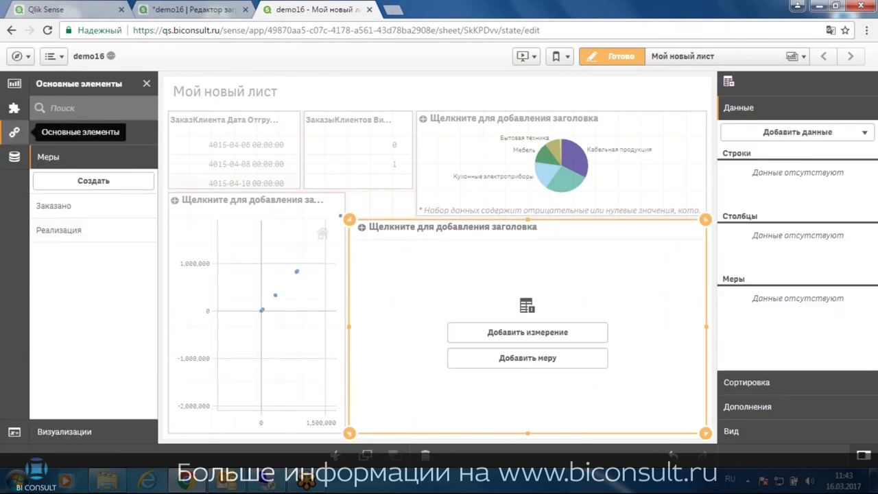
click(59, 133)
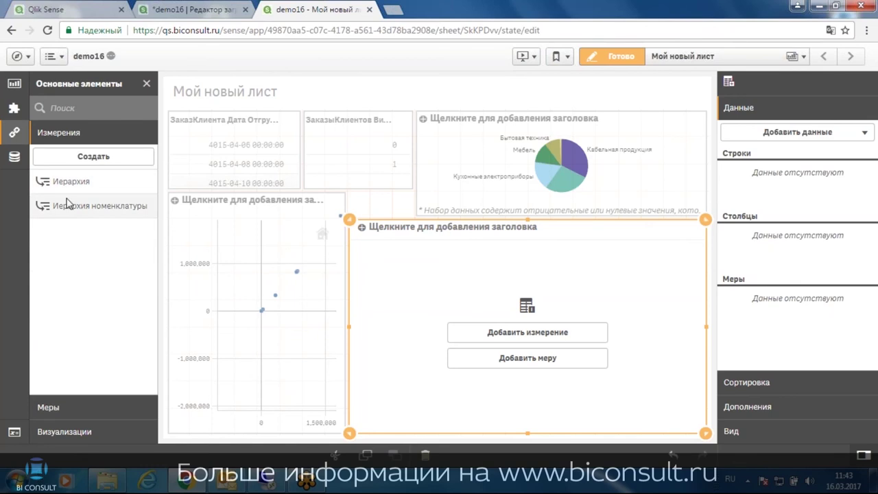
drag(67, 203, 480, 333)
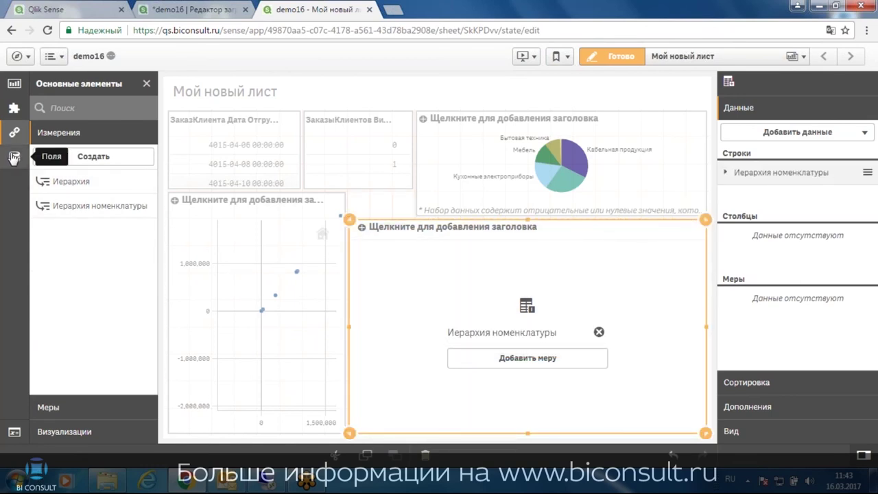
click(48, 408)
drag(62, 208, 490, 346)
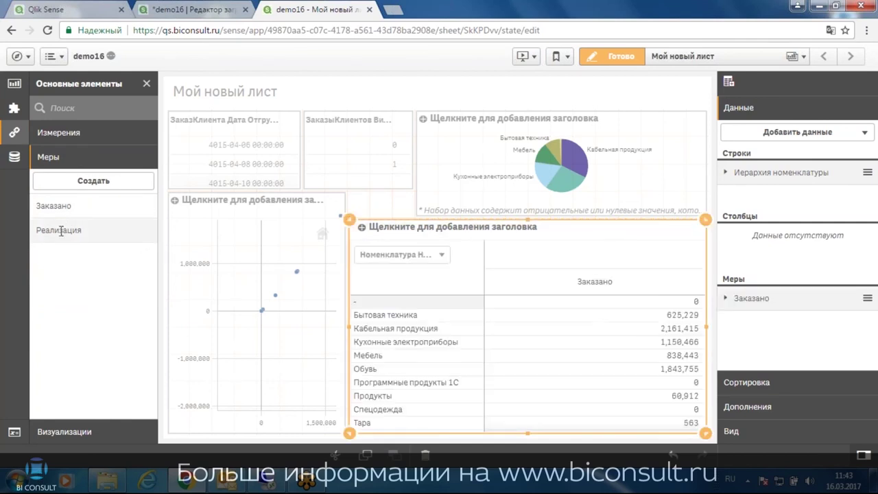
drag(60, 230, 597, 355)
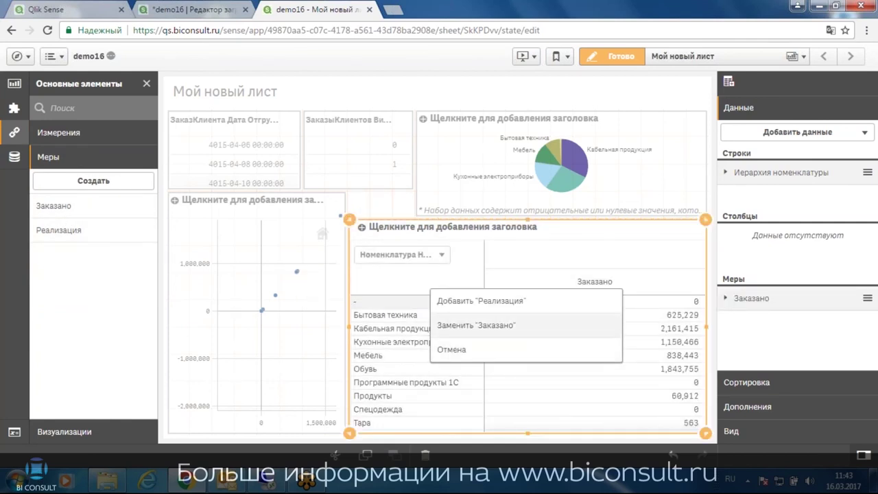
click(473, 301)
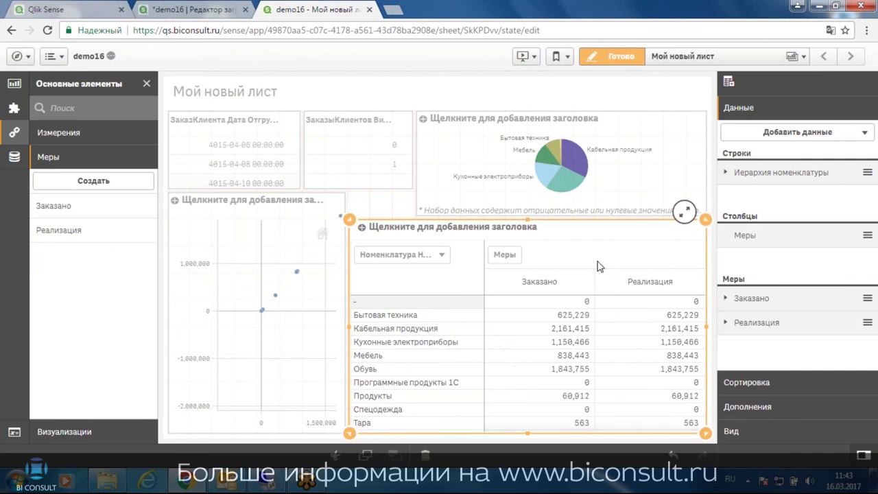
click(612, 56)
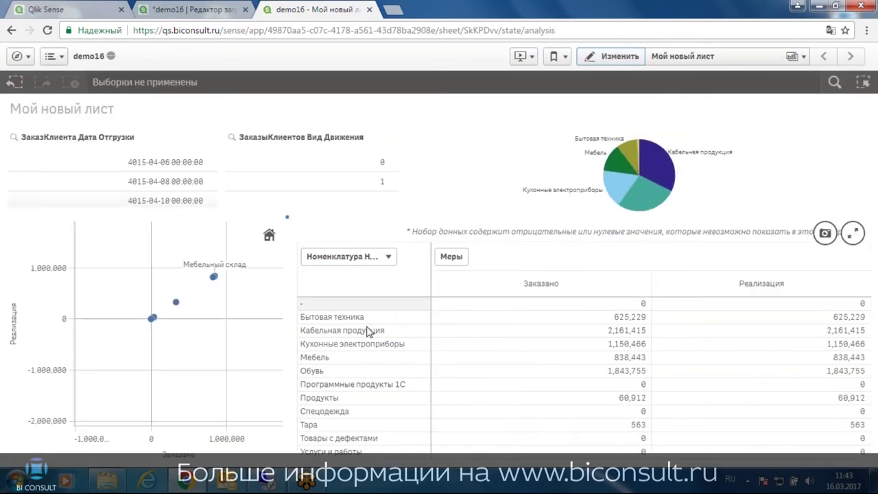